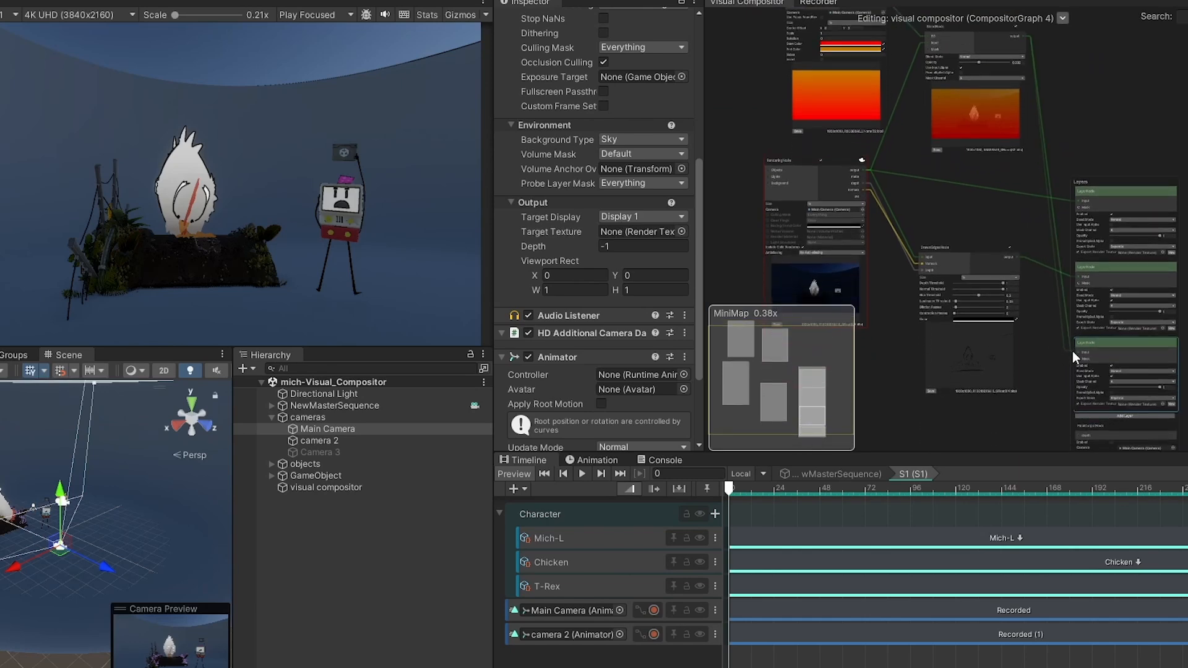
{"action": "scroll", "coordinate": [1183, 366], "scroll_direction": "up", "scroll_amount": 3}
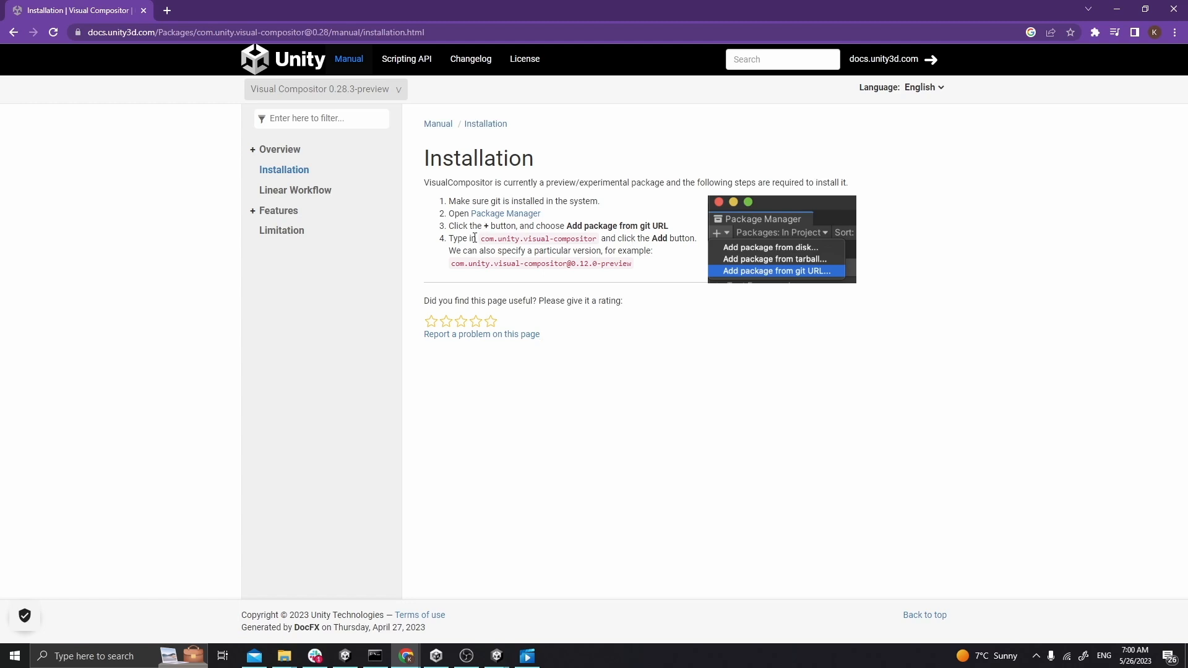
Step: Copy the package name com.unity.visual-compositor from the installation page, and switch to Unity's Package Manager
{"action": "left_click_drag", "start_coordinate": [477, 238], "coordinate": [601, 239]}
{"action": "key", "text": "ctrl+c"}
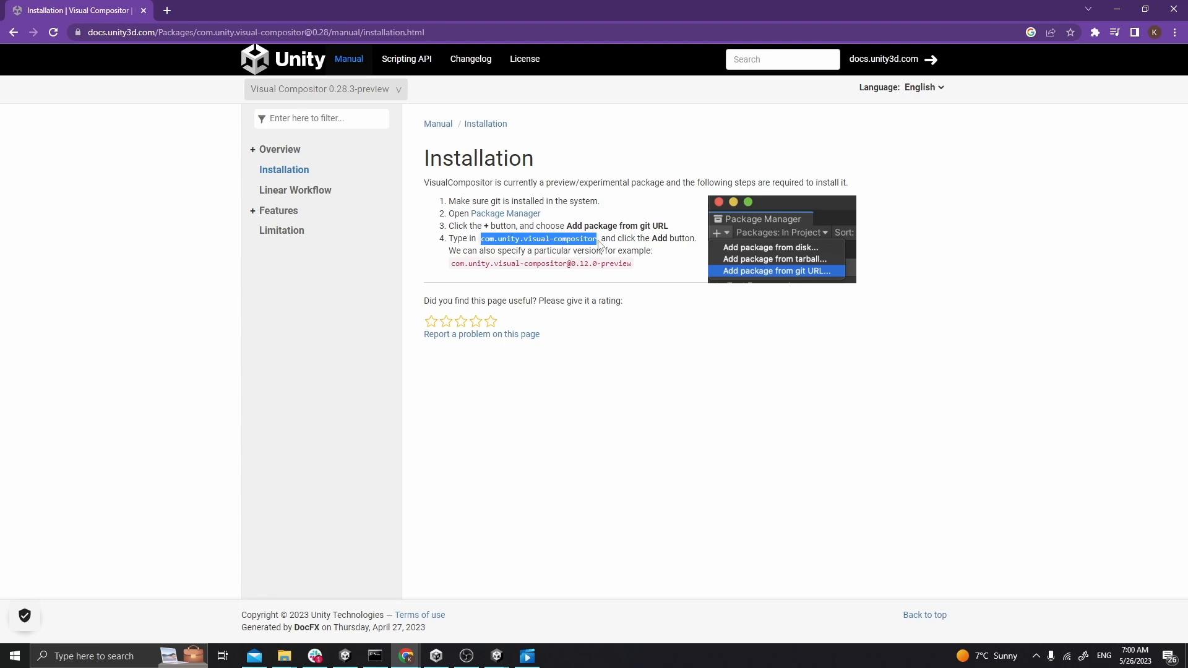
{"action": "left_click", "coordinate": [619, 529]}
{"action": "left_click", "coordinate": [498, 660]}
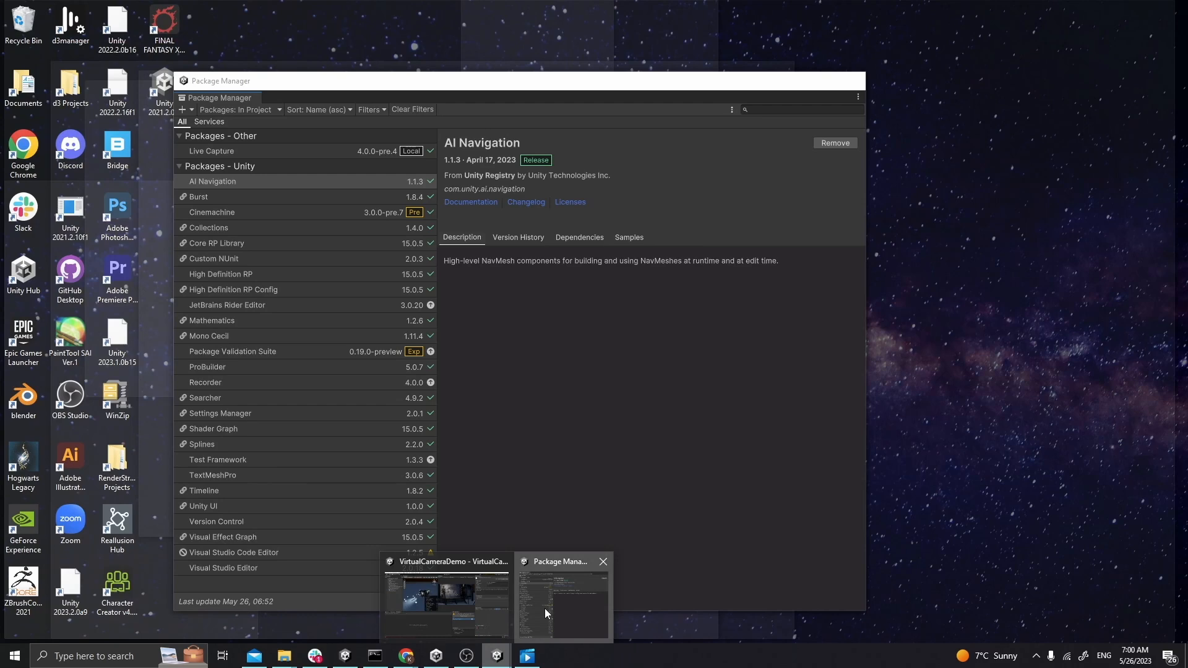
{"action": "left_click", "coordinate": [544, 607]}
{"action": "left_click", "coordinate": [305, 20]}
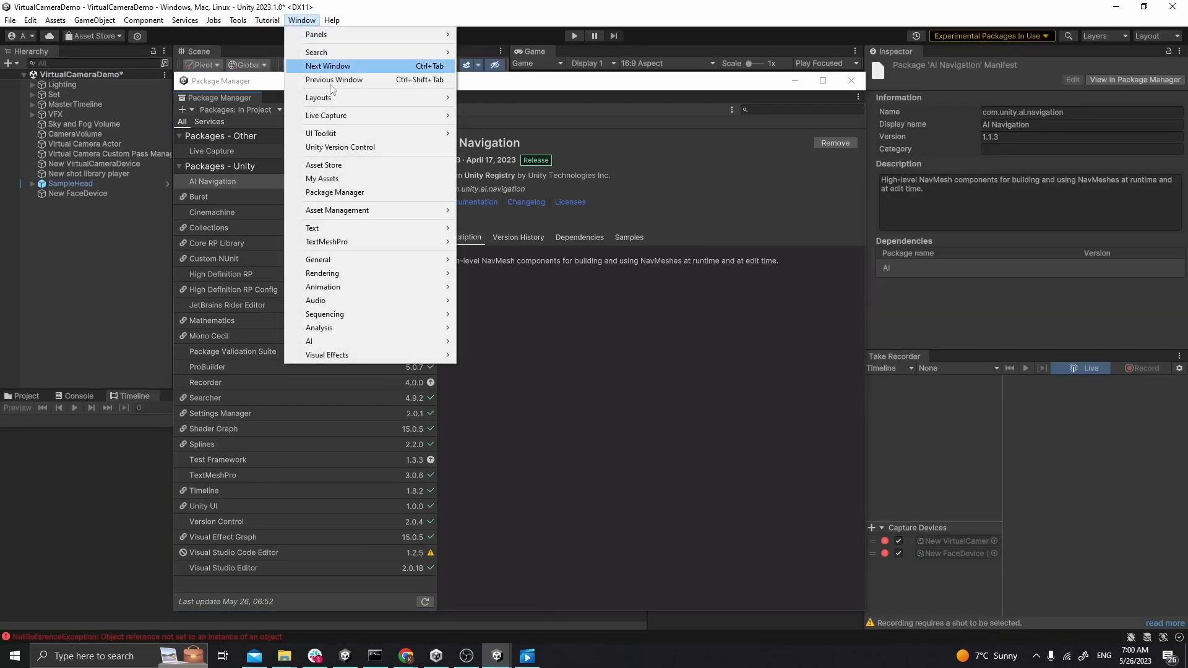
{"action": "left_click", "coordinate": [342, 193]}
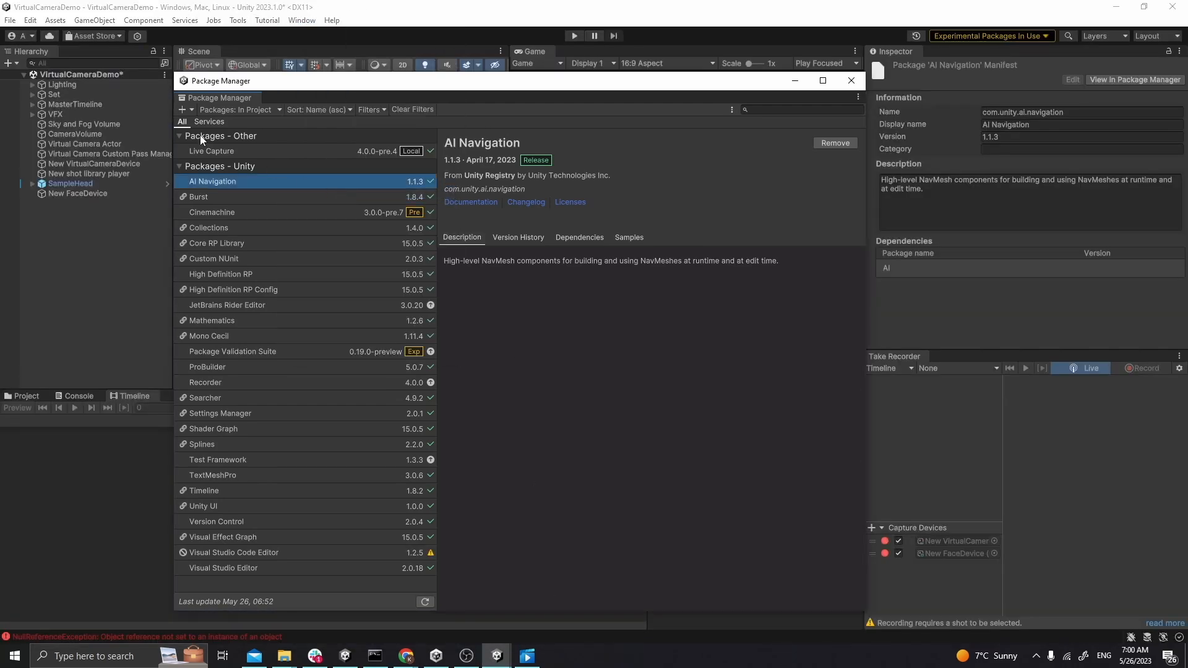
Step: Install the package com.unity.visual-compositor from a git URL
{"action": "left_click", "coordinate": [185, 107]}
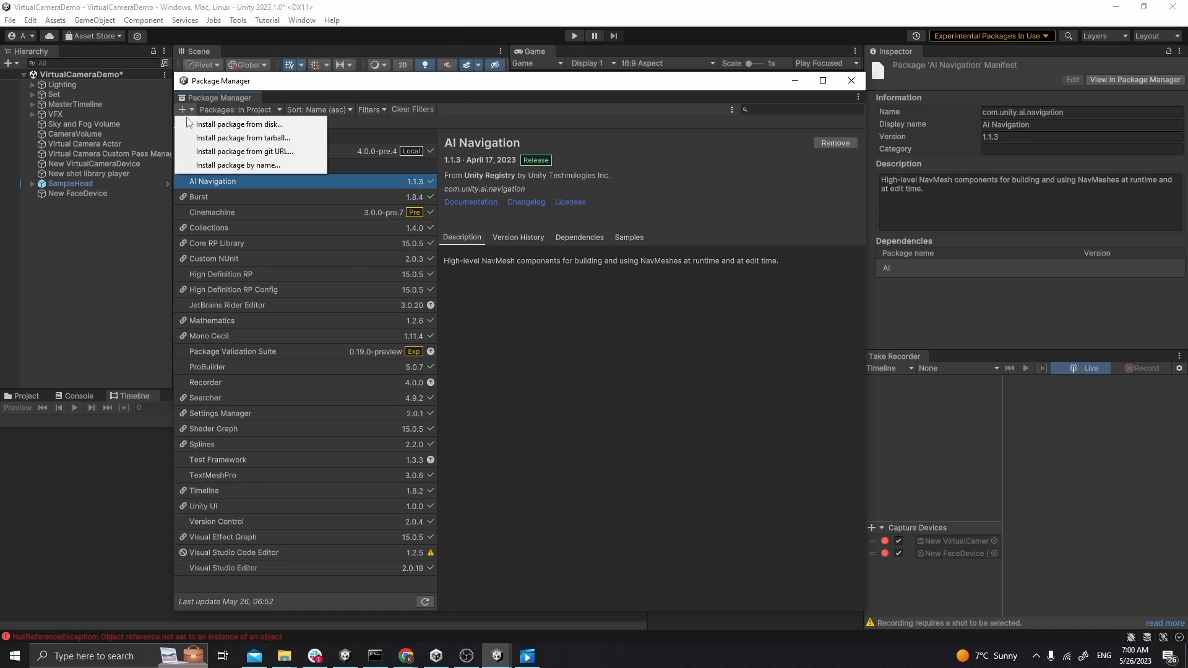
{"action": "left_click", "coordinate": [195, 152]}
{"action": "key", "text": "ctrl+v"}
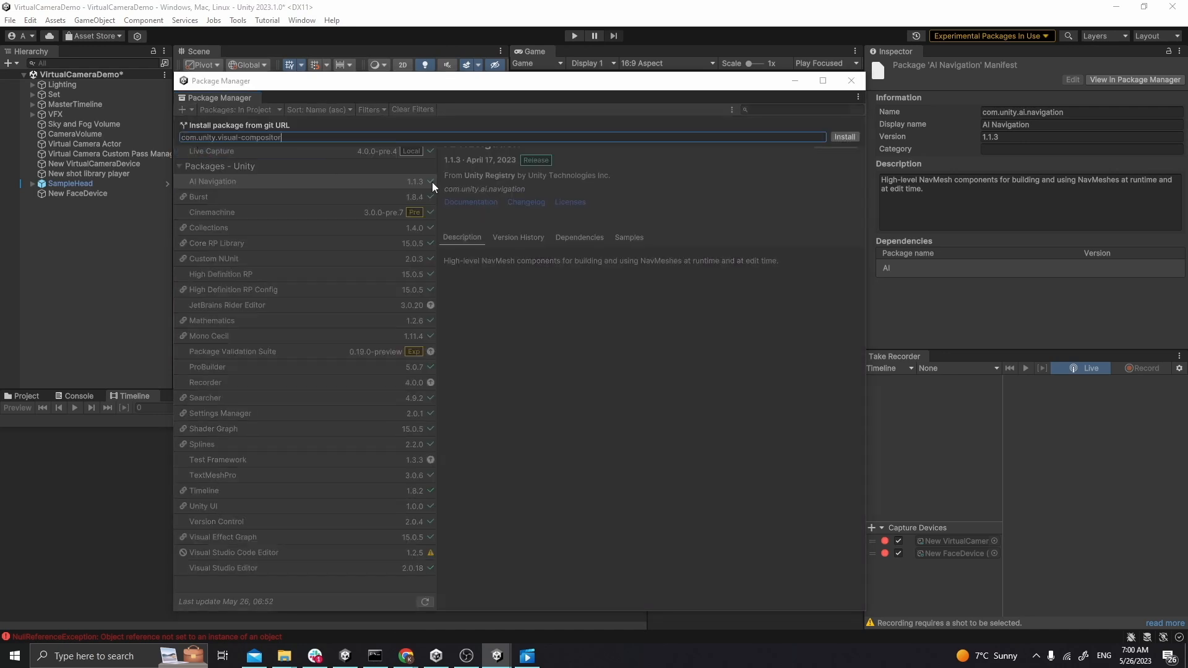
{"action": "left_click", "coordinate": [837, 141]}
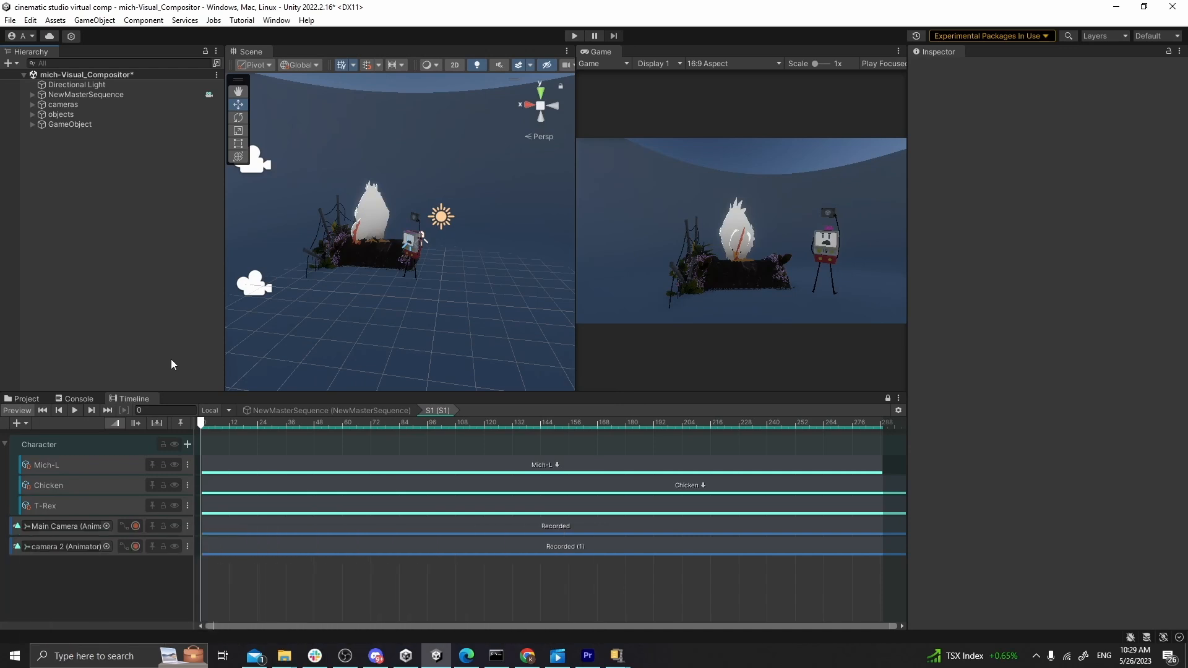
Step: Play the S1 timeline to preview the animation, and return the playhead to frame 0
{"action": "left_click", "coordinate": [75, 410]}
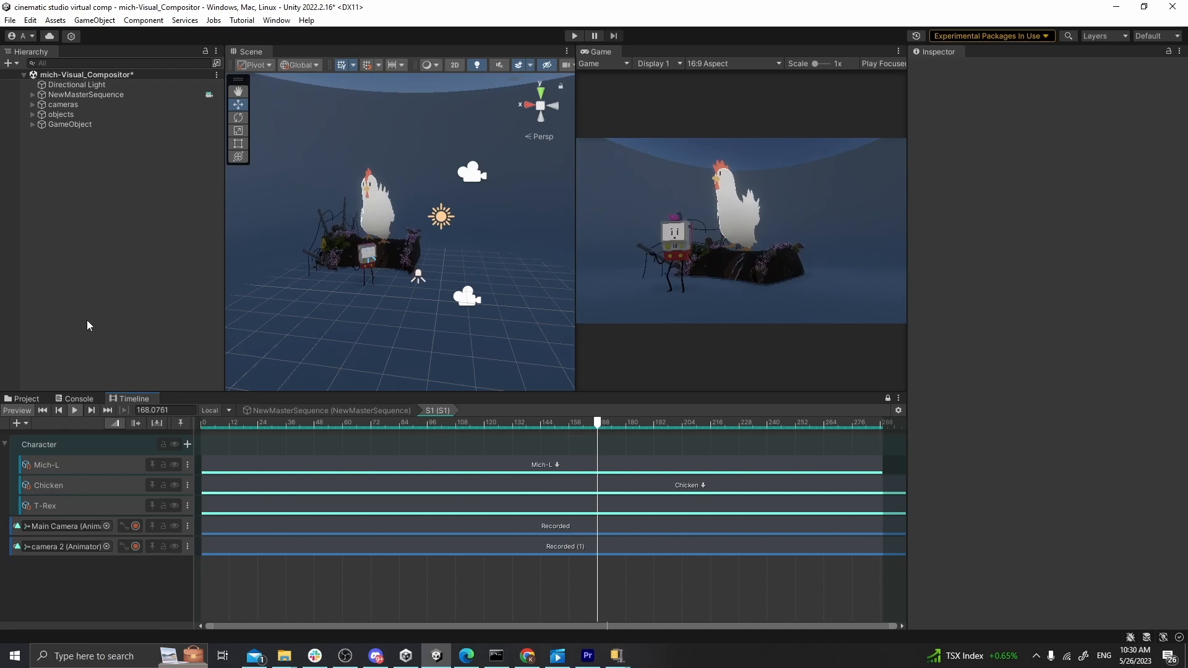
{"action": "left_click", "coordinate": [75, 411]}
{"action": "left_click_drag", "start_coordinate": [208, 424], "coordinate": [197, 424]}
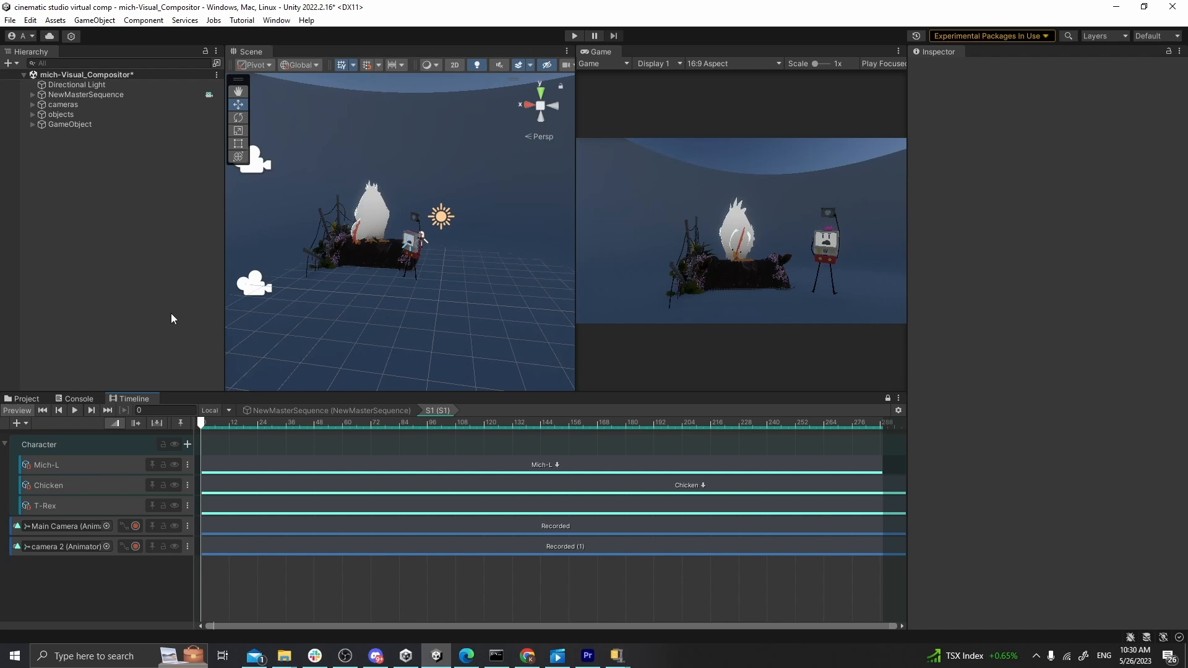
{"action": "left_click_drag", "start_coordinate": [202, 423], "coordinate": [170, 403]}
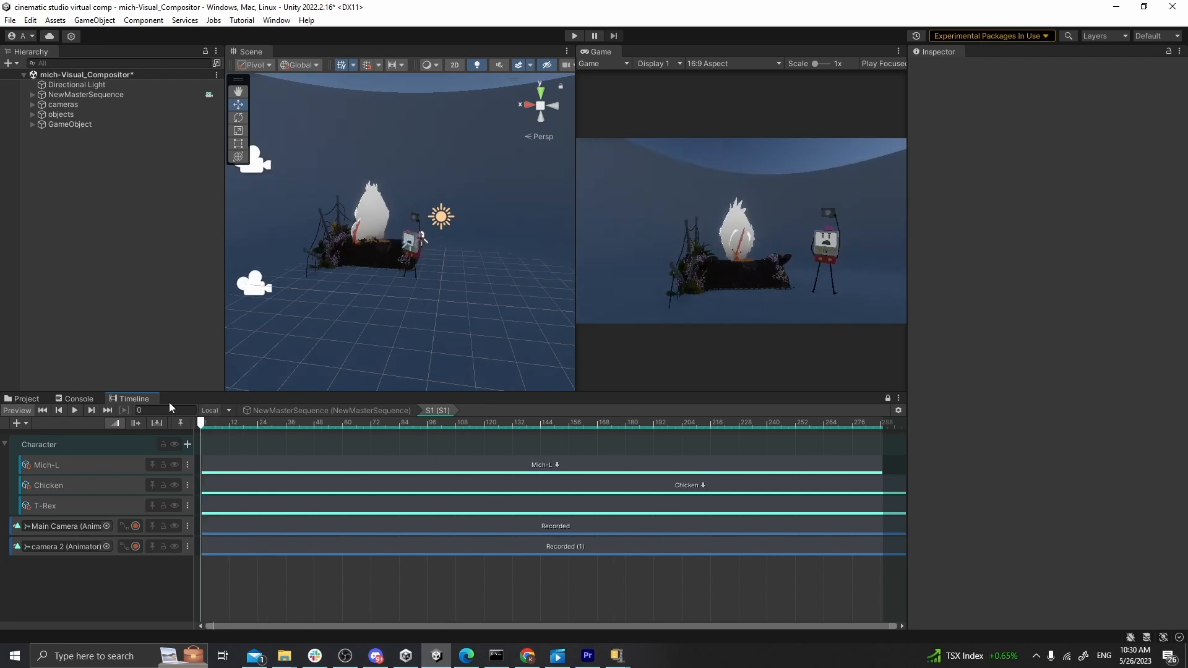
Step: Create an empty game object in the scene and name it "visual compositor"
{"action": "right_click", "coordinate": [86, 177]}
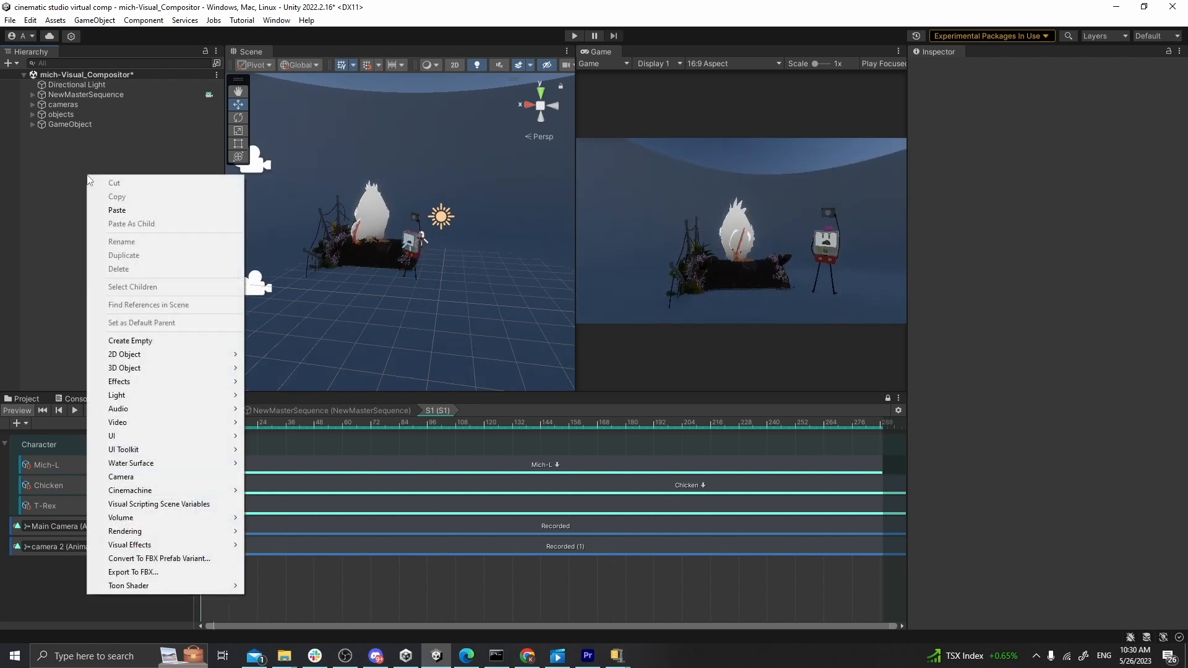
{"action": "left_click", "coordinate": [130, 339]}
{"action": "left_click", "coordinate": [1027, 69]}
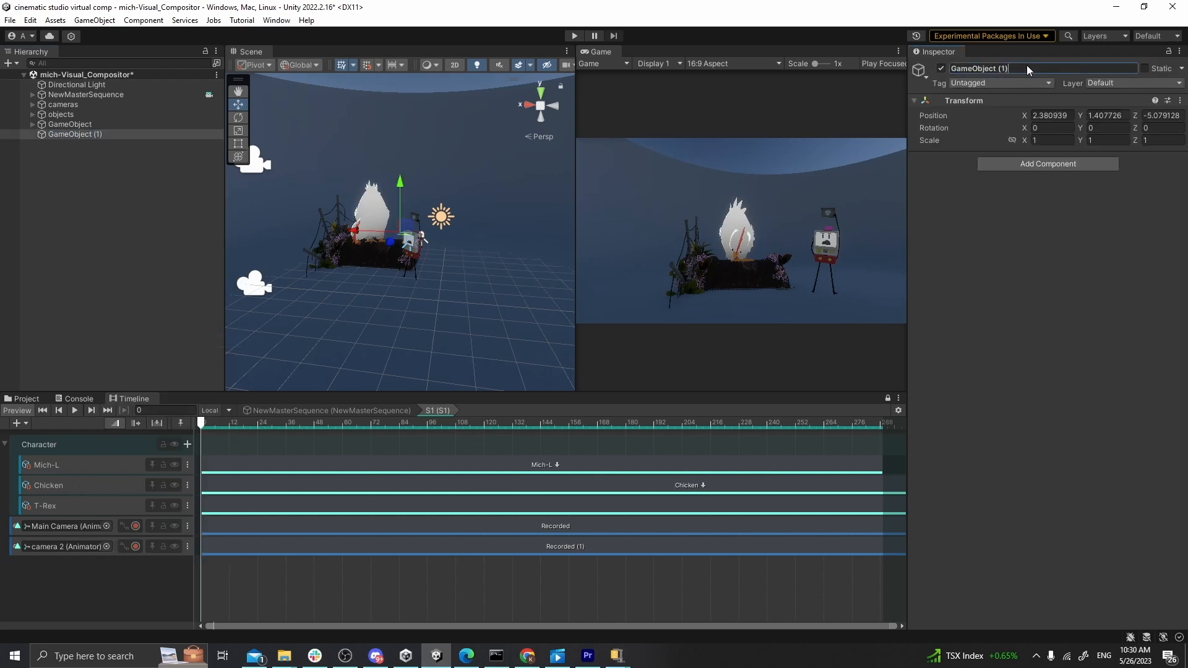
{"action": "double_click", "coordinate": [1027, 67]}
{"action": "type", "text": "visual compositor"}
{"action": "key", "text": "Return"}
Step: Add the Visual Compositor component to the visual compositor object and collapse its Camera component
{"action": "left_click", "coordinate": [1027, 164]}
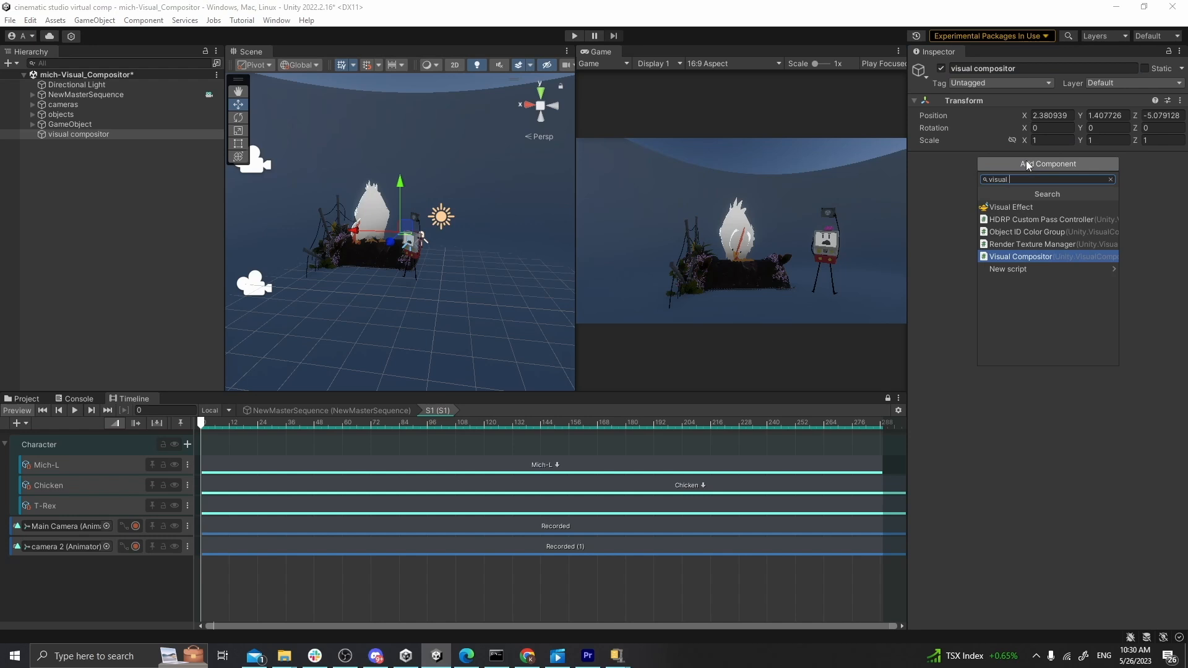
{"action": "left_click", "coordinate": [1004, 259]}
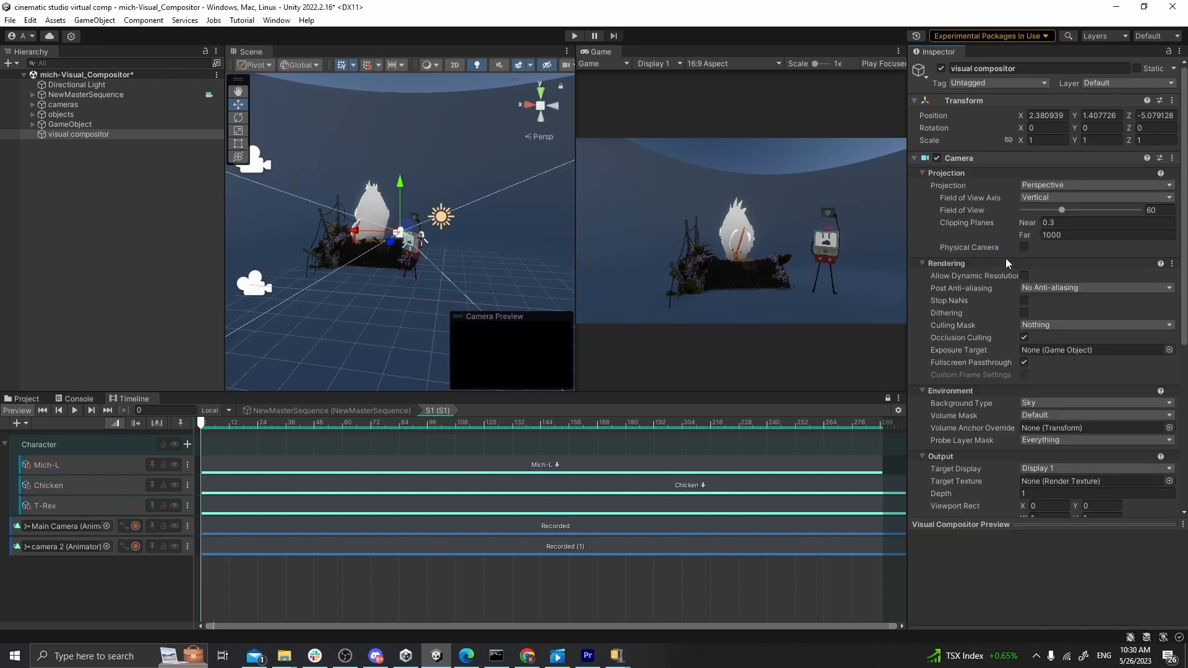
{"action": "scroll", "coordinate": [975, 270], "scroll_direction": "down", "scroll_amount": 5}
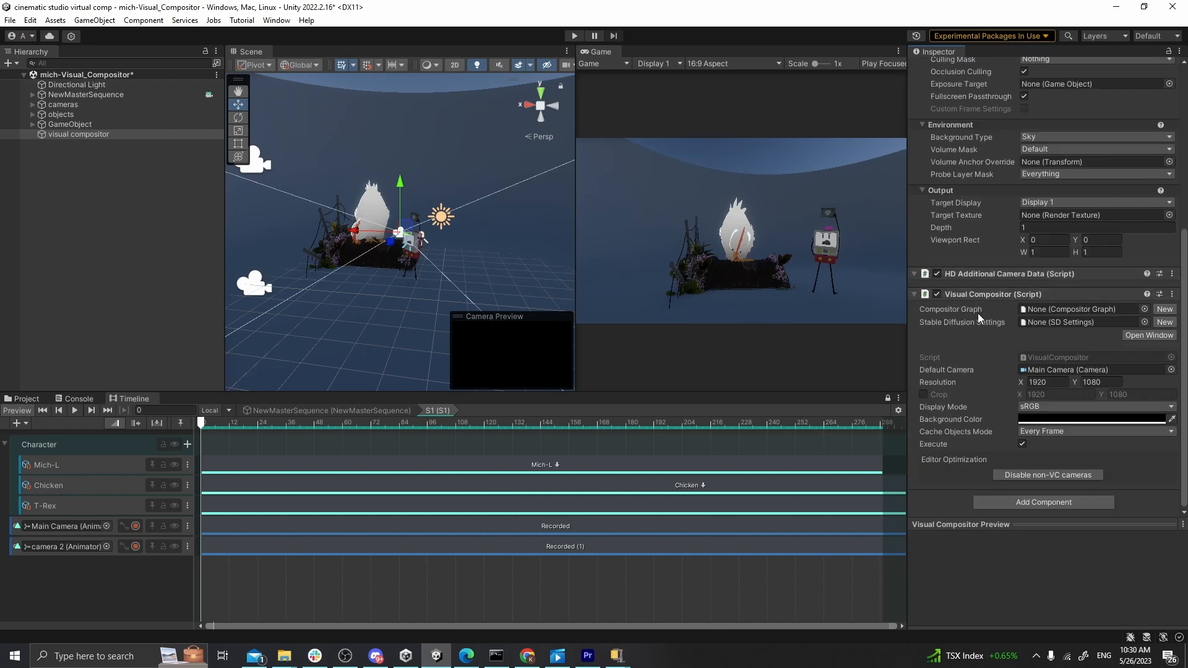
{"action": "scroll", "coordinate": [978, 315], "scroll_direction": "up", "scroll_amount": 5}
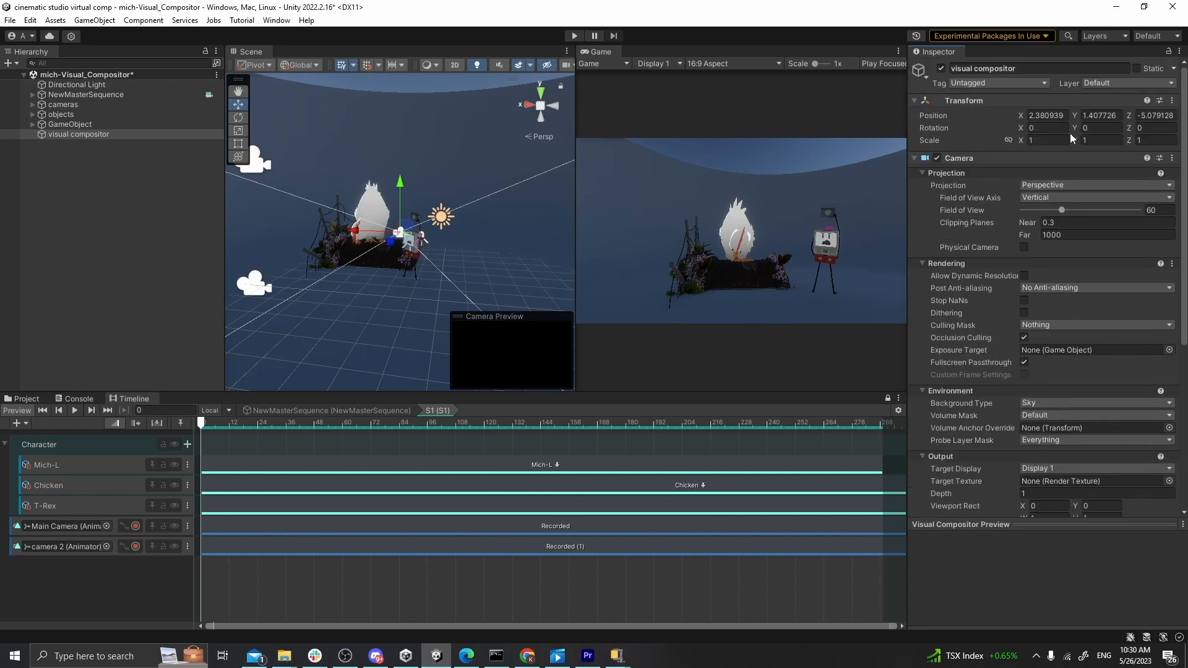
{"action": "left_click", "coordinate": [912, 159]}
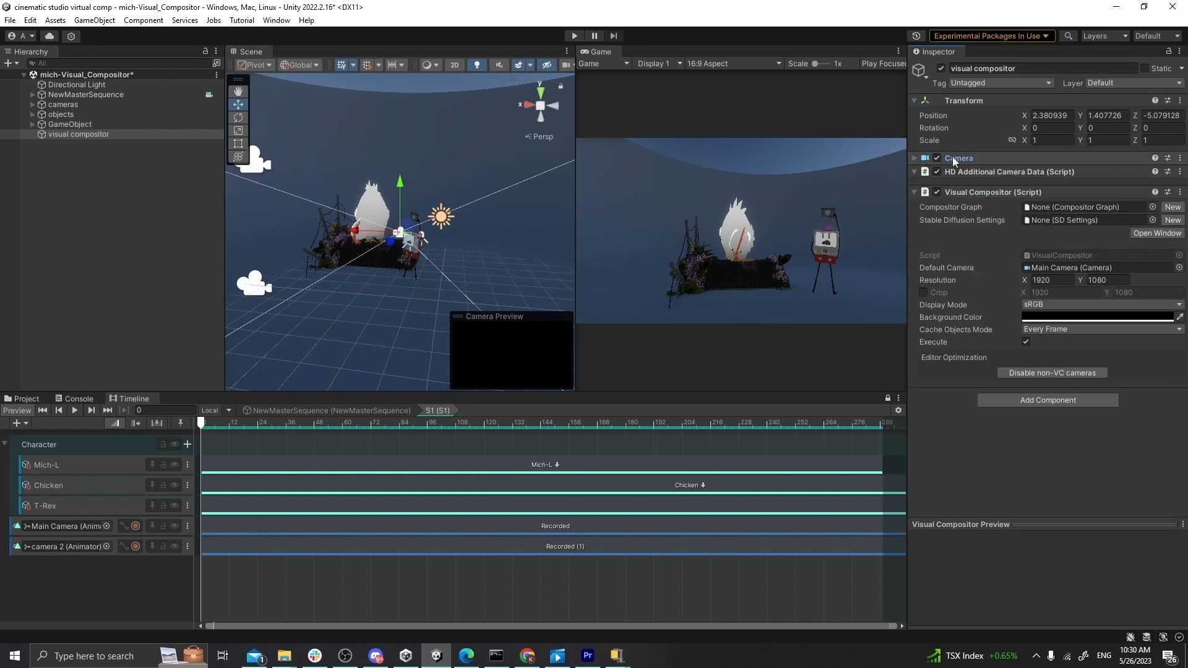
{"action": "left_click_drag", "start_coordinate": [996, 157], "coordinate": [996, 157]}
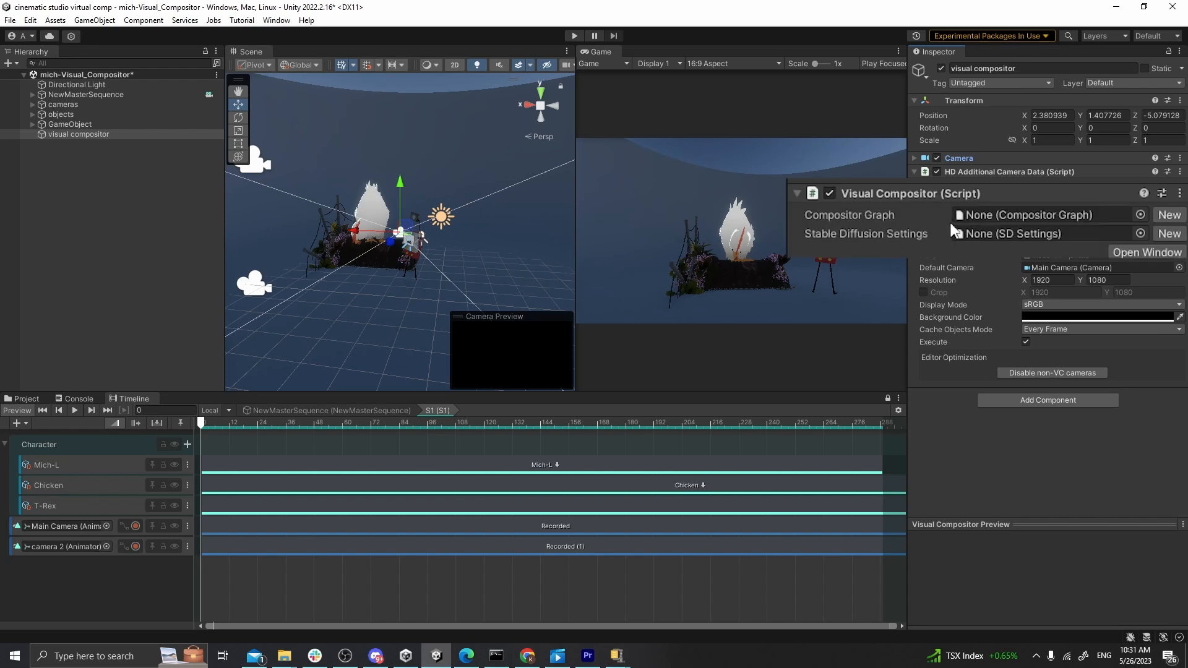
Step: Create a new compositor graph for the Visual Compositor component and show the assets in the Scenes folder
{"action": "left_click", "coordinate": [1169, 215]}
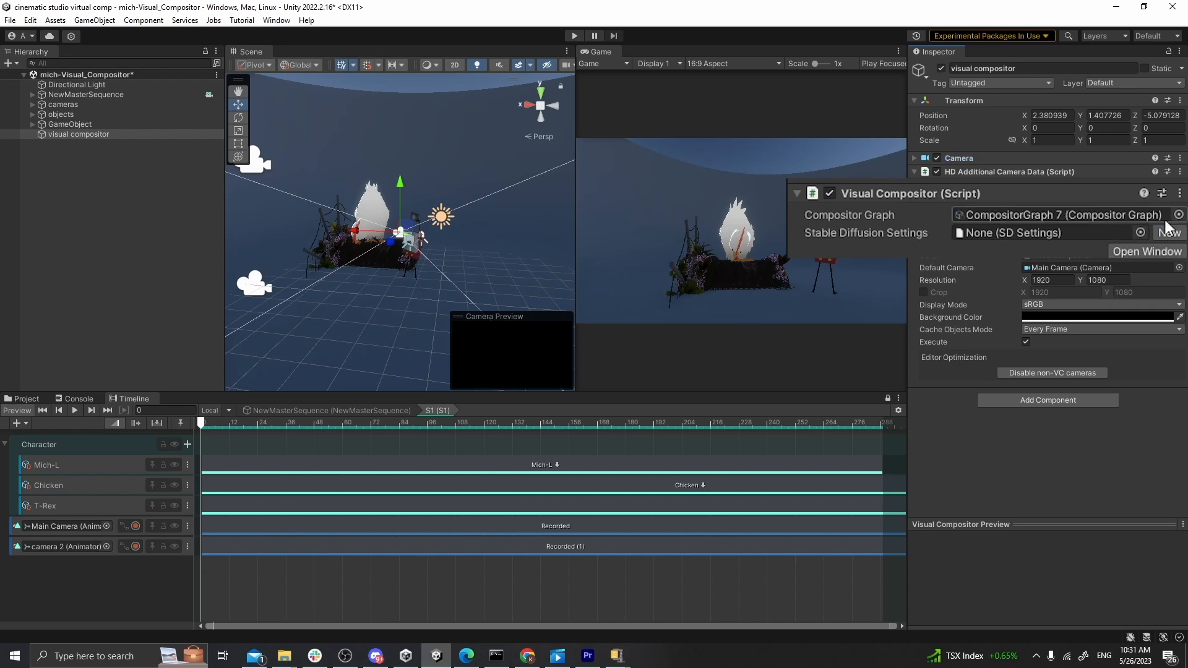
{"action": "left_click", "coordinate": [34, 399]}
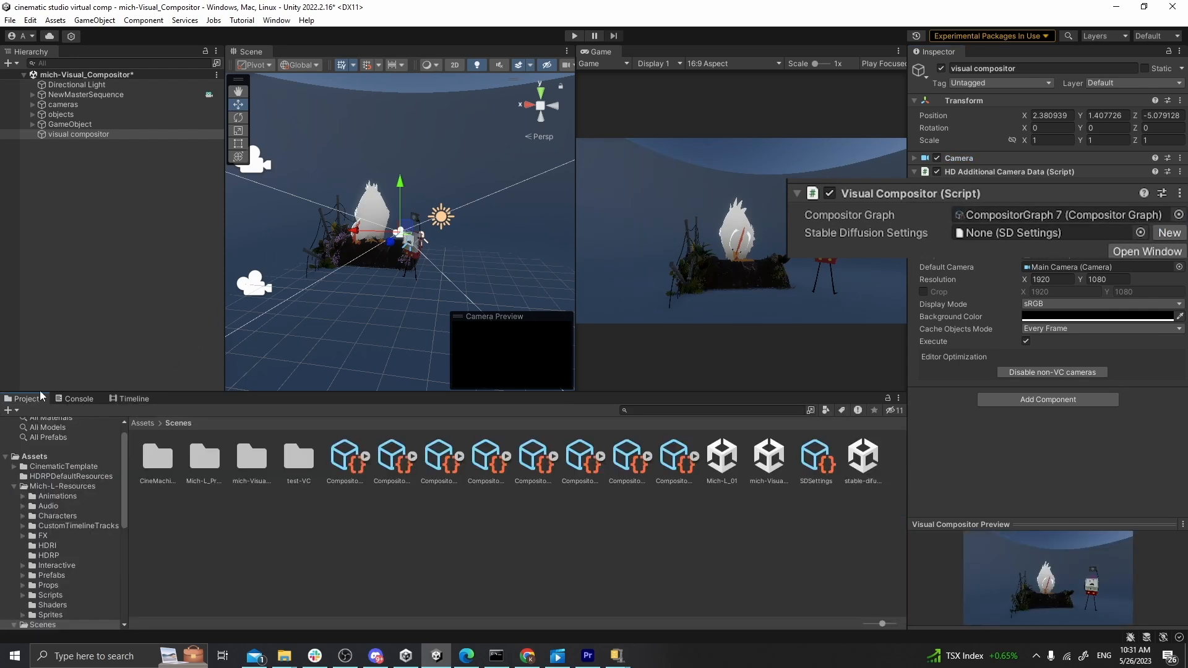
{"action": "left_click", "coordinate": [1095, 206]}
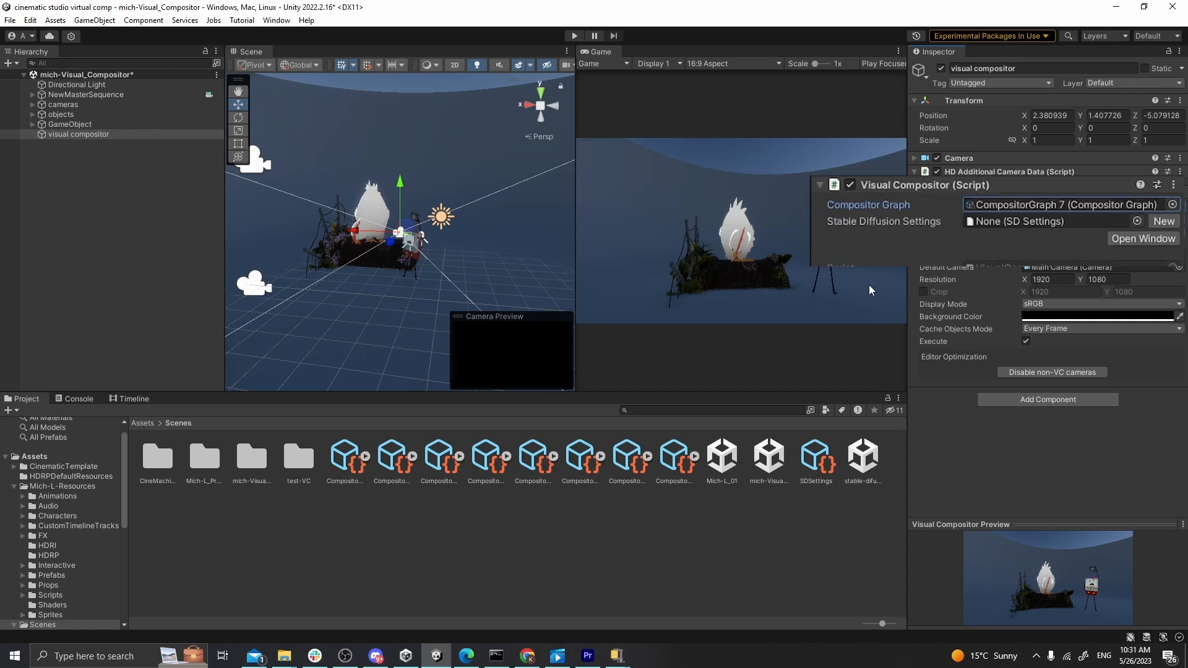
Step: Open the Visual Compositor window for the newly created compositor graph
{"action": "left_click", "coordinate": [1133, 240]}
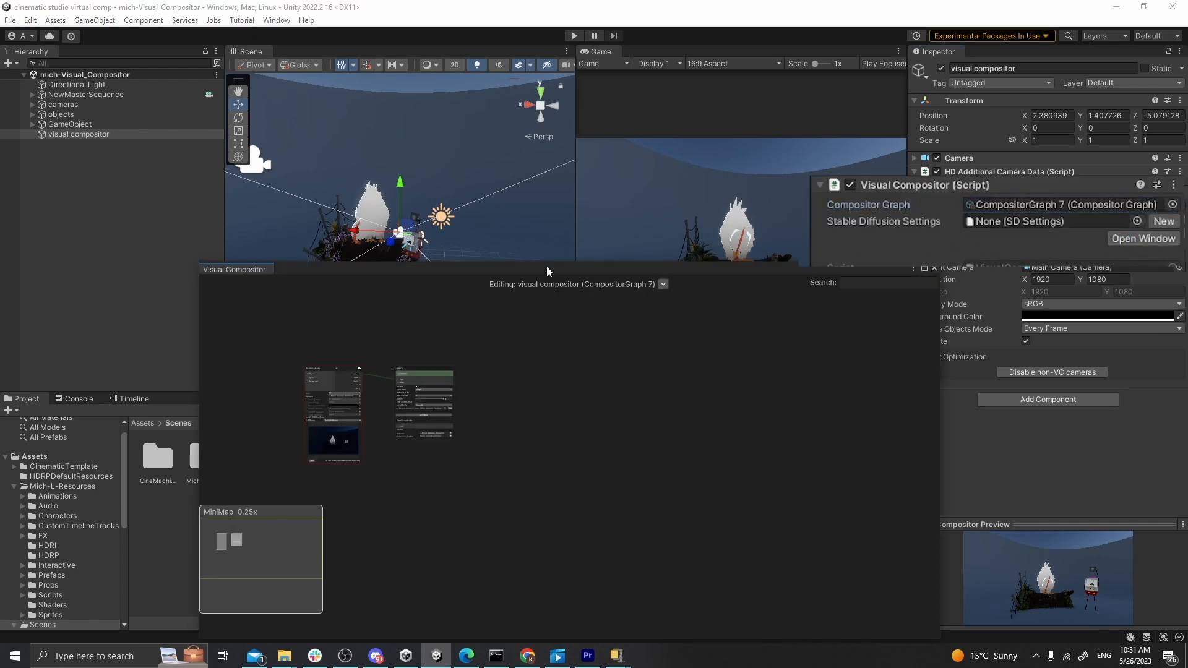
{"action": "scroll", "coordinate": [397, 441], "scroll_direction": "up", "scroll_amount": 5}
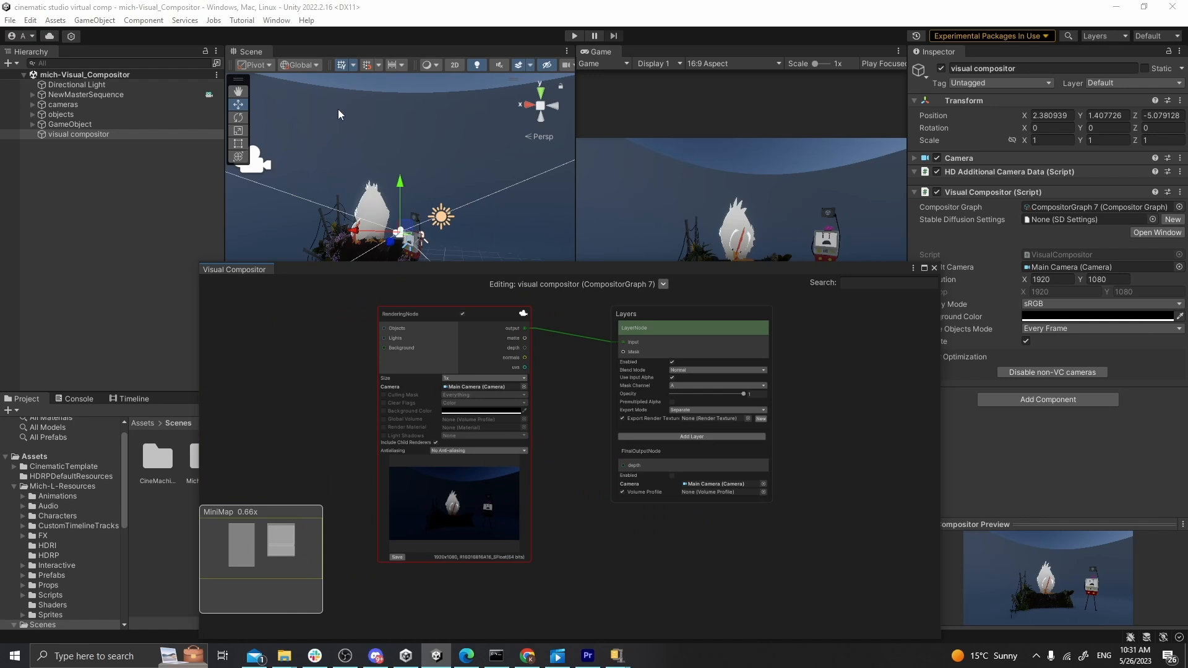
{"action": "left_click", "coordinate": [276, 20]}
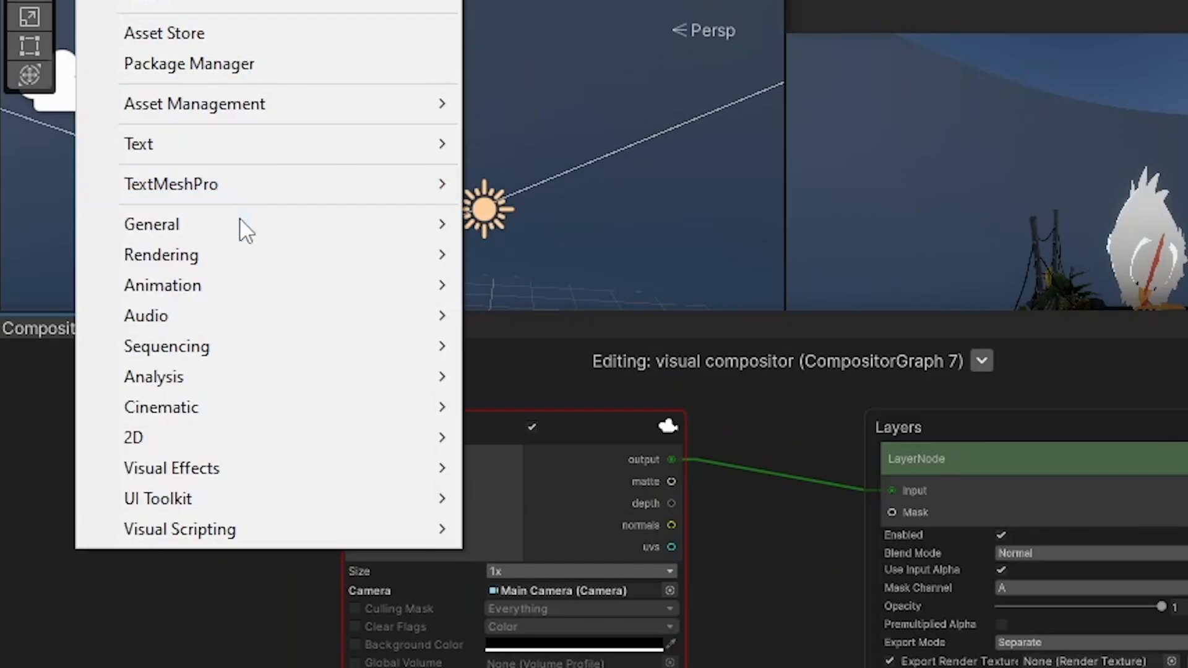
{"action": "mouse_move", "coordinate": [228, 254]}
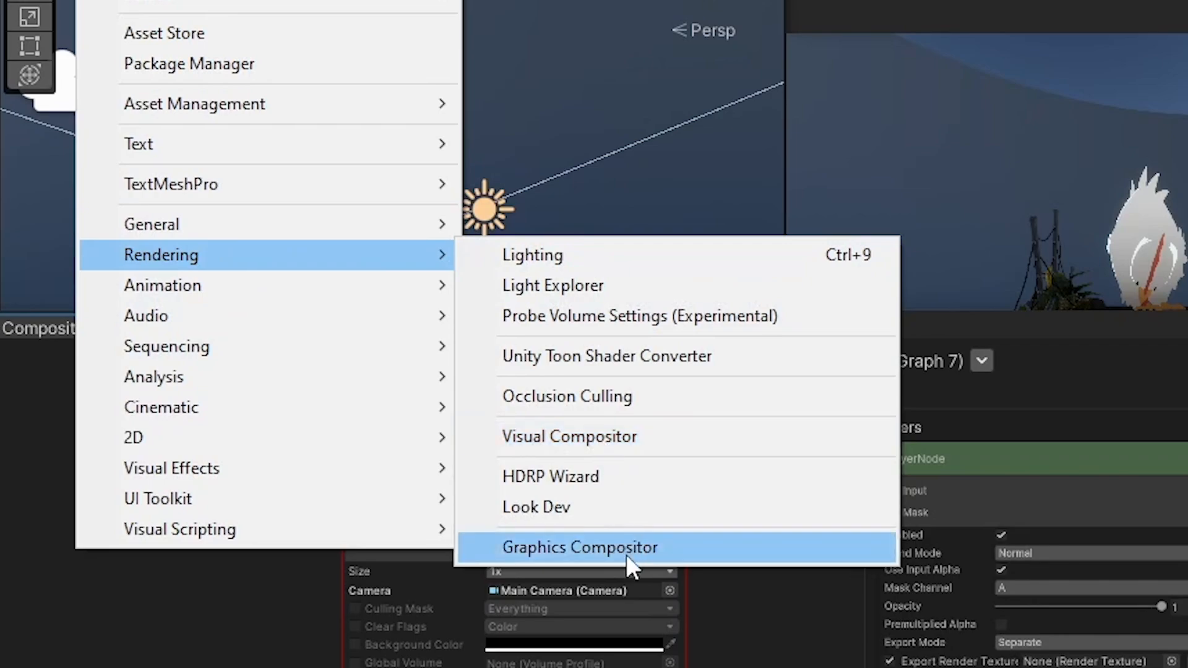
{"action": "left_click", "coordinate": [583, 437]}
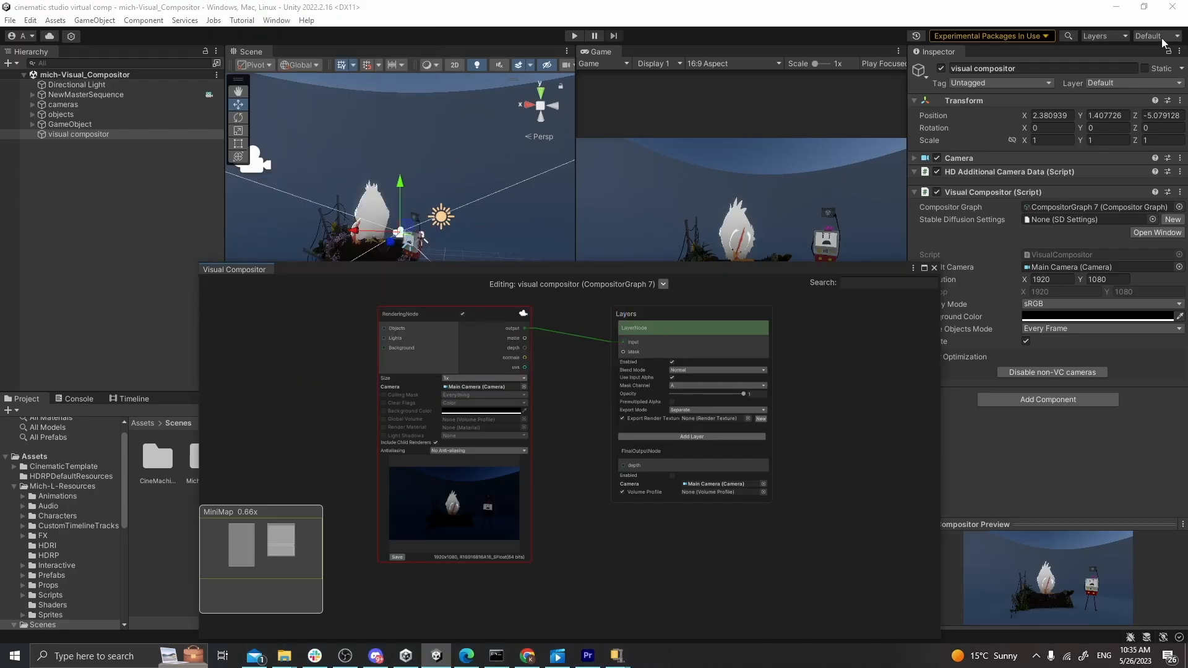
Step: Switch the editor to the saved "visual comp" layout
{"action": "left_click", "coordinate": [1154, 35]}
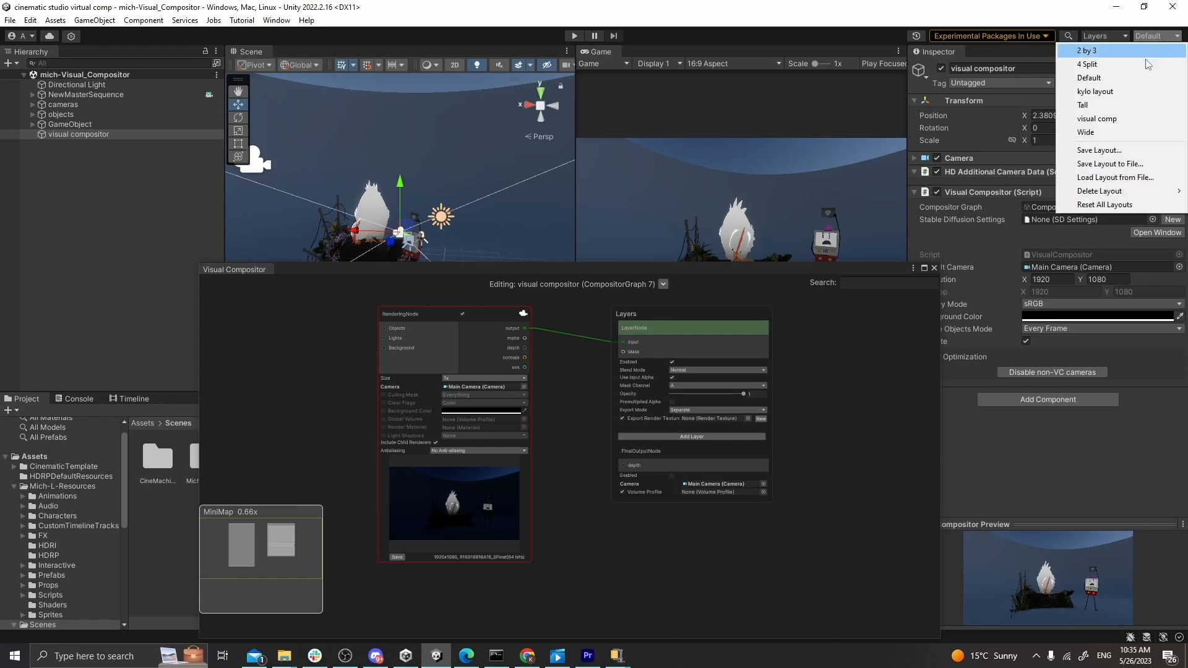
{"action": "left_click", "coordinate": [1097, 118]}
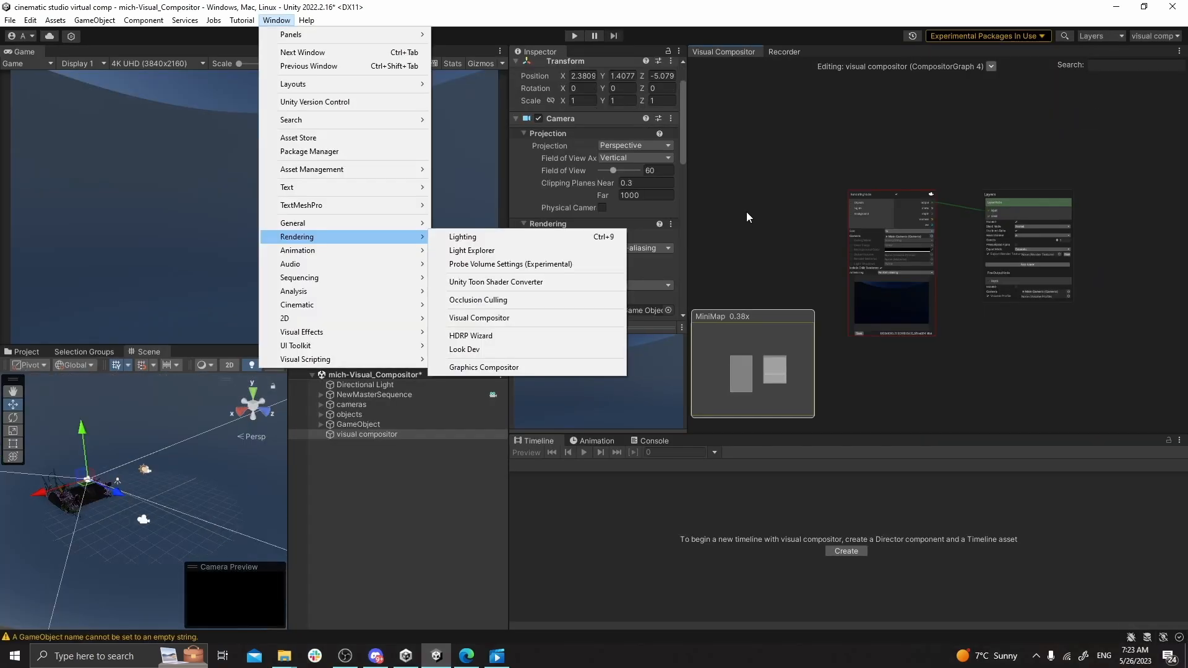
{"action": "left_click", "coordinate": [746, 211]}
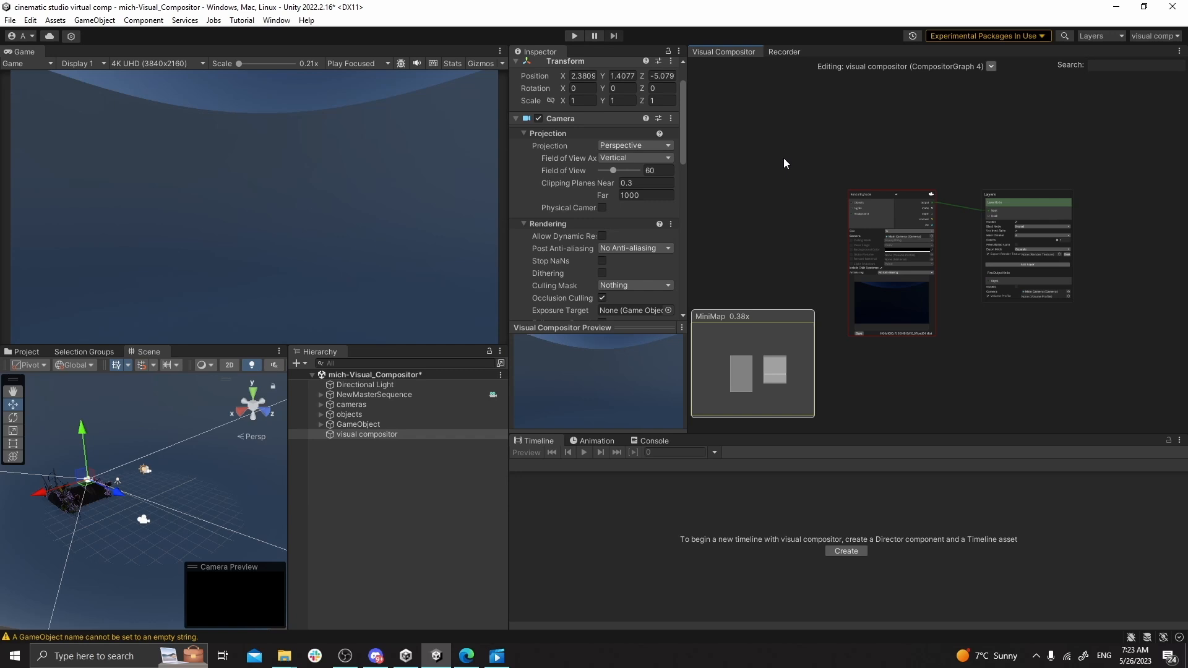
Step: Duplicate the LayerNode twice in the Layers stack of the compositor graph
{"action": "scroll", "coordinate": [959, 251], "scroll_direction": "up", "scroll_amount": 5}
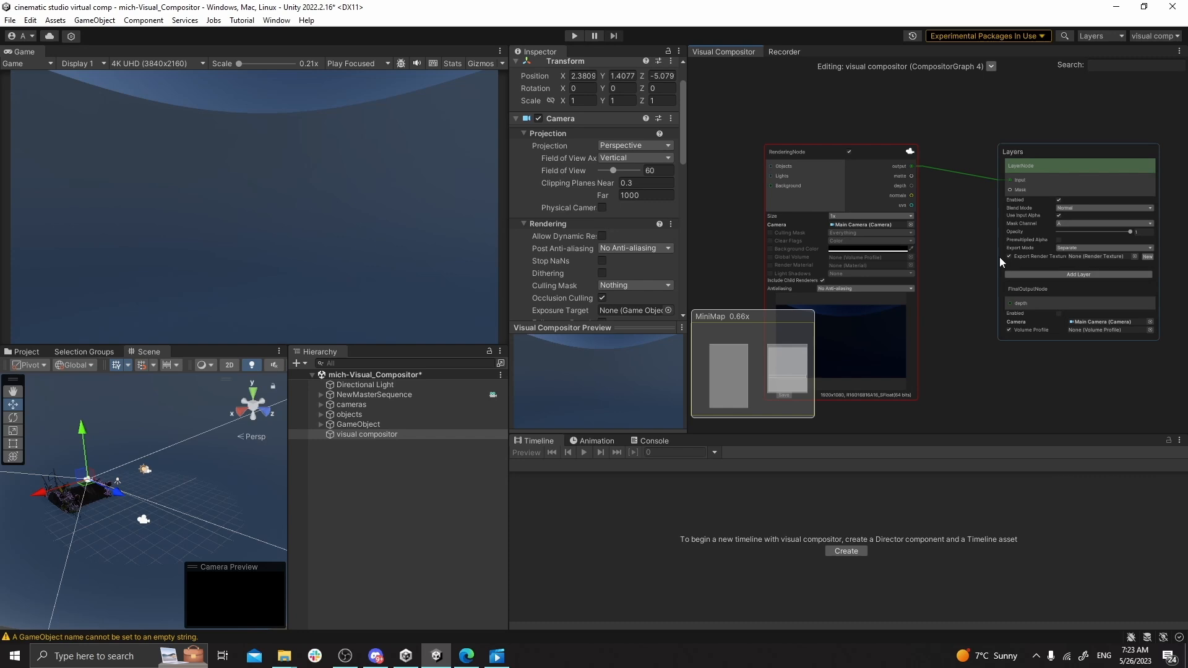
{"action": "scroll", "coordinate": [1000, 258], "scroll_direction": "up", "scroll_amount": 1}
{"action": "middle_click_drag", "start_coordinate": [962, 199], "coordinate": [949, 203]}
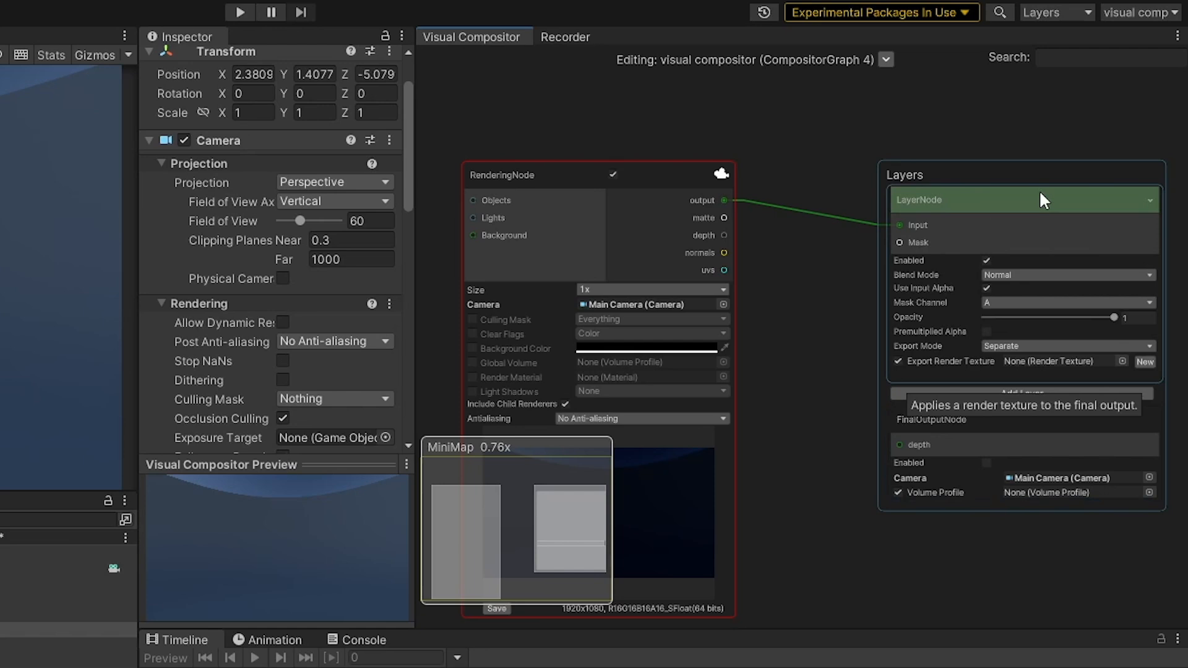
{"action": "key", "text": "f"}
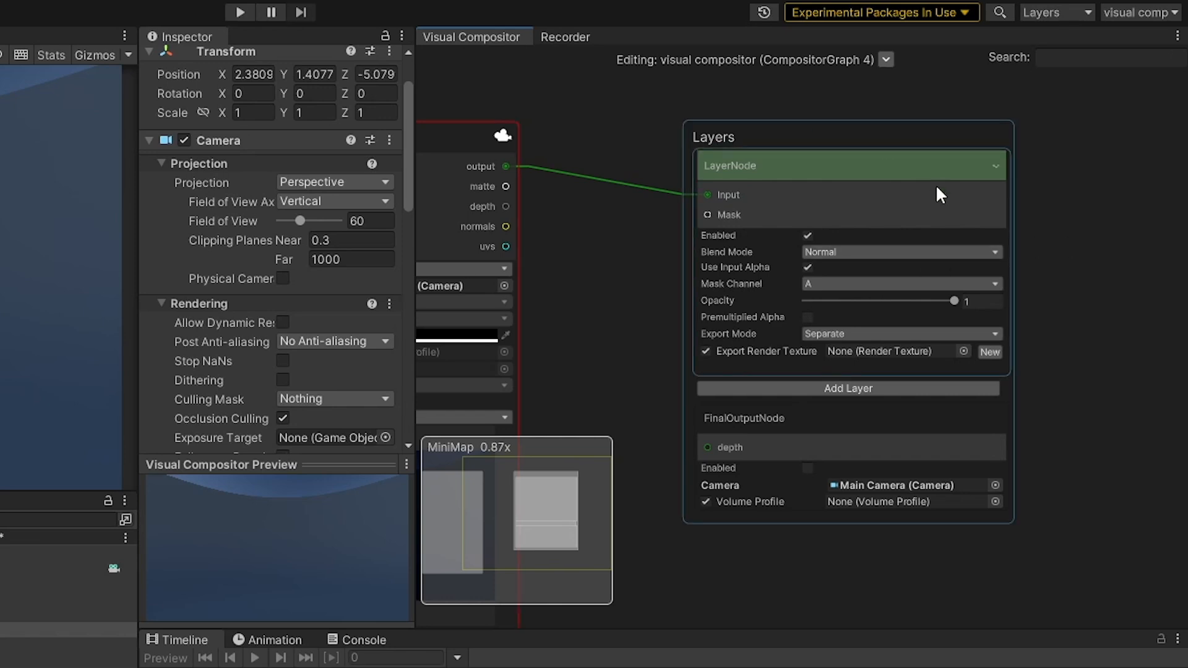
{"action": "left_click", "coordinate": [967, 194]}
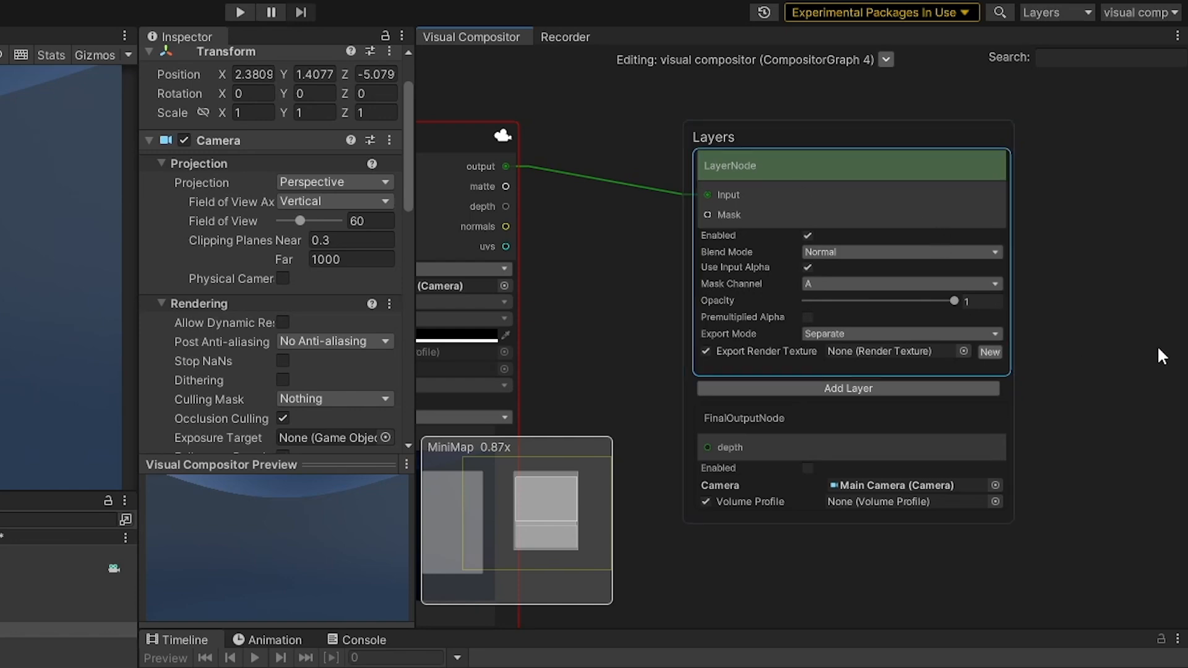
{"action": "key", "text": "ctrl+d"}
{"action": "scroll", "coordinate": [1125, 356], "scroll_direction": "down", "scroll_amount": 2}
{"action": "key", "text": "ctrl+d"}
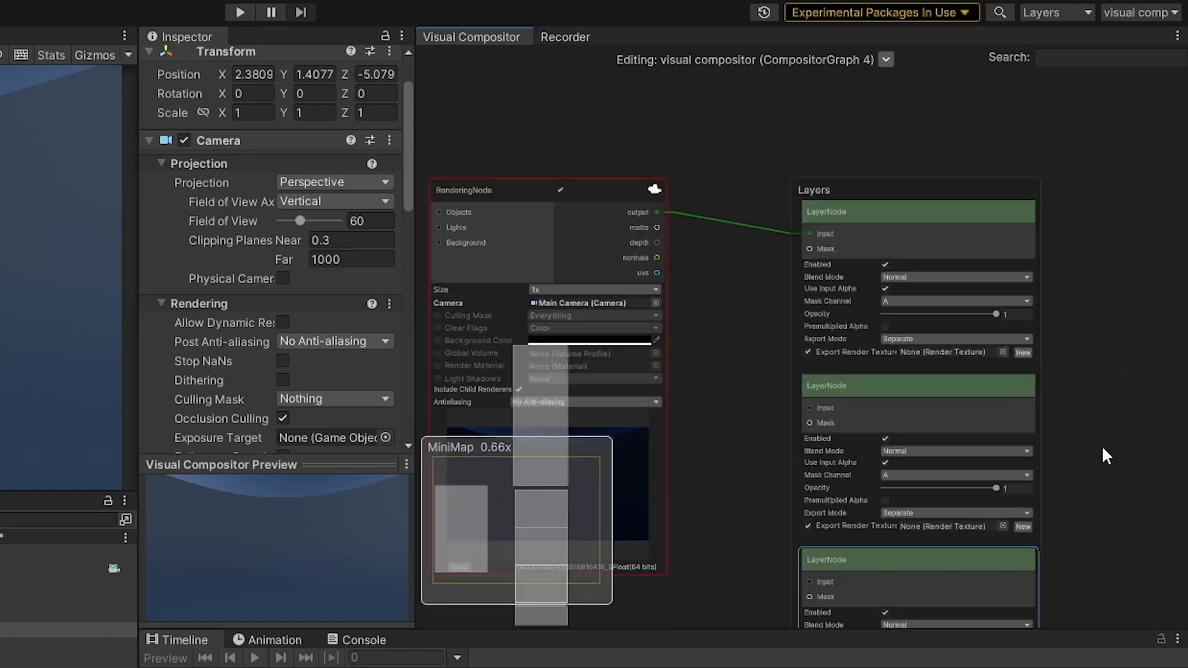
Step: Duplicate the selected LayerNode once more in the Layers stack
{"action": "middle_click_drag", "start_coordinate": [1103, 468], "coordinate": [895, 188]}
{"action": "key", "text": "ctrl+d"}
{"action": "middle_click_drag", "start_coordinate": [908, 326], "coordinate": [1051, 446]}
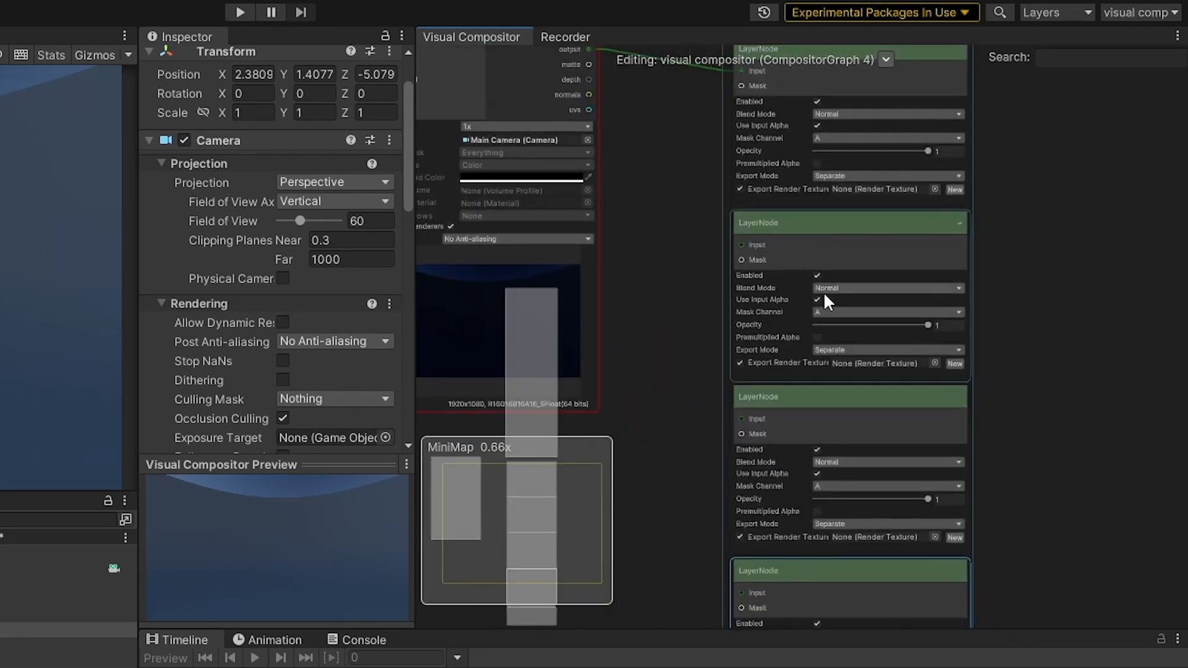
{"action": "scroll", "coordinate": [772, 275], "scroll_direction": "up", "scroll_amount": 2}
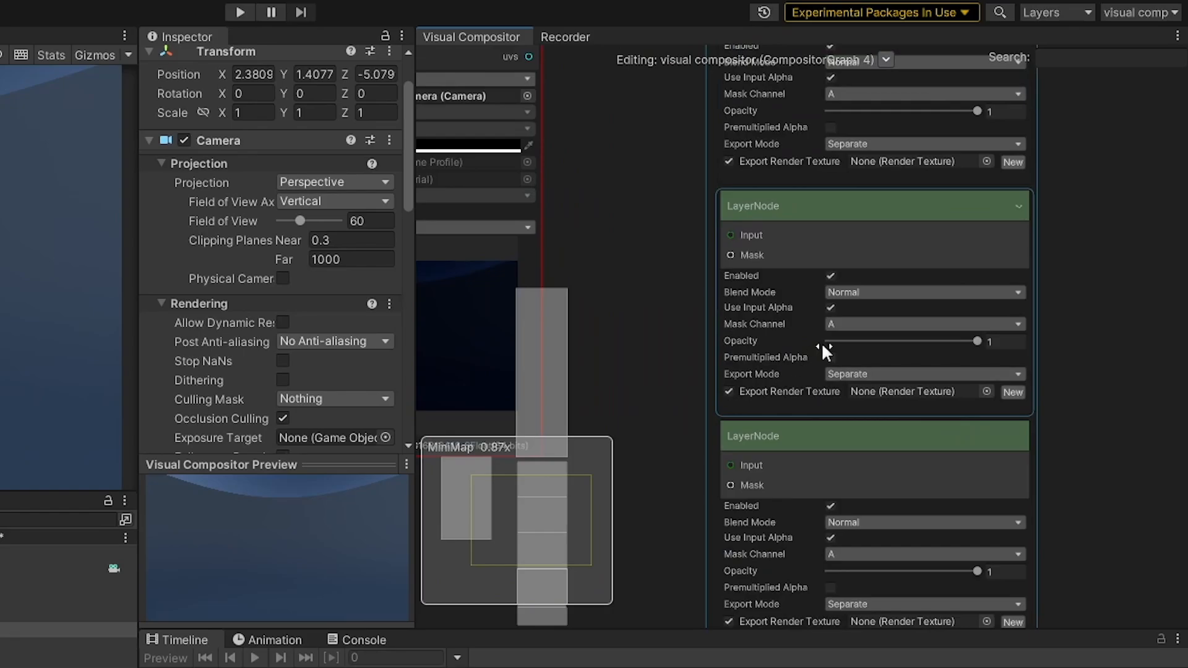
{"action": "scroll", "coordinate": [1075, 360], "scroll_direction": "down", "scroll_amount": 3}
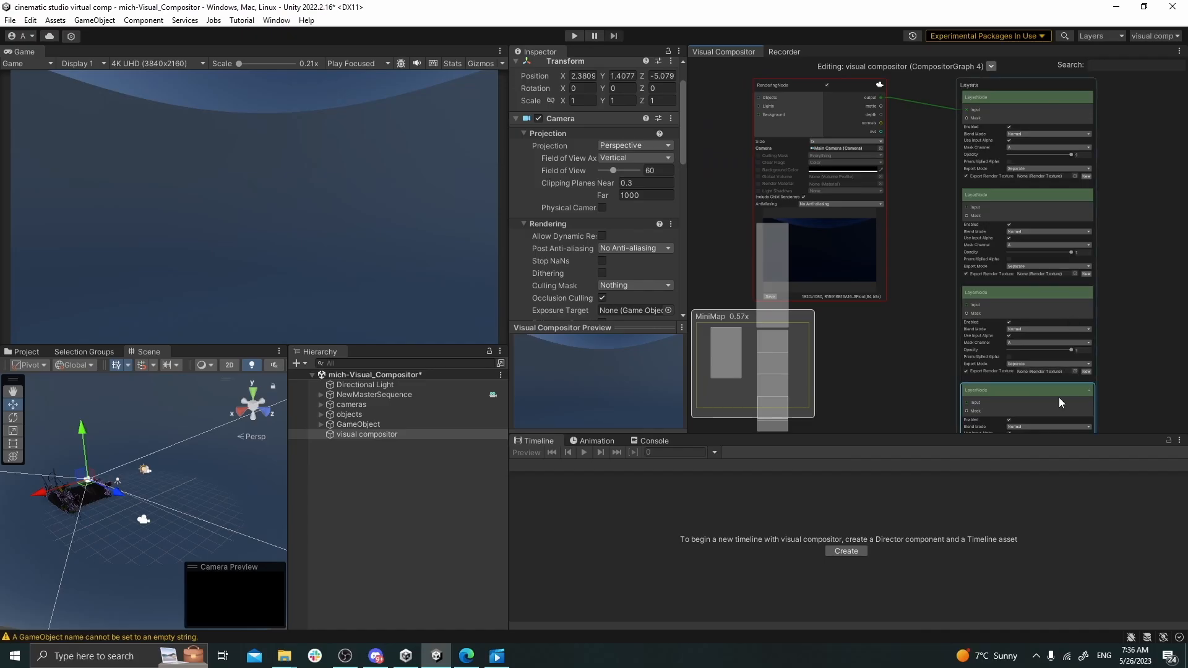
Step: Delete the three duplicated LayerNodes, keeping only the first one in the Layers stack
{"action": "key", "text": "Delete"}
{"action": "left_click", "coordinate": [1045, 303]}
{"action": "key", "text": "Delete"}
{"action": "left_click", "coordinate": [1033, 200]}
{"action": "key", "text": "Delete"}
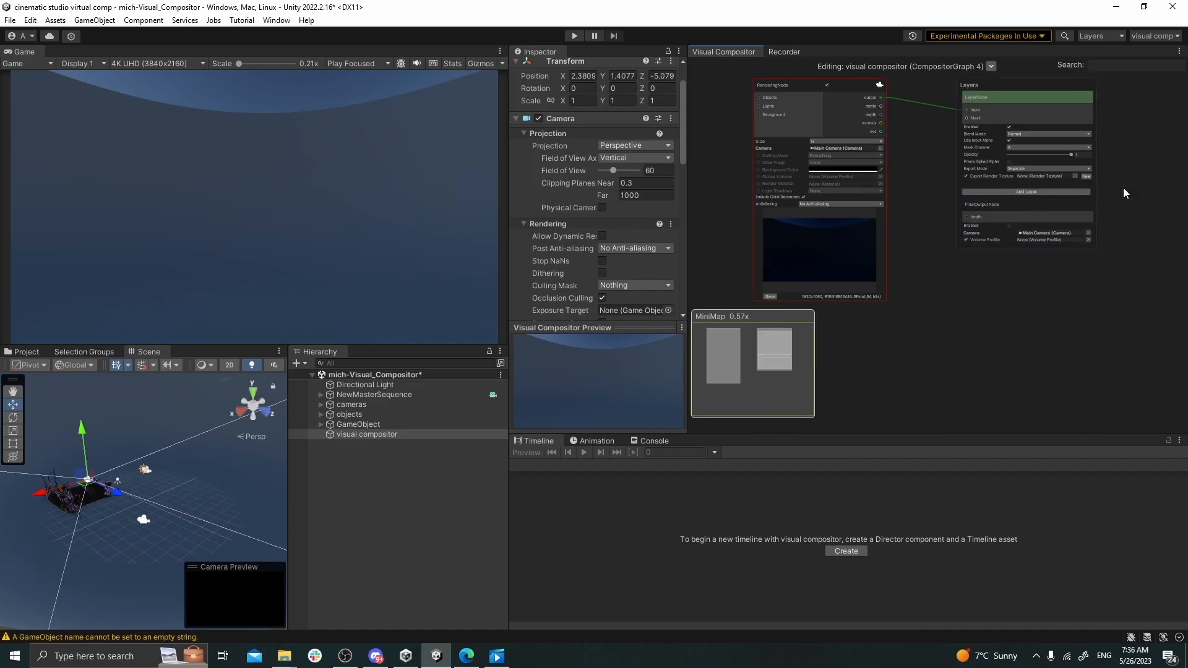
{"action": "middle_click_drag", "start_coordinate": [1107, 166], "coordinate": [1132, 258]}
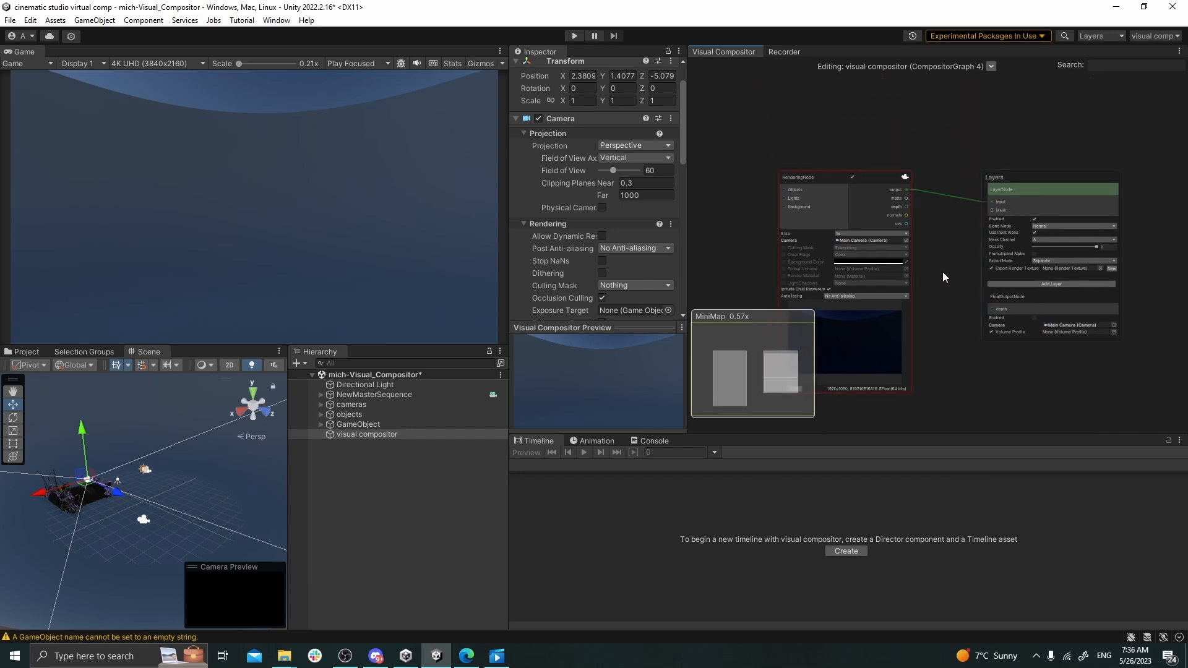
{"action": "scroll", "coordinate": [936, 195], "scroll_direction": "up", "scroll_amount": 3}
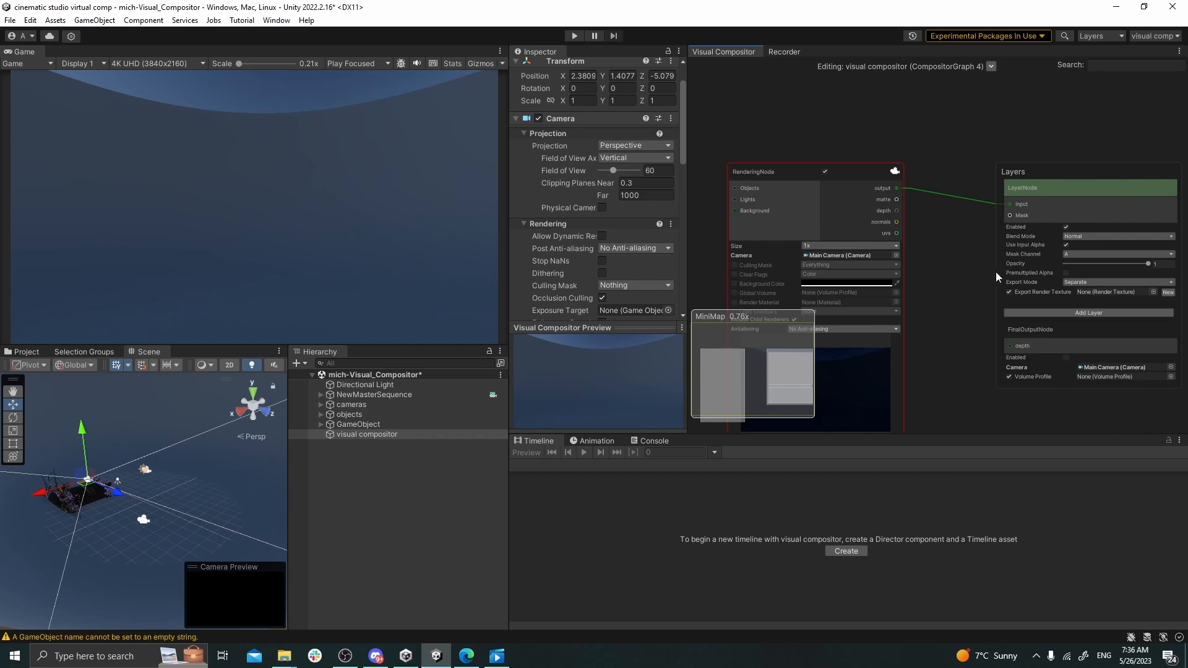
{"action": "middle_click_drag", "start_coordinate": [956, 248], "coordinate": [945, 205]}
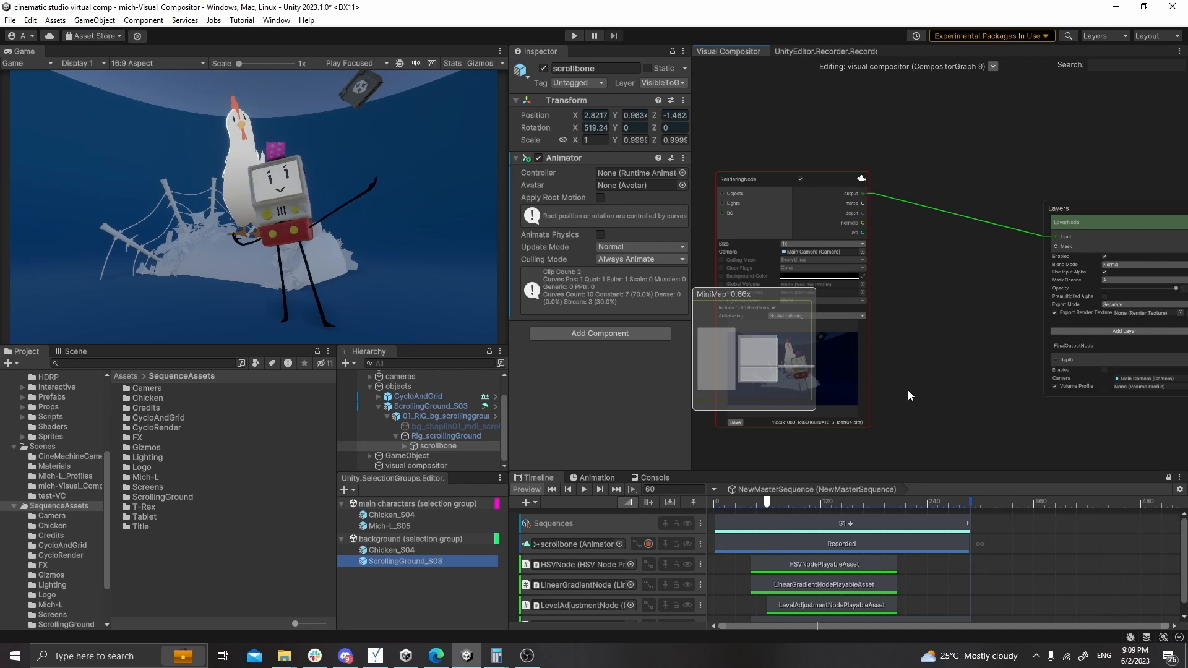
Step: Create an Outline node and place it between the RenderingNode and the Layers stack, moving the stack aside to make room
{"action": "right_click", "coordinate": [917, 274]}
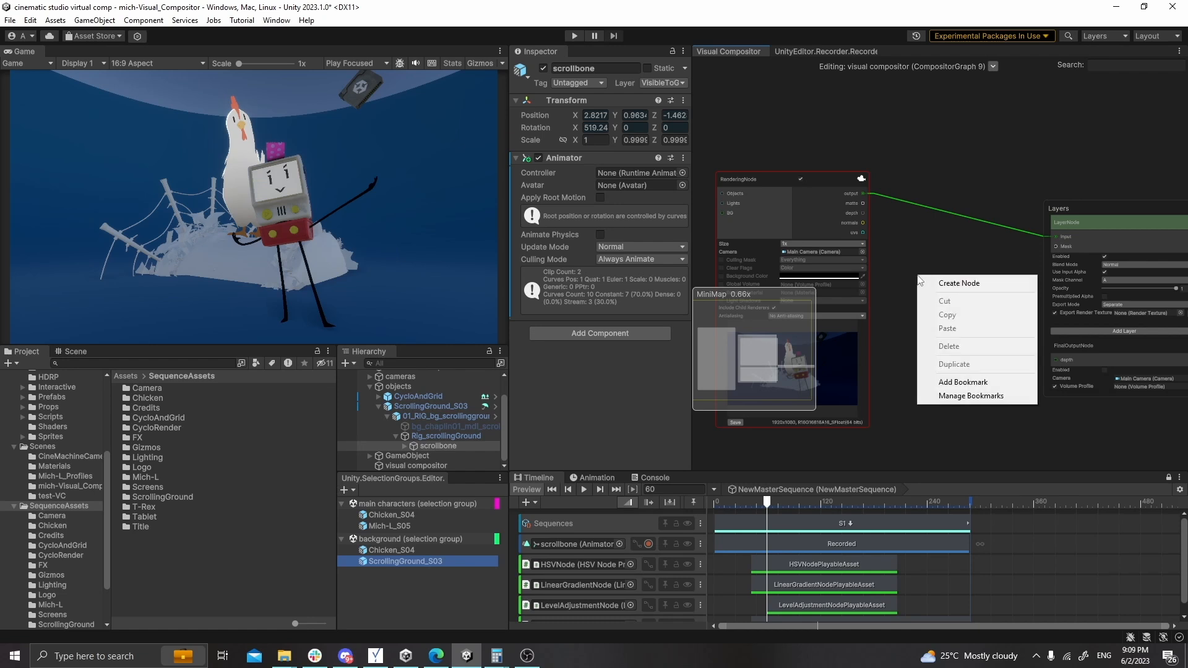
{"action": "left_click", "coordinate": [958, 284]}
{"action": "type", "text": "outline"}
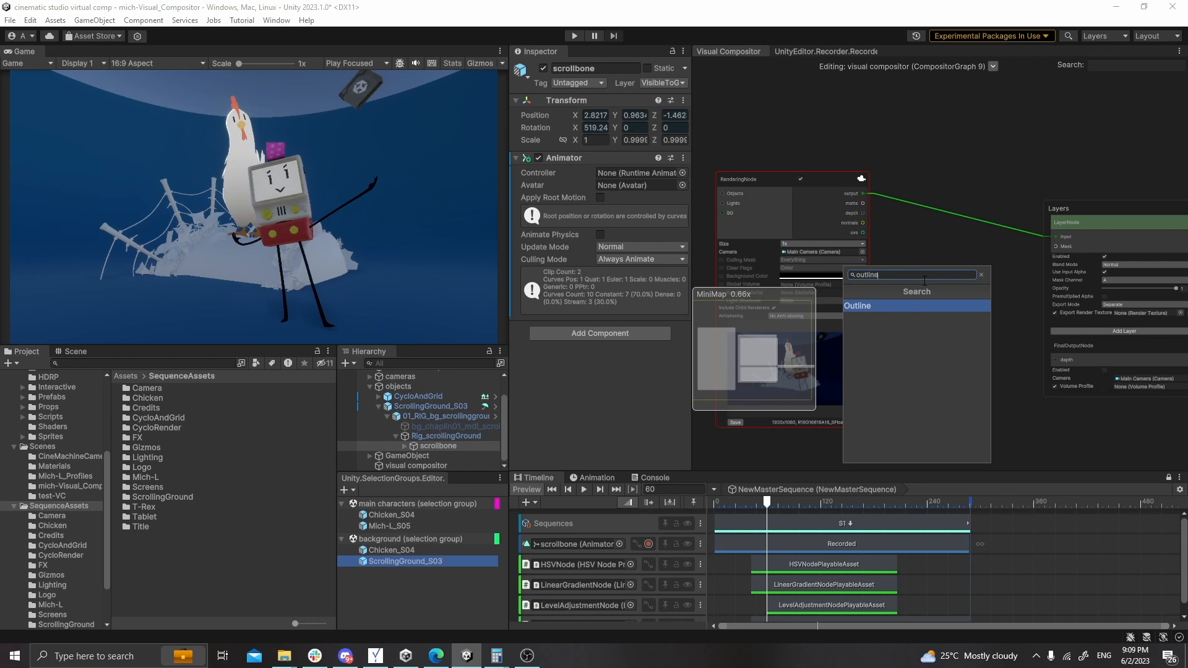
{"action": "left_click", "coordinate": [903, 307]}
{"action": "left_click_drag", "start_coordinate": [953, 303], "coordinate": [948, 274]}
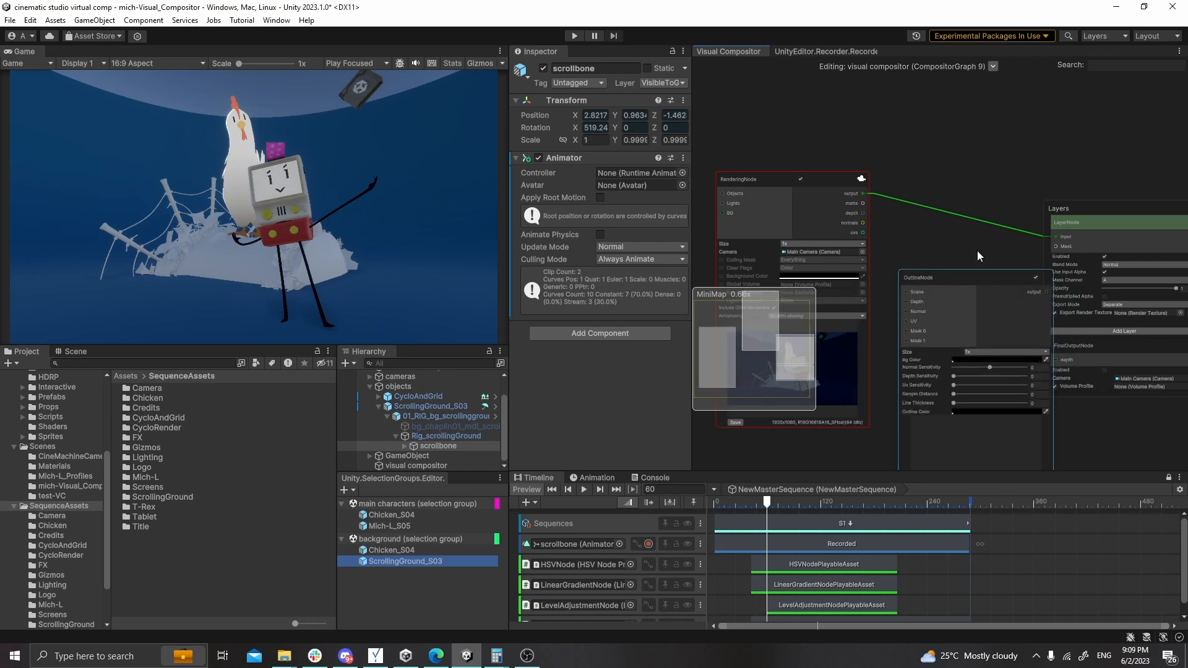
{"action": "left_click_drag", "start_coordinate": [1068, 207], "coordinate": [1127, 217]}
{"action": "left_click_drag", "start_coordinate": [968, 277], "coordinate": [990, 241]}
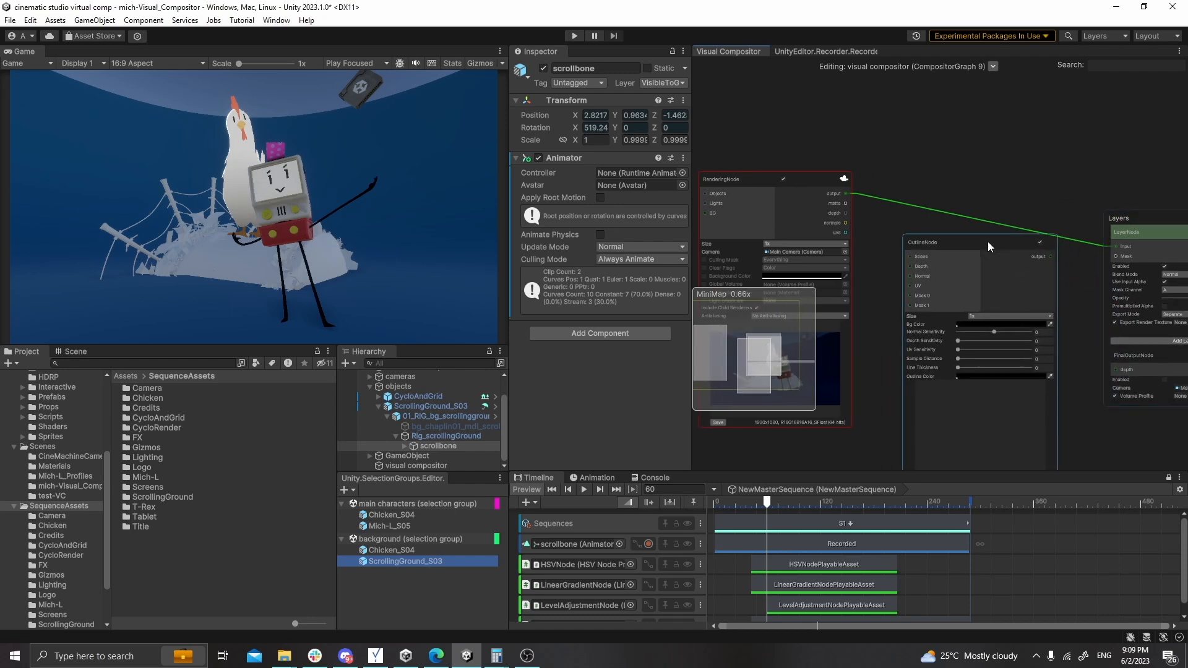
Step: Connect the RenderingNode's output, depth, normals and uvs to the OutlineNode's Scene, Depth, Normal and UV inputs
{"action": "scroll", "coordinate": [879, 261], "scroll_direction": "up", "scroll_amount": 3}
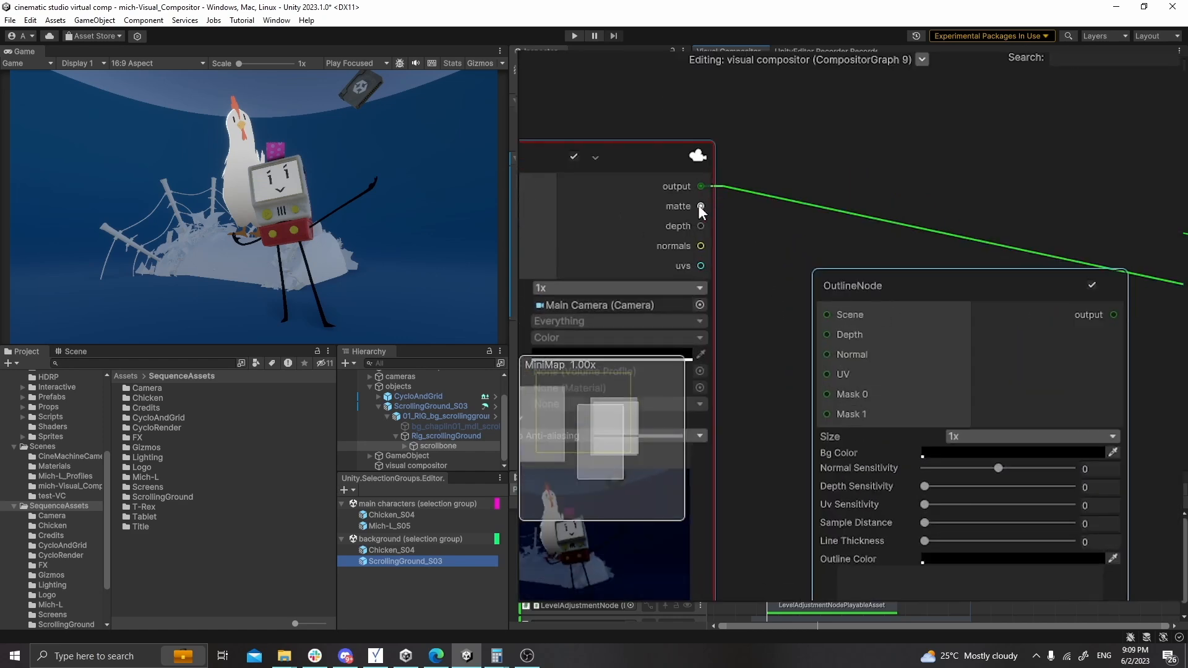
{"action": "left_click_drag", "start_coordinate": [701, 186], "coordinate": [827, 313]}
{"action": "left_click_drag", "start_coordinate": [701, 226], "coordinate": [814, 337]}
{"action": "left_click_drag", "start_coordinate": [702, 245], "coordinate": [827, 354]}
{"action": "left_click_drag", "start_coordinate": [701, 266], "coordinate": [826, 375]}
Step: Set the OutlineNode's Line Thickness to 1.4, Sample Distance to 4.89, Uv Sensitivity to 1.34 and Depth Sensitivity to 3.15
{"action": "middle_click_drag", "start_coordinate": [814, 500], "coordinate": [726, 275]}
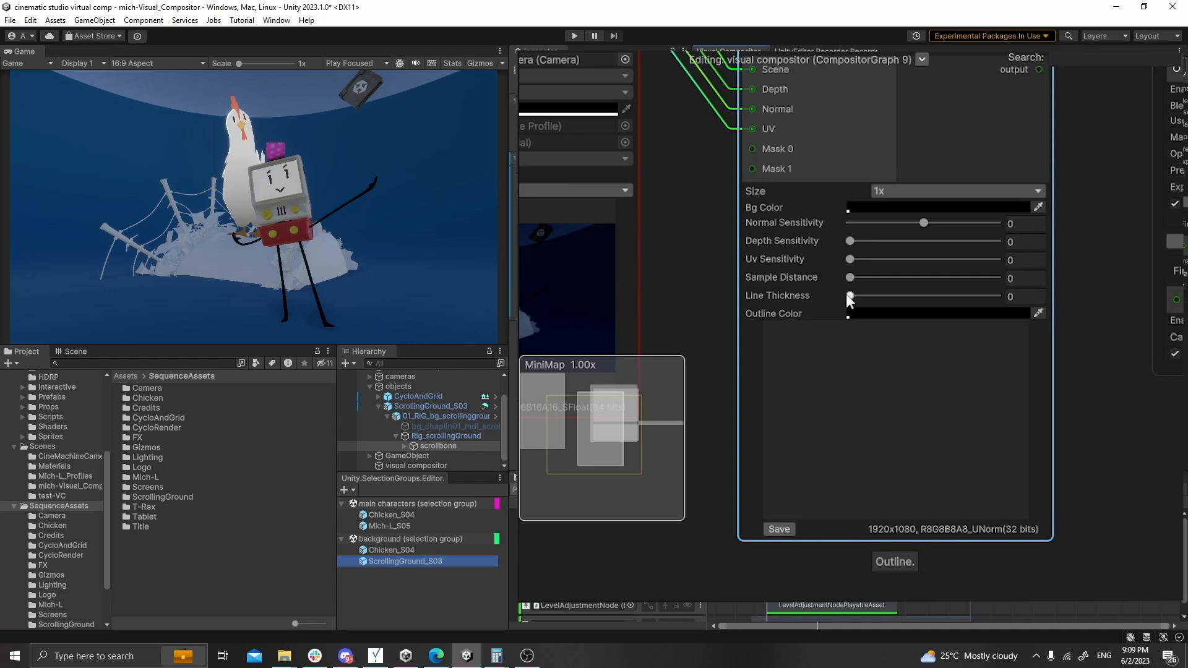
{"action": "left_click_drag", "start_coordinate": [850, 296], "coordinate": [922, 277]}
{"action": "left_click_drag", "start_coordinate": [857, 259], "coordinate": [951, 267]}
{"action": "left_click_drag", "start_coordinate": [852, 243], "coordinate": [896, 249]}
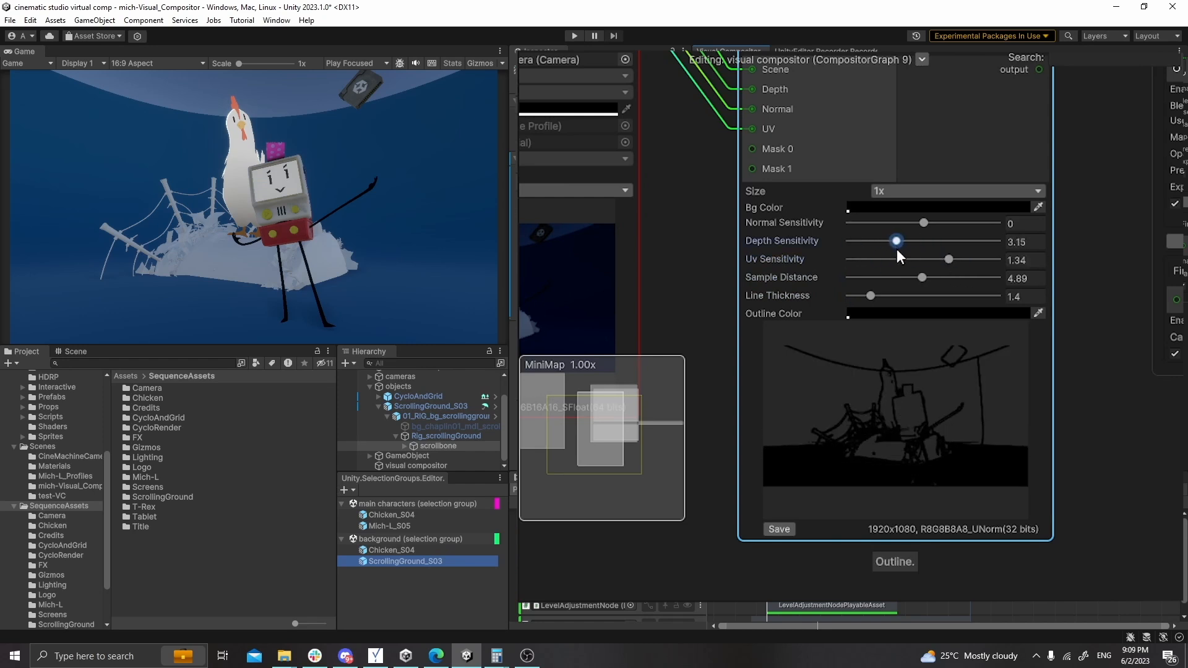
Step: Connect the OutlineNode's output to the LayerNode's Input
{"action": "scroll", "coordinate": [1145, 373], "scroll_direction": "down", "scroll_amount": 2}
{"action": "middle_click_drag", "start_coordinate": [1110, 241], "coordinate": [897, 289]}
{"action": "left_click_drag", "start_coordinate": [842, 219], "coordinate": [949, 204]}
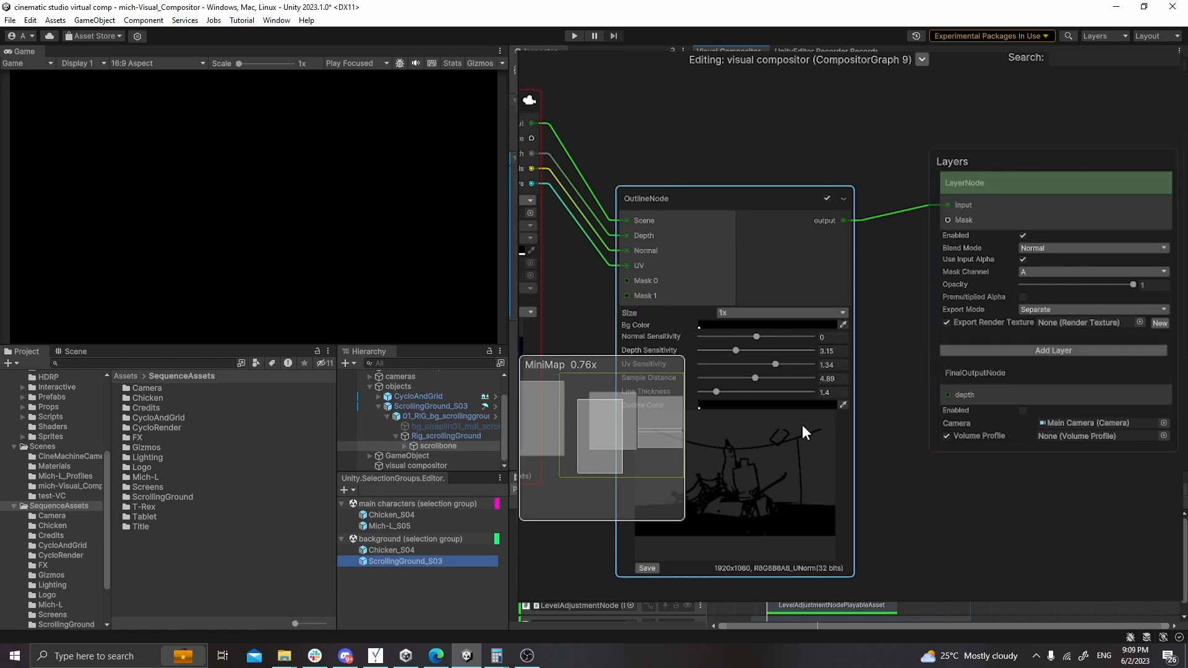
Step: Set the OutlineNode's Outline Color to red
{"action": "middle_click_drag", "start_coordinate": [848, 415], "coordinate": [1006, 412]}
{"action": "scroll", "coordinate": [1006, 412], "scroll_direction": "up", "scroll_amount": 2}
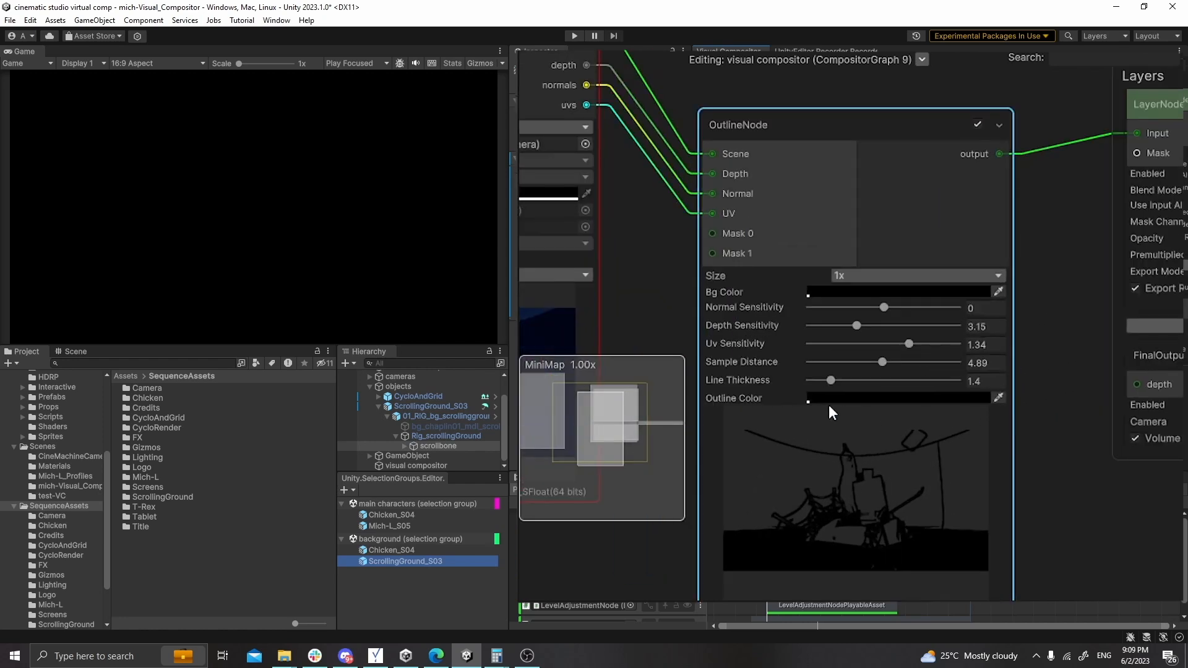
{"action": "left_click", "coordinate": [839, 396]}
{"action": "left_click_drag", "start_coordinate": [958, 498], "coordinate": [987, 477]}
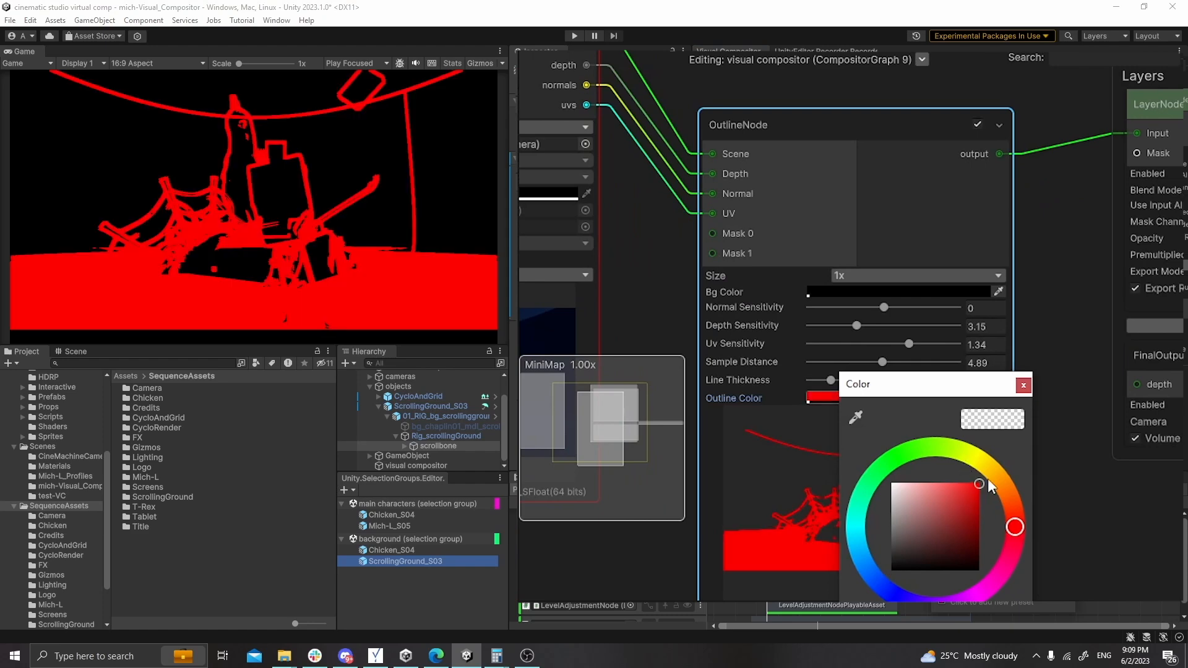
{"action": "left_click", "coordinate": [1022, 386]}
Step: Add a second layer fed by the OutlineNode's output and connect the RenderingNode's output to the first layer's Input
{"action": "scroll", "coordinate": [863, 429], "scroll_direction": "down", "scroll_amount": 2}
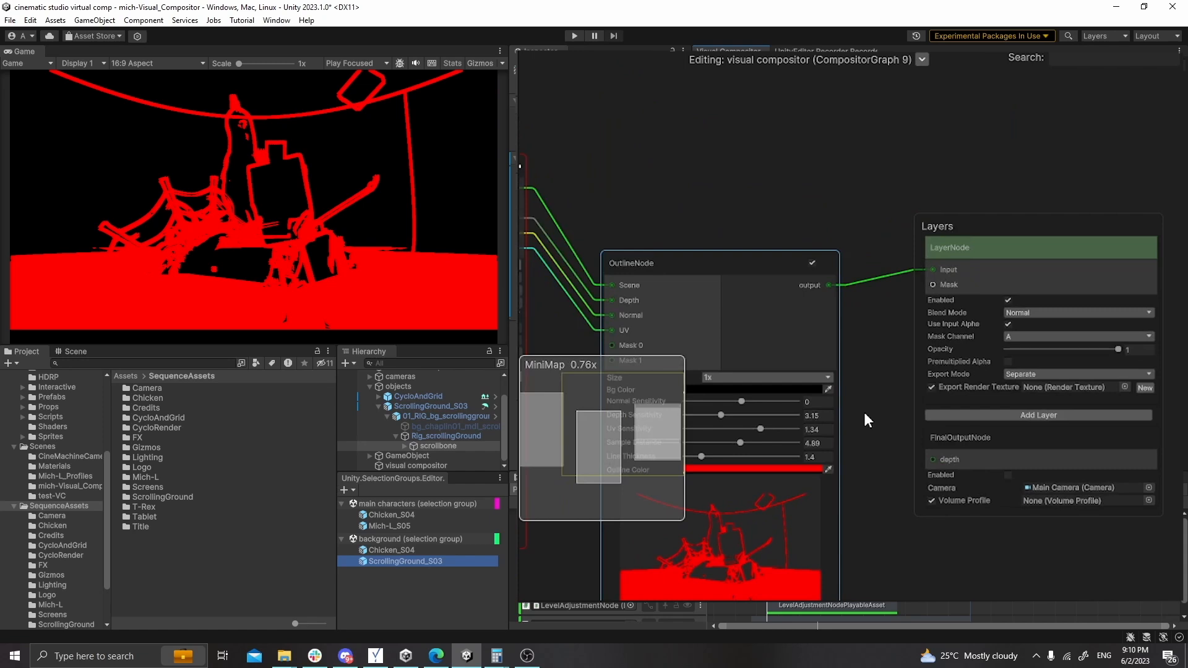
{"action": "left_click", "coordinate": [992, 413]}
{"action": "left_click_drag", "start_coordinate": [829, 284], "coordinate": [937, 440]}
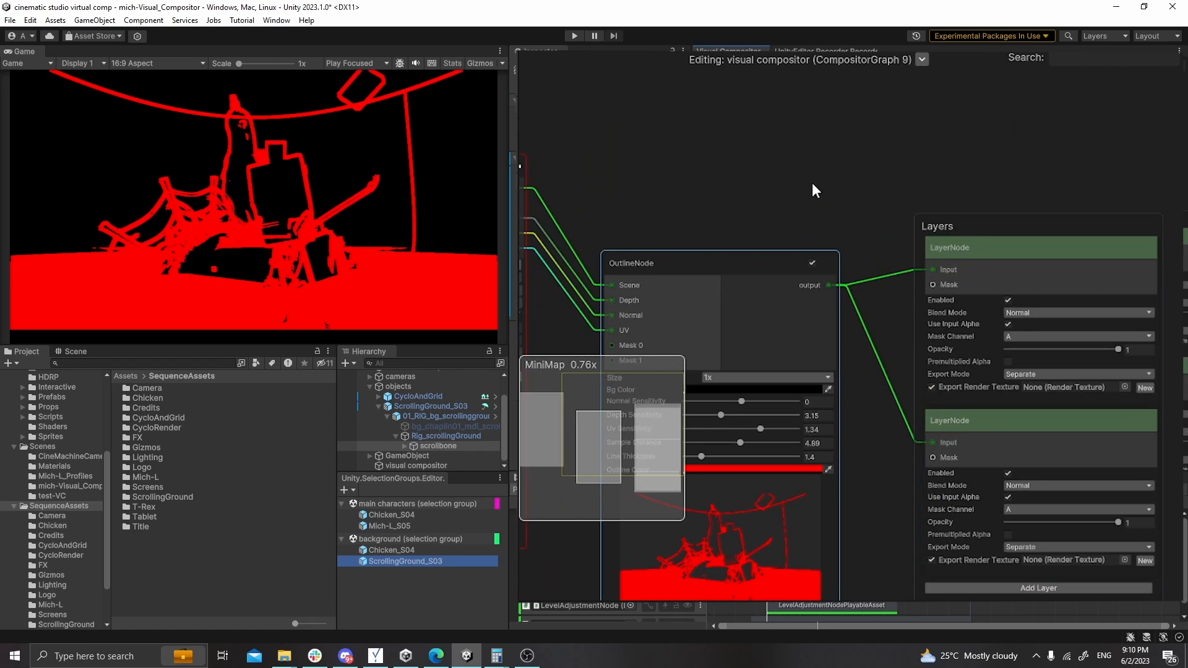
{"action": "middle_click_drag", "start_coordinate": [552, 167], "coordinate": [632, 207]}
{"action": "left_click_drag", "start_coordinate": [598, 228], "coordinate": [1014, 309]}
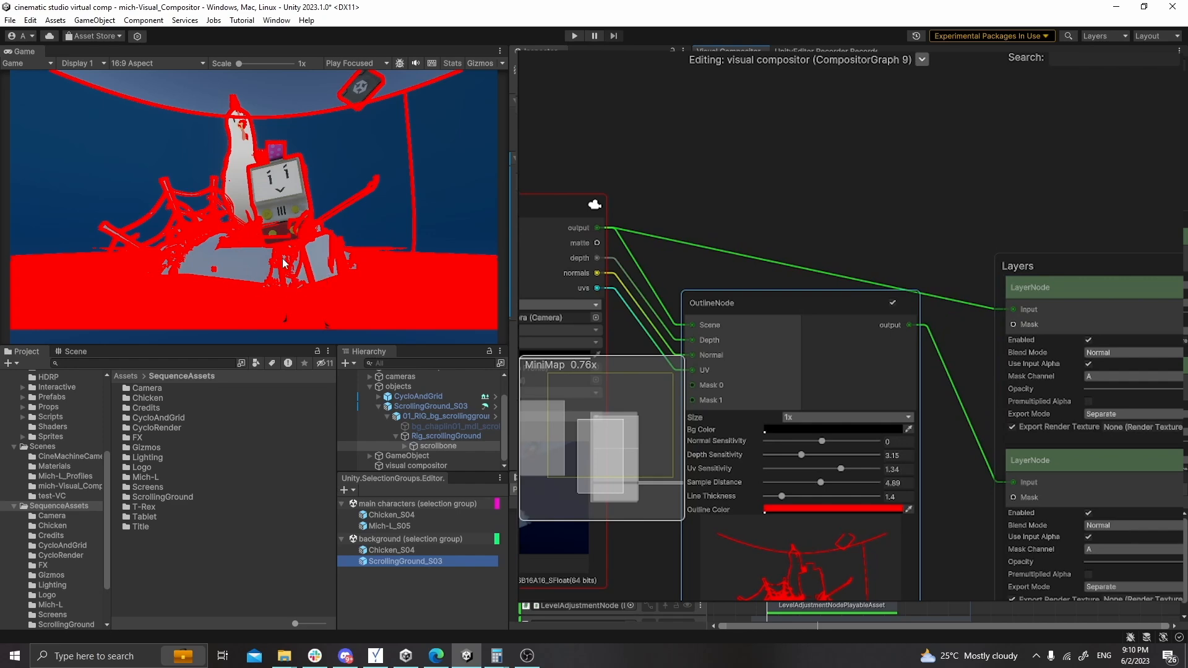
Step: Set the OutlineNode's Outline Color to black
{"action": "scroll", "coordinate": [618, 192], "scroll_direction": "down", "scroll_amount": 1}
{"action": "scroll", "coordinate": [867, 436], "scroll_direction": "up", "scroll_amount": 4}
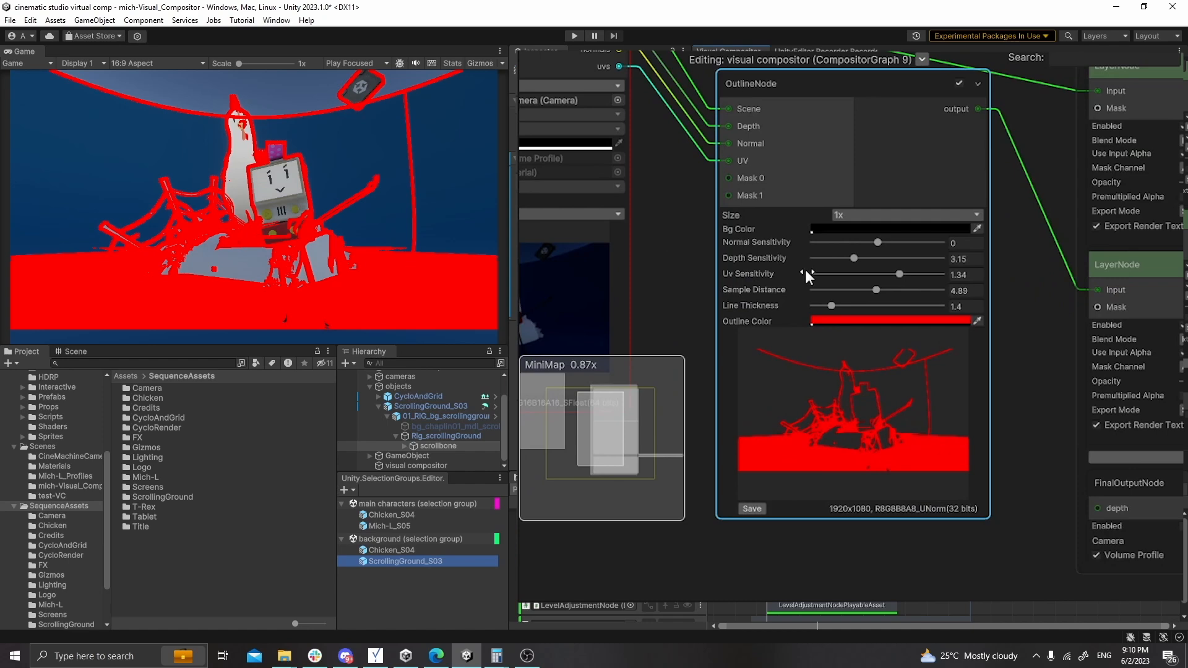
{"action": "left_click", "coordinate": [862, 326]}
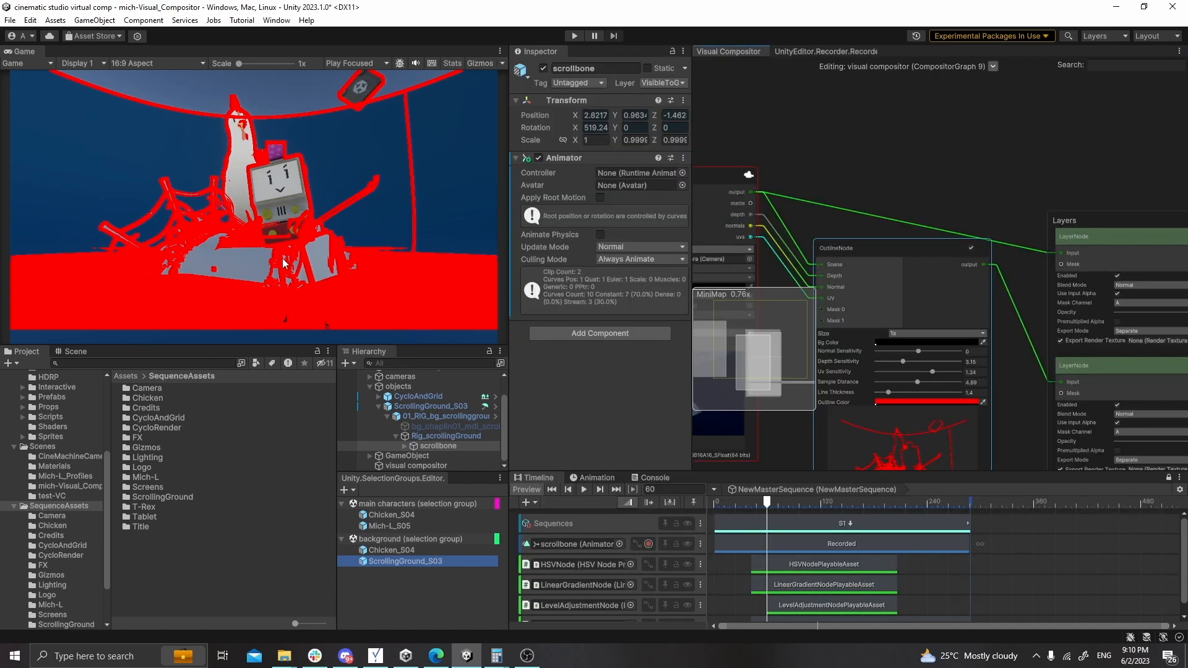
{"action": "left_click_drag", "start_coordinate": [971, 456], "coordinate": [917, 498]}
{"action": "left_click", "coordinate": [1085, 256]}
Step: Refine the OutlineNode to Normal Sensitivity 71, Depth Sensitivity 4.72, Uv Sensitivity 0.27, Sample Distance 1.18 and Line Thickness 0.39
{"action": "left_click_drag", "start_coordinate": [925, 253], "coordinate": [913, 253]}
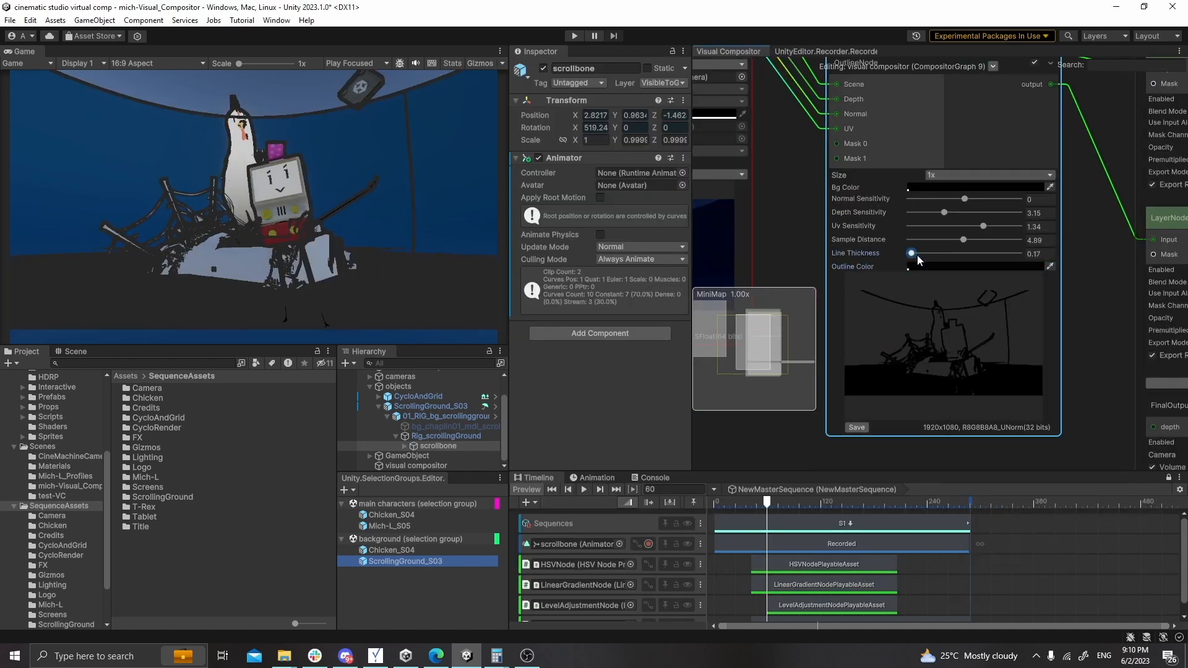
{"action": "left_click", "coordinate": [924, 239]}
{"action": "left_click_drag", "start_coordinate": [984, 226], "coordinate": [962, 213]}
{"action": "left_click", "coordinate": [986, 199]}
{"action": "left_click", "coordinate": [971, 267]}
{"action": "left_click", "coordinate": [1064, 274]}
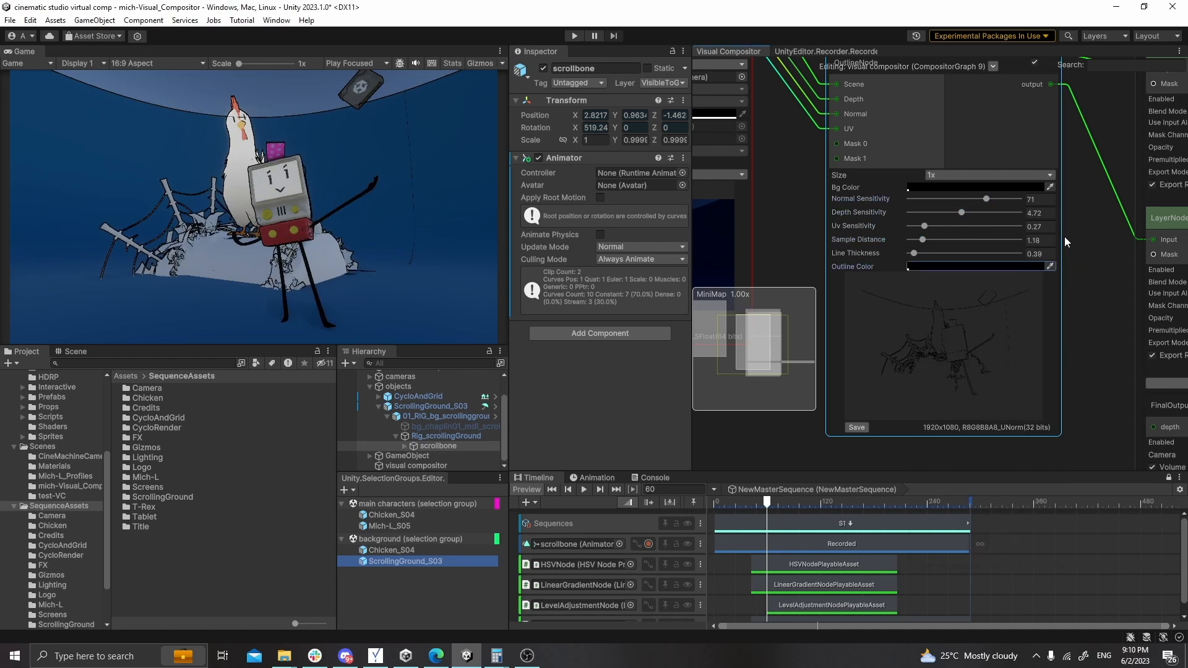
Step: Compare the composite with the OutlineNode's rendering disabled and enabled
{"action": "scroll", "coordinate": [1074, 335], "scroll_direction": "down", "scroll_amount": 3}
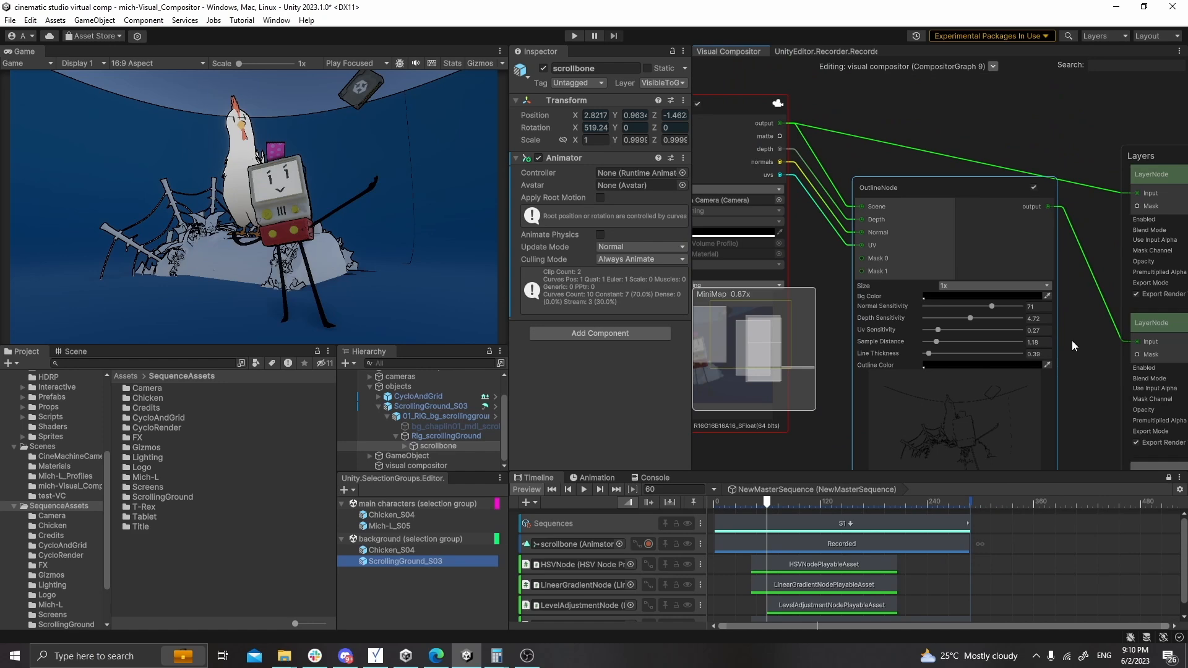
{"action": "scroll", "coordinate": [915, 203], "scroll_direction": "up", "scroll_amount": 3}
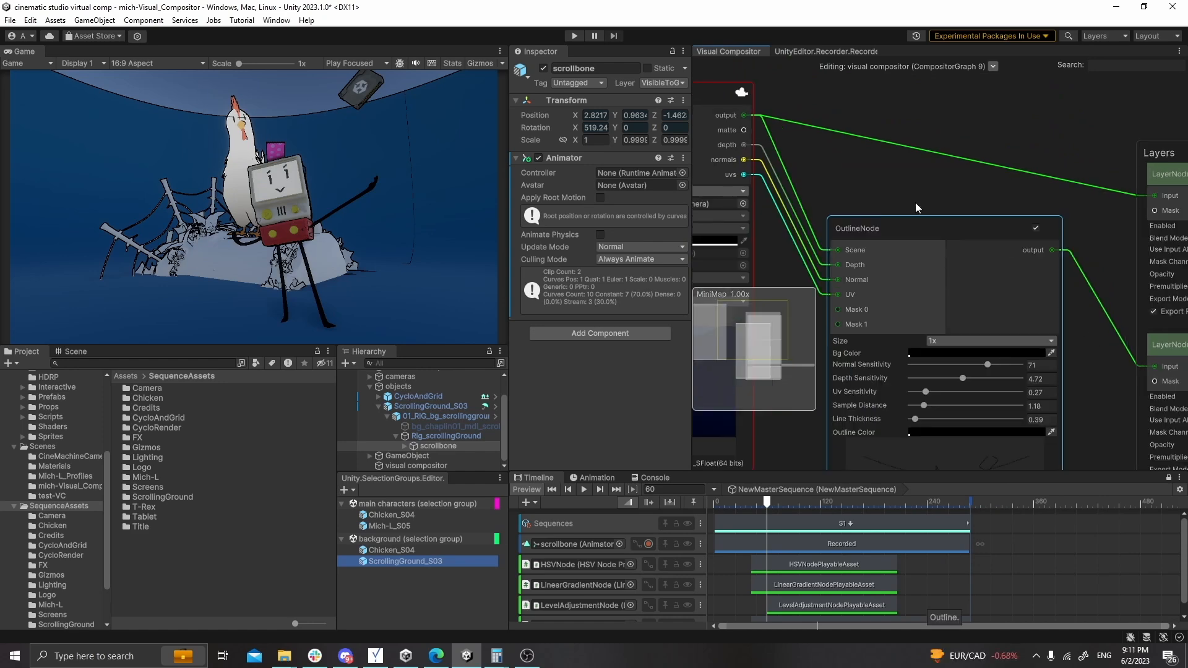
{"action": "scroll", "coordinate": [912, 202], "scroll_direction": "down", "scroll_amount": 4}
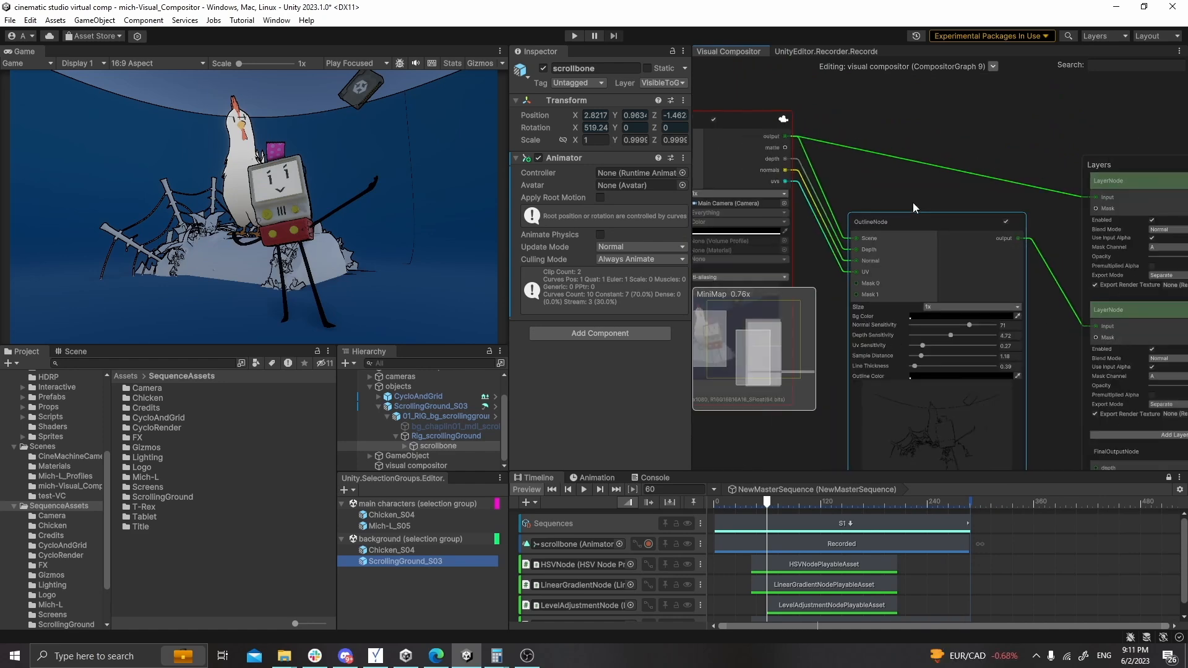
{"action": "scroll", "coordinate": [914, 193], "scroll_direction": "up", "scroll_amount": 3}
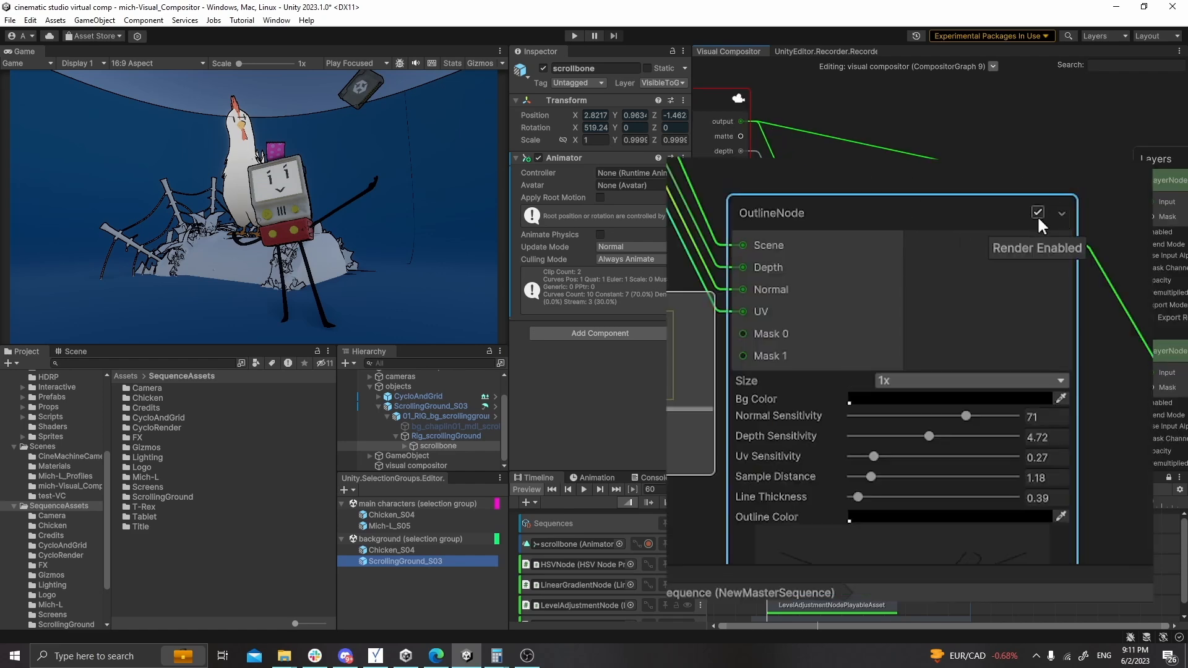
{"action": "left_click", "coordinate": [1037, 213]}
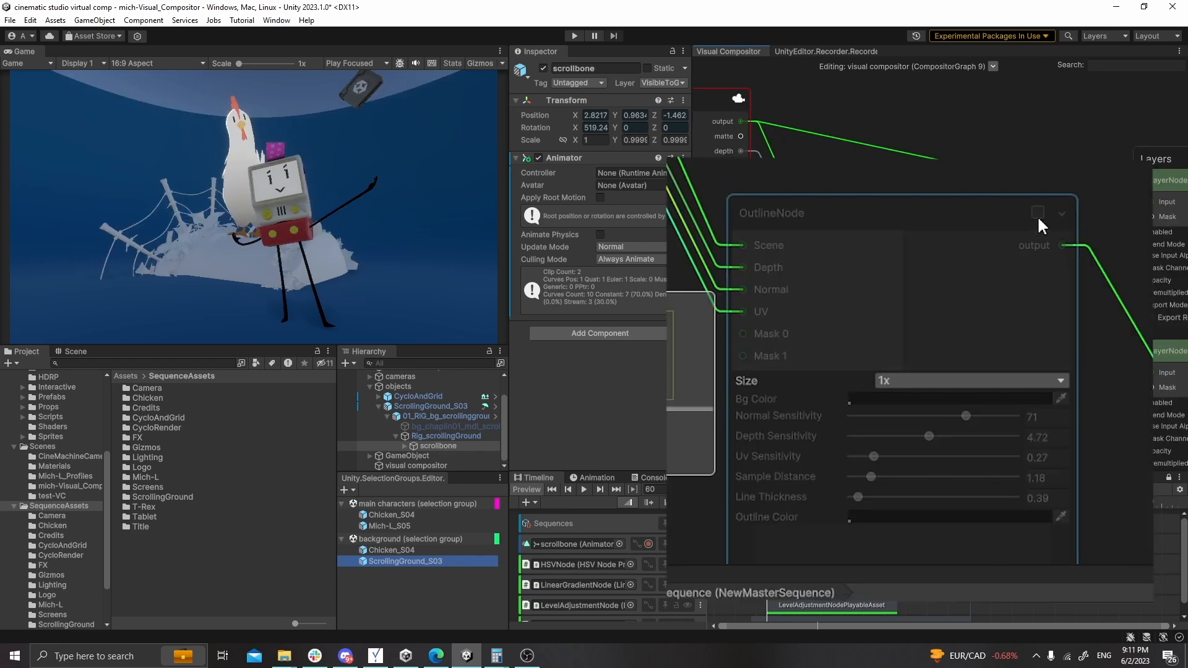
{"action": "left_click", "coordinate": [1037, 214]}
{"action": "left_click", "coordinate": [1037, 214]}
{"action": "left_click", "coordinate": [1037, 215]}
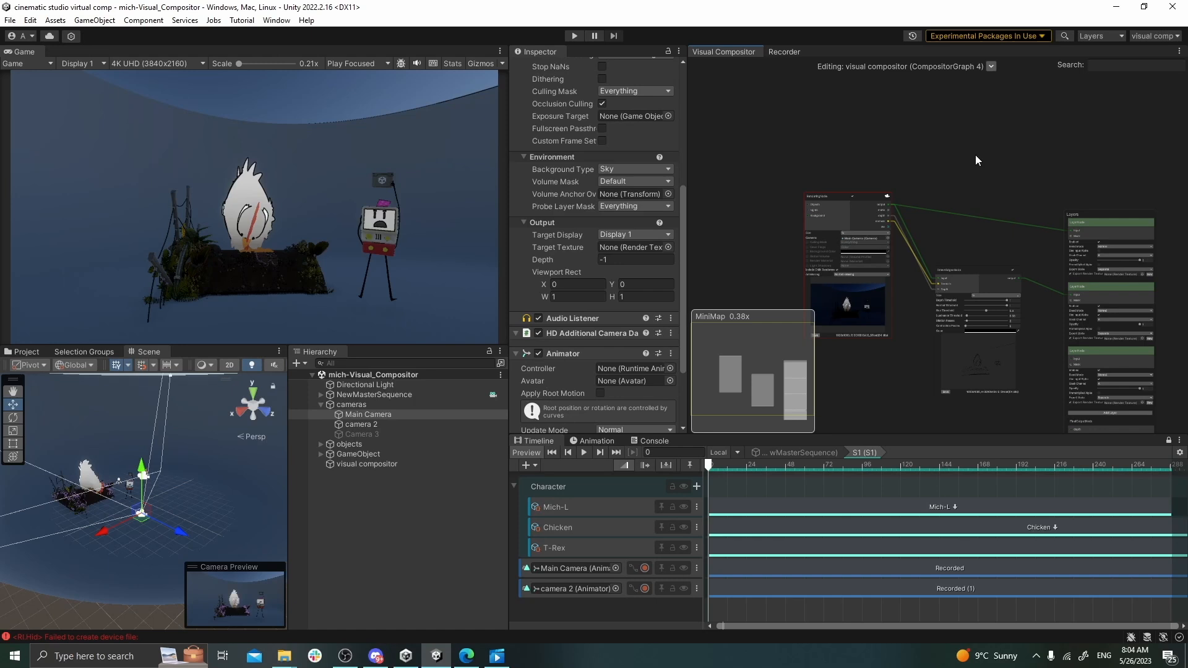
Step: Create a Blend node and place it in the empty area above the DrawnEdgeNode
{"action": "scroll", "coordinate": [975, 154], "scroll_direction": "up", "scroll_amount": 3}
{"action": "middle_click_drag", "start_coordinate": [954, 142], "coordinate": [883, 169]}
{"action": "right_click", "coordinate": [884, 169]}
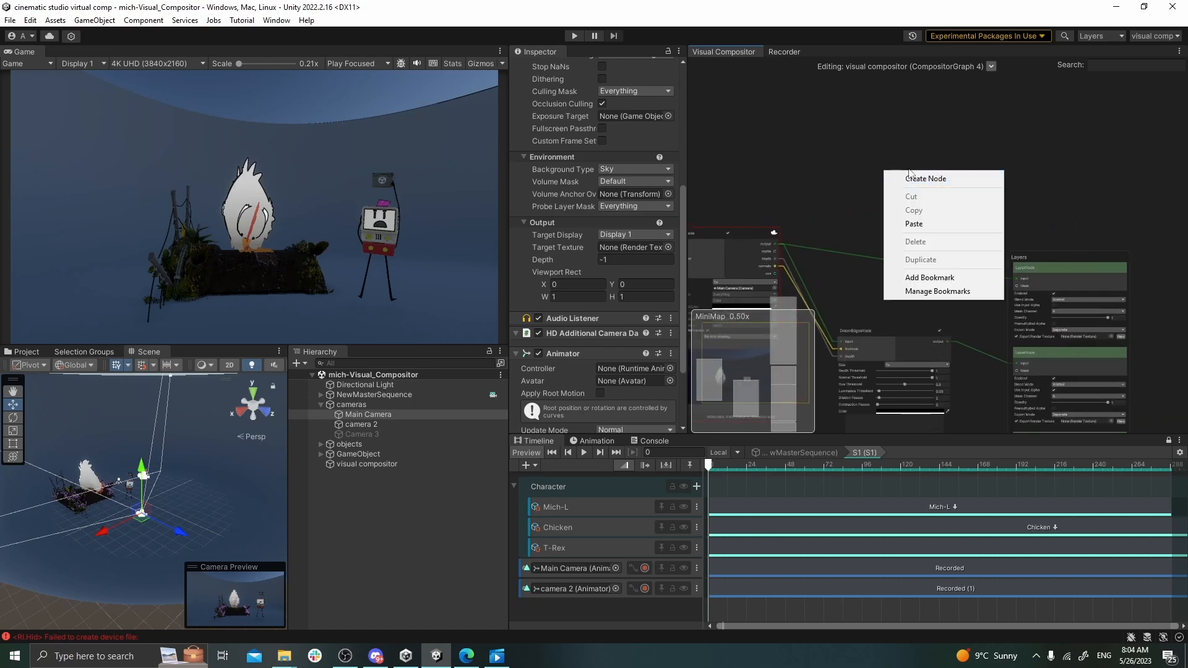
{"action": "left_click", "coordinate": [908, 177]}
{"action": "type", "text": "blen"}
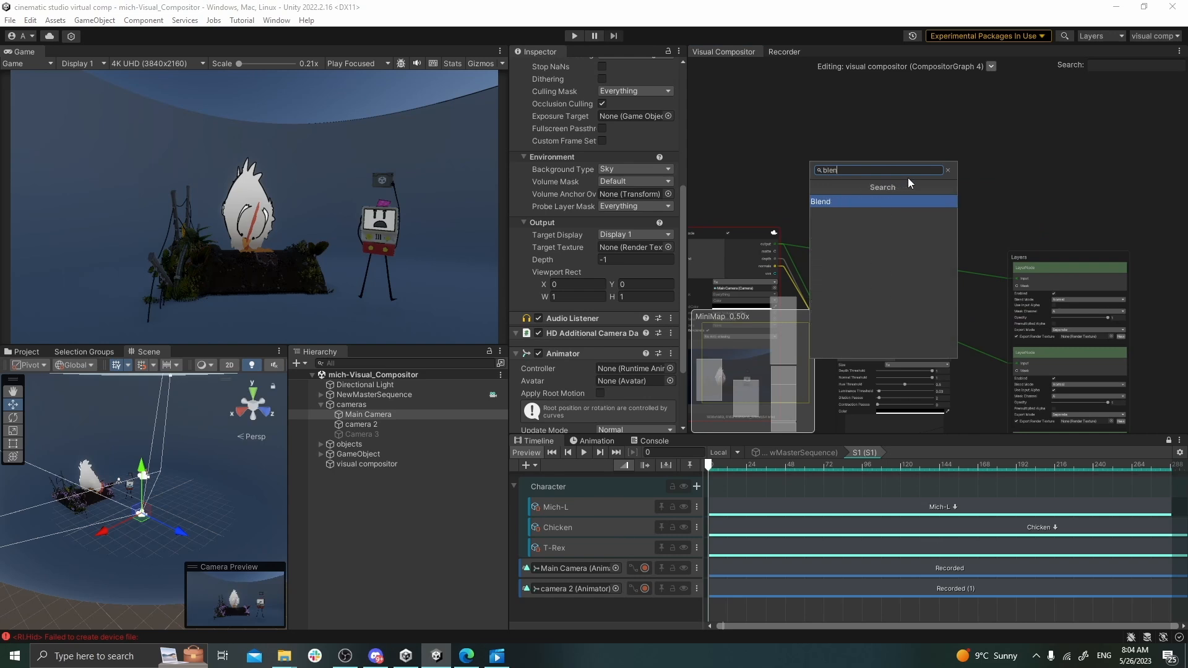
{"action": "key", "text": "Return"}
{"action": "left_click_drag", "start_coordinate": [908, 180], "coordinate": [869, 119]}
Step: Create a Linear Gradient node beside the BlendNode and connect its output to the BlendNode's BG input
{"action": "scroll", "coordinate": [586, 297], "scroll_direction": "up", "scroll_amount": 2}
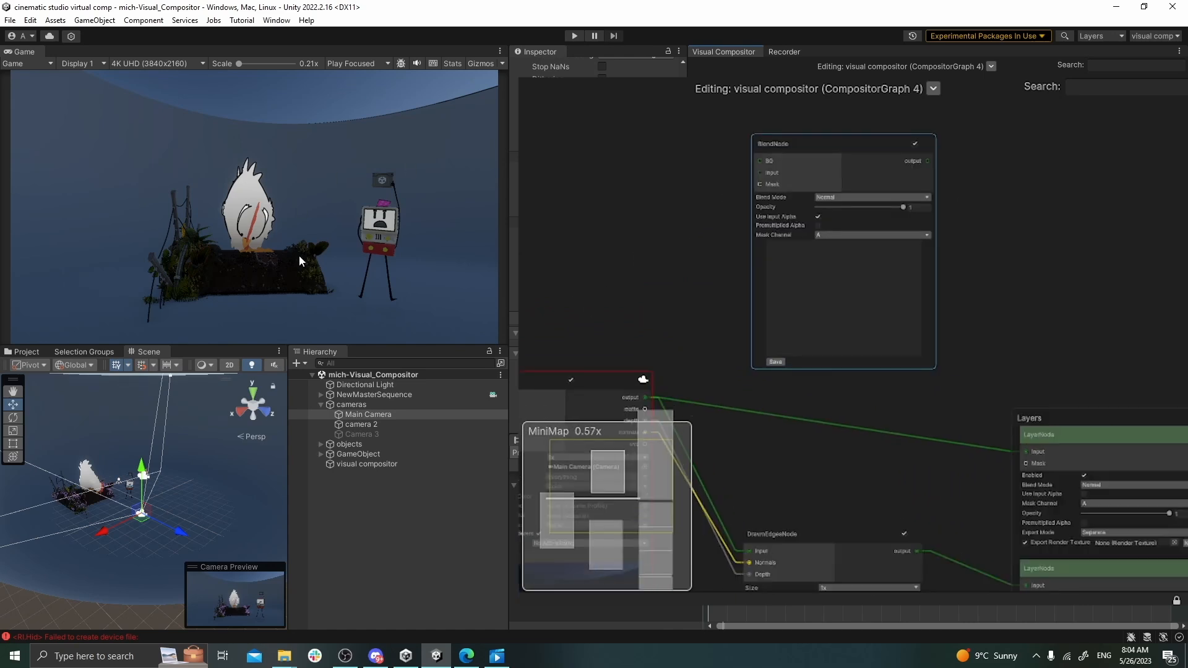
{"action": "middle_click_drag", "start_coordinate": [554, 245], "coordinate": [788, 255]}
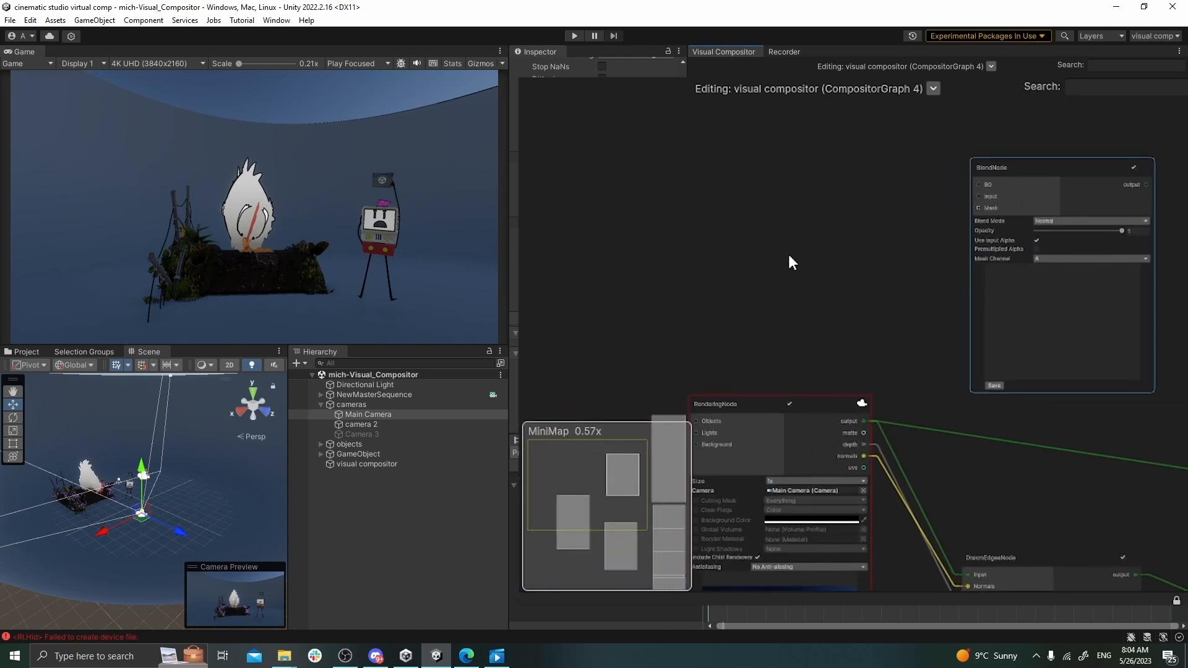
{"action": "scroll", "coordinate": [788, 254], "scroll_direction": "up", "scroll_amount": 1}
{"action": "right_click", "coordinate": [773, 160]}
{"action": "left_click", "coordinate": [796, 164]}
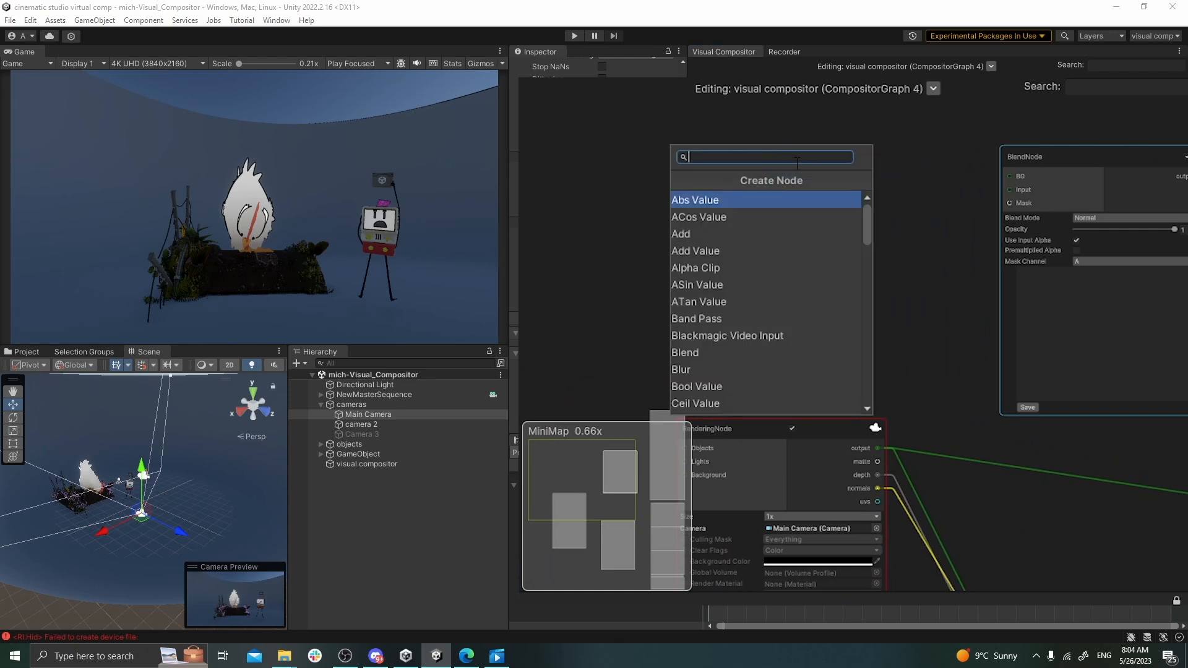
{"action": "type", "text": "gra"}
{"action": "key", "text": "Return"}
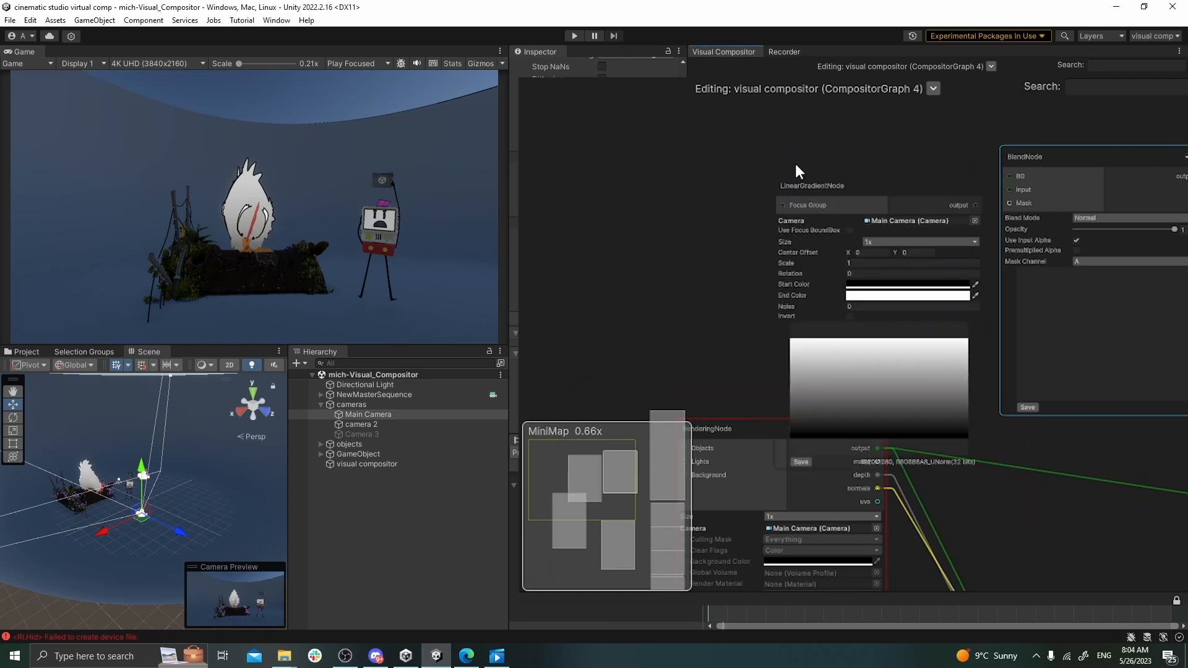
{"action": "left_click_drag", "start_coordinate": [826, 183], "coordinate": [770, 148]}
{"action": "left_click_drag", "start_coordinate": [922, 163], "coordinate": [1001, 225]}
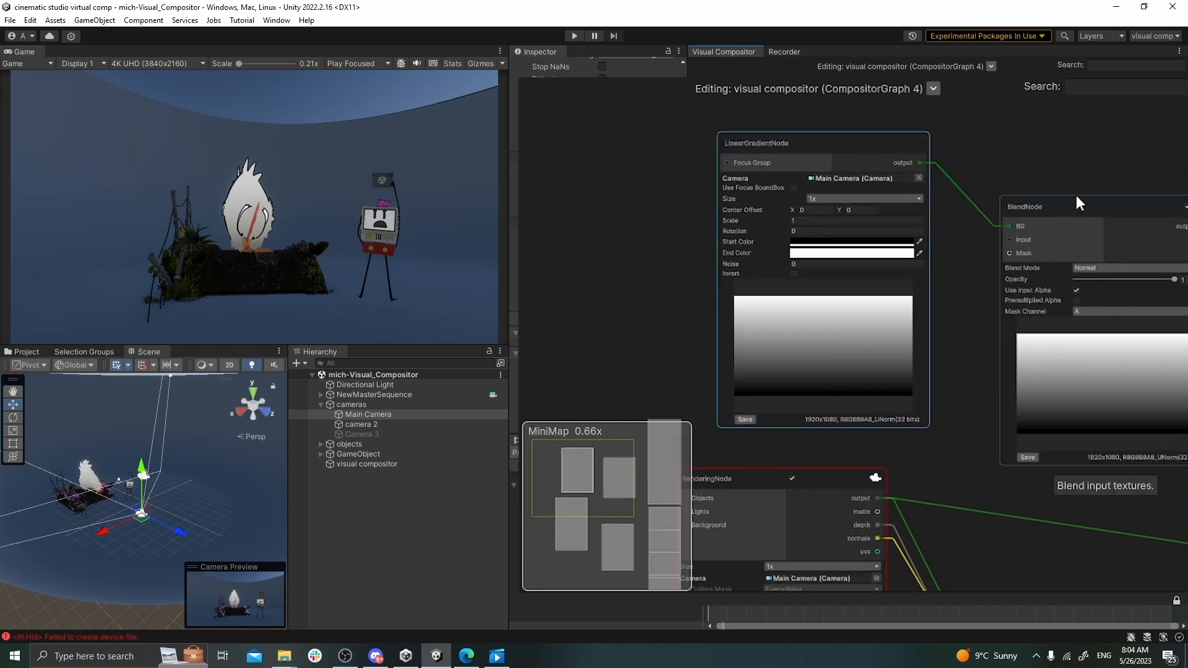
Step: Set the LinearGradientNode's Start Color to pure red and its End Color to orange
{"action": "scroll", "coordinate": [947, 162], "scroll_direction": "up", "scroll_amount": 2}
{"action": "left_click", "coordinate": [809, 268]}
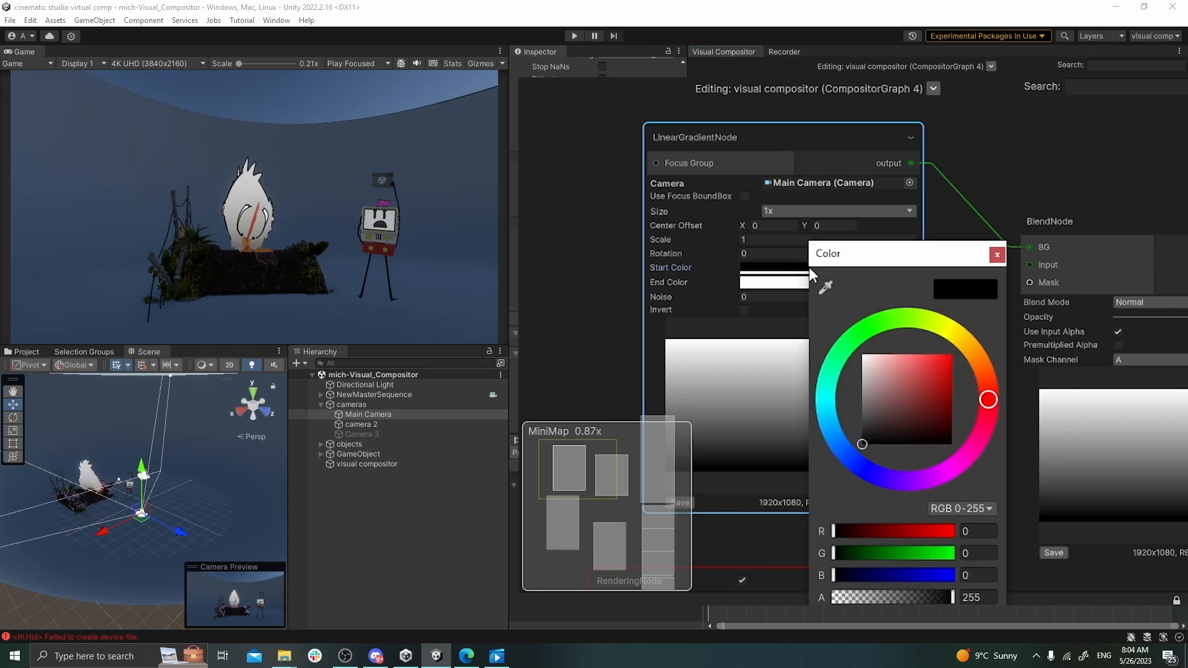
{"action": "left_click_drag", "start_coordinate": [949, 381], "coordinate": [964, 344]}
{"action": "left_click", "coordinate": [997, 255]}
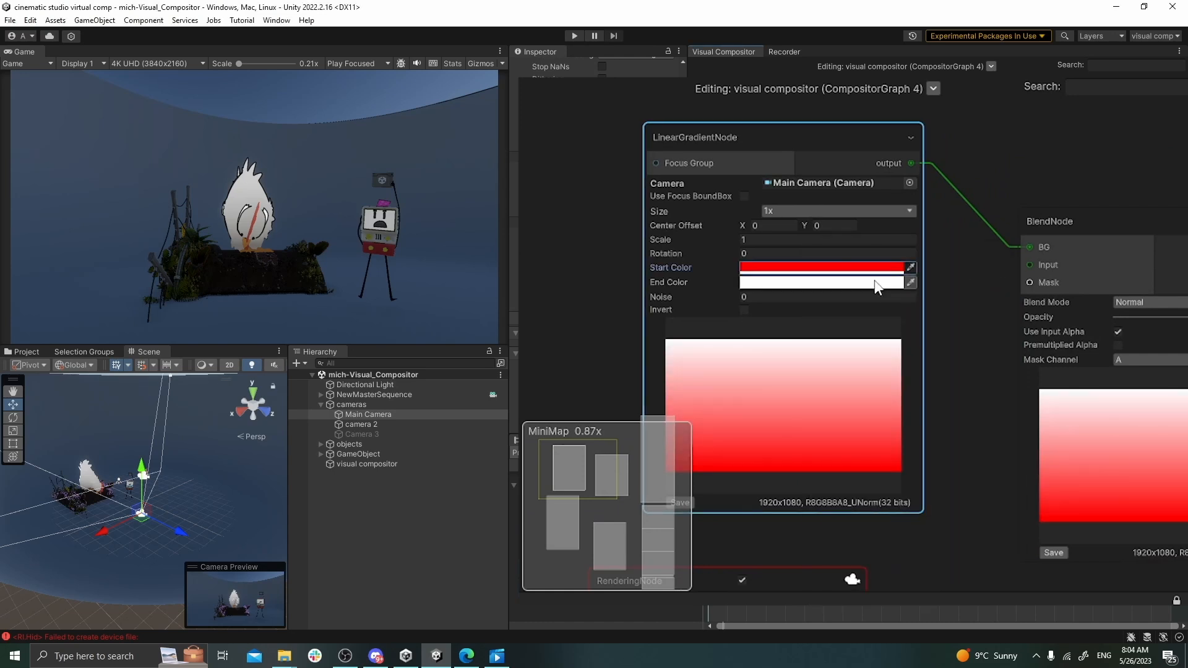
{"action": "left_click", "coordinate": [874, 282]}
{"action": "left_click", "coordinate": [1039, 371]}
{"action": "left_click", "coordinate": [997, 393]}
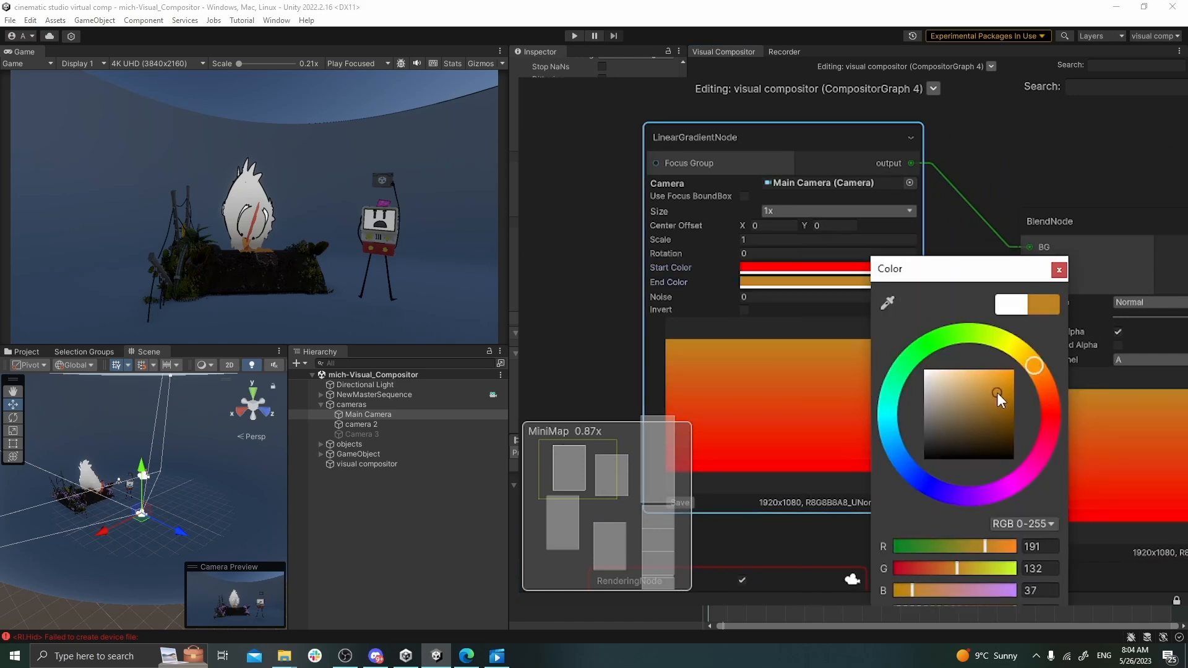
{"action": "left_click", "coordinate": [1059, 270]}
Step: Connect the RenderingNode's output to the BlendNode's Input
{"action": "middle_click_drag", "start_coordinate": [1093, 163], "coordinate": [813, 74]}
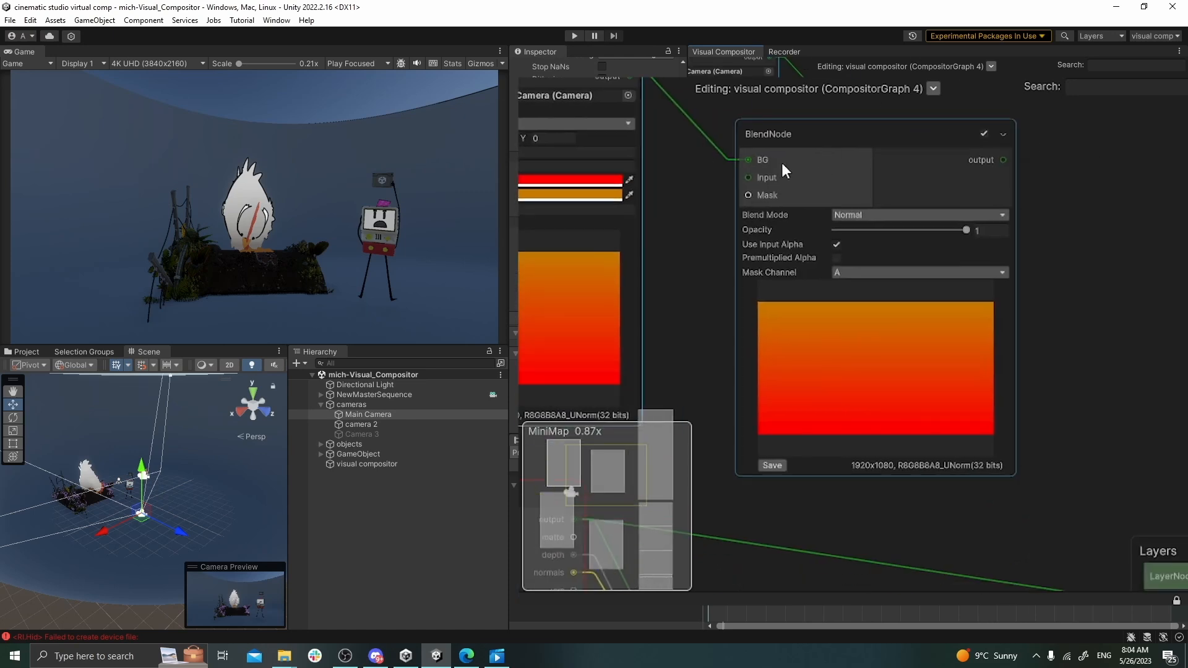
{"action": "middle_click_drag", "start_coordinate": [658, 239], "coordinate": [863, 271]}
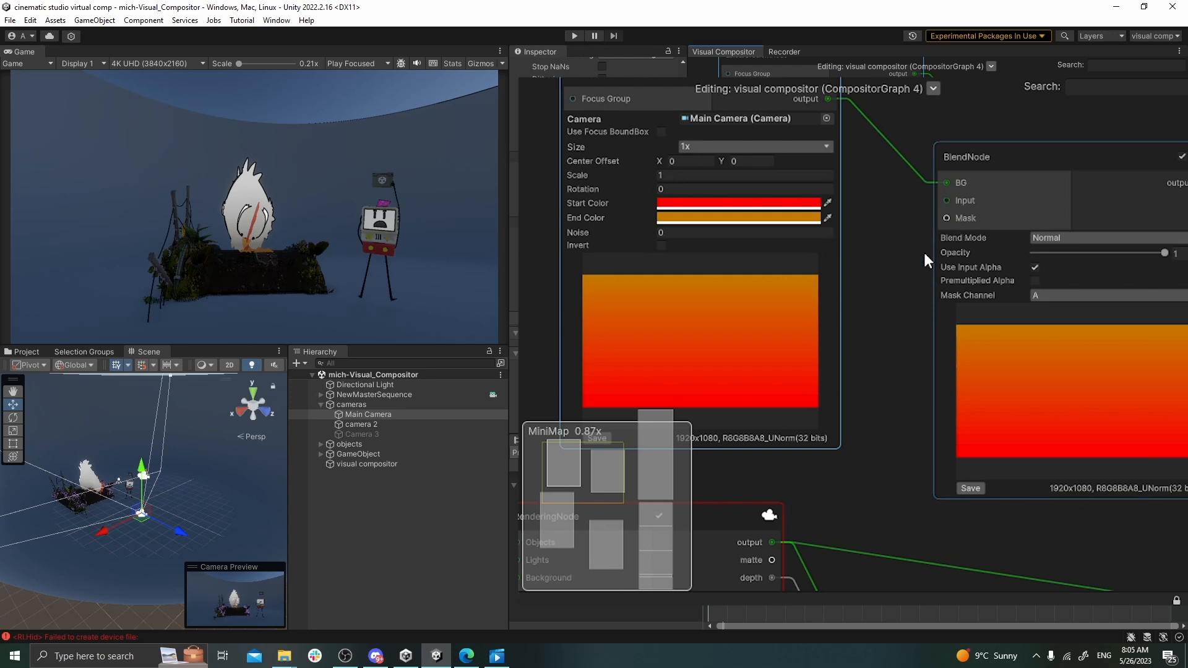
{"action": "middle_click_drag", "start_coordinate": [800, 422], "coordinate": [852, 395]}
{"action": "left_click_drag", "start_coordinate": [827, 516], "coordinate": [1004, 173]}
Step: Lower the BlendNode's Opacity to 0.382 so the gradient shows through the camera render
{"action": "middle_click_drag", "start_coordinate": [974, 307], "coordinate": [584, 284]}
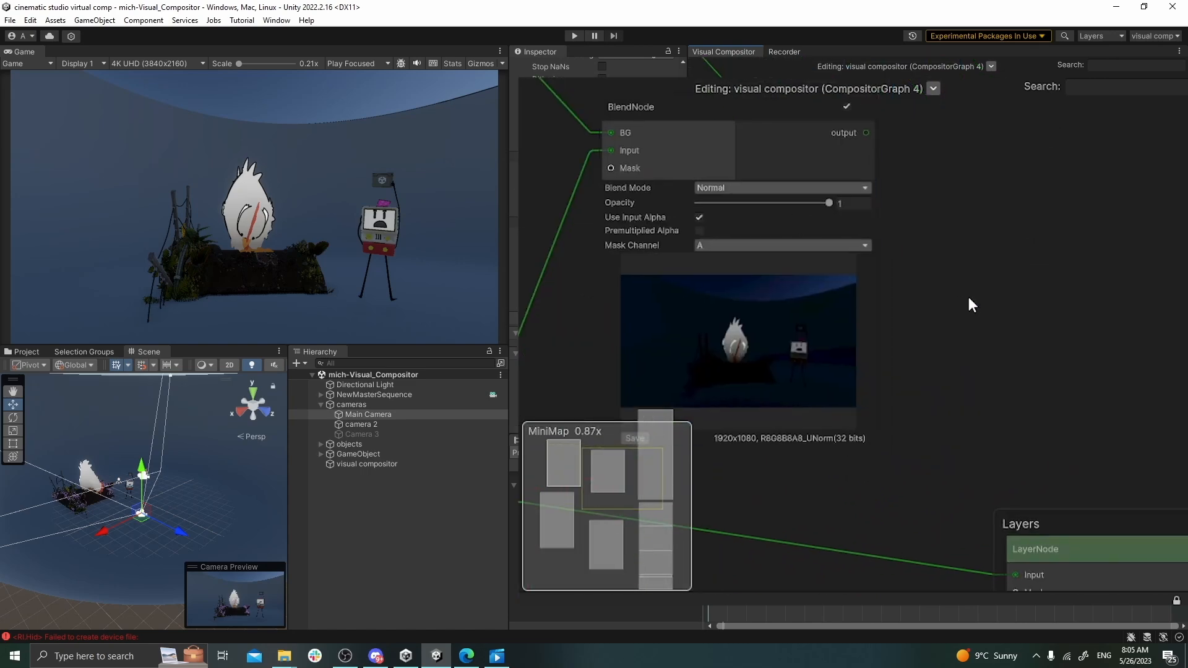
{"action": "scroll", "coordinate": [967, 294], "scroll_direction": "down", "scroll_amount": 1}
{"action": "left_click_drag", "start_coordinate": [847, 215], "coordinate": [749, 231]}
{"action": "scroll", "coordinate": [974, 325], "scroll_direction": "down", "scroll_amount": 4}
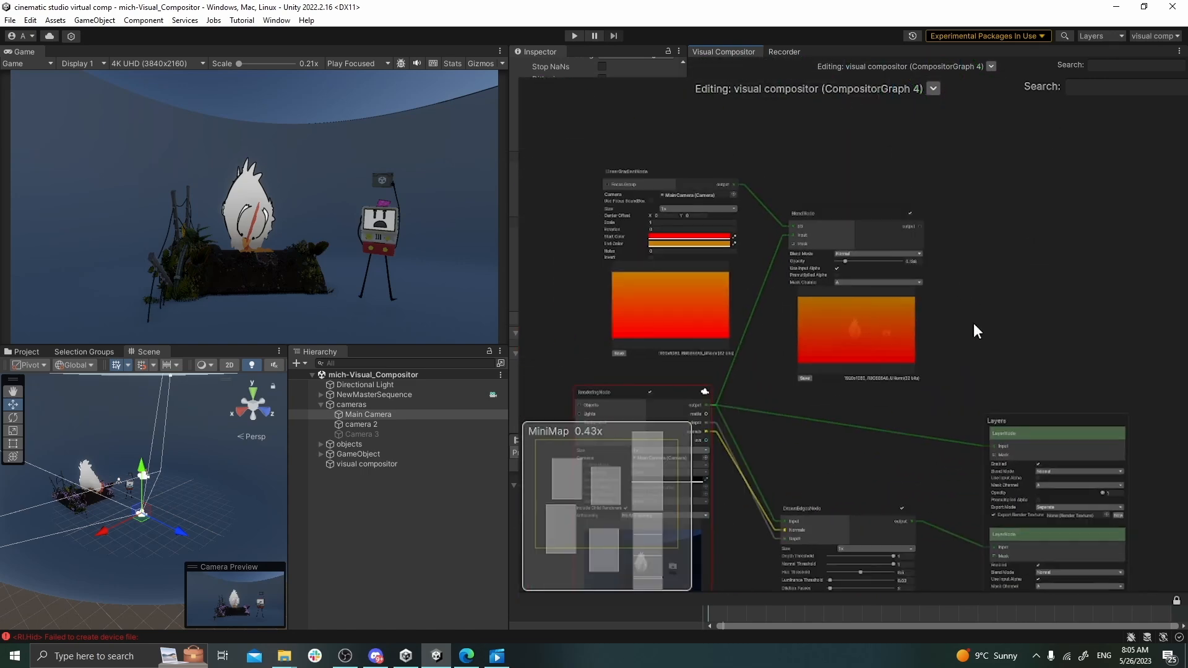
{"action": "scroll", "coordinate": [811, 258], "scroll_direction": "up", "scroll_amount": 3}
{"action": "scroll", "coordinate": [804, 272], "scroll_direction": "up", "scroll_amount": 3}
{"action": "left_click_drag", "start_coordinate": [829, 258], "coordinate": [869, 259]}
Step: Try the Glow blend mode on the BlendNode and switch back to Normal
{"action": "left_click", "coordinate": [878, 240]}
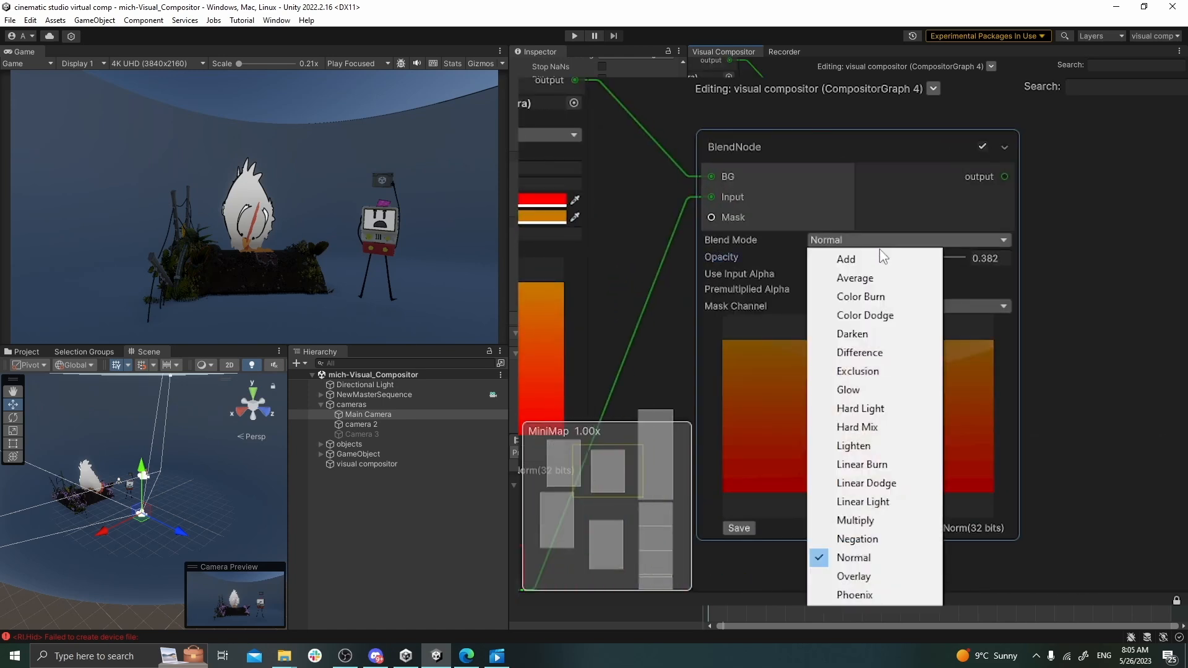
{"action": "left_click", "coordinate": [869, 388]}
{"action": "left_click", "coordinate": [860, 241]}
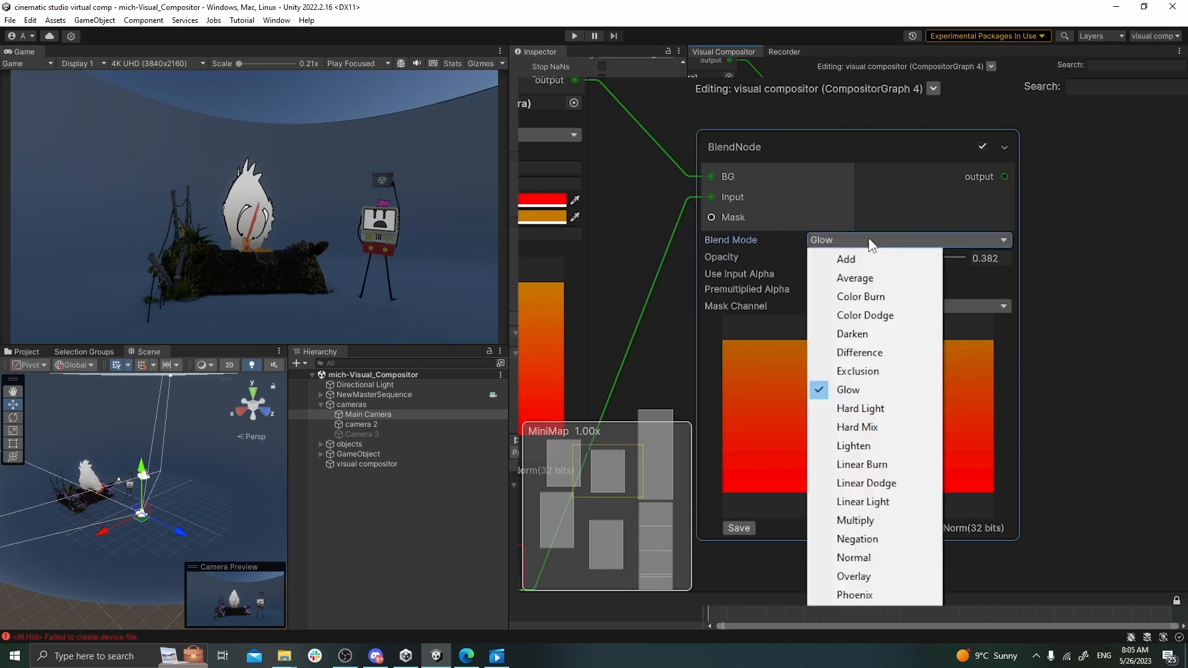
{"action": "left_click", "coordinate": [869, 557]}
Step: Connect the BlendNode's output to the Input of the third LayerNode in the Layers stack
{"action": "scroll", "coordinate": [1027, 313], "scroll_direction": "down", "scroll_amount": 6}
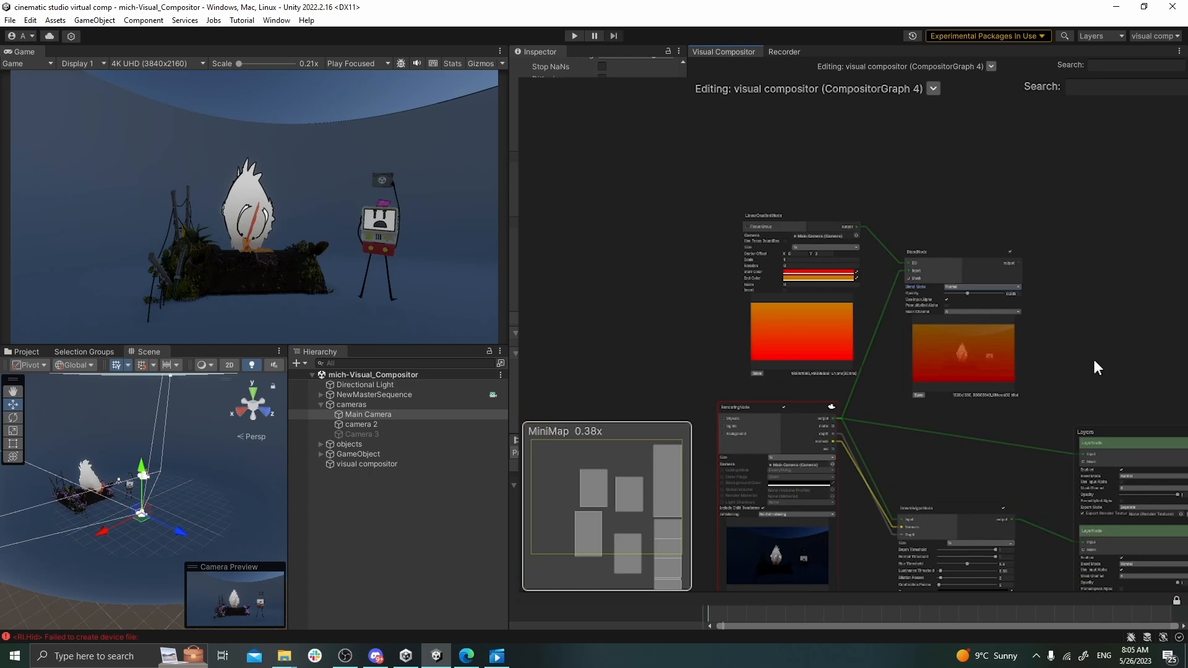
{"action": "middle_click_drag", "start_coordinate": [1093, 371], "coordinate": [796, 190]}
{"action": "scroll", "coordinate": [864, 468], "scroll_direction": "up", "scroll_amount": 4}
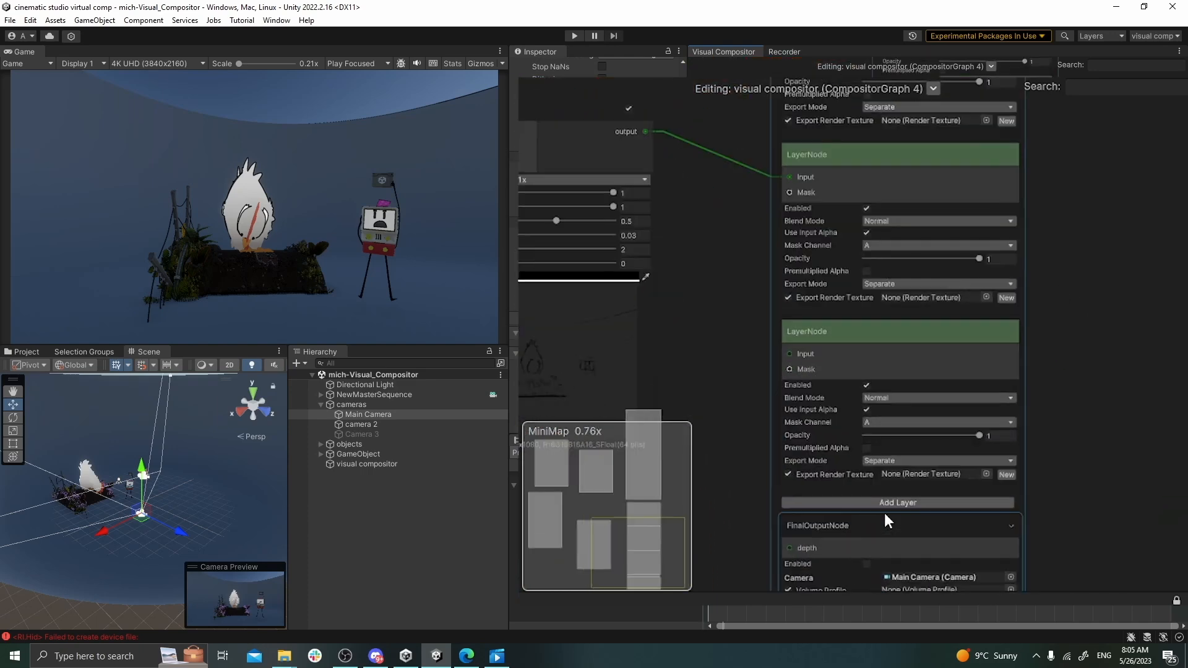
{"action": "left_click", "coordinate": [792, 329]}
{"action": "scroll", "coordinate": [696, 338], "scroll_direction": "down", "scroll_amount": 2}
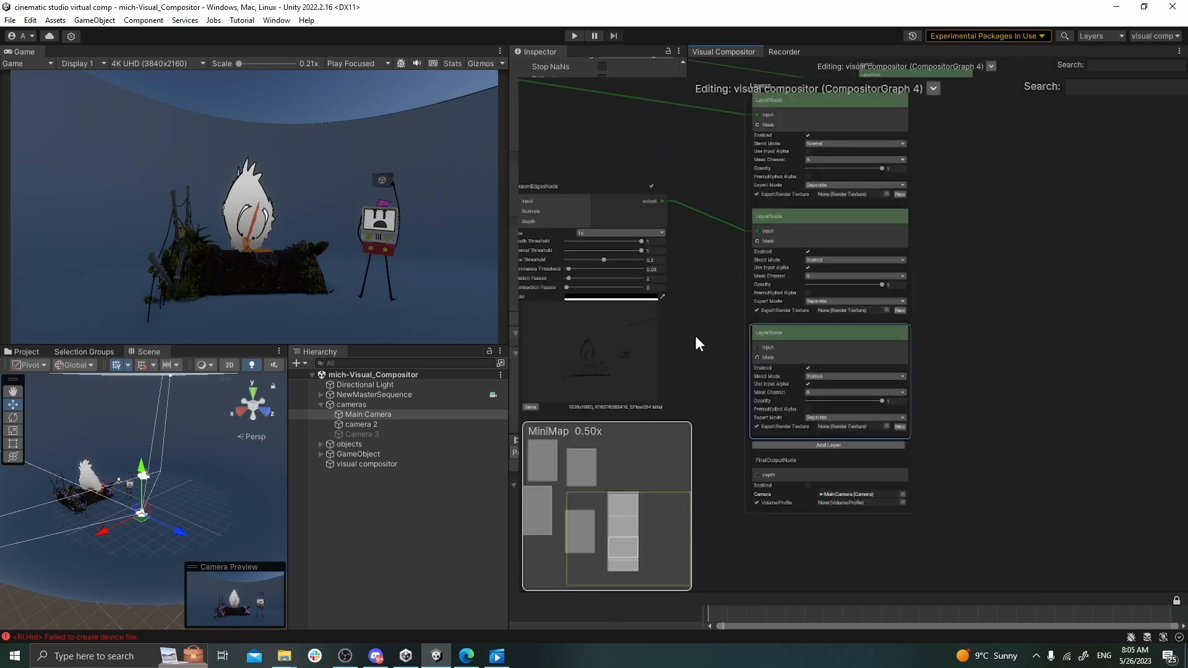
{"action": "scroll", "coordinate": [696, 337], "scroll_direction": "up", "scroll_amount": 1}
{"action": "middle_click_drag", "start_coordinate": [711, 263], "coordinate": [951, 449]}
{"action": "scroll", "coordinate": [928, 371], "scroll_direction": "down", "scroll_amount": 2}
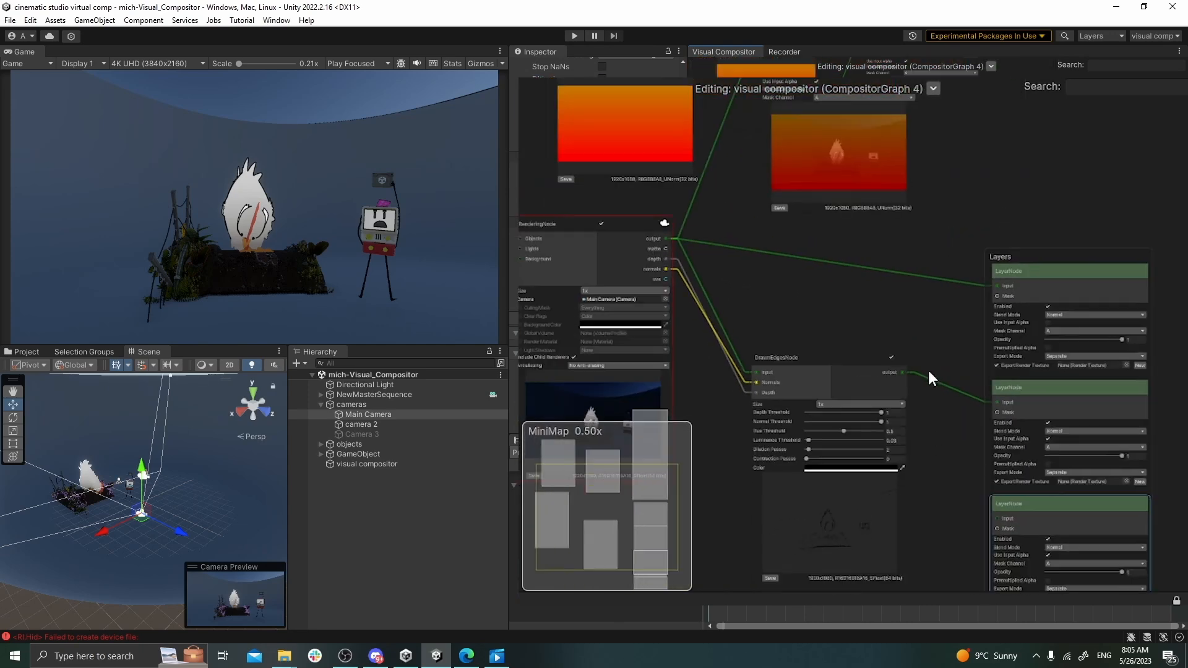
{"action": "middle_click_drag", "start_coordinate": [949, 194], "coordinate": [930, 219]}
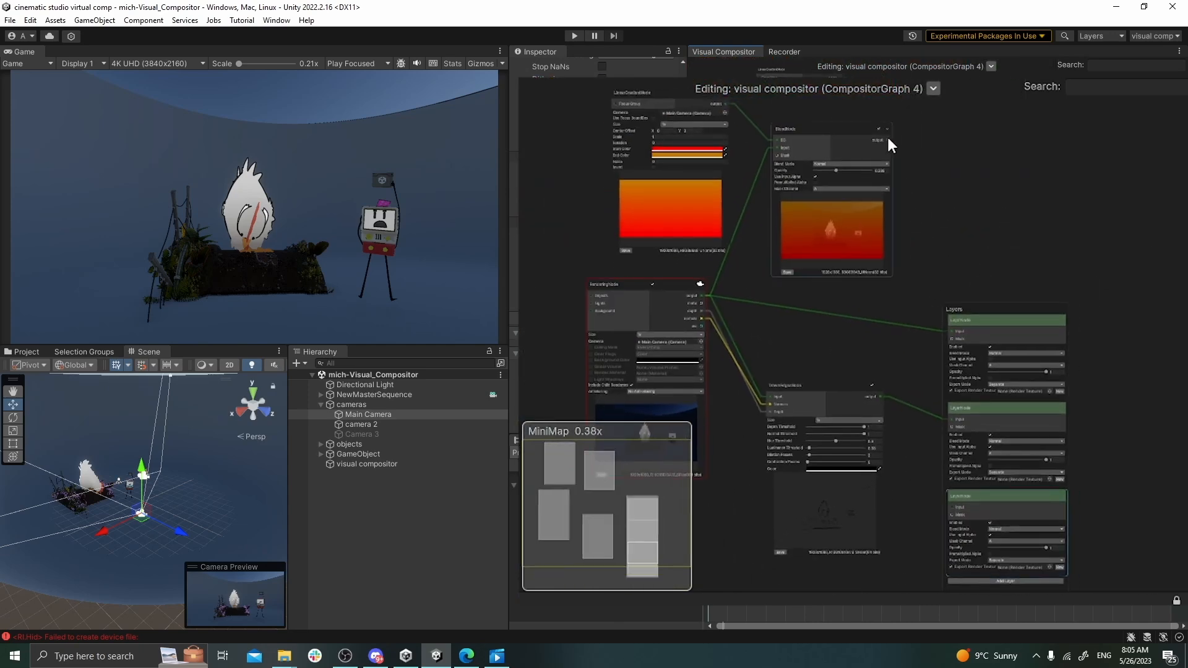
{"action": "left_click_drag", "start_coordinate": [887, 140], "coordinate": [944, 474]}
{"action": "scroll", "coordinate": [1055, 504], "scroll_direction": "up", "scroll_amount": 2}
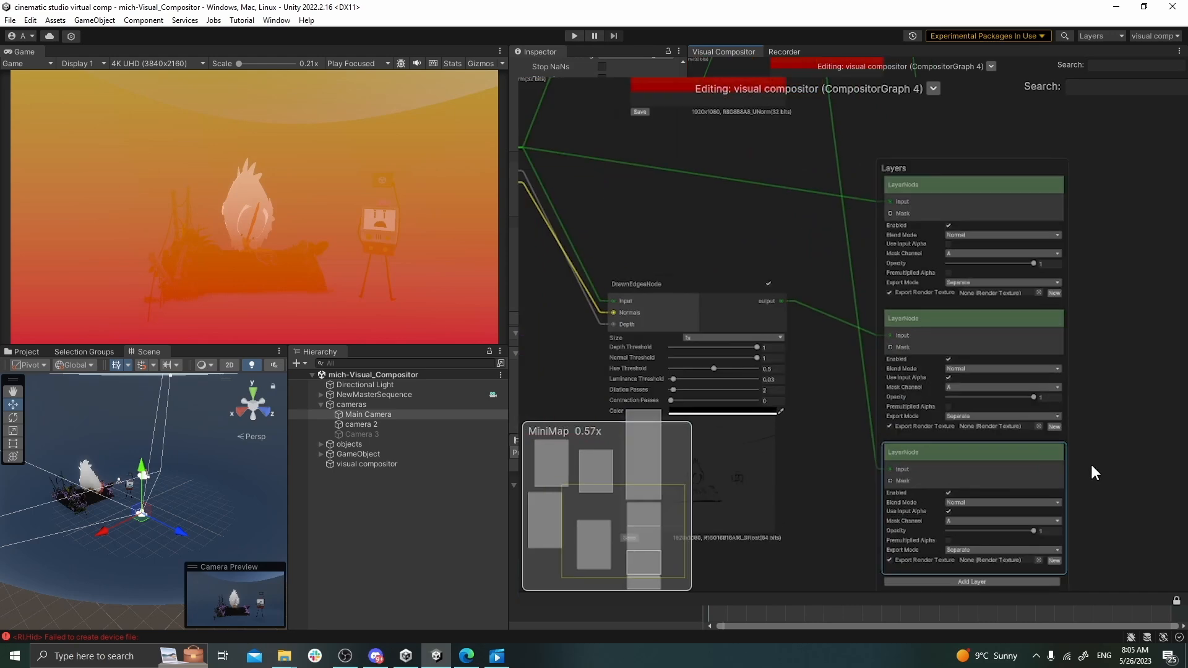
Step: Reorder the layers to place the LayerNode fed by the BlendNode first, above the camera render and drawn-edge layers
{"action": "middle_click_drag", "start_coordinate": [1113, 298], "coordinate": [952, 252]}
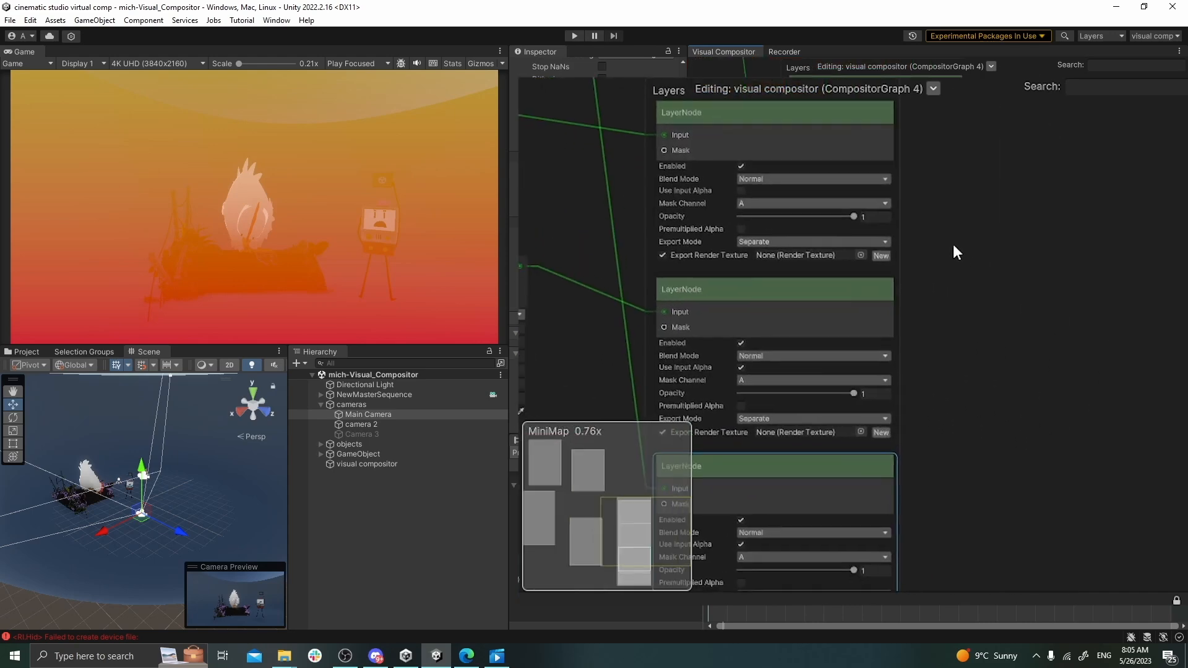
{"action": "mouse_move", "coordinate": [911, 286]}
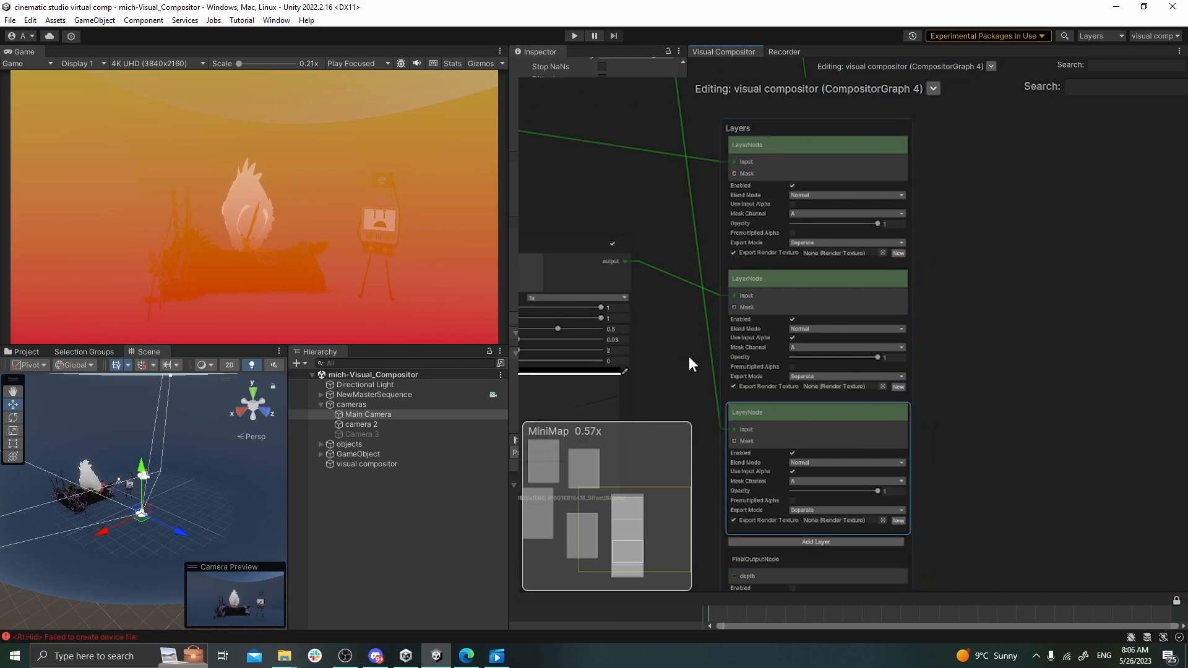
{"action": "scroll", "coordinate": [994, 448], "scroll_direction": "down", "scroll_amount": 5}
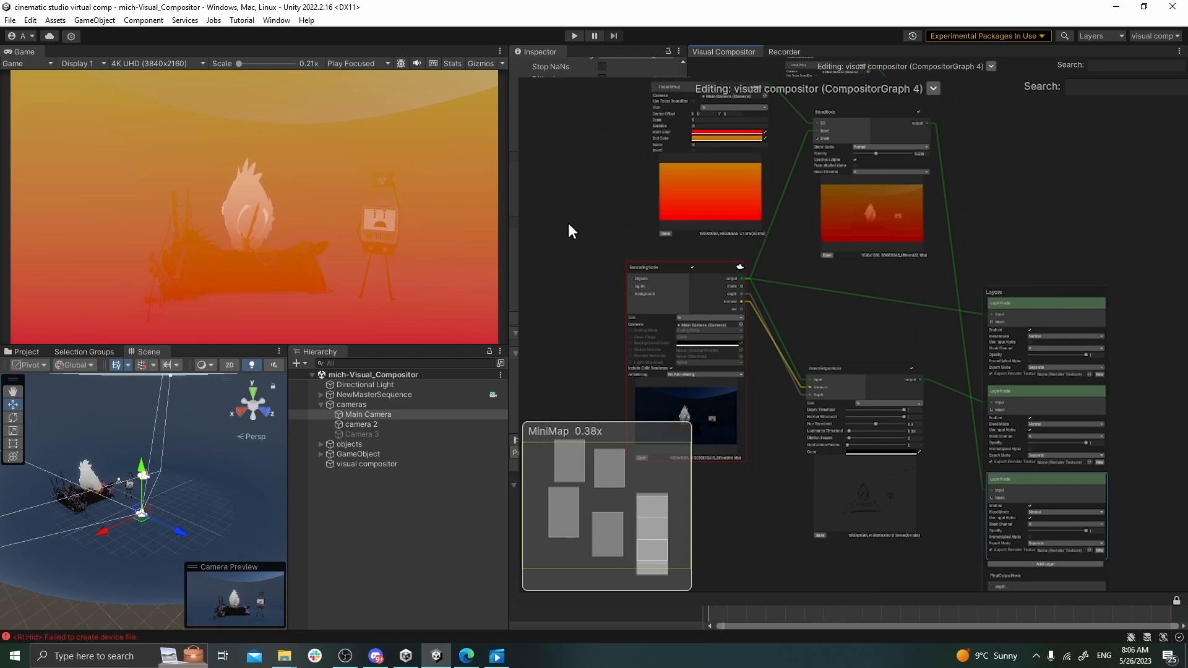
{"action": "scroll", "coordinate": [955, 245], "scroll_direction": "up", "scroll_amount": 2}
{"action": "left_click_drag", "start_coordinate": [979, 315], "coordinate": [985, 224]}
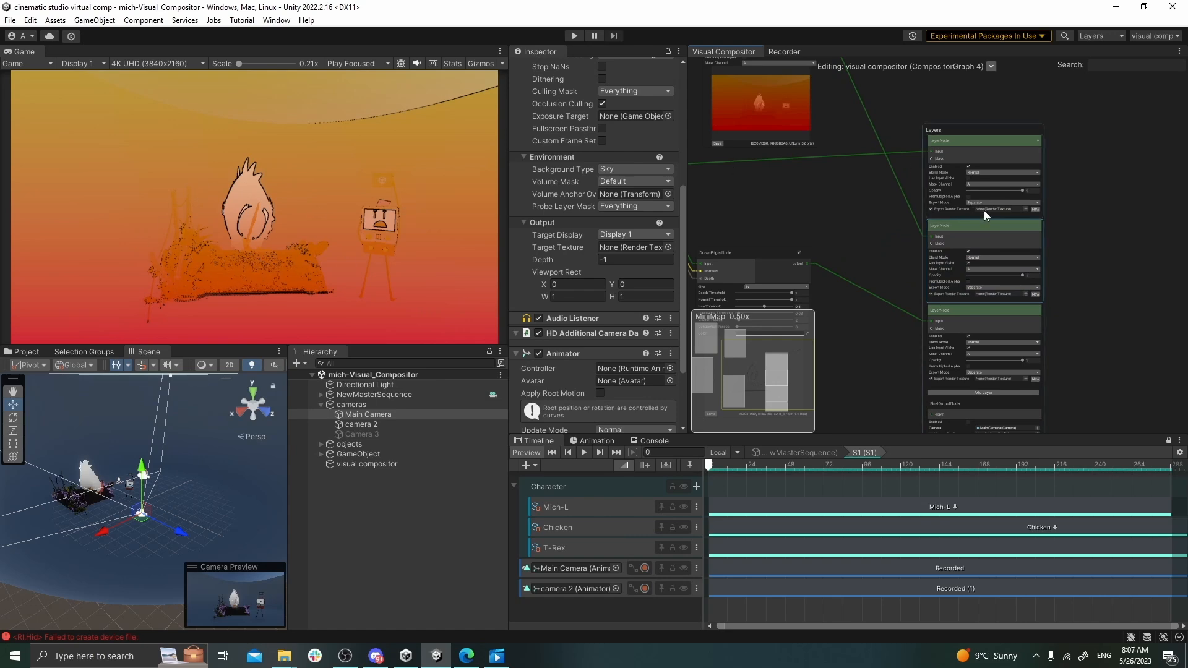
{"action": "left_click_drag", "start_coordinate": [993, 235], "coordinate": [992, 165]}
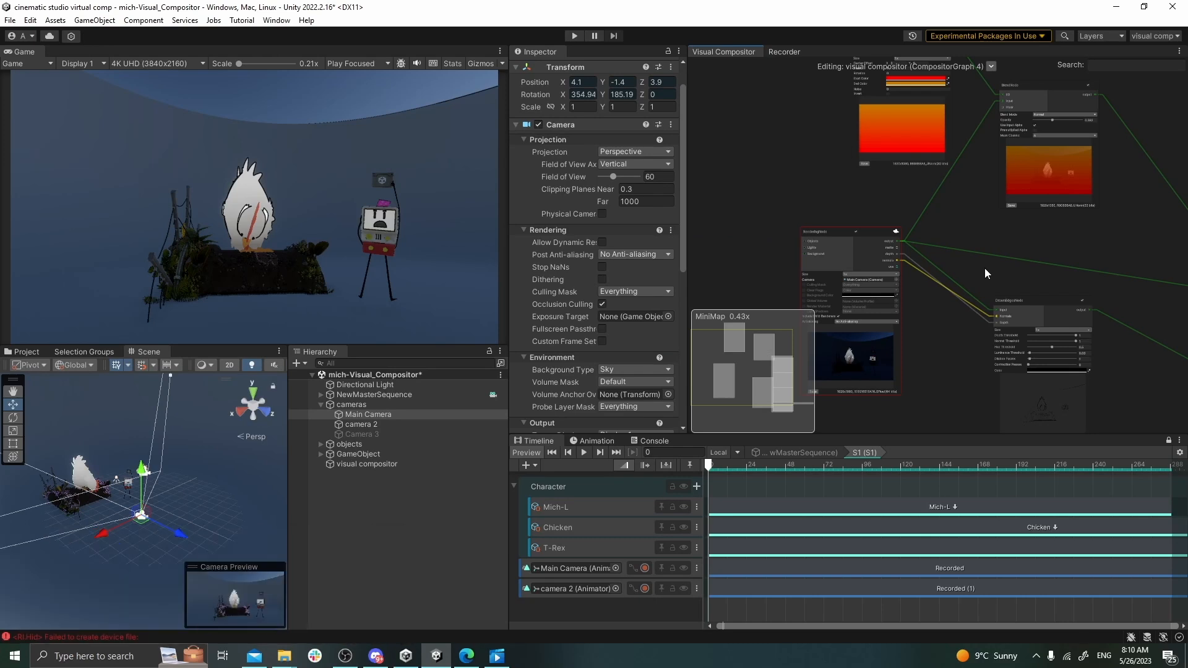
Step: Move the DrawnEdgeNode further down in the graph to free space beside the RenderingNode
{"action": "scroll", "coordinate": [1021, 255], "scroll_direction": "up", "scroll_amount": 3}
{"action": "middle_click_drag", "start_coordinate": [1045, 257], "coordinate": [922, 162]}
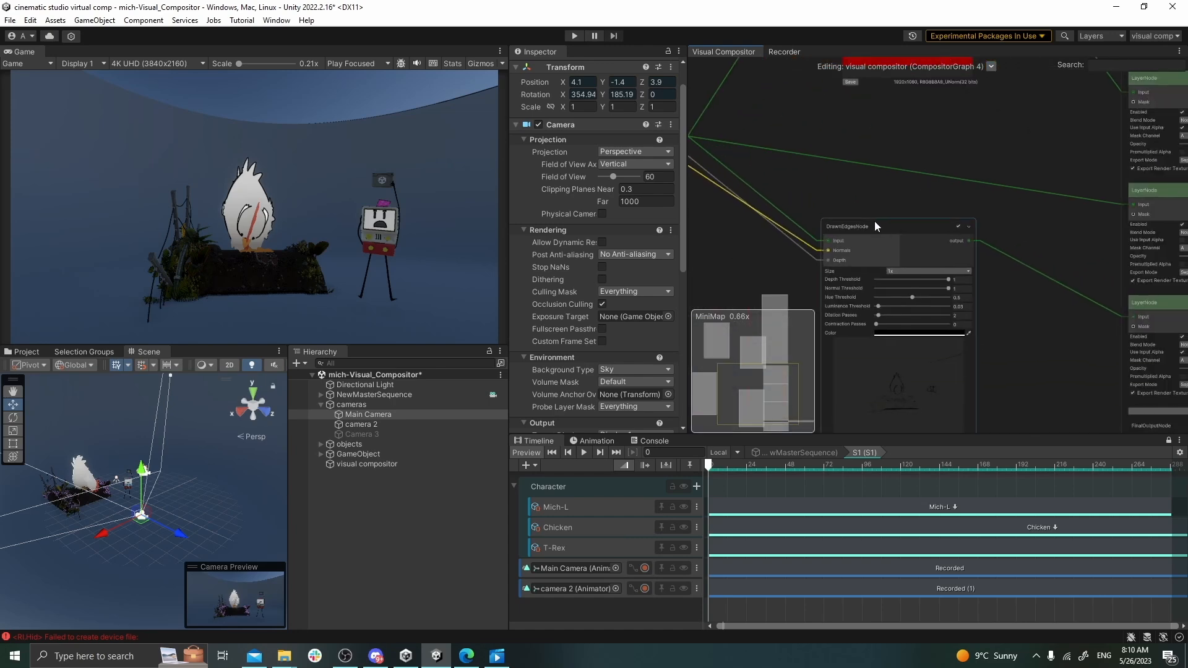
{"action": "left_click_drag", "start_coordinate": [875, 220], "coordinate": [827, 347]}
Step: Create a Transform node and insert it between the RenderingNode's output and the second LayerNode's Input
{"action": "middle_click_drag", "start_coordinate": [818, 241], "coordinate": [981, 262]}
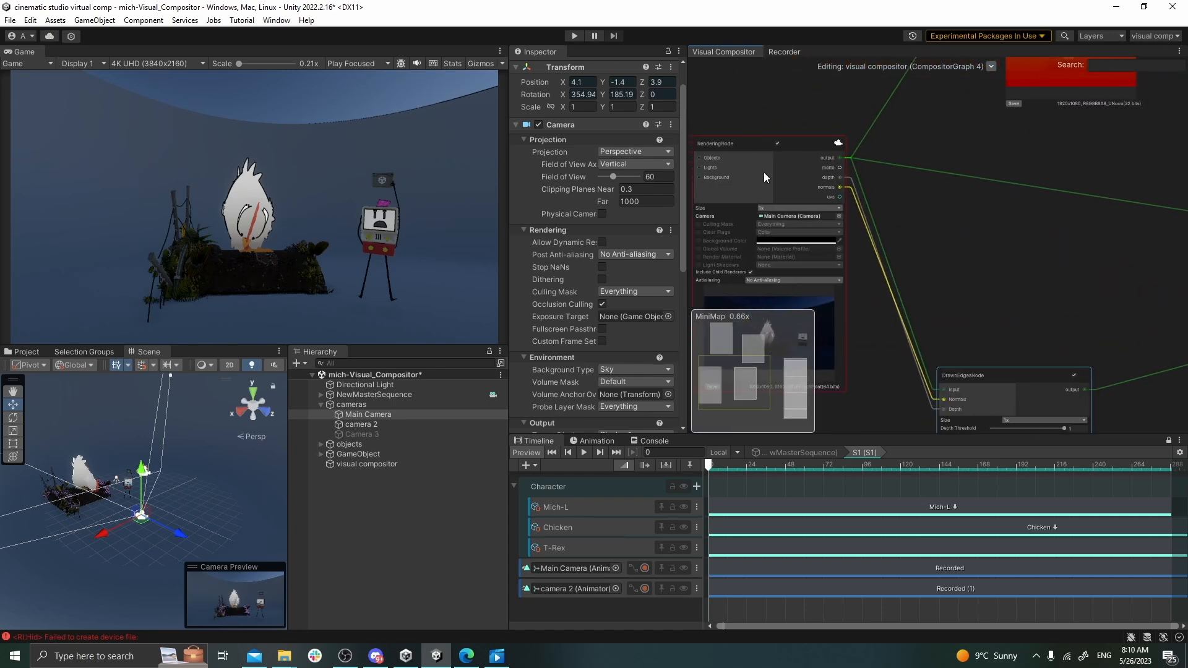
{"action": "right_click", "coordinate": [1006, 196]}
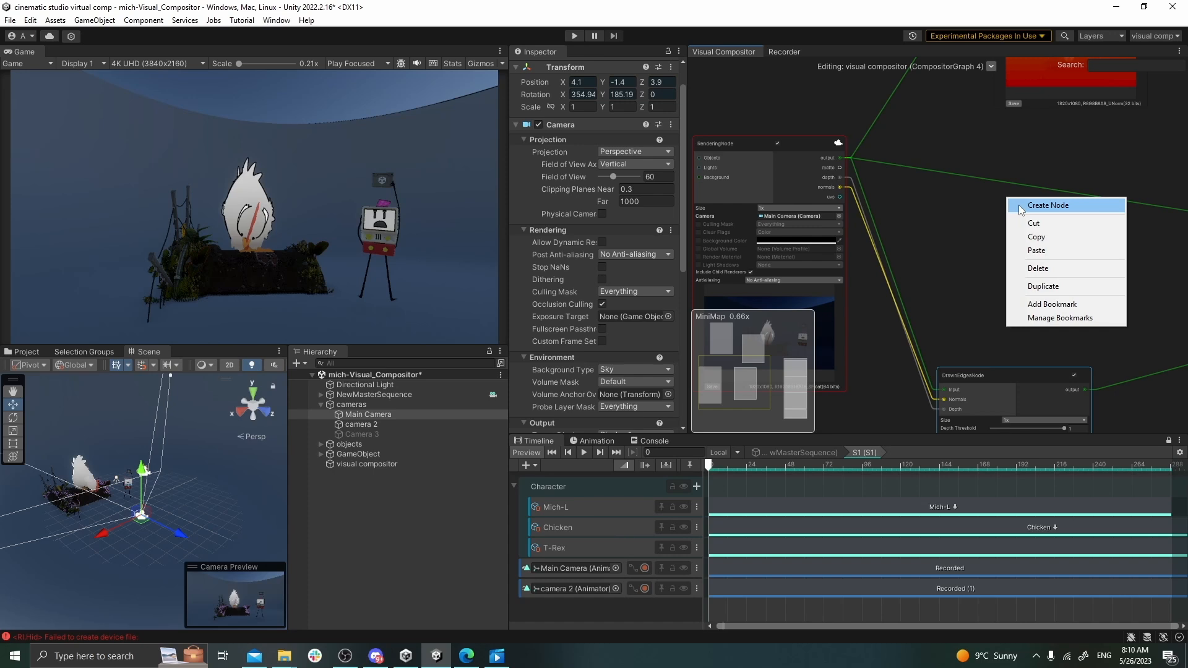
{"action": "left_click", "coordinate": [1019, 205]}
{"action": "type", "text": "transform"}
{"action": "key", "text": "Return"}
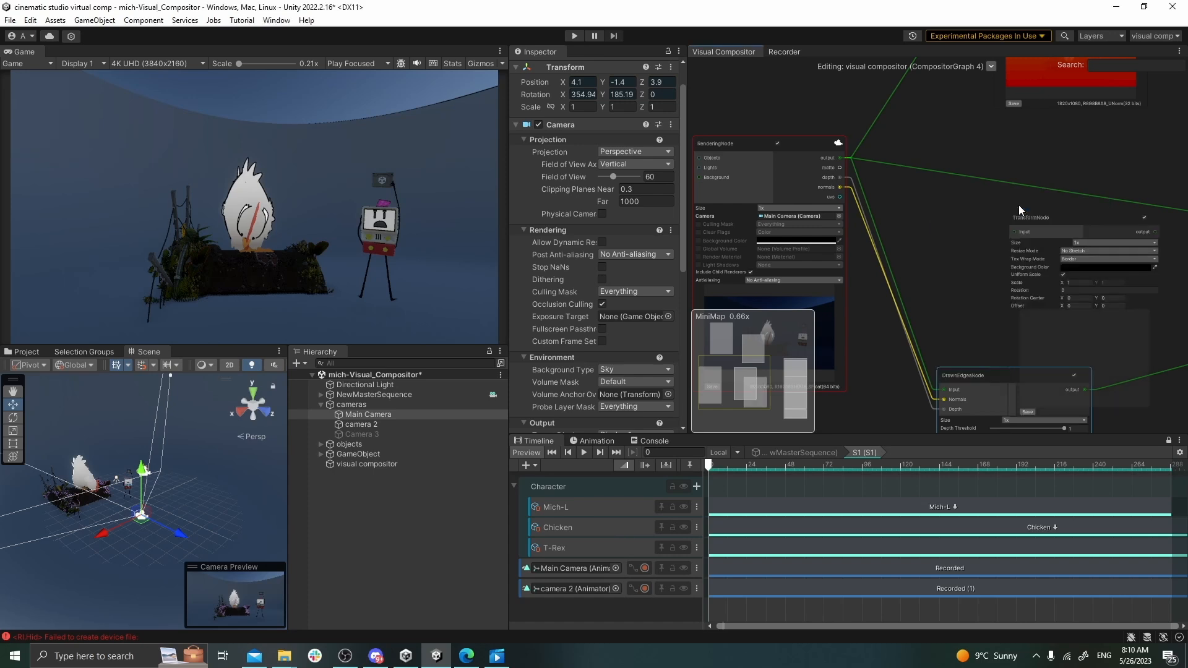
{"action": "left_click_drag", "start_coordinate": [1046, 224], "coordinate": [1038, 138]}
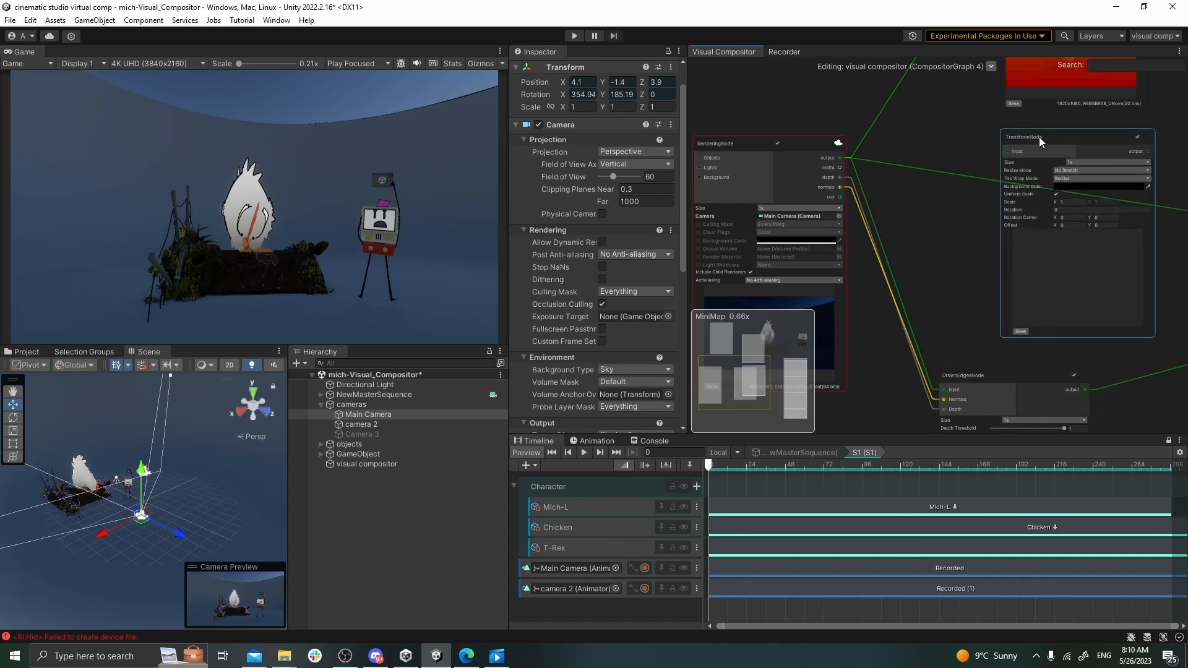
{"action": "left_click_drag", "start_coordinate": [898, 165], "coordinate": [1101, 150]}
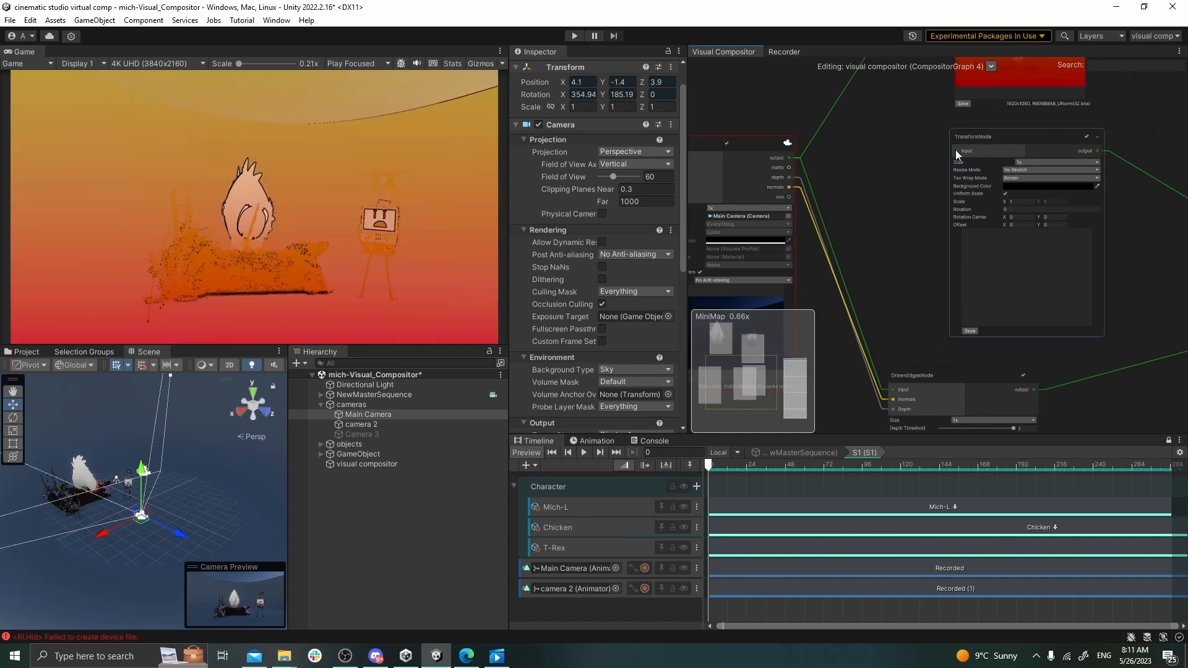
{"action": "left_click_drag", "start_coordinate": [865, 159], "coordinate": [789, 157]}
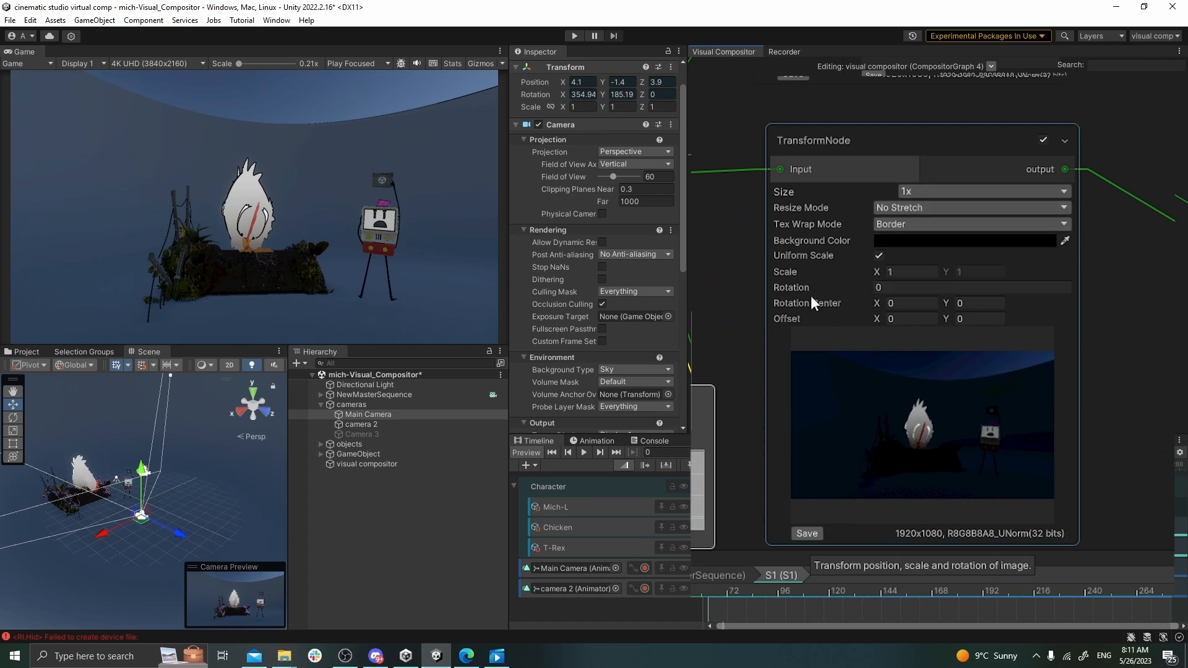
Step: Set the TransformNode's Size to 0.5x and its Resize Mode to Stretch To Fit
{"action": "left_click", "coordinate": [931, 192]}
{"action": "left_click", "coordinate": [948, 228]}
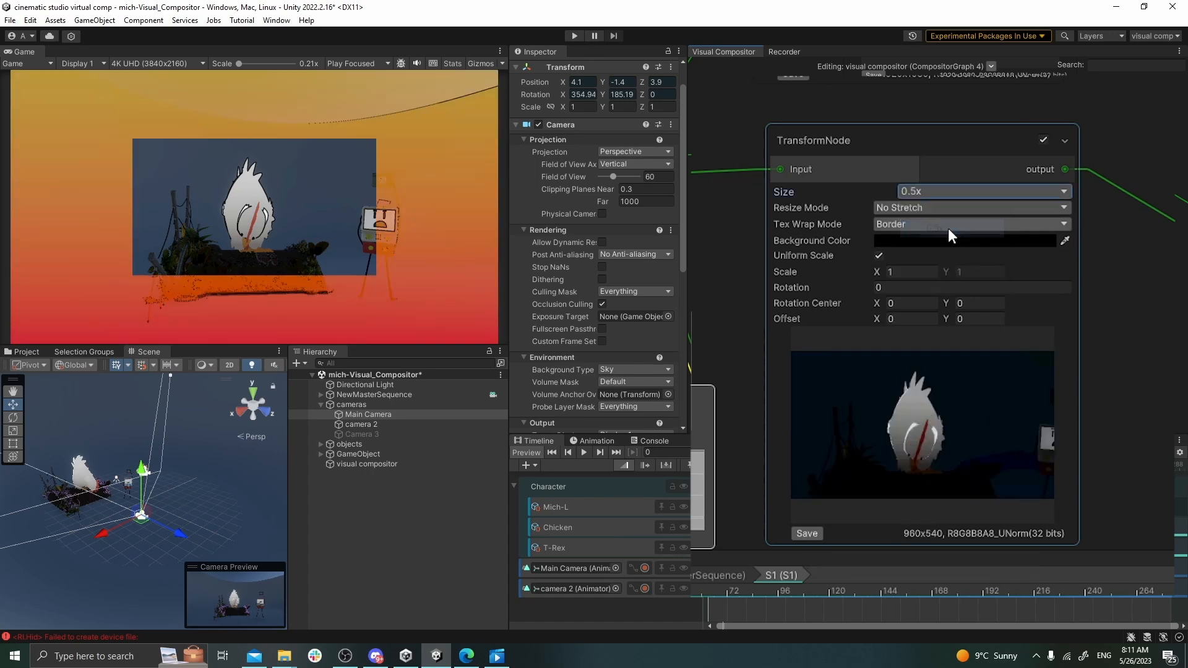
{"action": "left_click", "coordinate": [904, 211]}
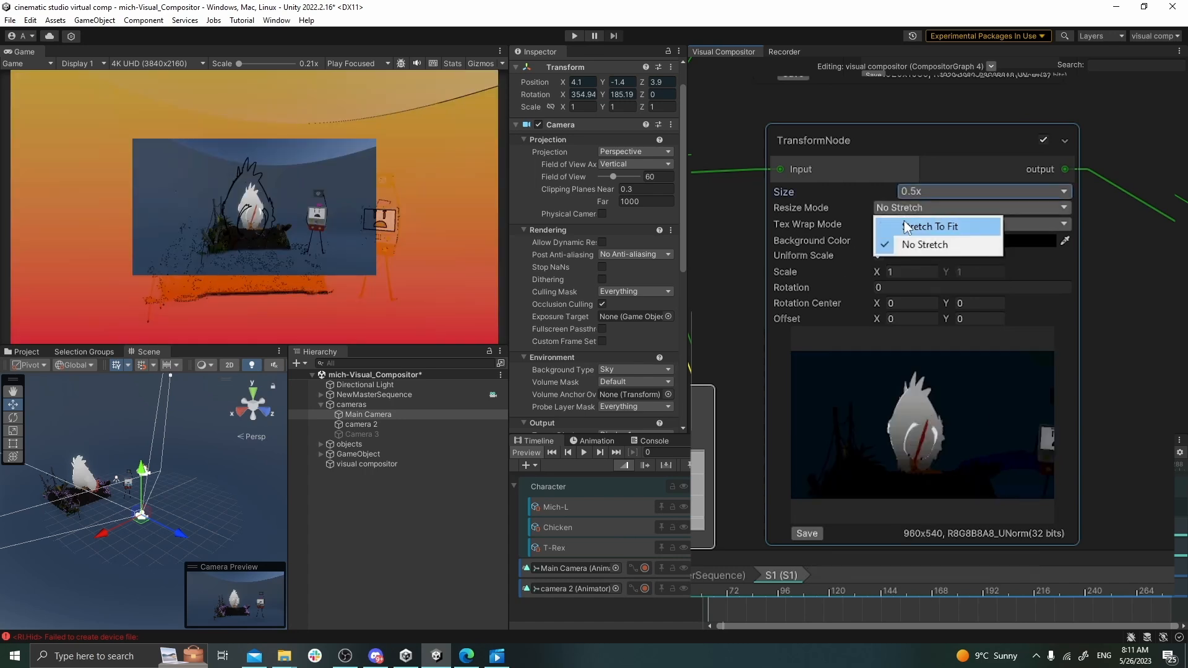
{"action": "left_click", "coordinate": [905, 227]}
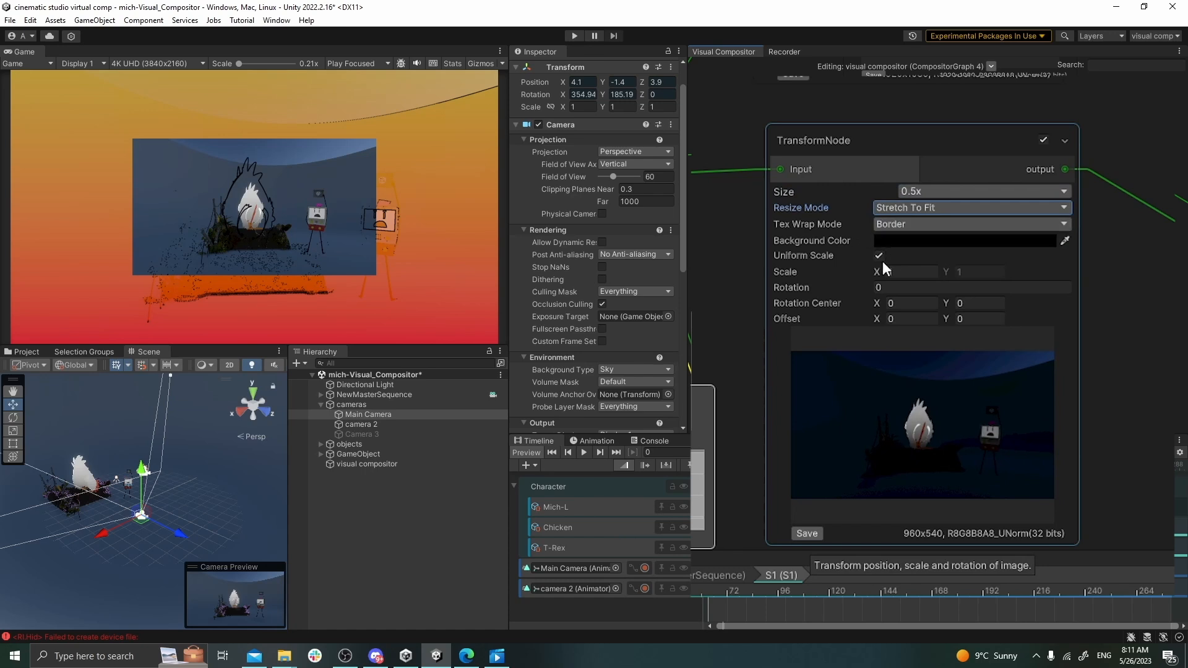
Step: Set the TransformNode's Rotation Center X to -1.53, Offset X to 116.16, Size to 1x and Rotation to -10.3
{"action": "left_click_drag", "start_coordinate": [873, 303], "coordinate": [537, 223]}
{"action": "left_click", "coordinate": [934, 193]}
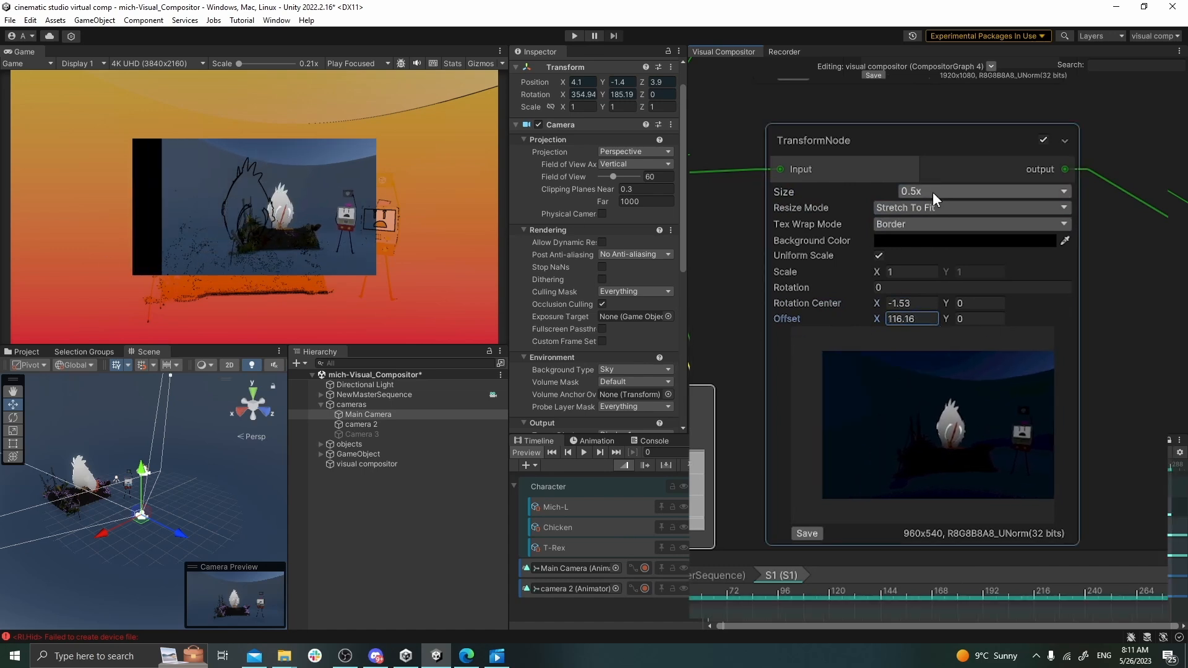
{"action": "left_click", "coordinate": [934, 210]}
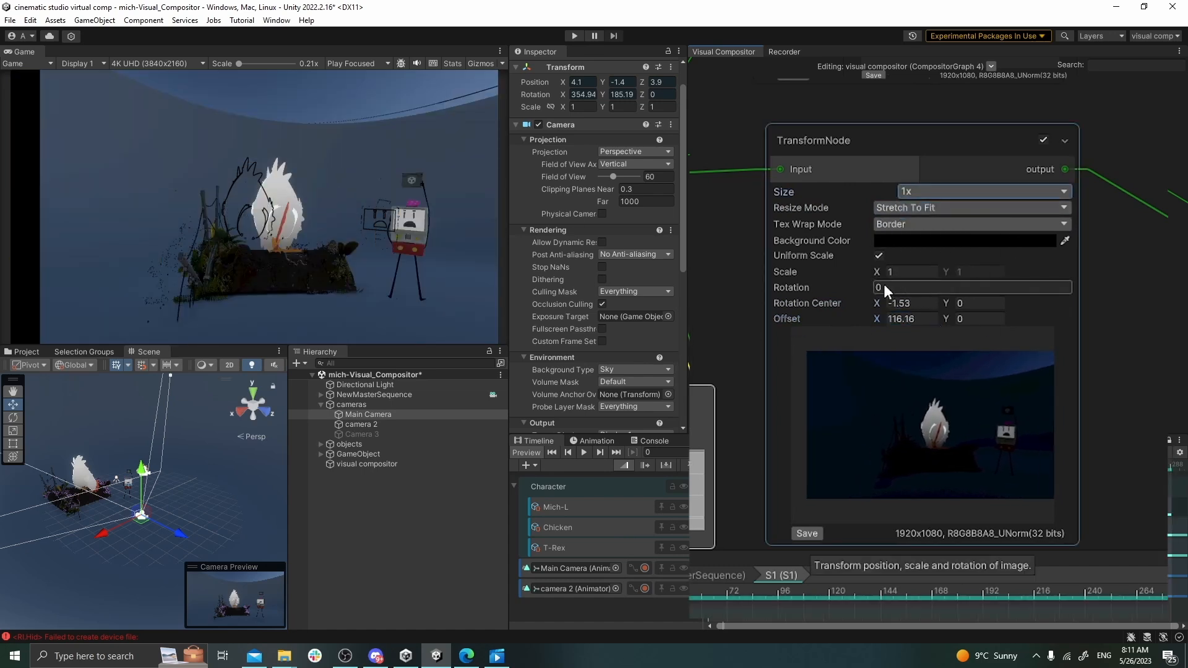
{"action": "left_click_drag", "start_coordinate": [867, 286], "coordinate": [805, 286]}
{"action": "left_click_drag", "start_coordinate": [791, 287], "coordinate": [788, 287]}
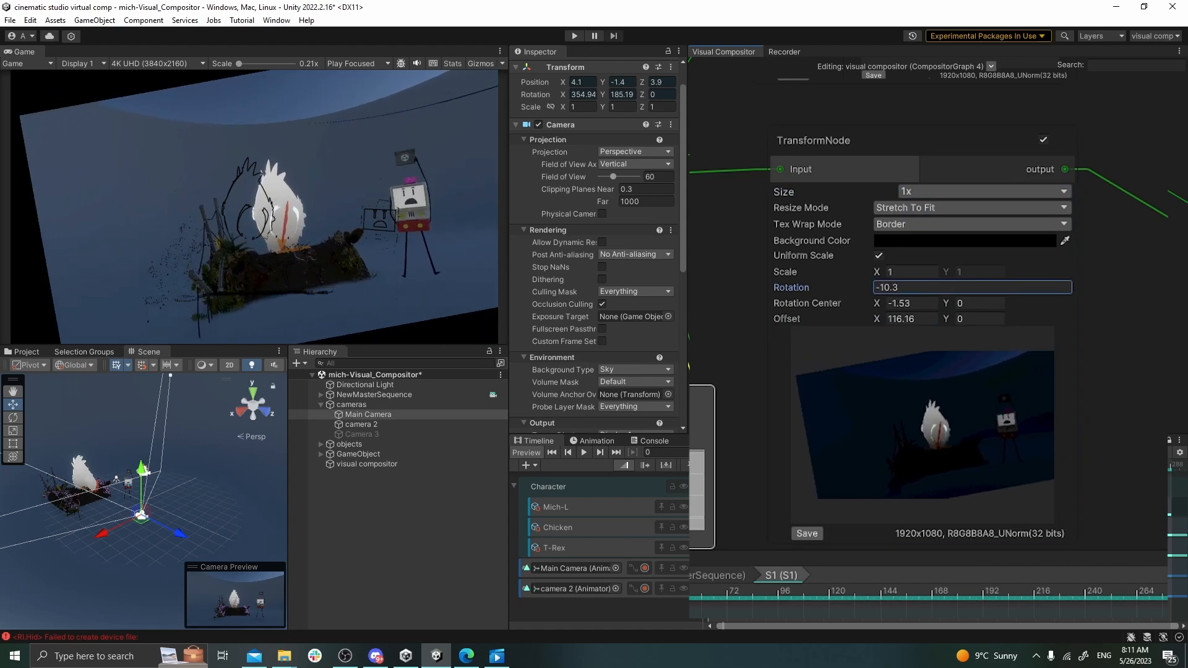
Step: Examine how the TransformNode sits between the RenderingNode and the layer stack, alongside the drawn-edges branch
{"action": "scroll", "coordinate": [913, 299], "scroll_direction": "down", "scroll_amount": 2}
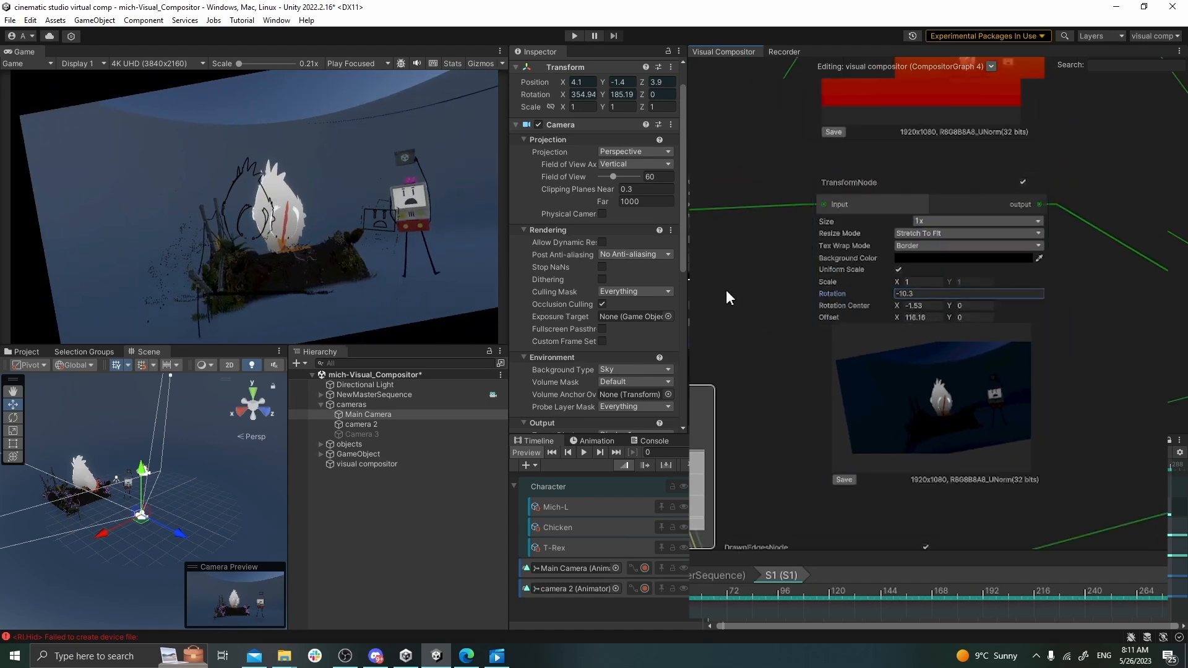
{"action": "key", "text": "a"}
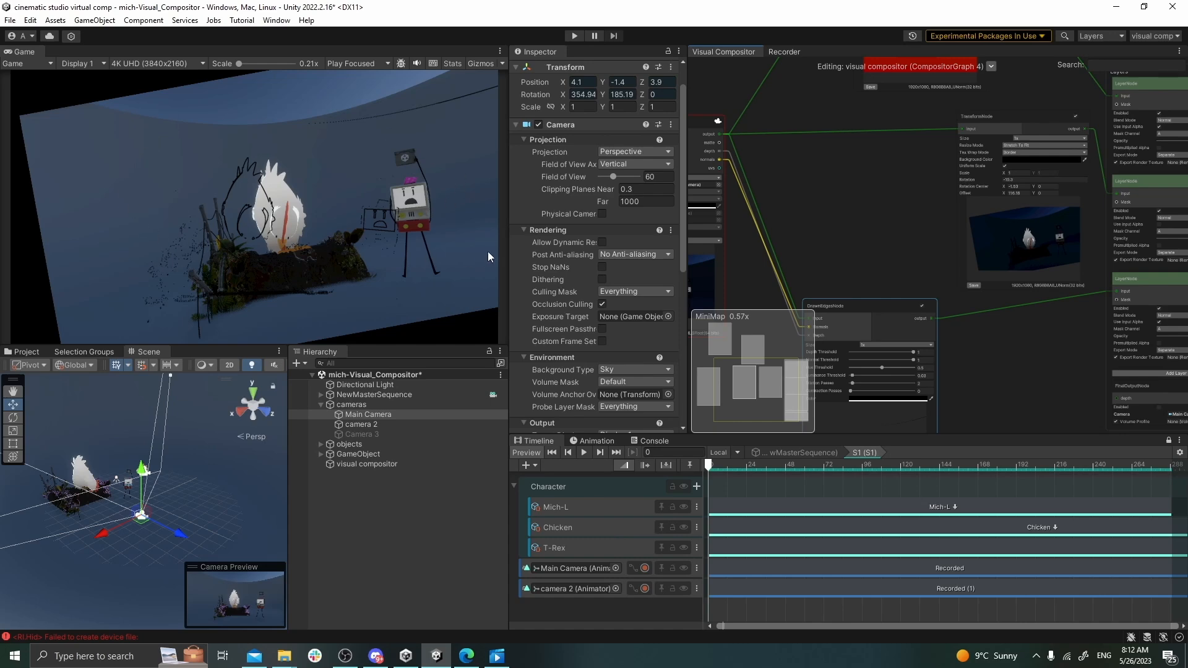
{"action": "scroll", "coordinate": [736, 213], "scroll_direction": "up", "scroll_amount": 2}
{"action": "middle_click_drag", "start_coordinate": [839, 207], "coordinate": [1084, 235]}
{"action": "scroll", "coordinate": [1036, 204], "scroll_direction": "down", "scroll_amount": 4}
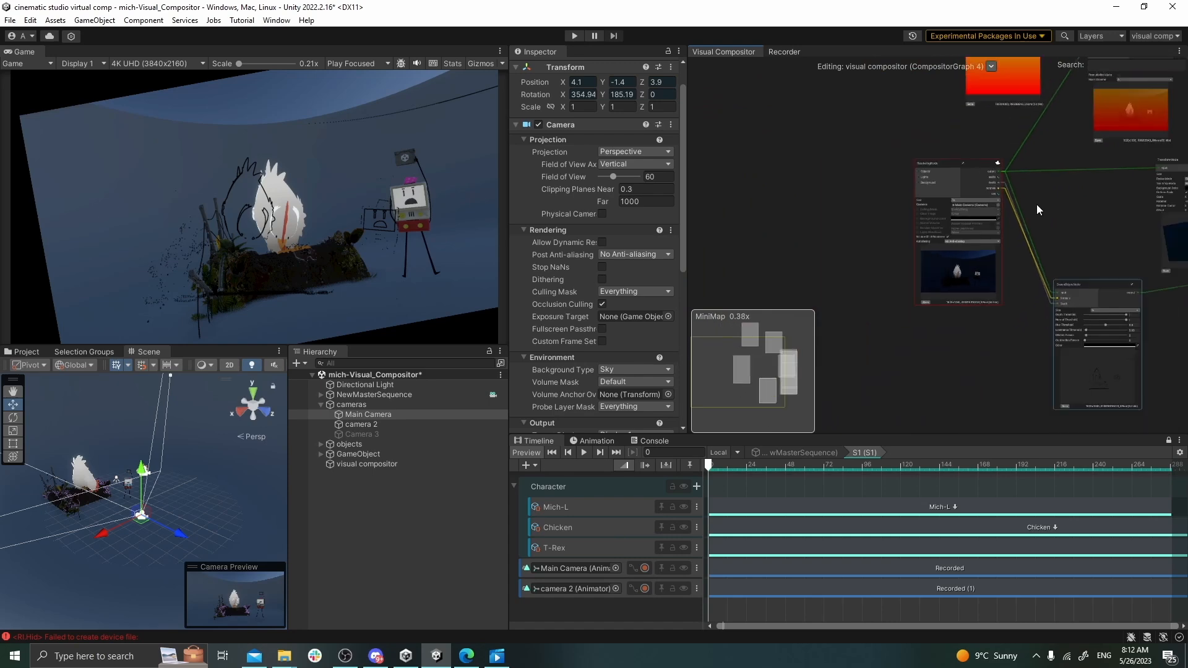
{"action": "middle_click_drag", "start_coordinate": [1036, 204], "coordinate": [855, 187]}
{"action": "scroll", "coordinate": [985, 183], "scroll_direction": "up", "scroll_amount": 4}
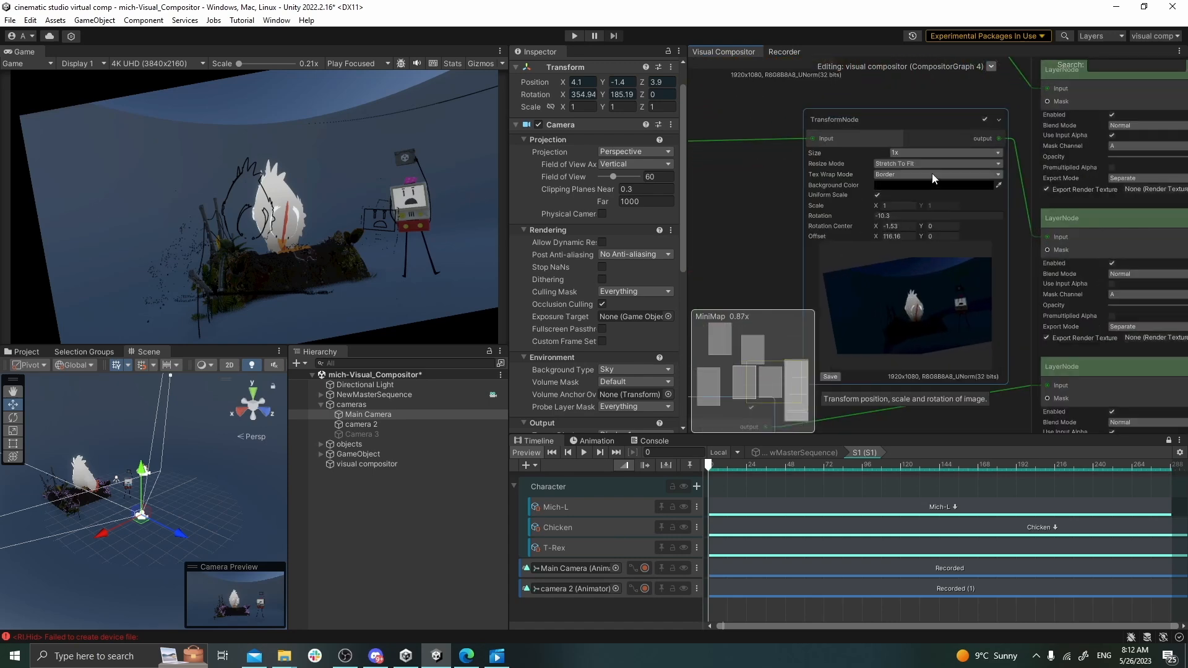
{"action": "scroll", "coordinate": [870, 325], "scroll_direction": "down", "scroll_amount": 4}
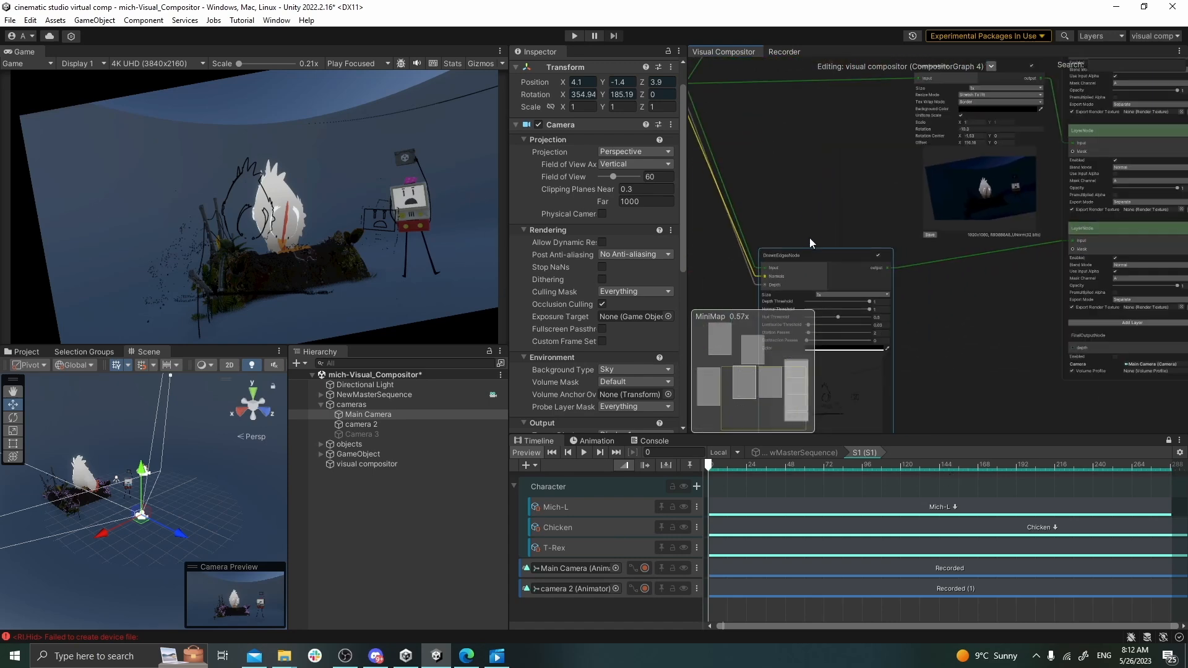
{"action": "scroll", "coordinate": [826, 206], "scroll_direction": "up", "scroll_amount": 3}
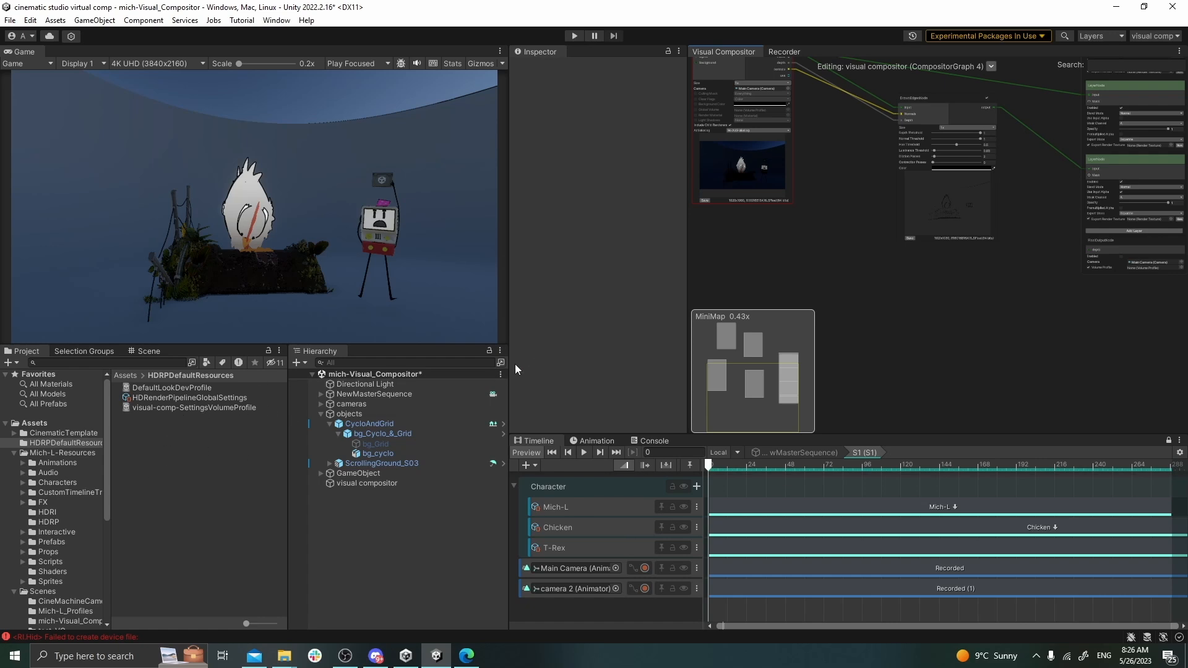
Step: Create a Post Process node in the empty graph area below the drawn-edges node
{"action": "scroll", "coordinate": [922, 281], "scroll_direction": "up", "scroll_amount": 2}
{"action": "right_click", "coordinate": [921, 281]}
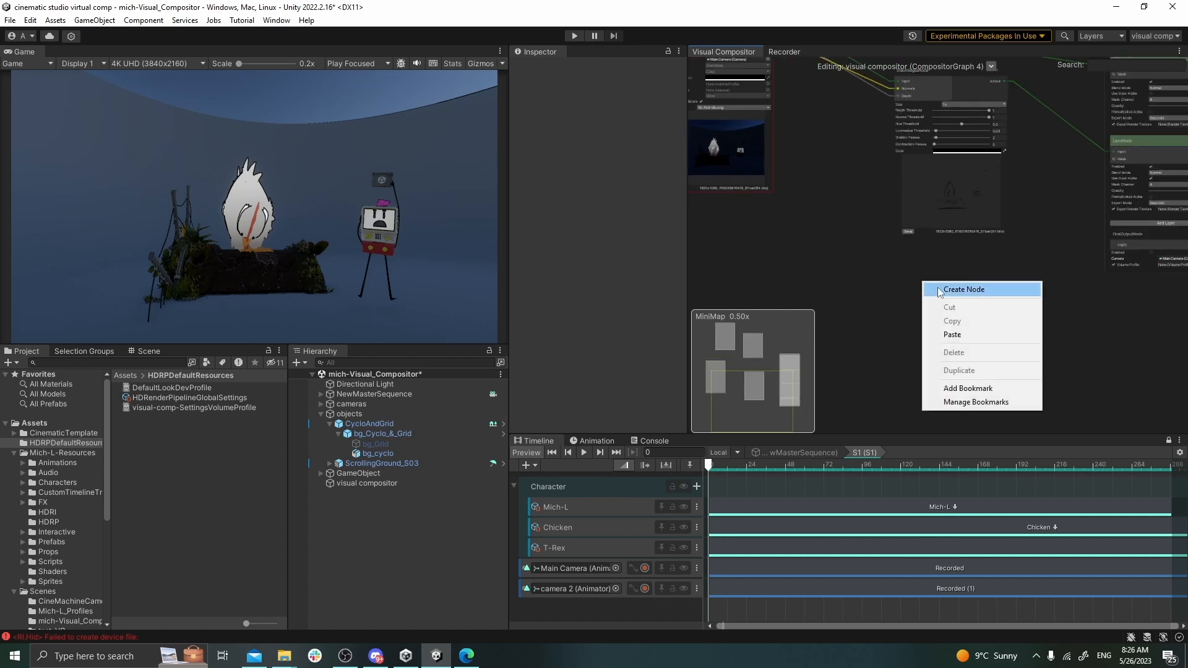
{"action": "left_click", "coordinate": [939, 289]}
{"action": "type", "text": "post"}
{"action": "key", "text": "Return"}
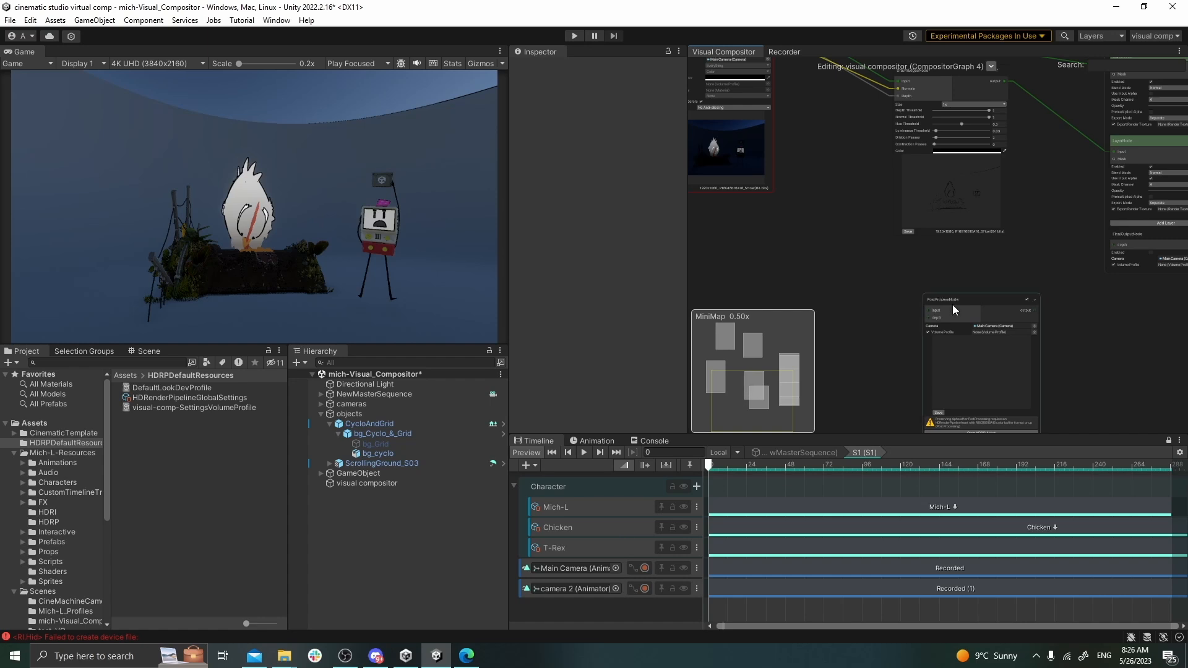
Step: Assign the post-processing Profile as the PostProcessNode's Volume Profile
{"action": "scroll", "coordinate": [963, 313], "scroll_direction": "up", "scroll_amount": 3}
{"action": "scroll", "coordinate": [1049, 351], "scroll_direction": "up", "scroll_amount": 2}
{"action": "middle_click_drag", "start_coordinate": [1101, 360], "coordinate": [1053, 232]}
{"action": "left_click", "coordinate": [837, 187]}
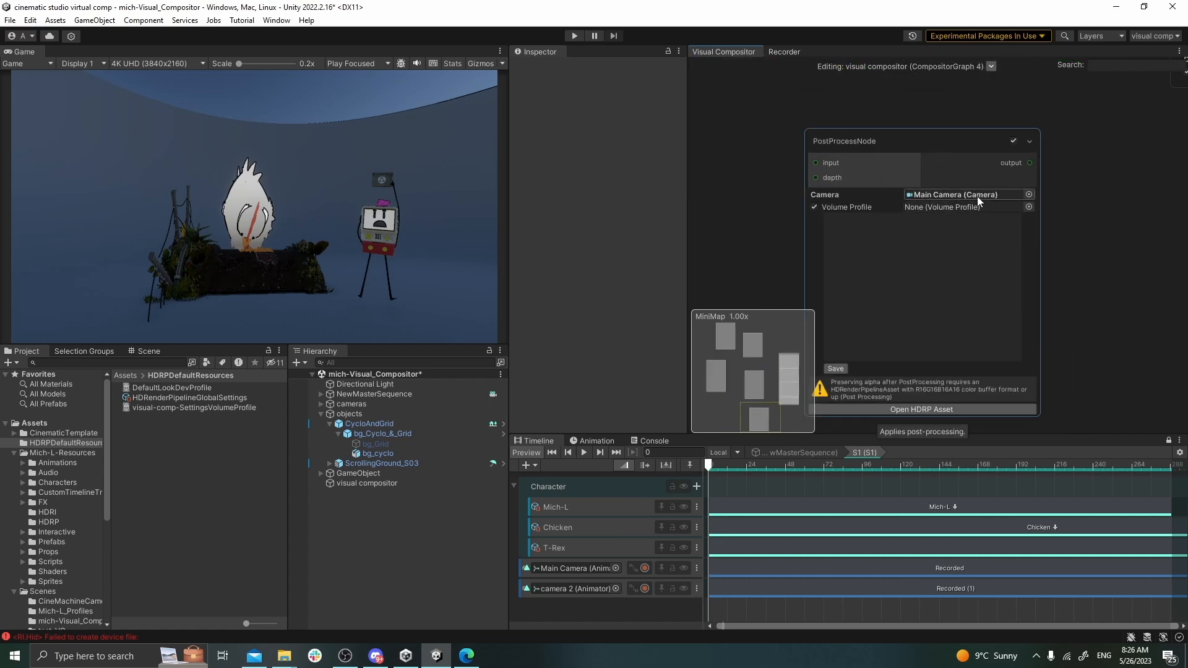
{"action": "left_click", "coordinate": [1028, 208]}
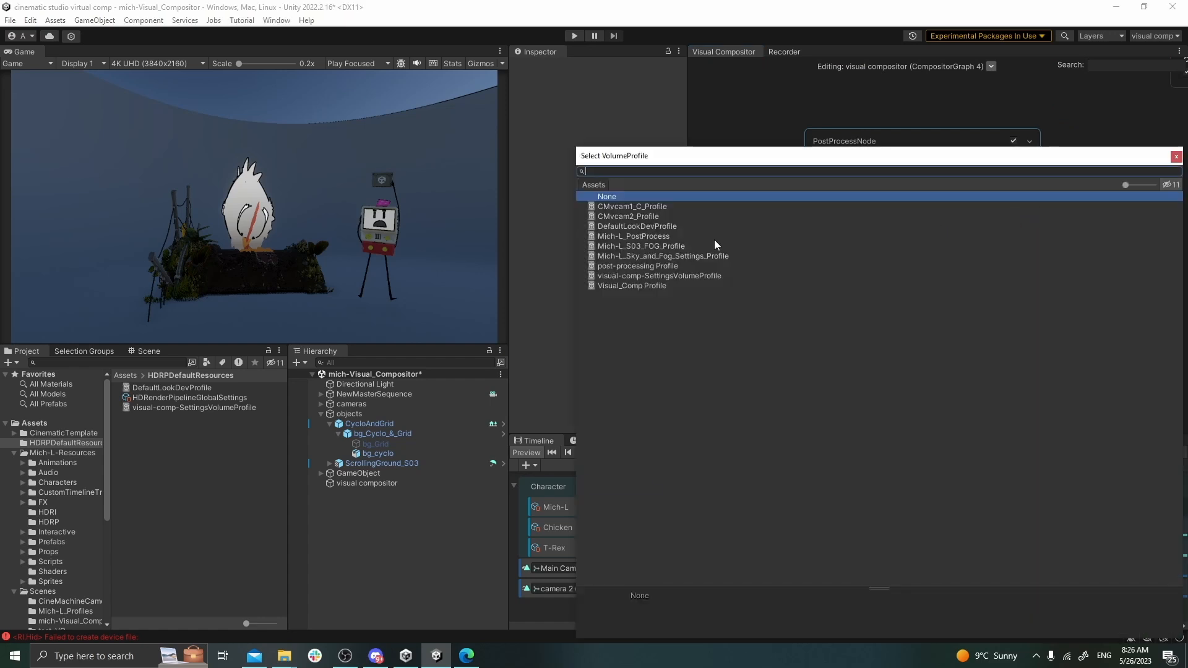
{"action": "left_click", "coordinate": [648, 246]}
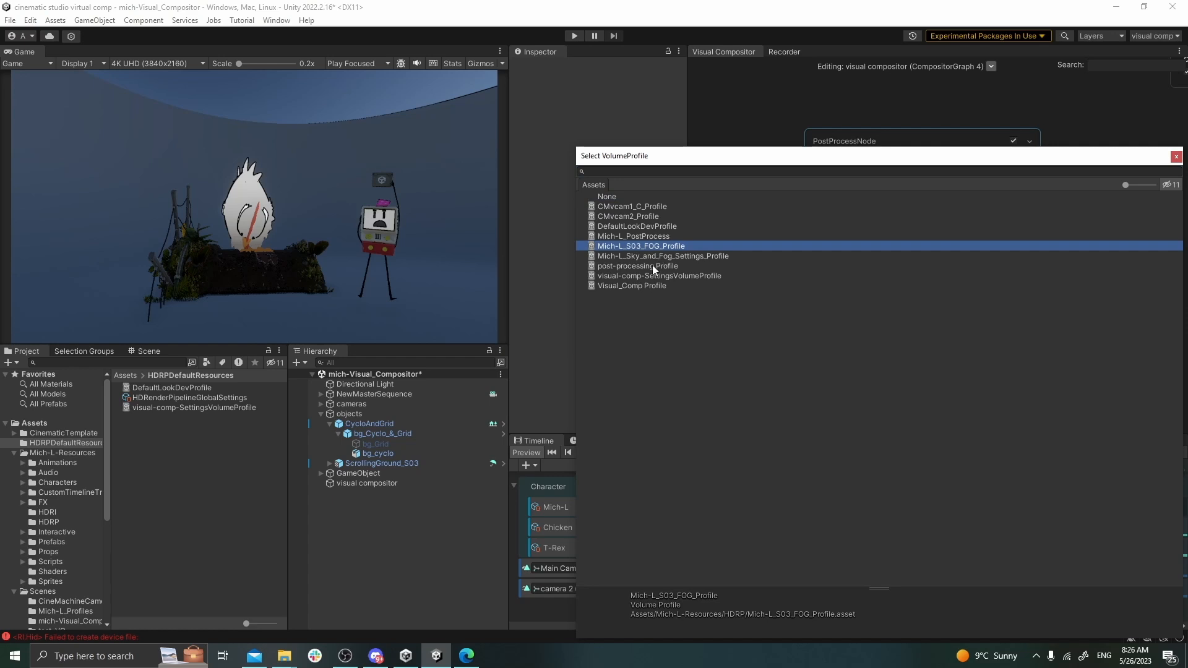
{"action": "left_click", "coordinate": [652, 265]}
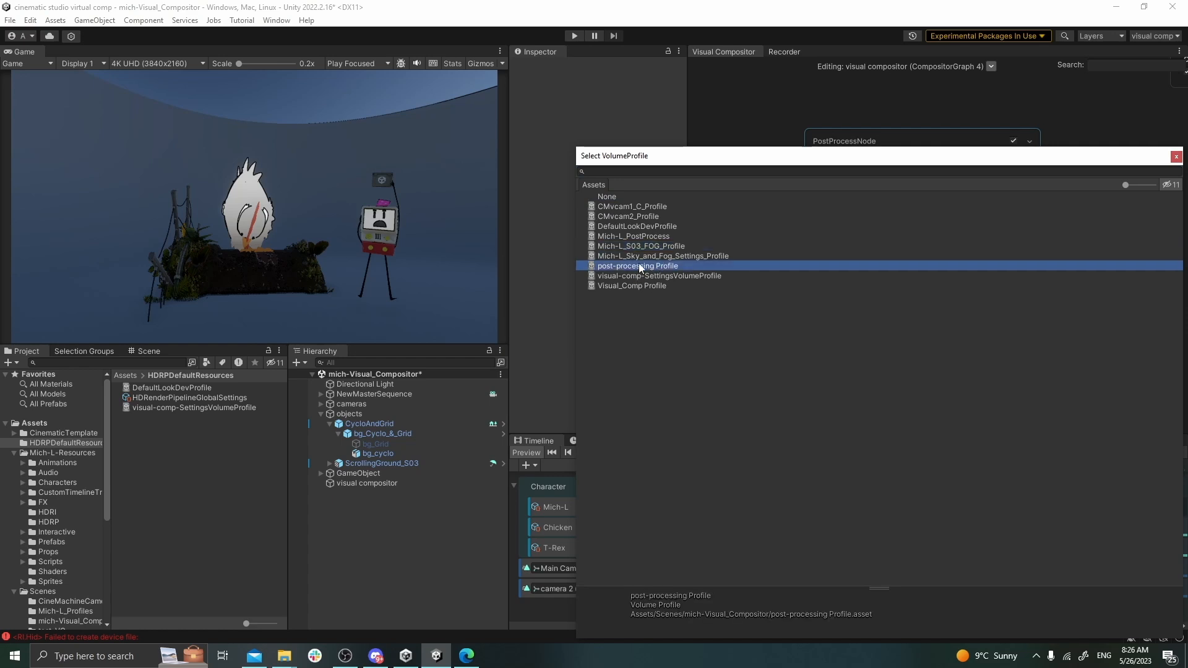
{"action": "double_click", "coordinate": [635, 266]}
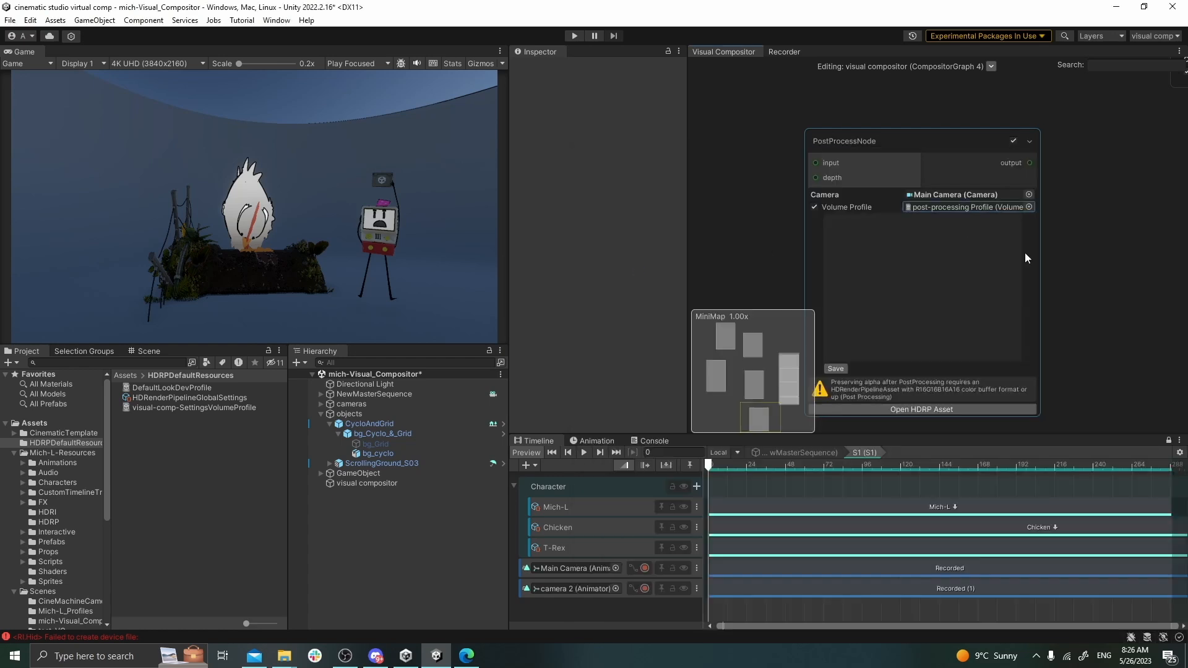
Step: Connect the RenderingNode's output to the PostProcessNode's input
{"action": "scroll", "coordinate": [968, 239], "scroll_direction": "down", "scroll_amount": 3}
{"action": "middle_click_drag", "start_coordinate": [838, 178], "coordinate": [841, 319]}
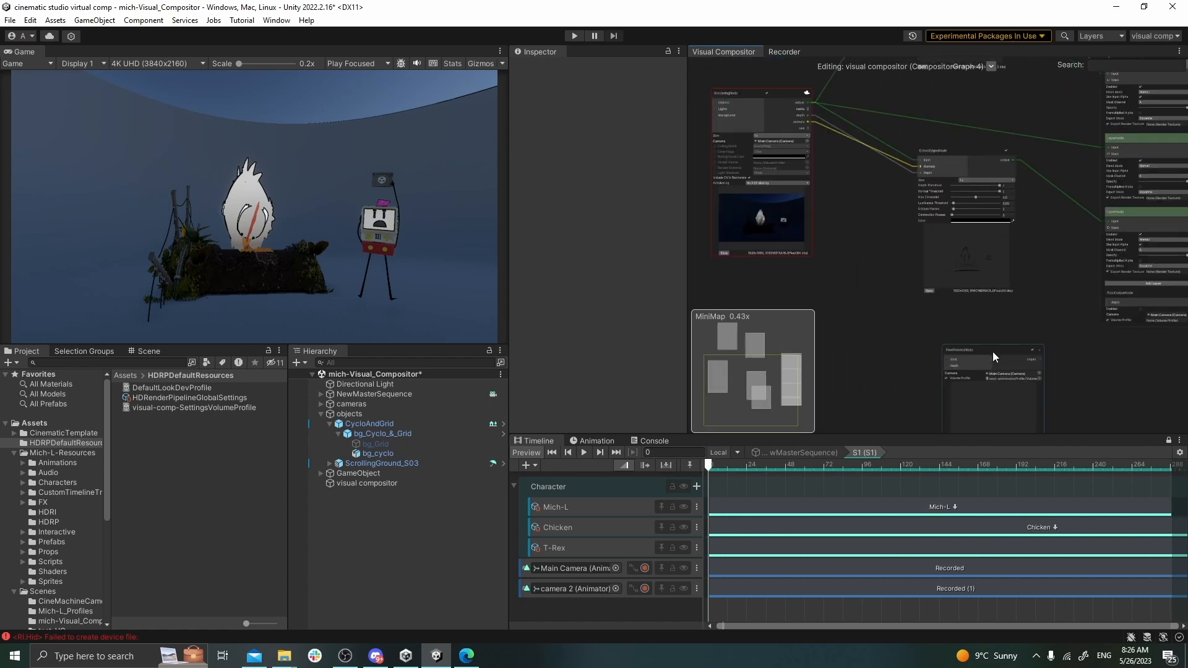
{"action": "scroll", "coordinate": [800, 92], "scroll_direction": "down", "scroll_amount": 1}
{"action": "scroll", "coordinate": [802, 95], "scroll_direction": "up", "scroll_amount": 3}
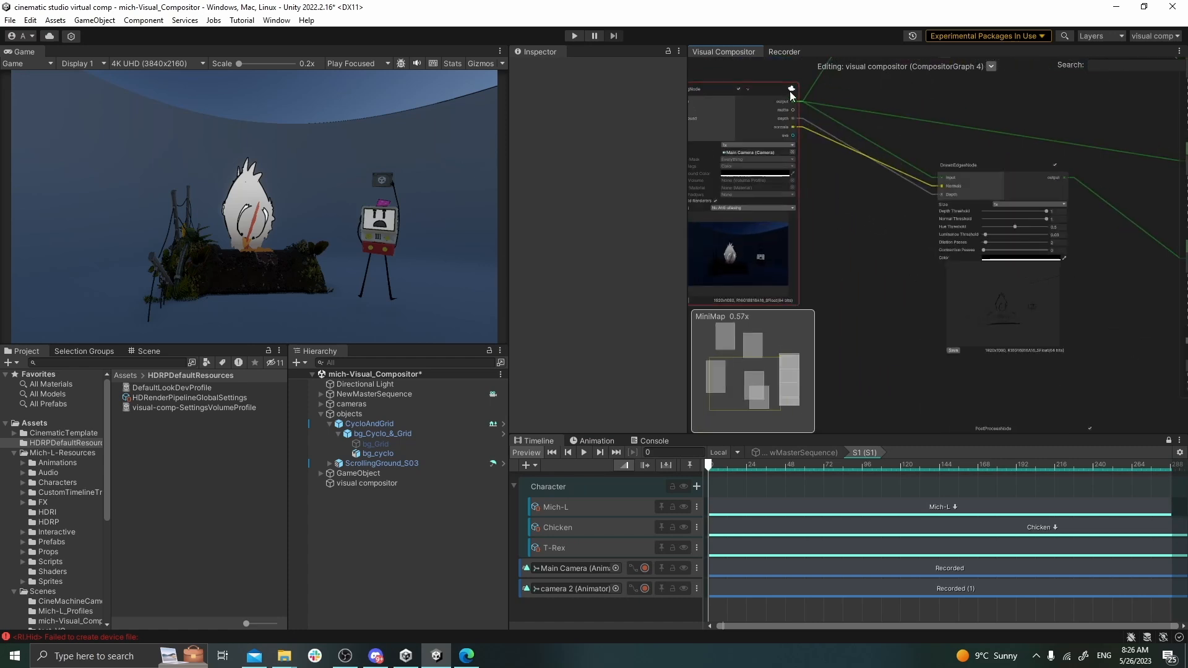
{"action": "left_click_drag", "start_coordinate": [792, 102], "coordinate": [985, 265]}
{"action": "scroll", "coordinate": [1023, 236], "scroll_direction": "up", "scroll_amount": 4}
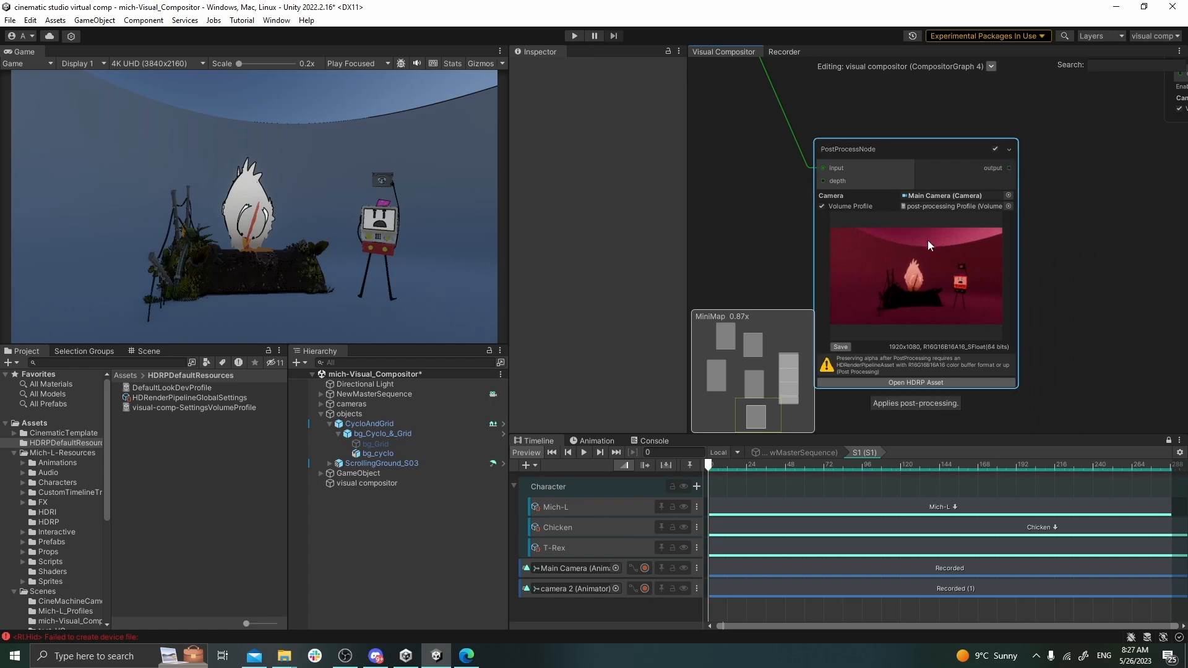
Step: Connect the PostProcessNode's output to the third LayerNode's Input in place of the drawn-edges output
{"action": "scroll", "coordinate": [899, 233], "scroll_direction": "down", "scroll_amount": 6}
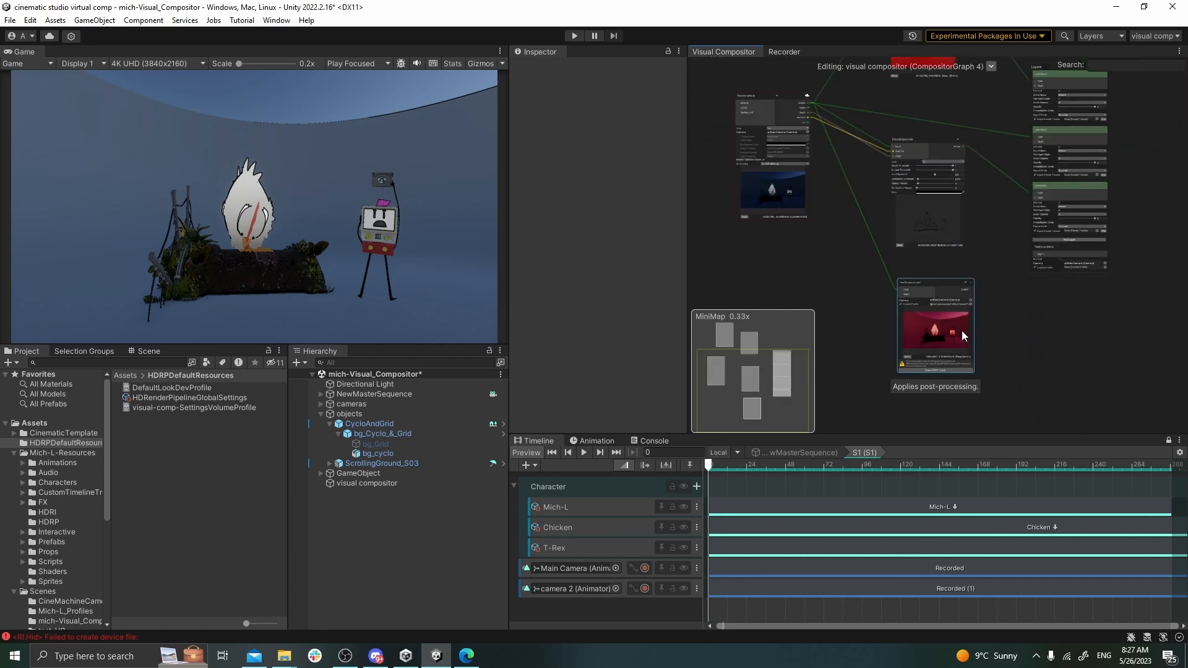
{"action": "scroll", "coordinate": [885, 322], "scroll_direction": "up", "scroll_amount": 3}
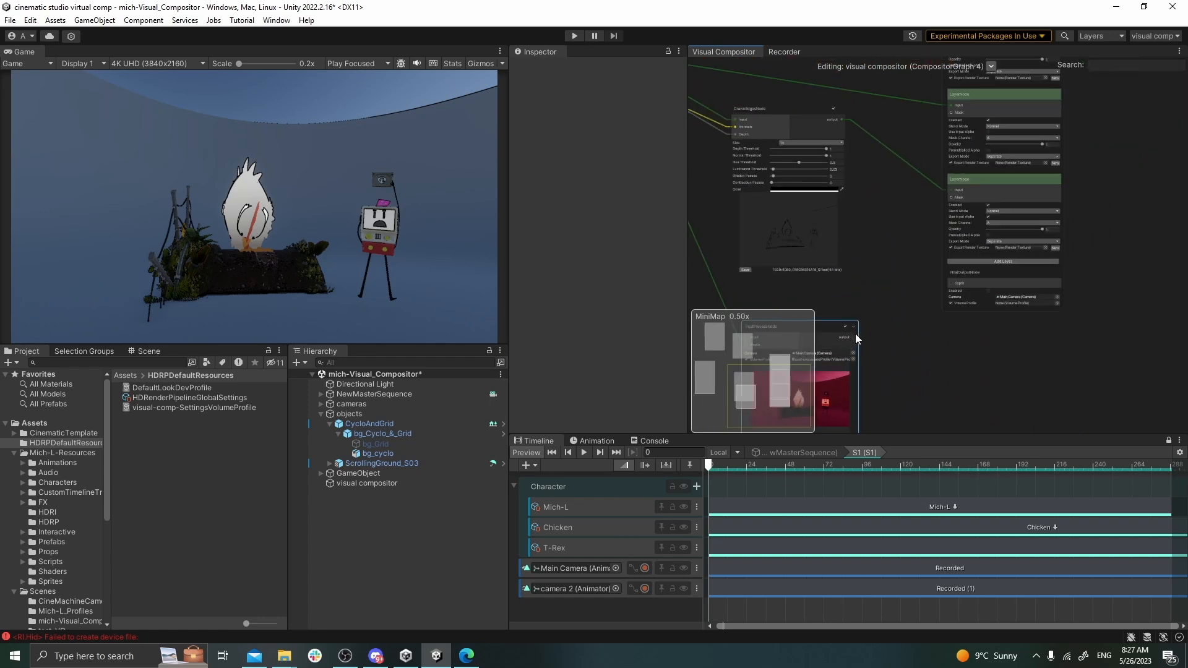
{"action": "left_click_drag", "start_coordinate": [854, 337], "coordinate": [898, 294]}
{"action": "left_click_drag", "start_coordinate": [898, 215], "coordinate": [949, 188]}
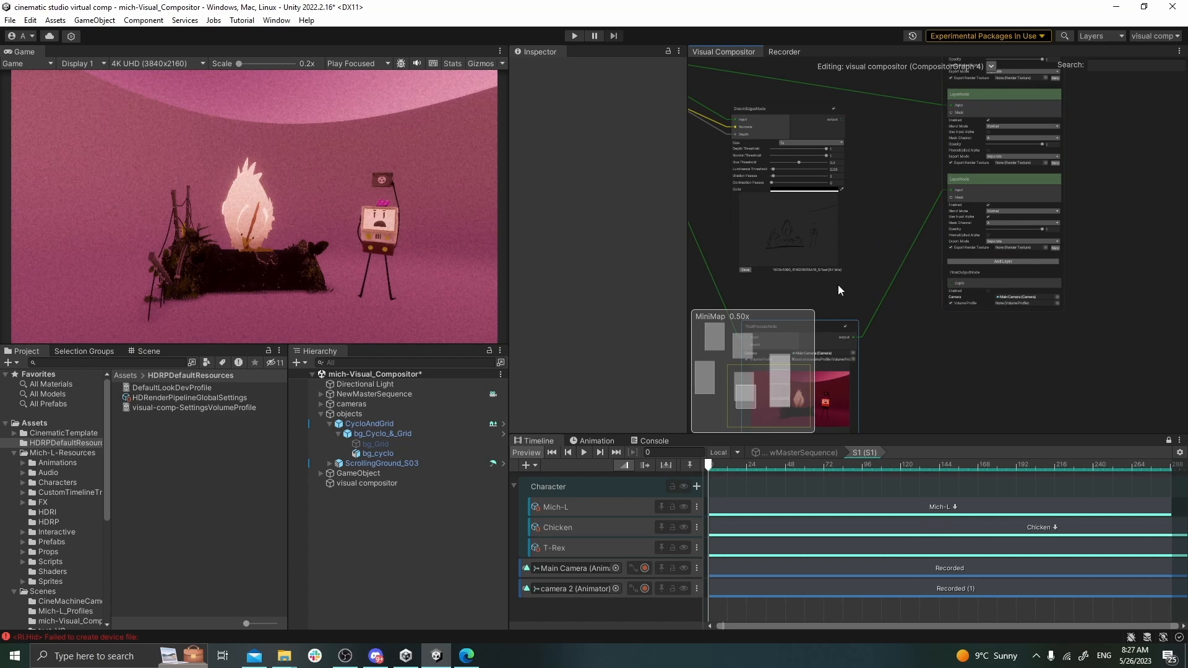
{"action": "middle_click_drag", "start_coordinate": [827, 280], "coordinate": [1015, 214]}
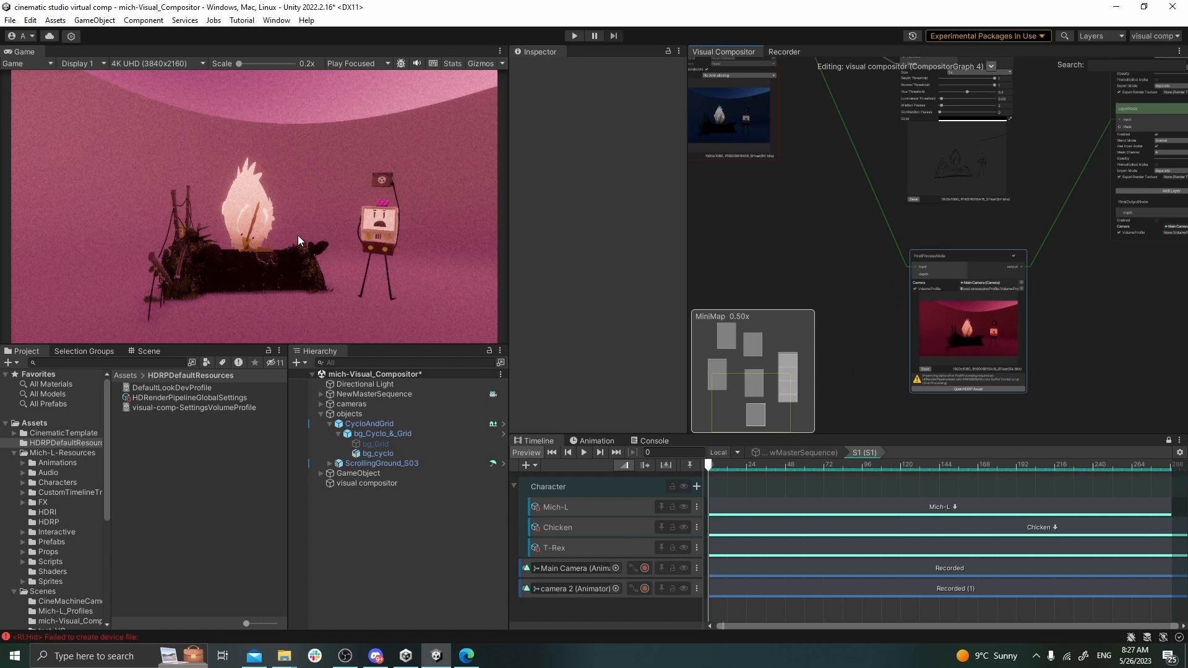
{"action": "scroll", "coordinate": [922, 284], "scroll_direction": "down", "scroll_amount": 1}
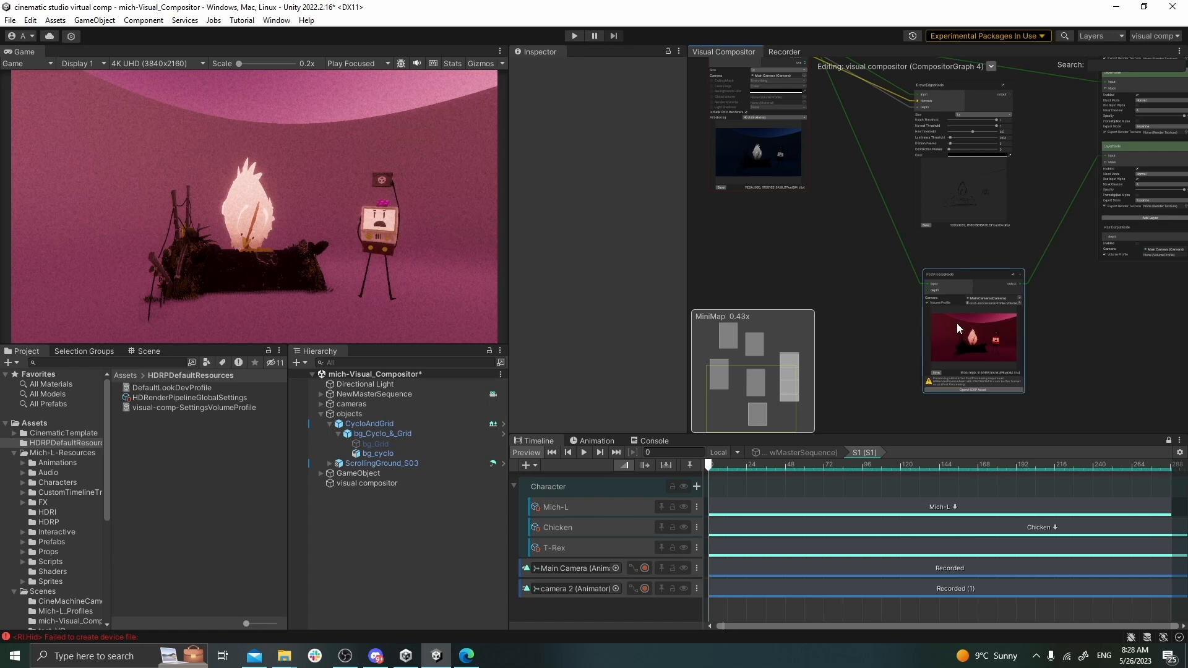
{"action": "scroll", "coordinate": [1010, 293], "scroll_direction": "up", "scroll_amount": 2}
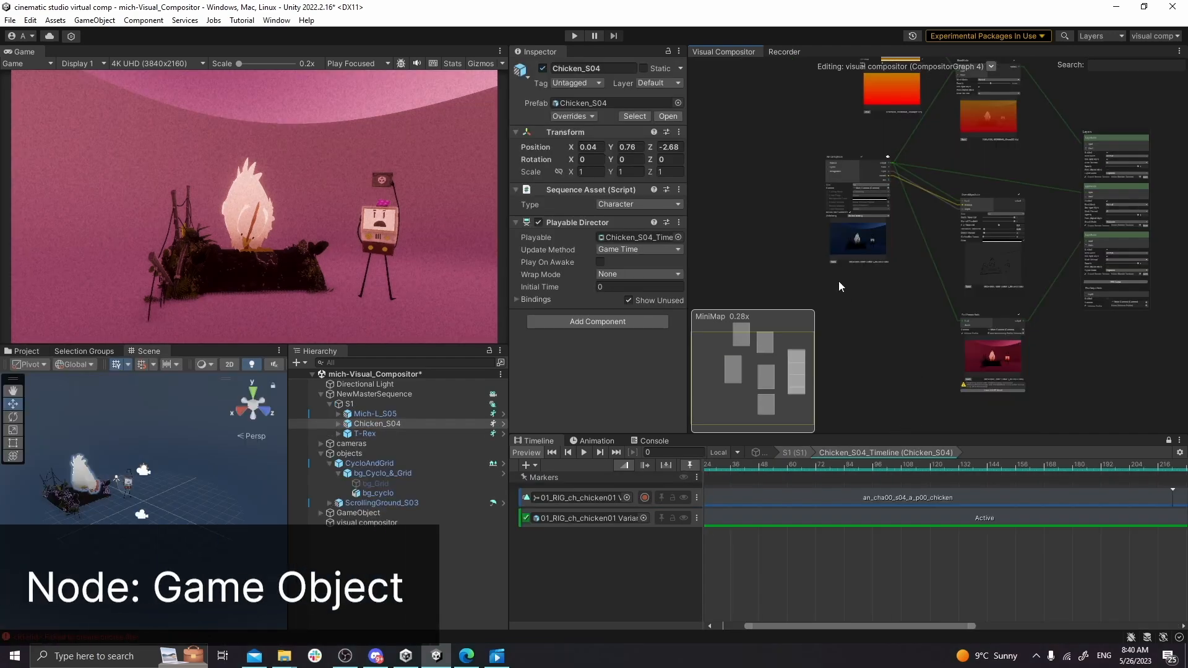
Step: Create a Game Object node beside the RenderingNode and connect its output to the RenderingNode's Objects input
{"action": "scroll", "coordinate": [735, 206], "scroll_direction": "up", "scroll_amount": 3}
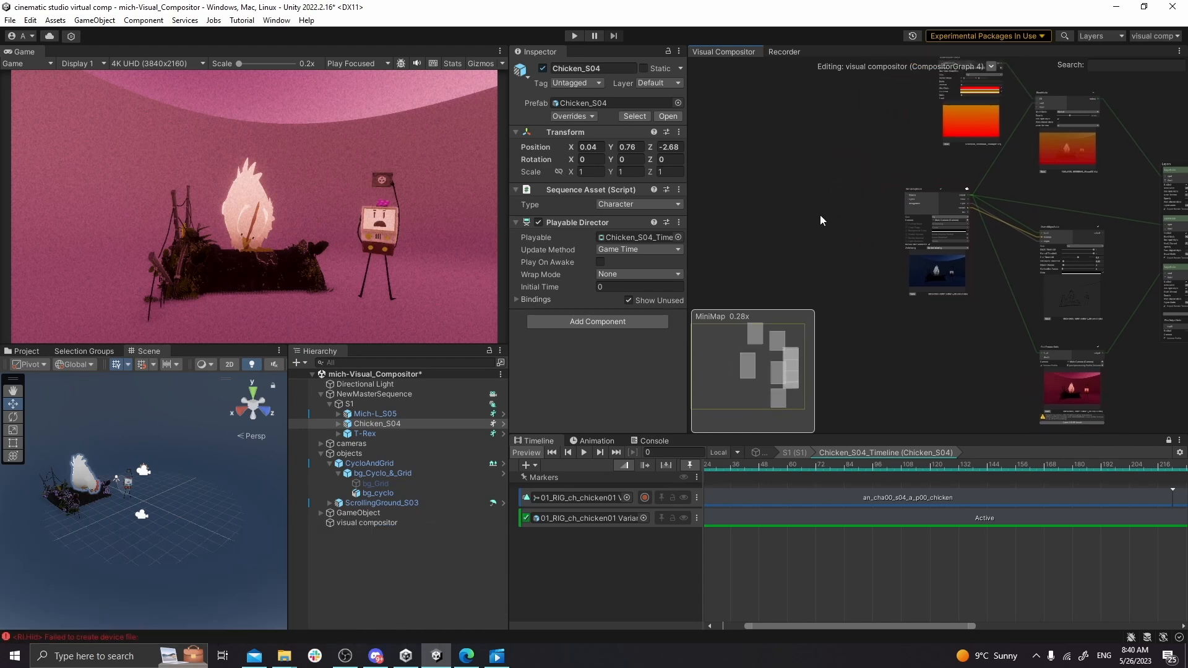
{"action": "scroll", "coordinate": [888, 173], "scroll_direction": "up", "scroll_amount": 3}
{"action": "middle_click_drag", "start_coordinate": [831, 238], "coordinate": [900, 234]}
{"action": "scroll", "coordinate": [912, 222], "scroll_direction": "up", "scroll_amount": 1}
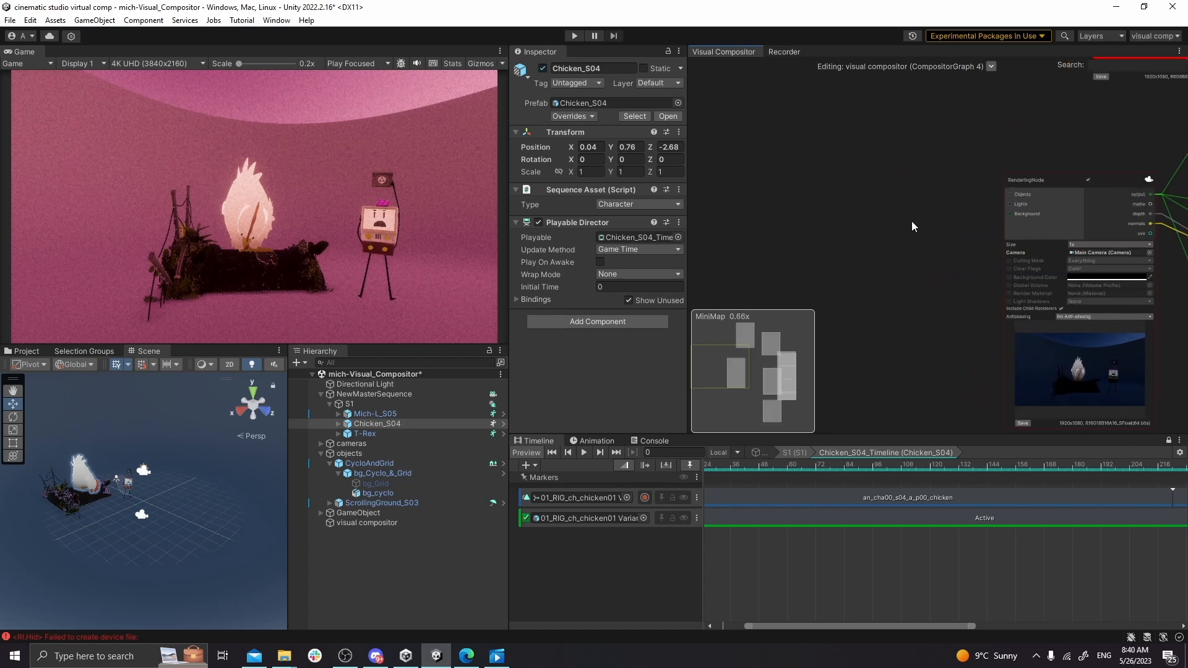
{"action": "right_click", "coordinate": [857, 202]}
{"action": "left_click", "coordinate": [873, 209]}
{"action": "type", "text": "game"}
{"action": "key", "text": "Return"}
{"action": "left_click_drag", "start_coordinate": [898, 225], "coordinate": [831, 205]}
{"action": "scroll", "coordinate": [962, 184], "scroll_direction": "up", "scroll_amount": 2}
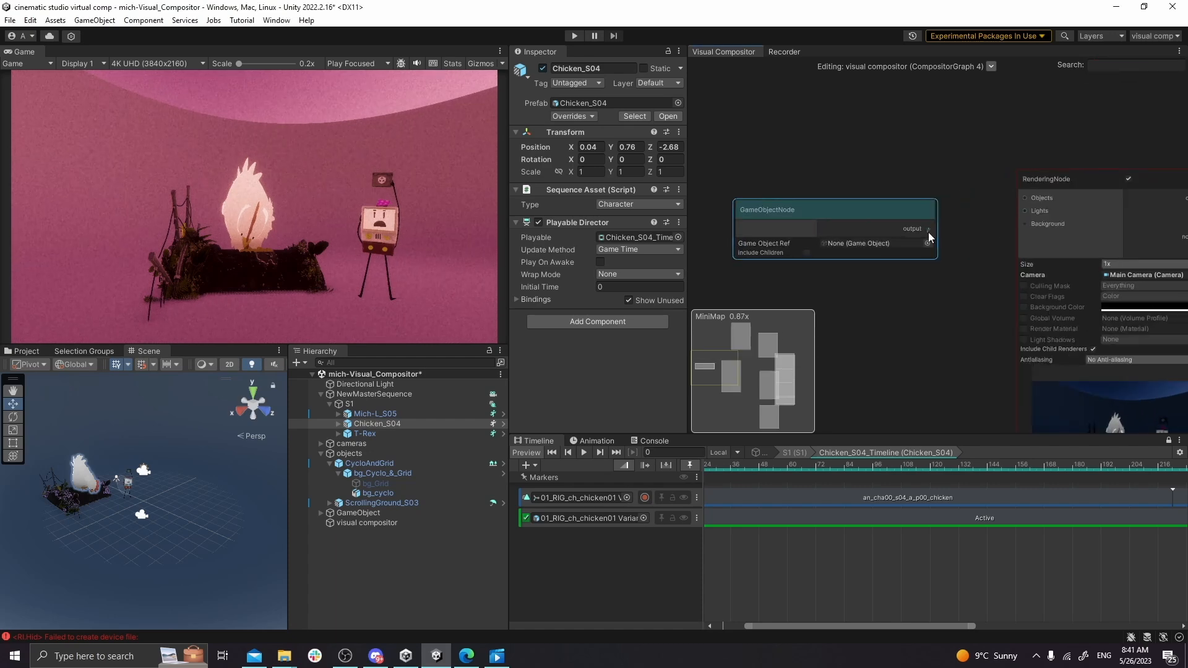
{"action": "left_click_drag", "start_coordinate": [963, 217], "coordinate": [1026, 198]}
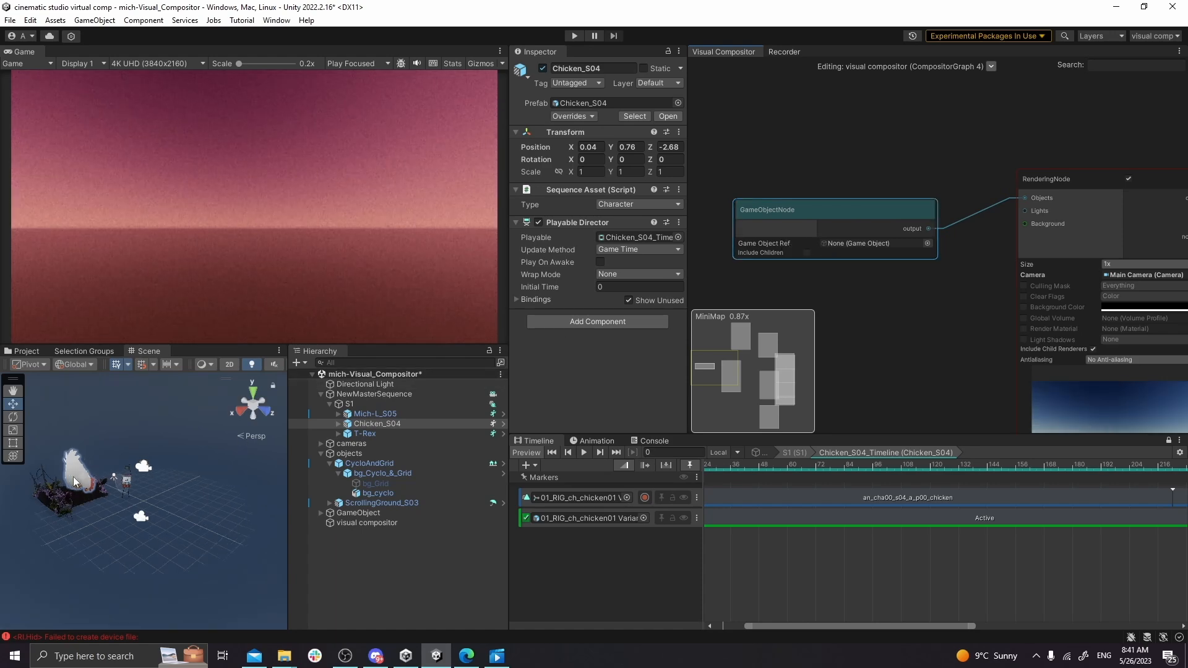
Step: Assign Chicken_S04 as the GameObjectNode's Game Object Ref and scrub the timeline to frame 4 to preview it
{"action": "scroll", "coordinate": [73, 476], "scroll_direction": "up", "scroll_amount": 3}
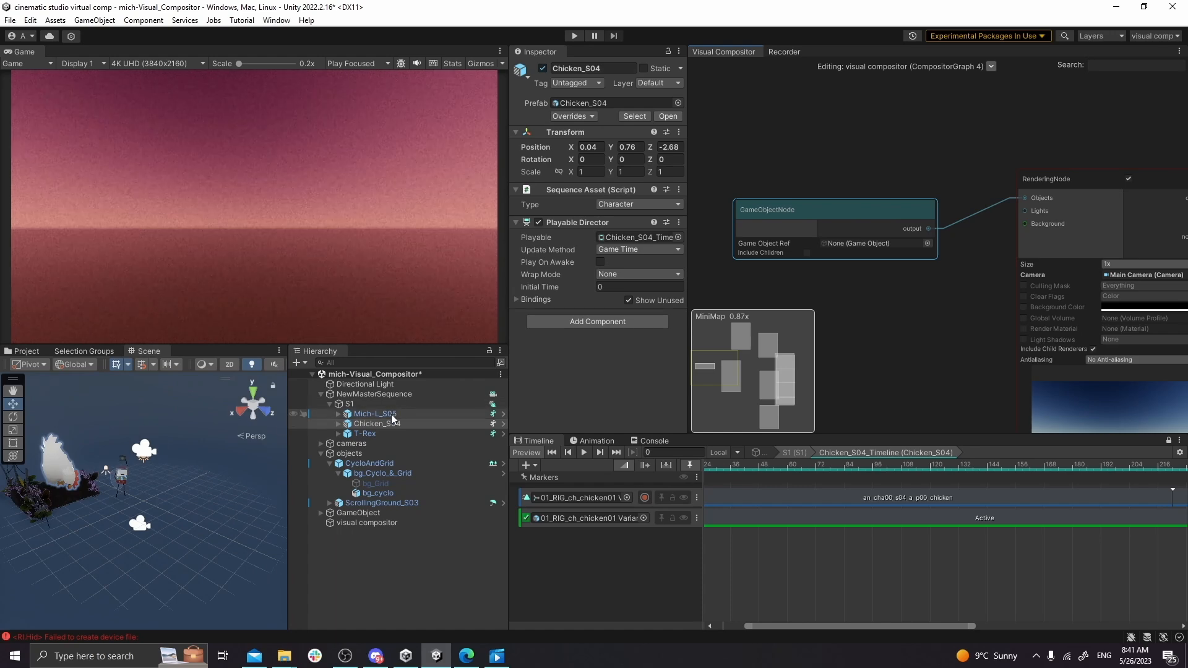
{"action": "left_click_drag", "start_coordinate": [378, 425], "coordinate": [885, 246]}
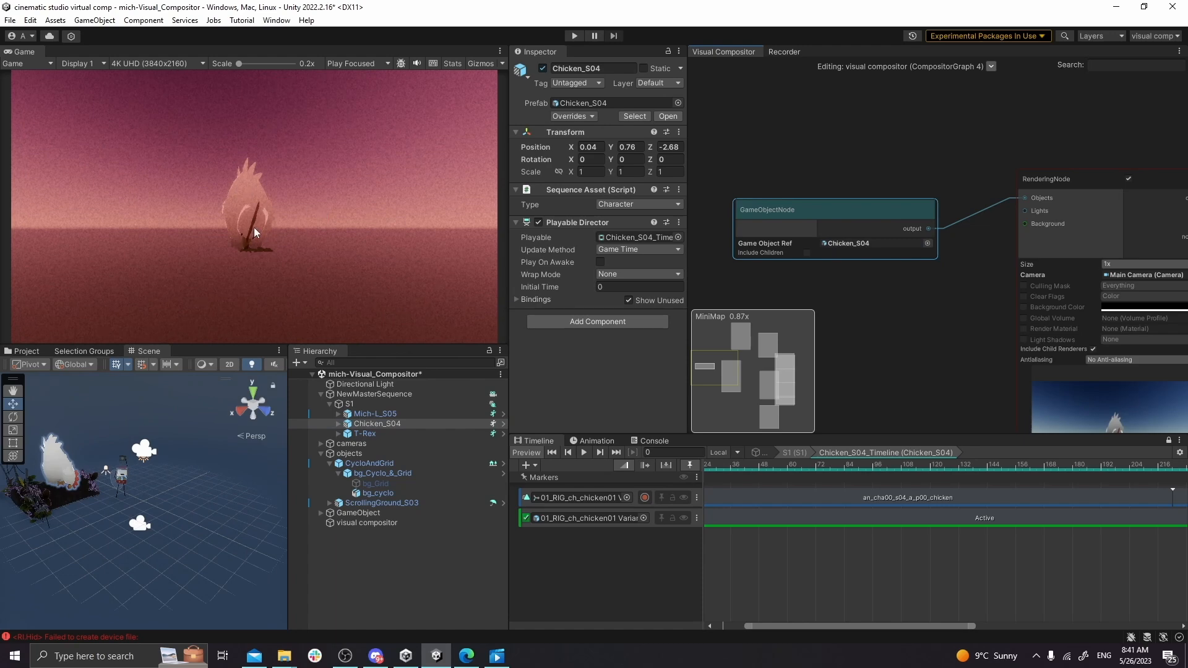
{"action": "left_click", "coordinate": [785, 465]}
{"action": "left_click_drag", "start_coordinate": [718, 464], "coordinate": [676, 482]}
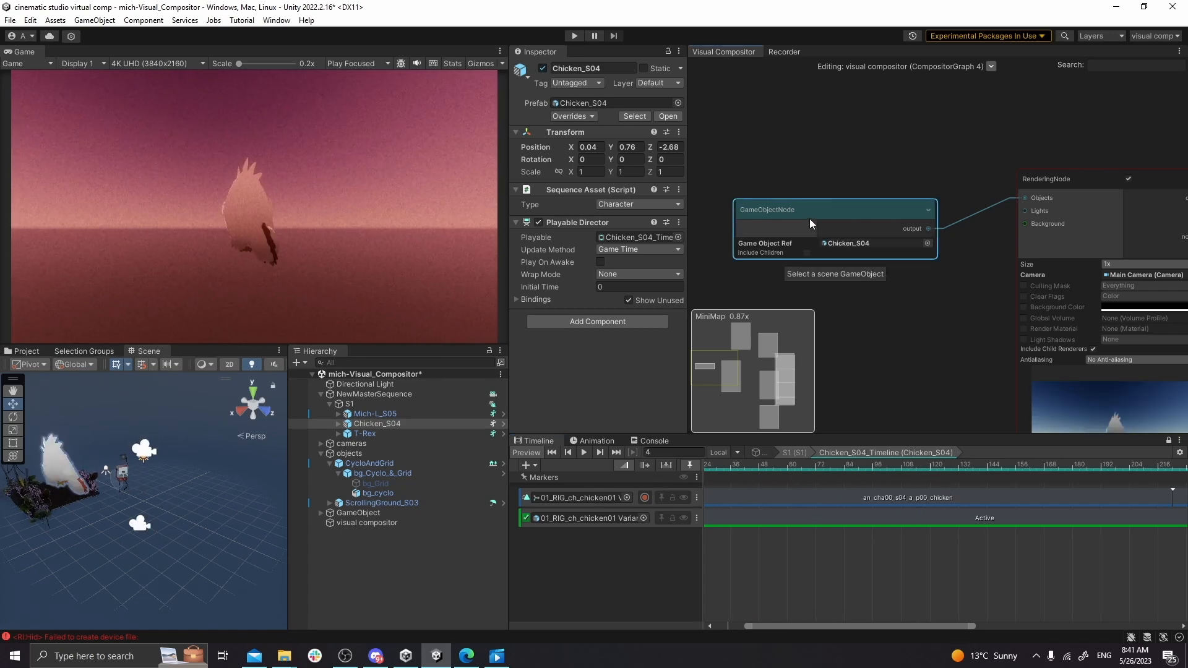
Step: Delete the GameObjectNode that feeds the RenderingNode's Objects input
{"action": "key", "text": "Delete"}
{"action": "scroll", "coordinate": [864, 284], "scroll_direction": "down", "scroll_amount": 5}
{"action": "scroll", "coordinate": [864, 285], "scroll_direction": "down", "scroll_amount": 3}
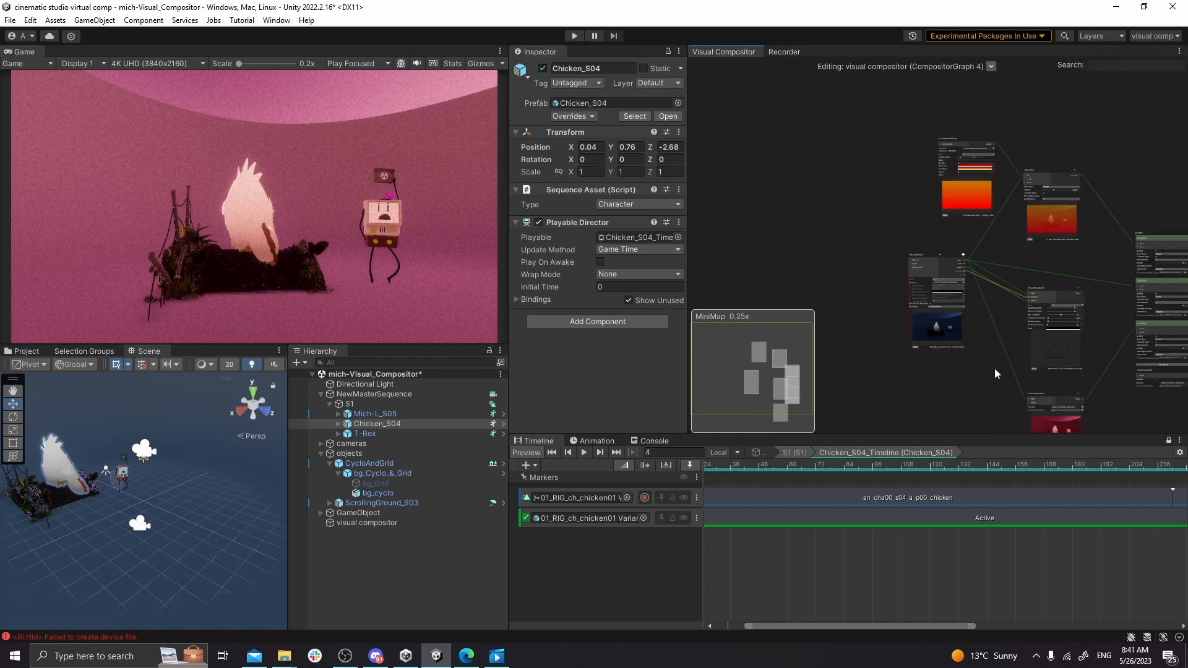
{"action": "middle_click_drag", "start_coordinate": [993, 368], "coordinate": [863, 201]}
{"action": "scroll", "coordinate": [986, 284], "scroll_direction": "up", "scroll_amount": 2}
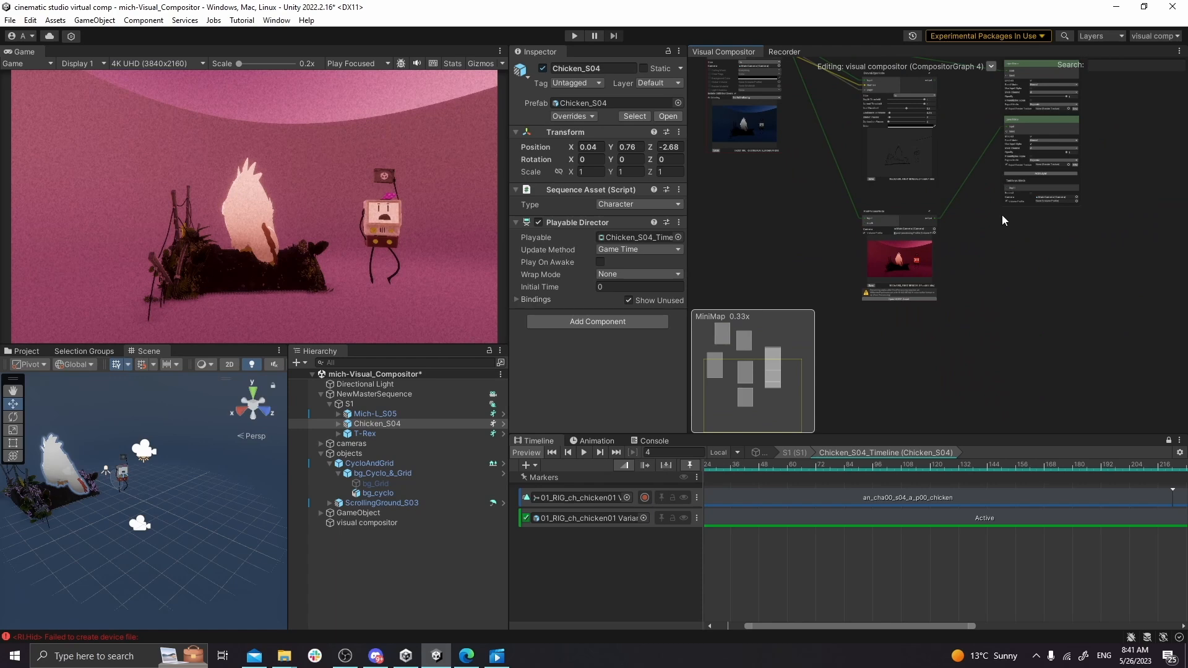
{"action": "middle_click_drag", "start_coordinate": [1001, 214], "coordinate": [1038, 259]}
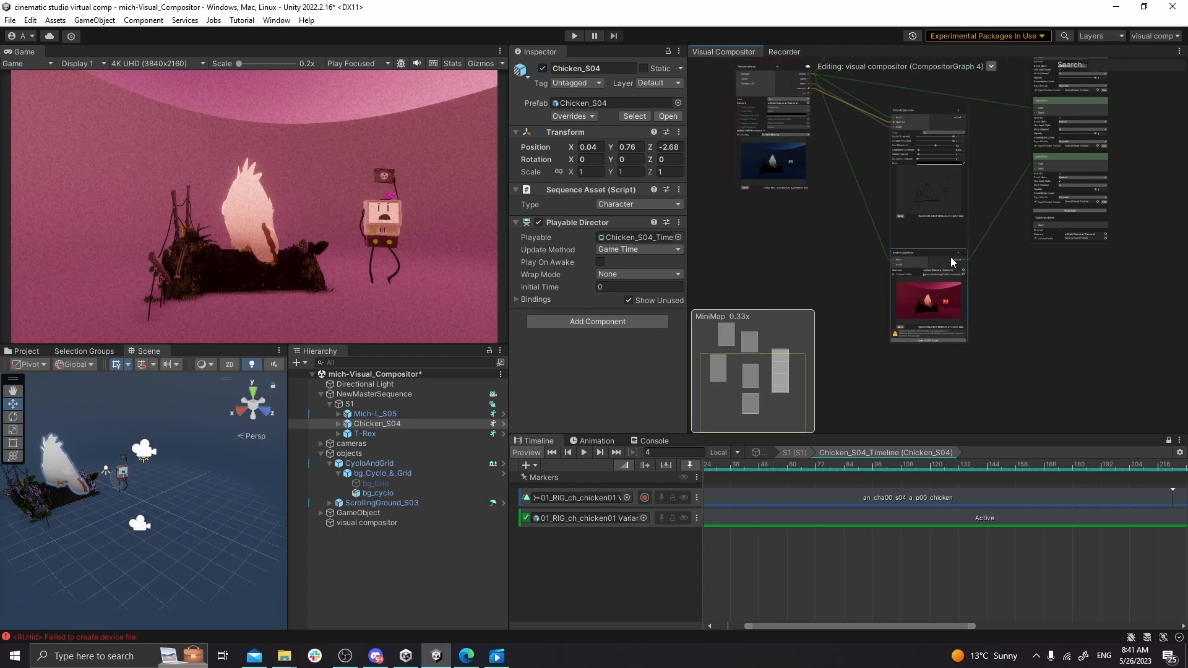
Step: Create new export render textures for the LayerNode directly above the FinalOutputNode and for the PreviewNode
{"action": "scroll", "coordinate": [974, 307], "scroll_direction": "up", "scroll_amount": 2}
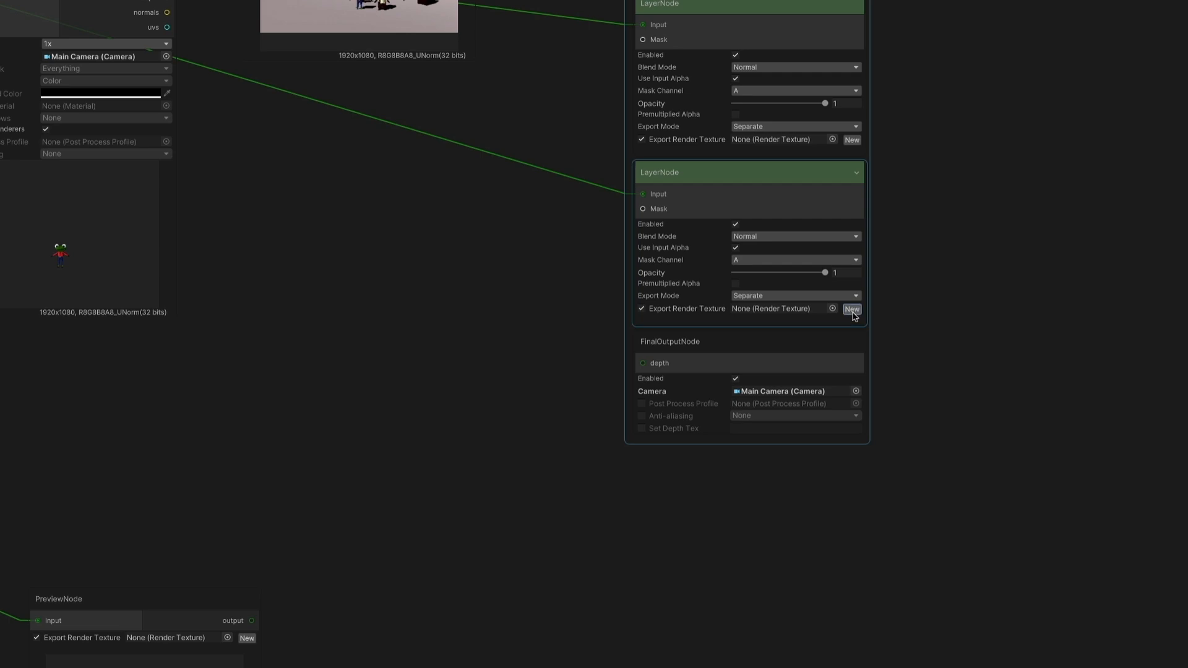
{"action": "left_click", "coordinate": [852, 309]}
{"action": "middle_click_drag", "start_coordinate": [465, 437], "coordinate": [903, 111]}
{"action": "left_click", "coordinate": [685, 313]}
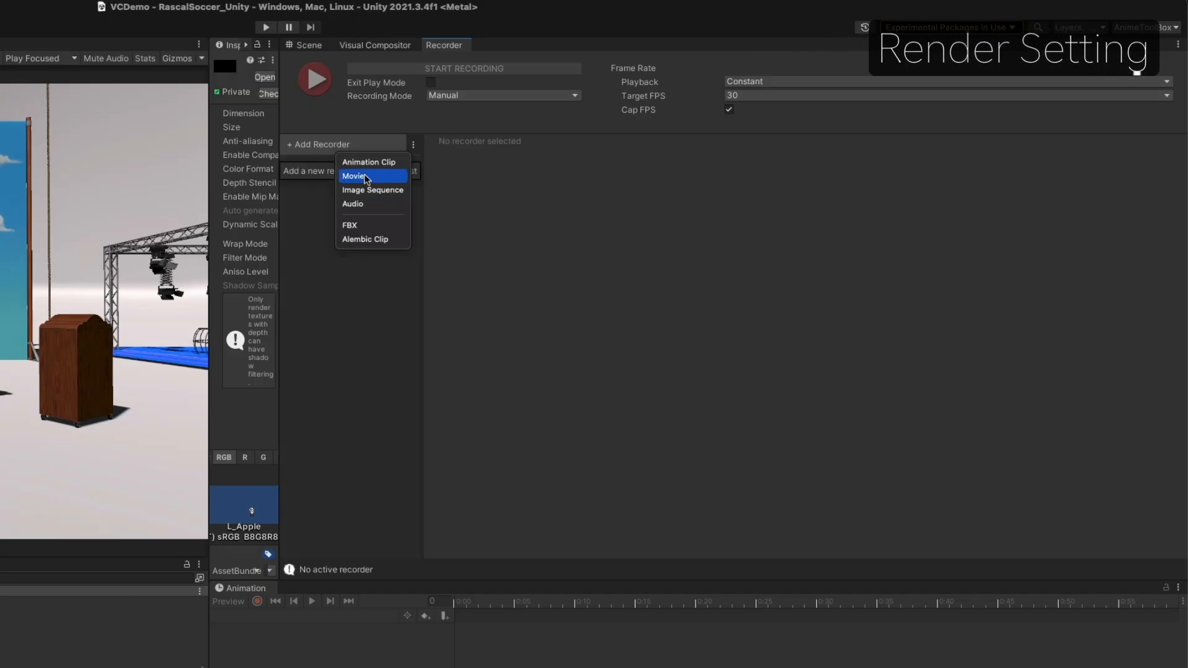
Step: Add an Image Sequence recorder with its source set to Render Texture Asset and open the choice of render texture
{"action": "left_click", "coordinate": [372, 191]}
{"action": "left_click", "coordinate": [624, 187]}
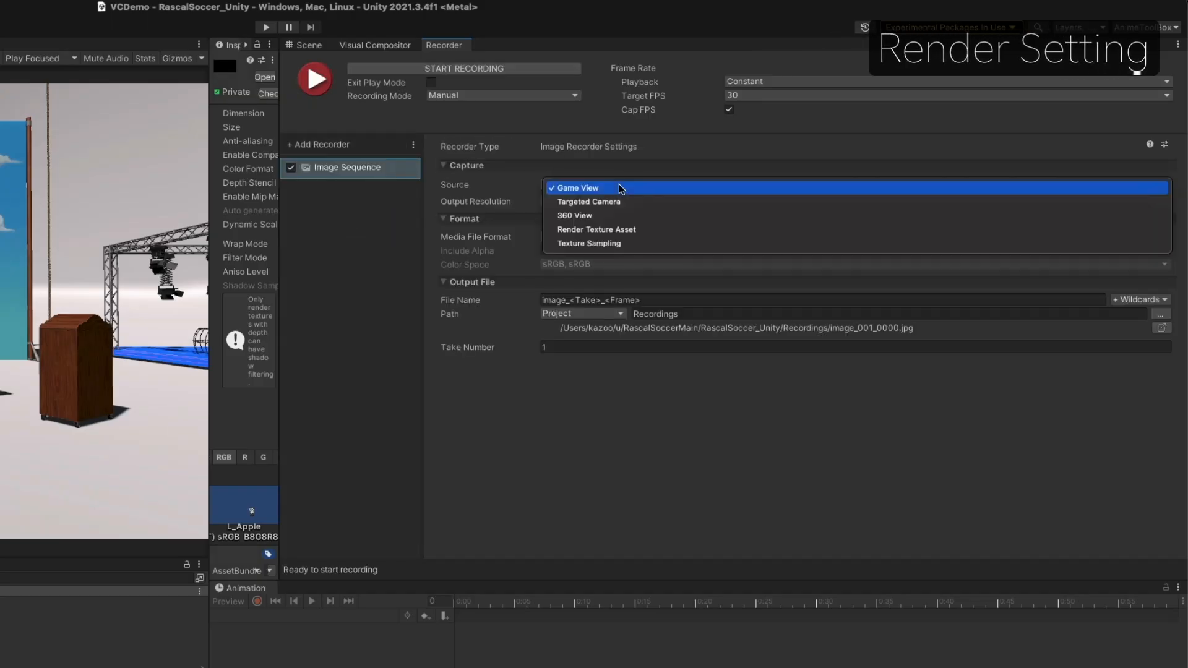
{"action": "left_click", "coordinate": [629, 230]}
{"action": "left_click", "coordinate": [624, 201]}
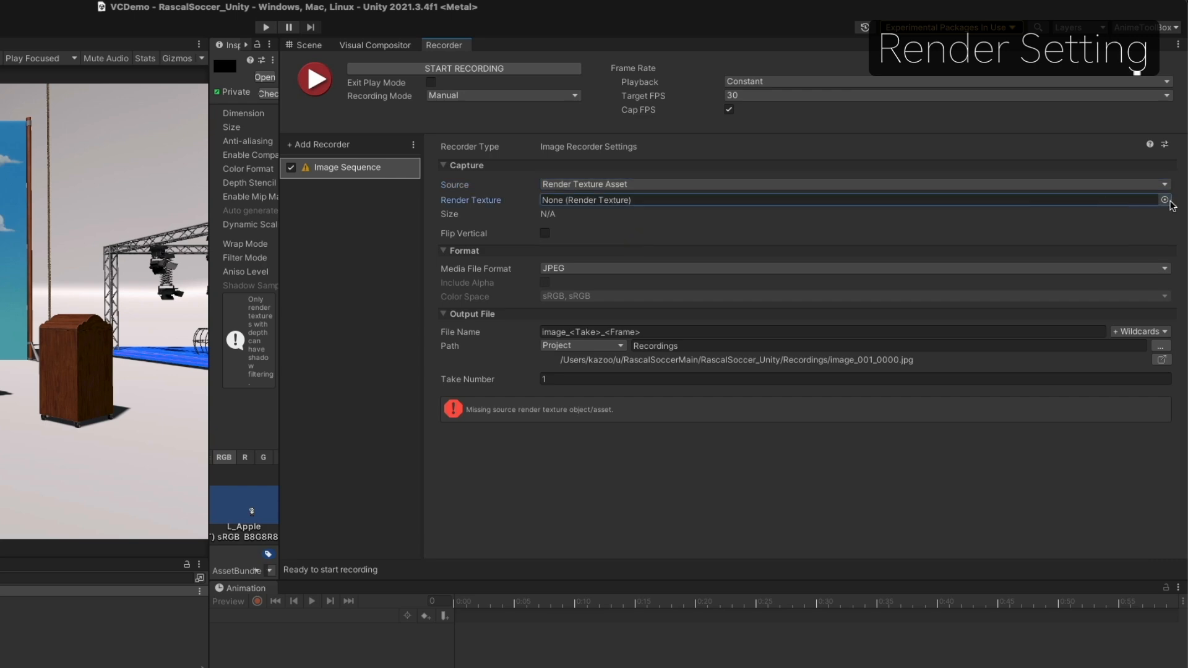
{"action": "left_click", "coordinate": [1163, 201]}
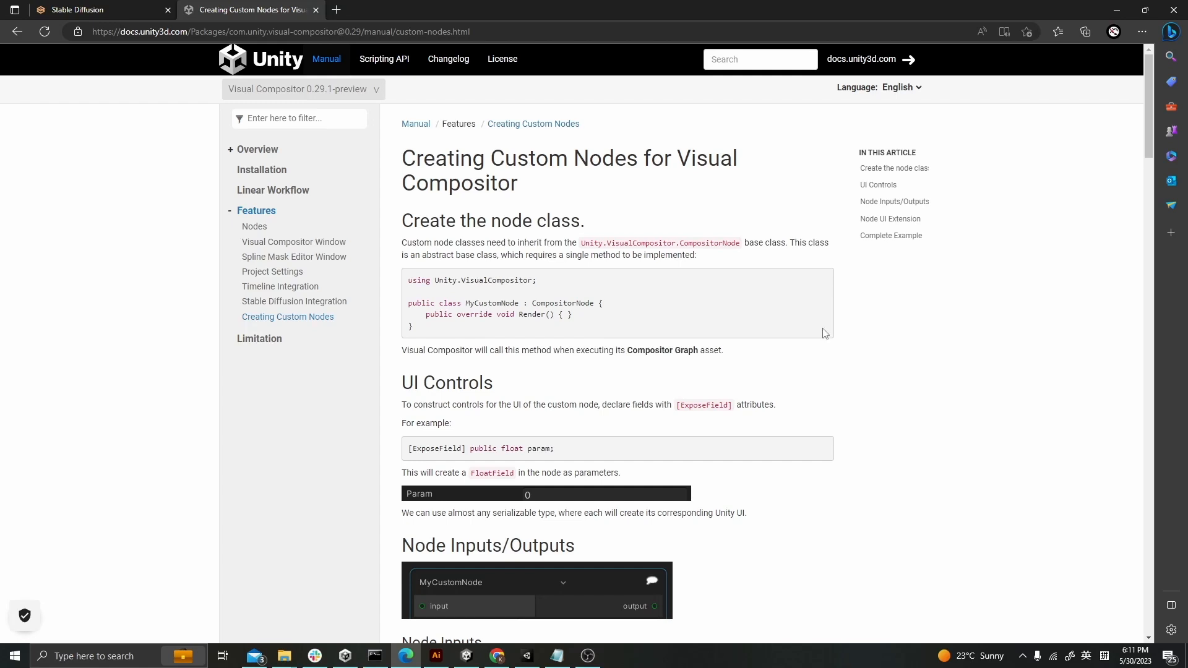
Step: Read the Creating Custom Nodes documentation from the node class section through to the shader example
{"action": "scroll", "coordinate": [835, 312], "scroll_direction": "down", "scroll_amount": 5}
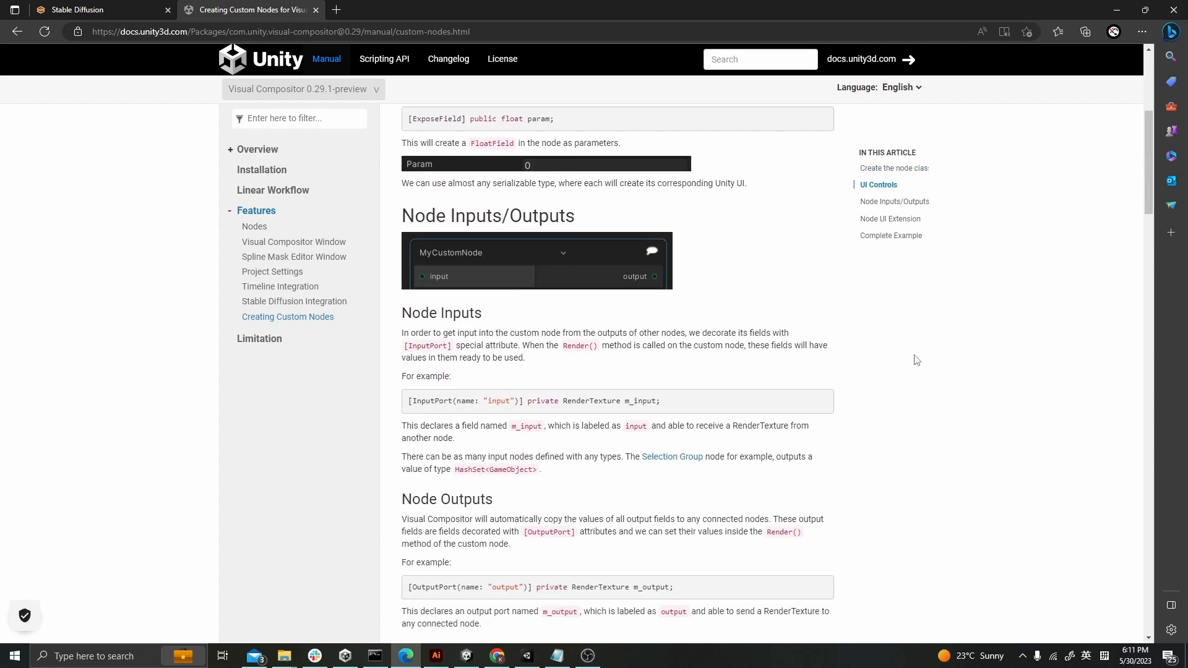
{"action": "scroll", "coordinate": [917, 360], "scroll_direction": "down", "scroll_amount": 9}
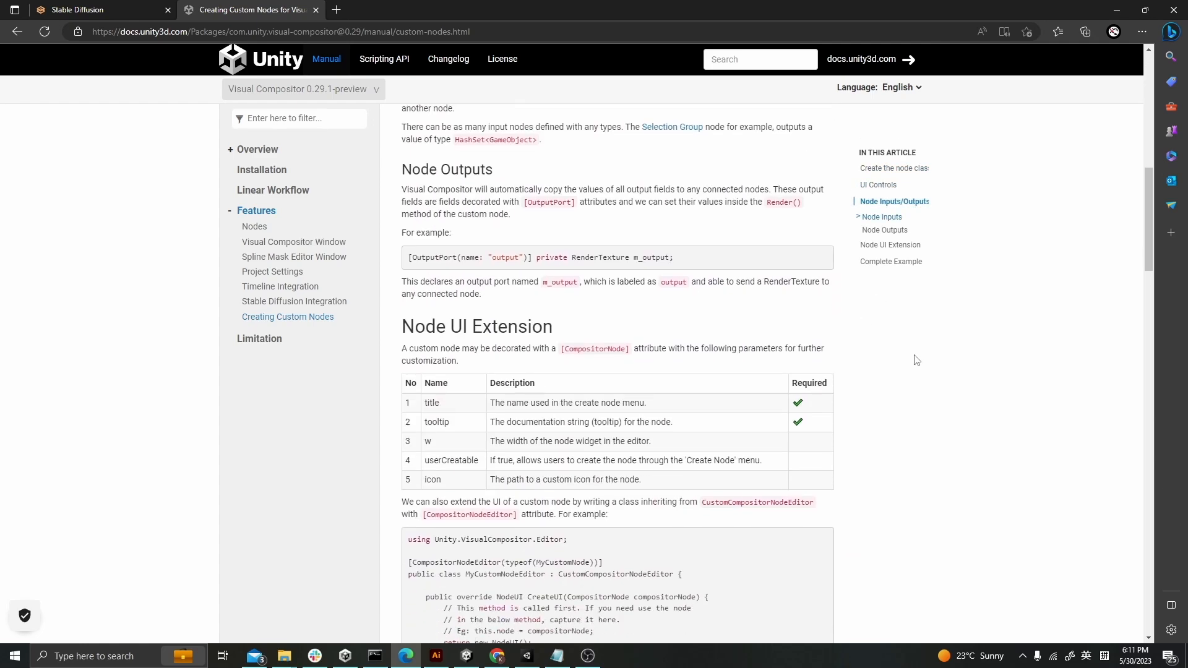
{"action": "scroll", "coordinate": [916, 360], "scroll_direction": "down", "scroll_amount": 20}
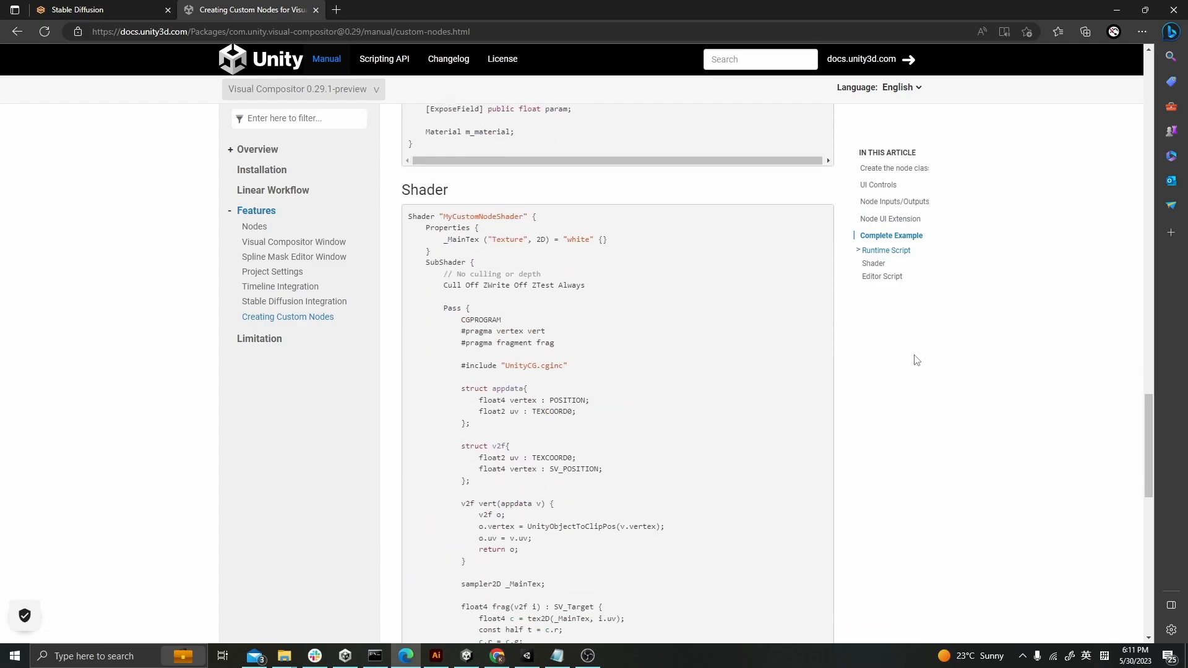
{"action": "scroll", "coordinate": [916, 360], "scroll_direction": "down", "scroll_amount": 3}
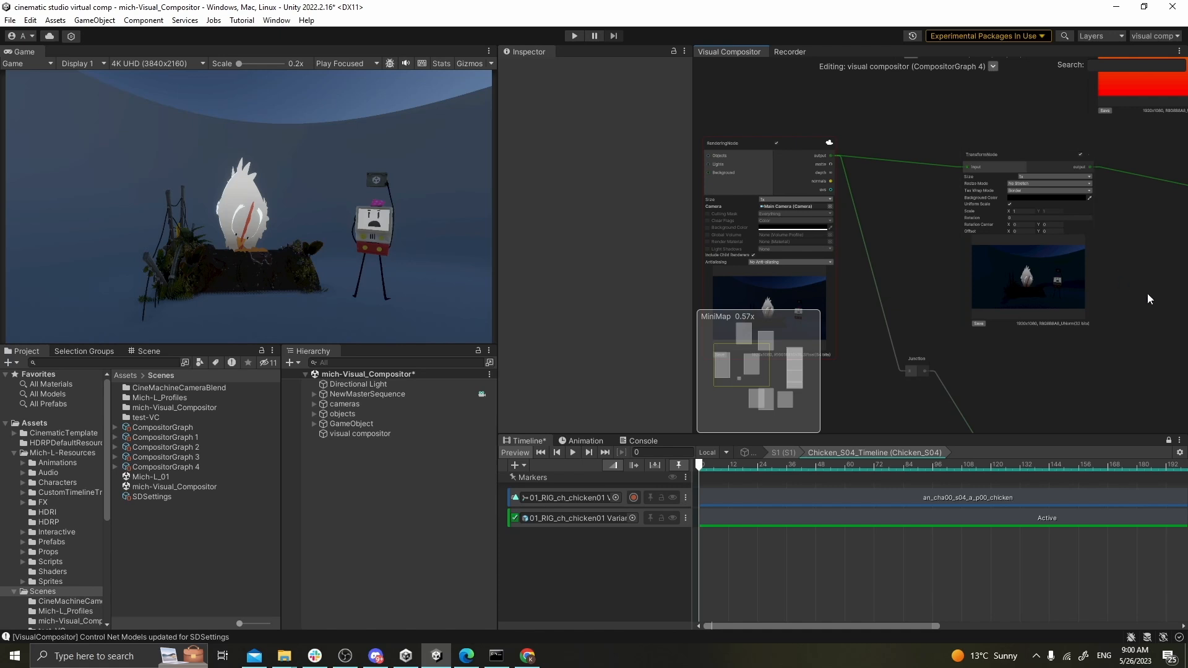
Step: Expose the TransformNode in the compositor graph as a component
{"action": "scroll", "coordinate": [882, 195], "scroll_direction": "up", "scroll_amount": 1}
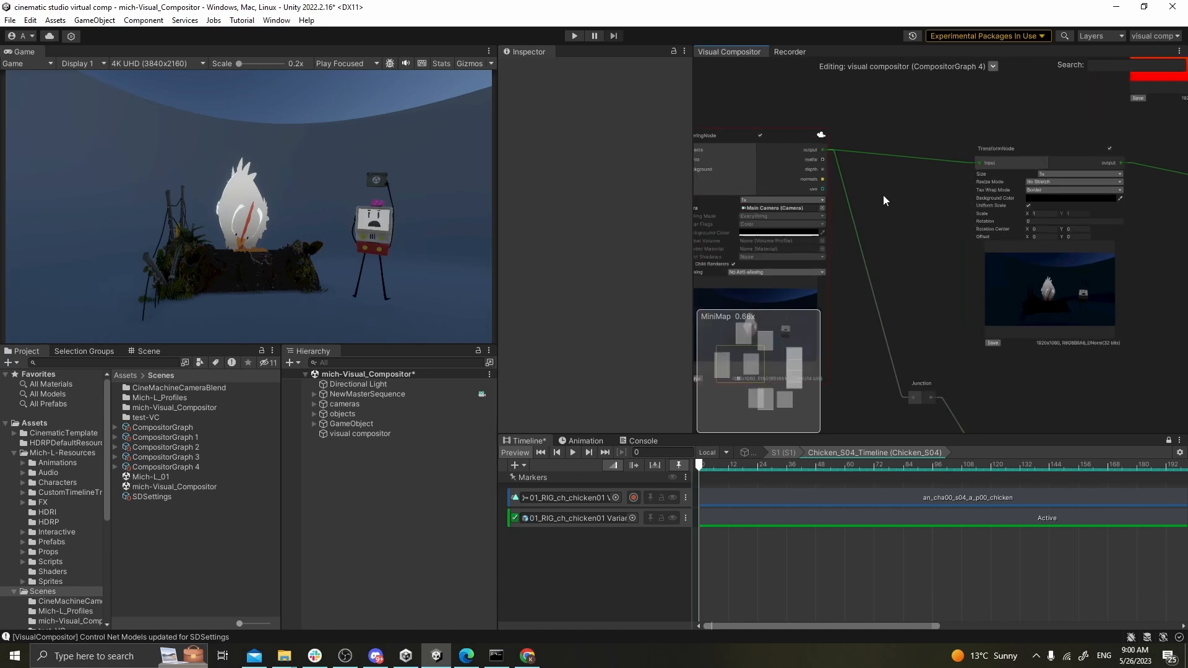
{"action": "middle_click_drag", "start_coordinate": [888, 196], "coordinate": [833, 228]}
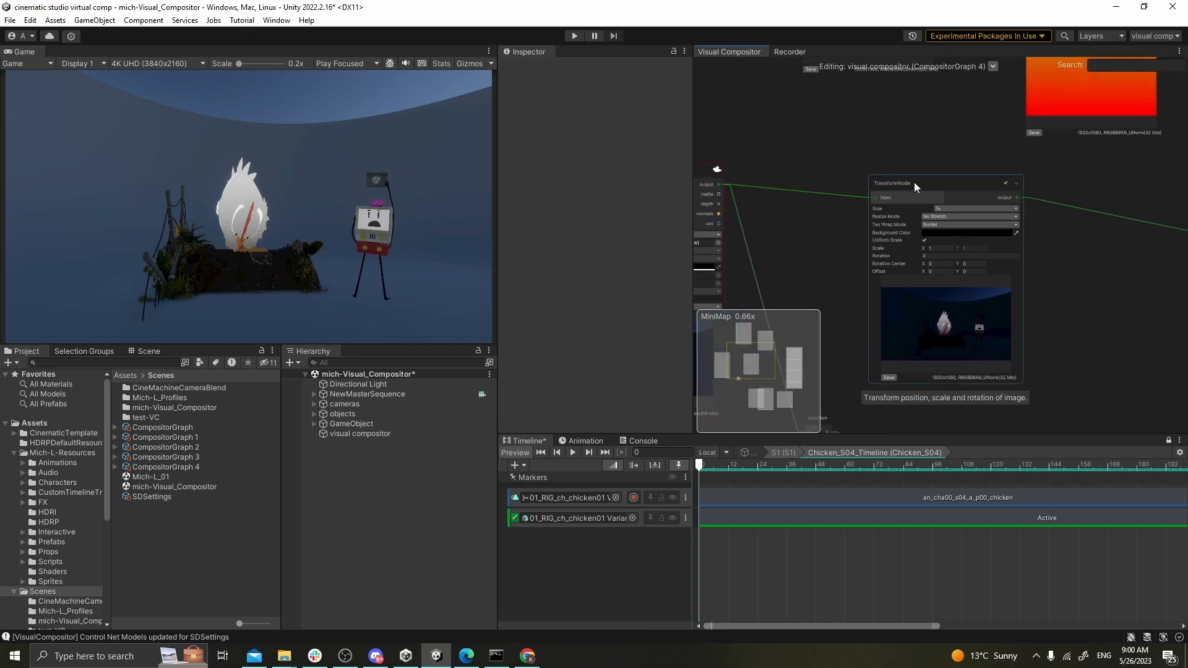
{"action": "scroll", "coordinate": [915, 182], "scroll_direction": "up", "scroll_amount": 1}
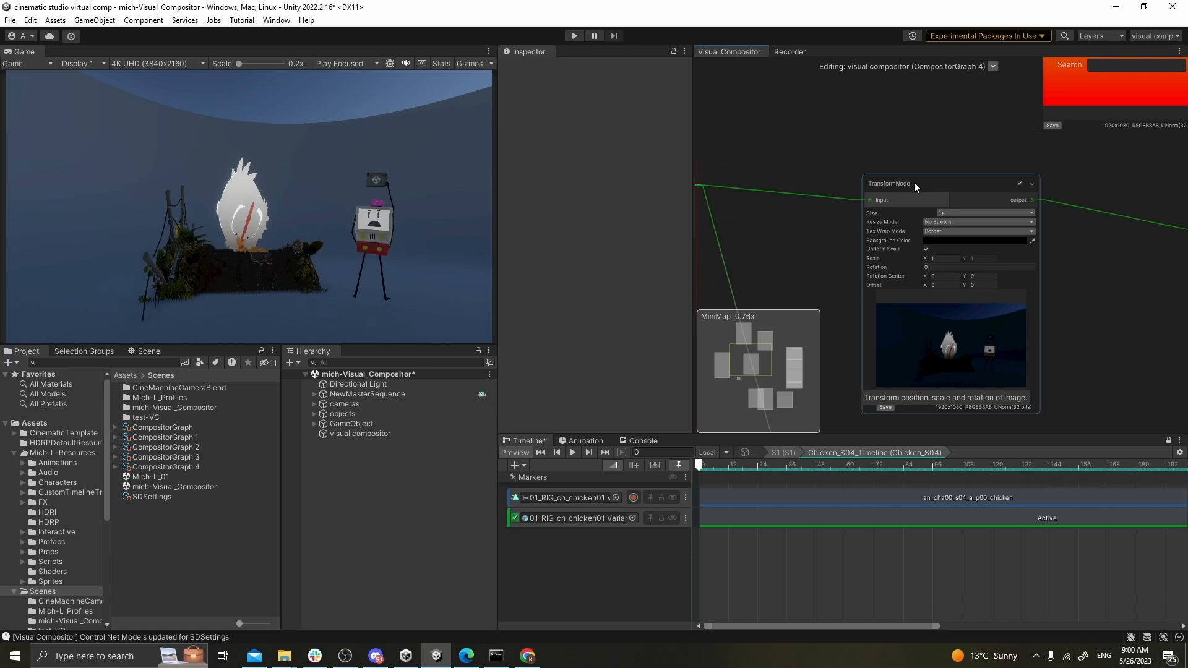
{"action": "middle_click_drag", "start_coordinate": [791, 184], "coordinate": [621, 154]}
{"action": "middle_click_drag", "start_coordinate": [1025, 185], "coordinate": [657, 163]}
{"action": "middle_click_drag", "start_coordinate": [775, 187], "coordinate": [1178, 160]}
{"action": "scroll", "coordinate": [945, 154], "scroll_direction": "up", "scroll_amount": 1}
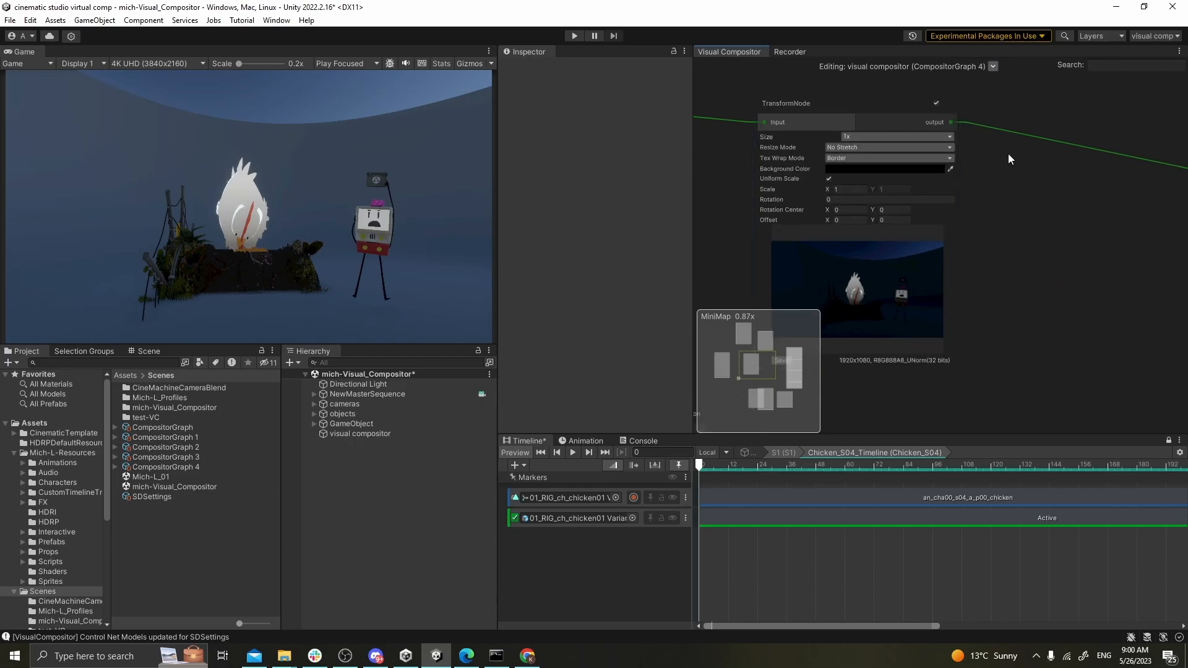
{"action": "middle_click_drag", "start_coordinate": [1008, 154], "coordinate": [1055, 192]}
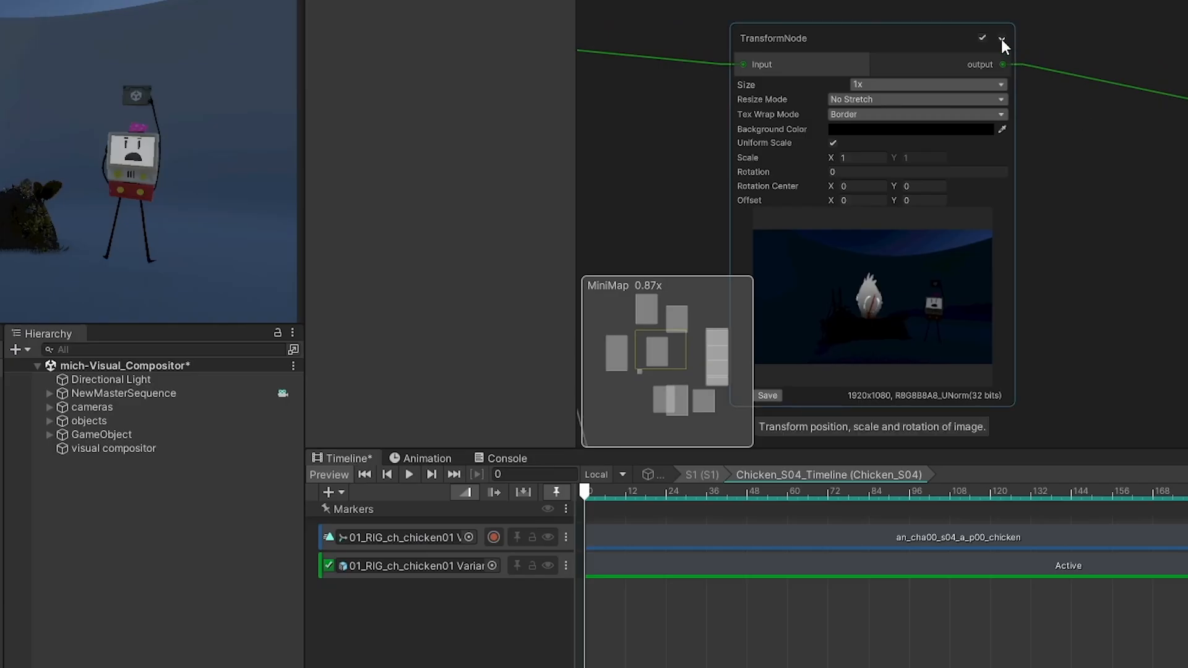
{"action": "left_click", "coordinate": [1001, 39]}
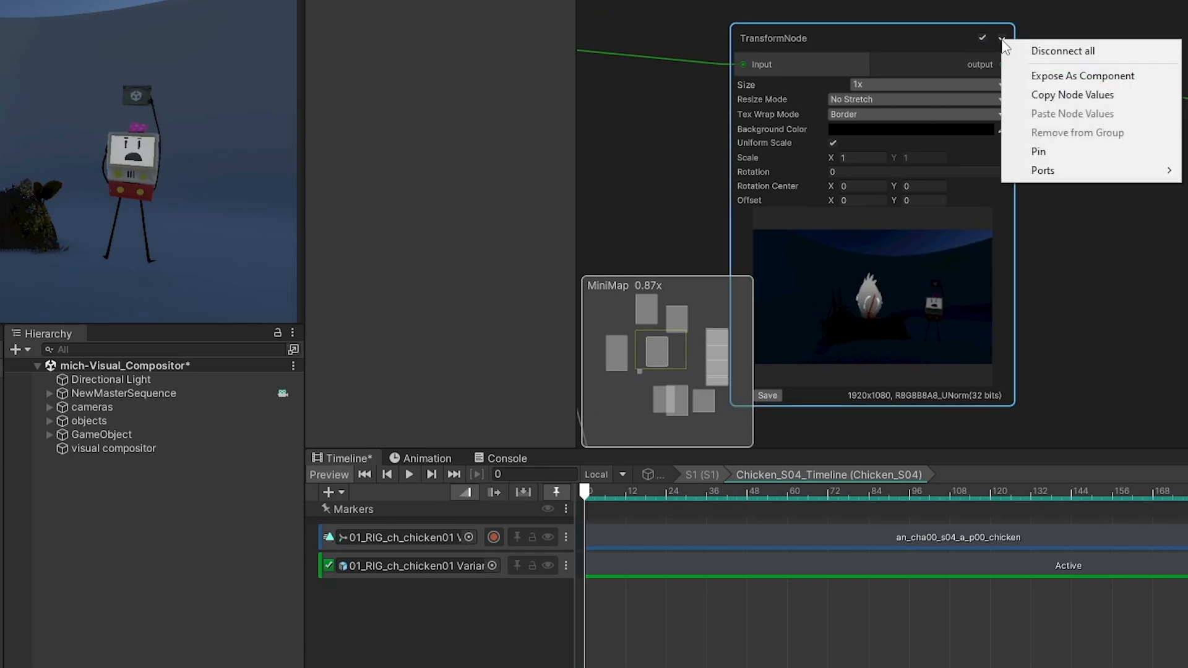
{"action": "left_click", "coordinate": [1064, 76]}
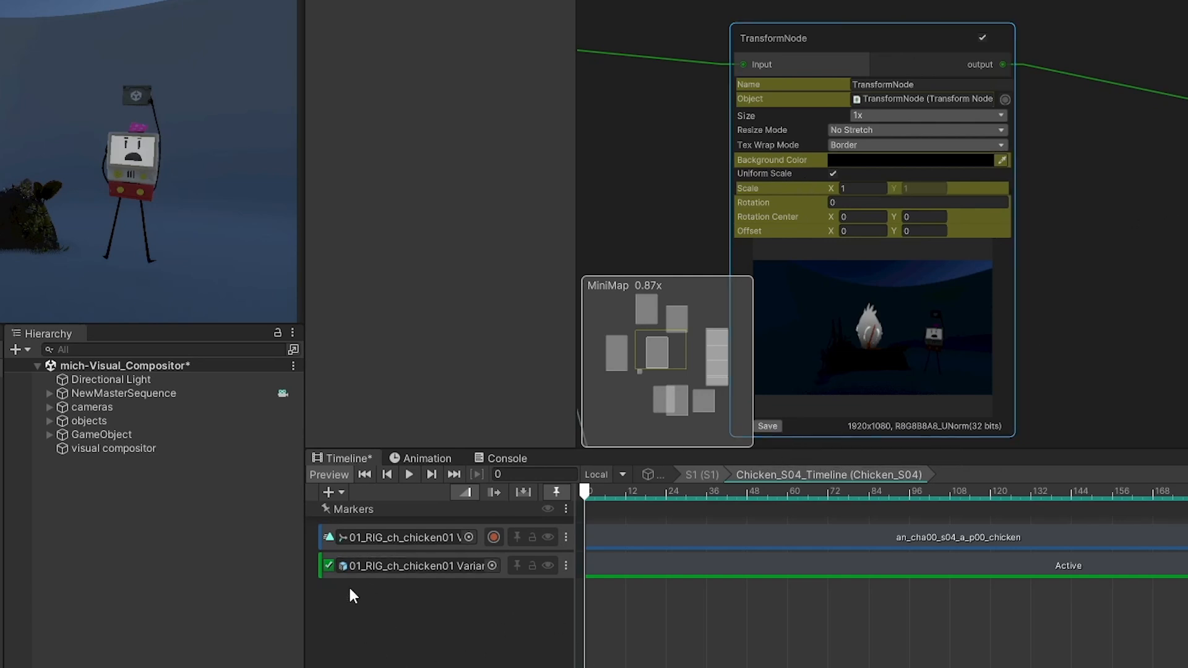
Step: Add a Transform Node Track to the chicken timeline and bind the TransformNode's exposed object to it
{"action": "right_click", "coordinate": [410, 624]}
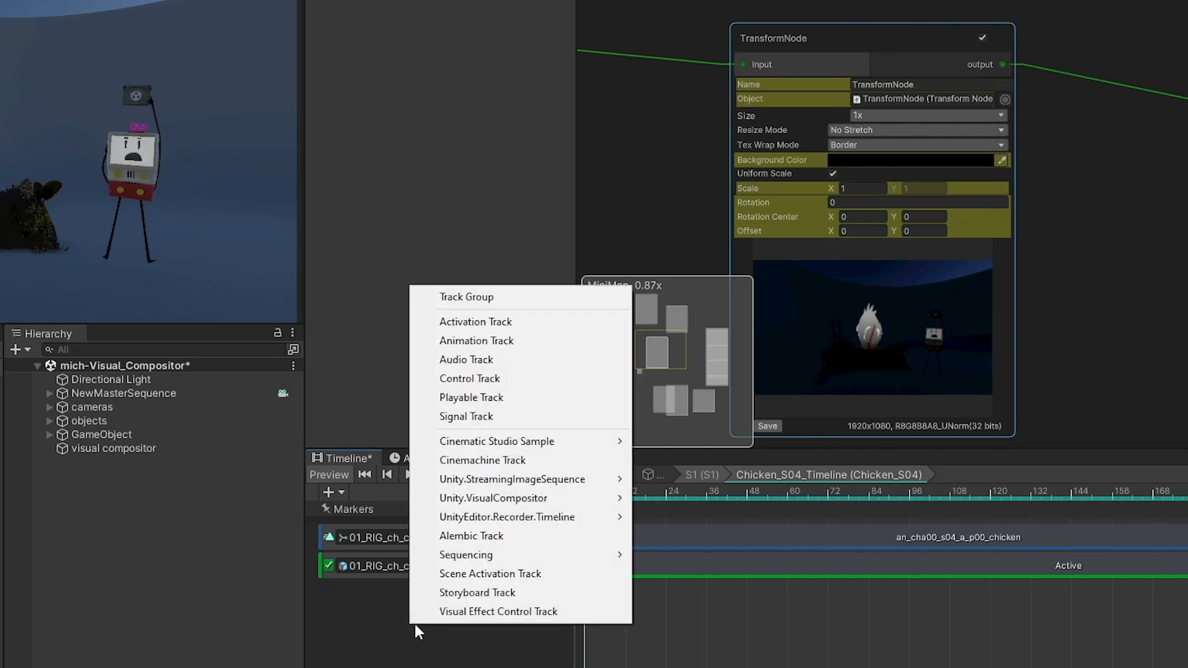
{"action": "mouse_move", "coordinate": [526, 500]}
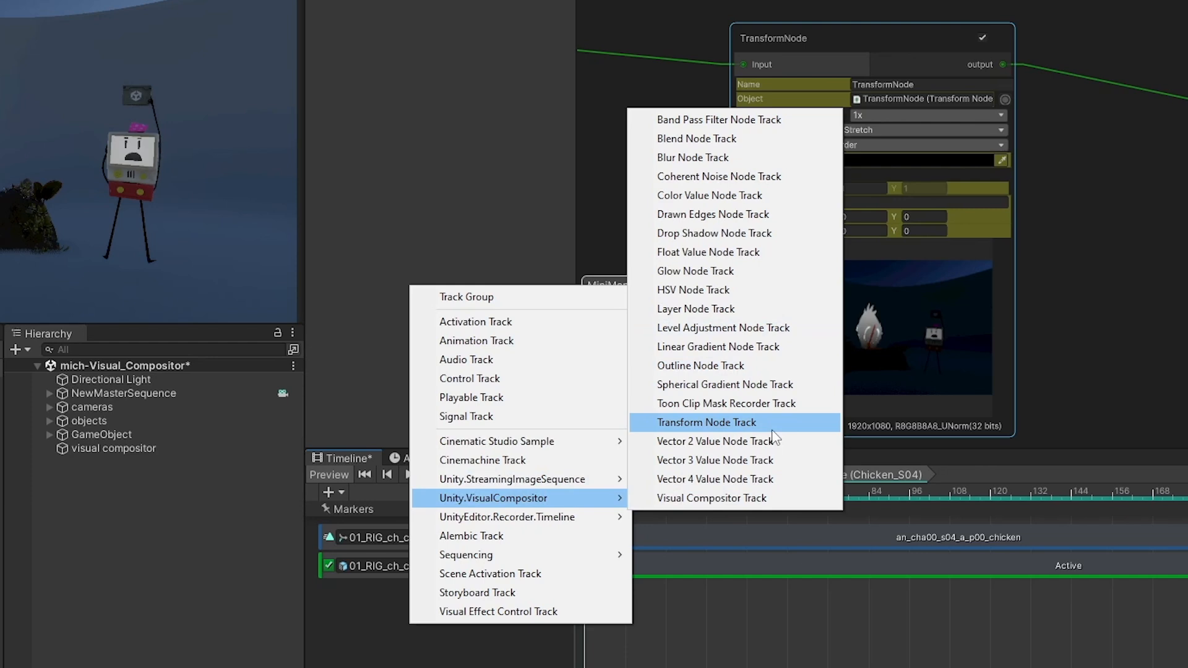
{"action": "left_click", "coordinate": [709, 423]}
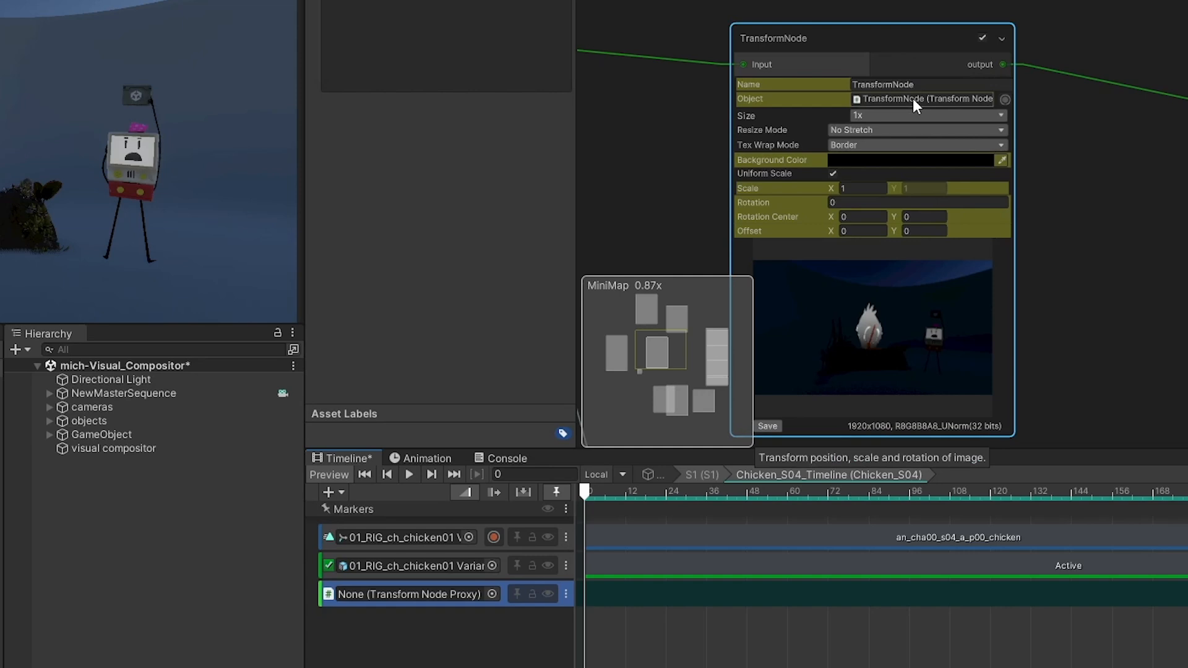
{"action": "left_click_drag", "start_coordinate": [912, 98], "coordinate": [410, 600]}
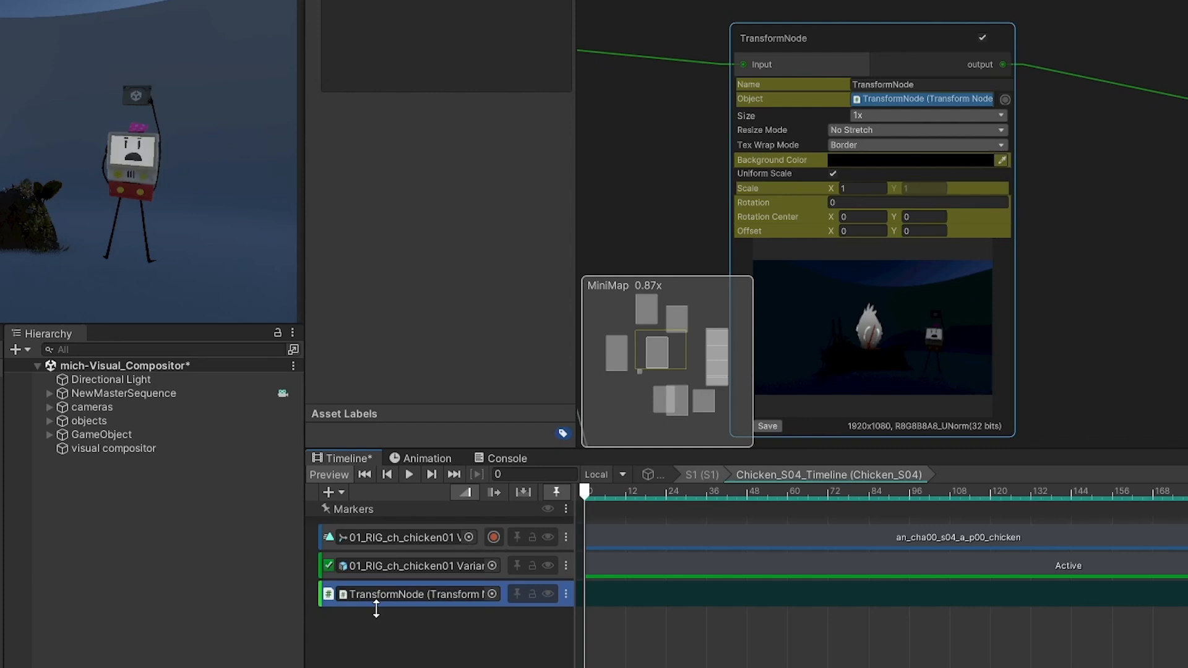
Step: Add a Transform Node Playable Asset clip to the new track, starting at frame 0 and ending at frame 258
{"action": "right_click", "coordinate": [651, 601]}
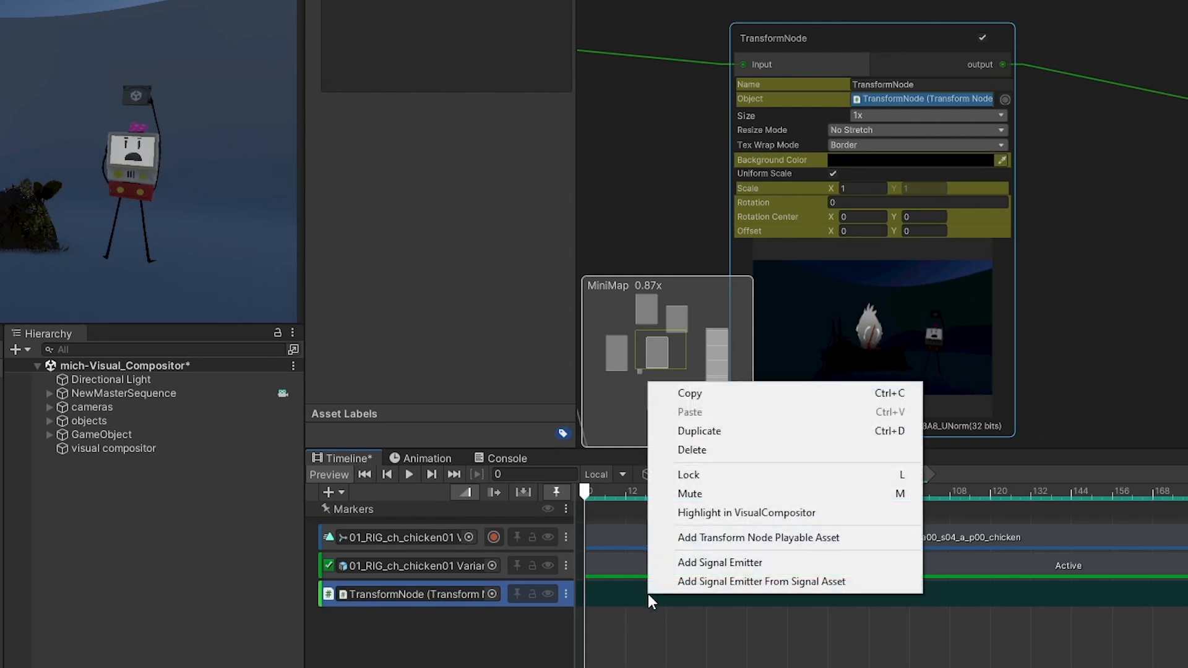
{"action": "left_click", "coordinate": [740, 548]}
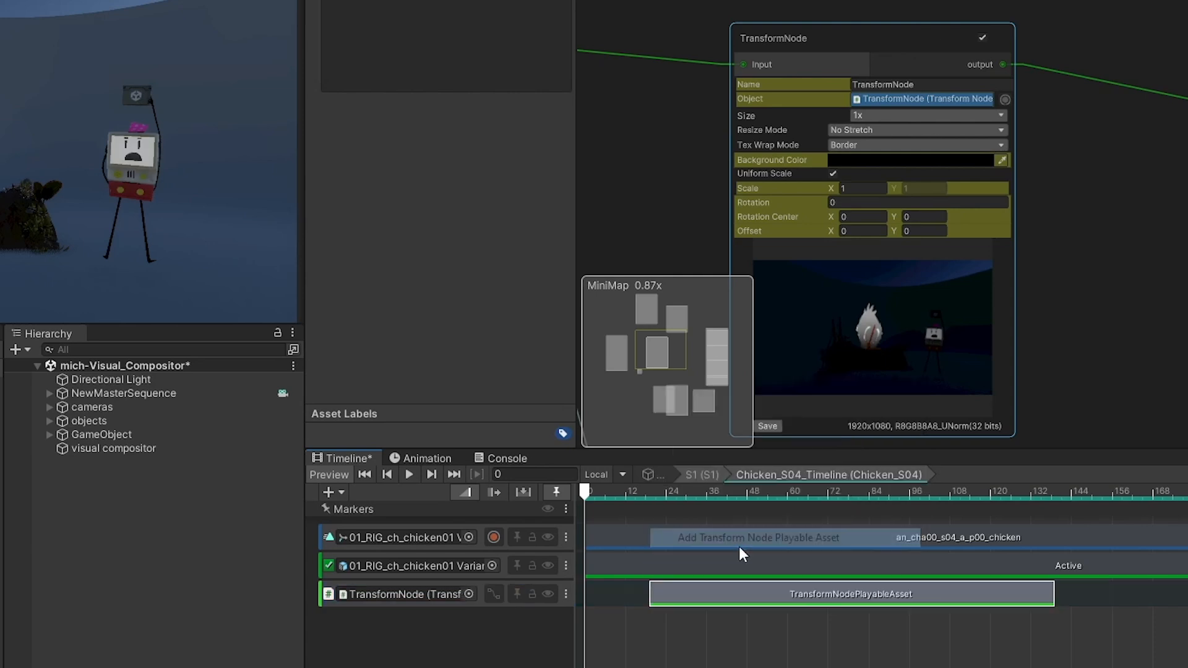
{"action": "left_click_drag", "start_coordinate": [730, 593], "coordinate": [652, 599]}
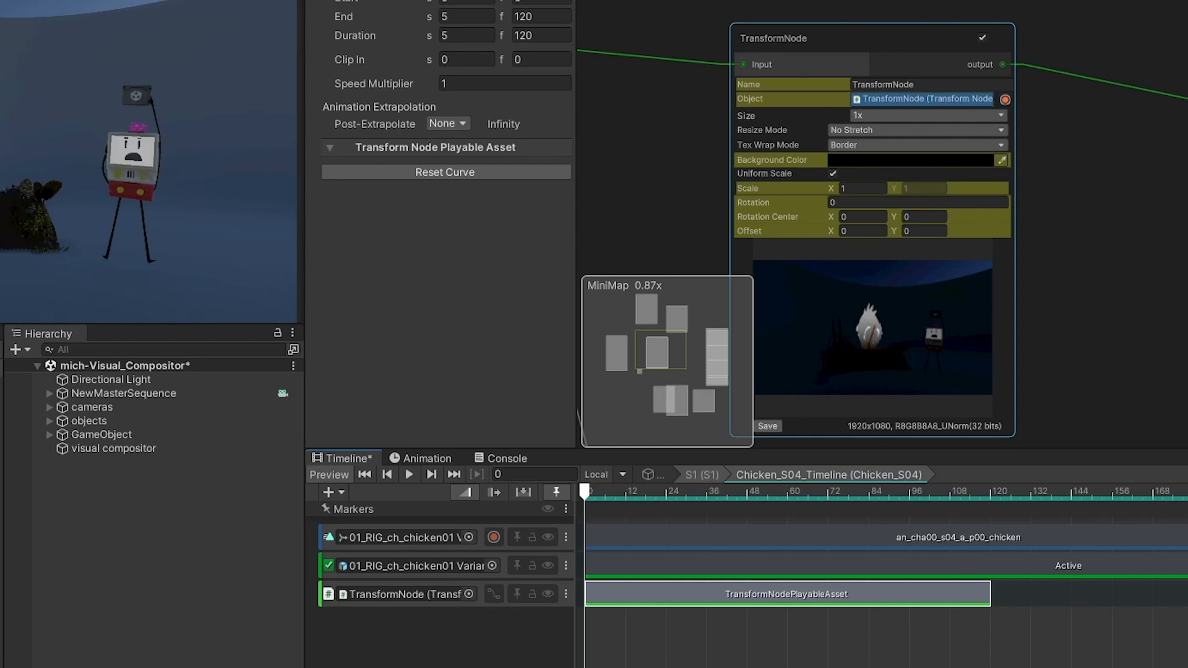
{"action": "scroll", "coordinate": [896, 593], "scroll_direction": "down", "scroll_amount": 1}
{"action": "scroll", "coordinate": [896, 592], "scroll_direction": "up", "scroll_amount": 2}
{"action": "scroll", "coordinate": [896, 592], "scroll_direction": "down", "scroll_amount": 3}
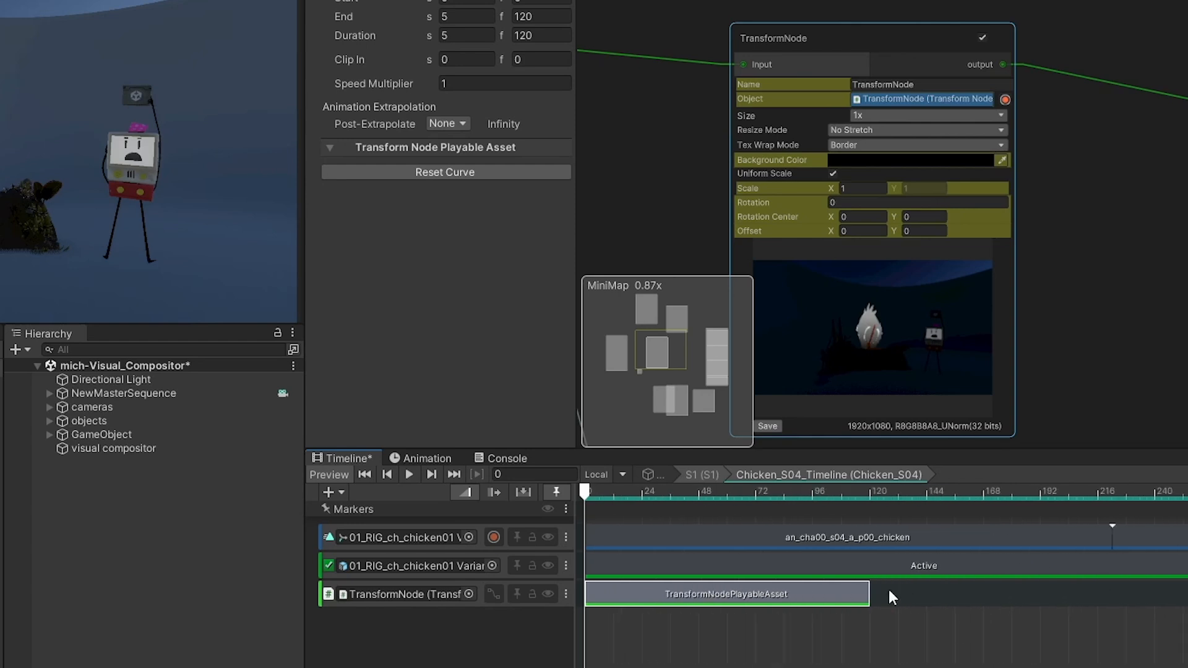
{"action": "left_click_drag", "start_coordinate": [866, 586], "coordinate": [1186, 589]}
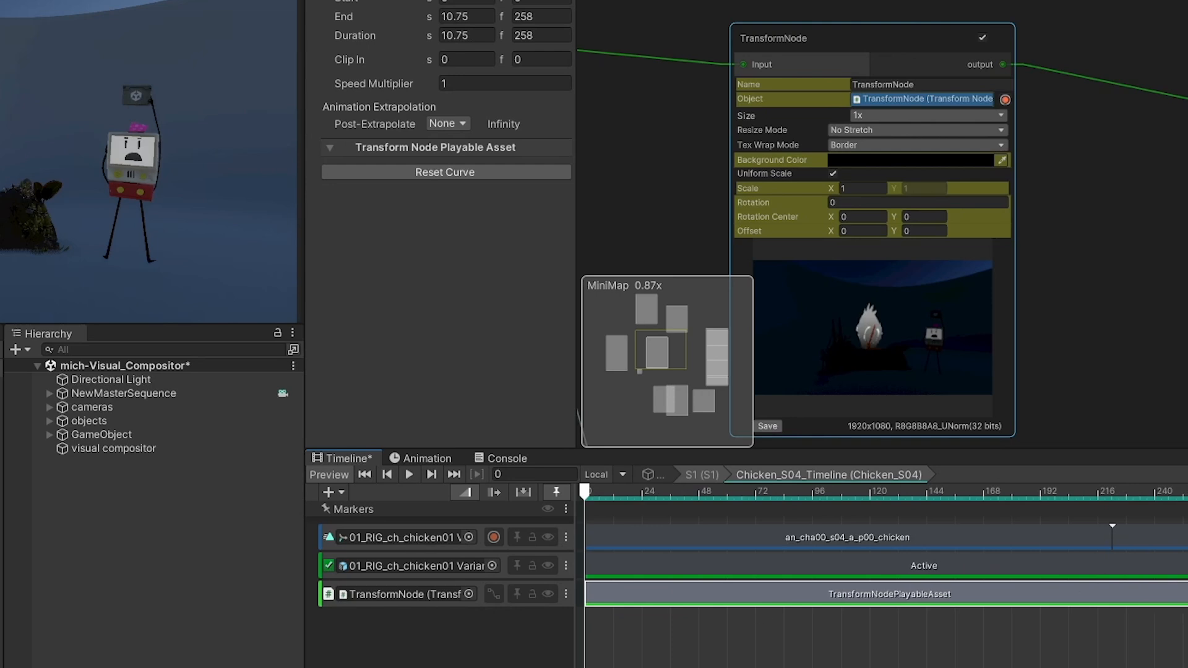
{"action": "left_click_drag", "start_coordinate": [586, 492], "coordinate": [503, 524]}
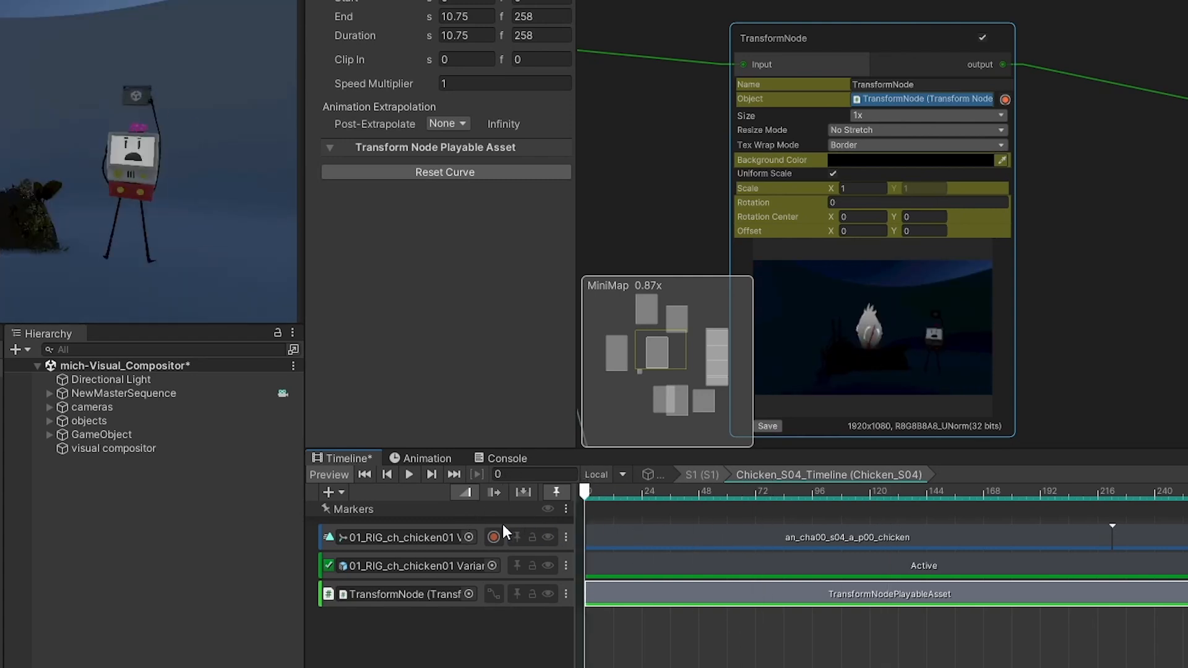
Step: Show the TransformNode track's clip property curves and start keyframe recording on the TransformNode
{"action": "left_click", "coordinate": [493, 593]}
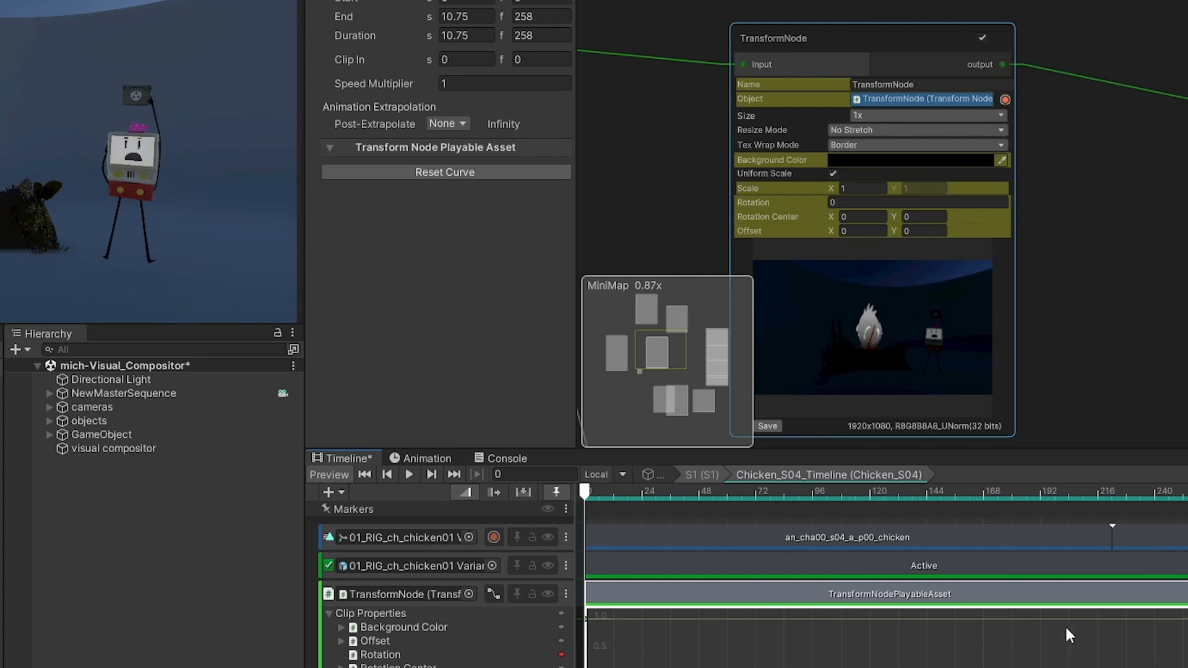
{"action": "left_click_drag", "start_coordinate": [610, 492], "coordinate": [565, 508]}
{"action": "left_click", "coordinate": [1002, 102]}
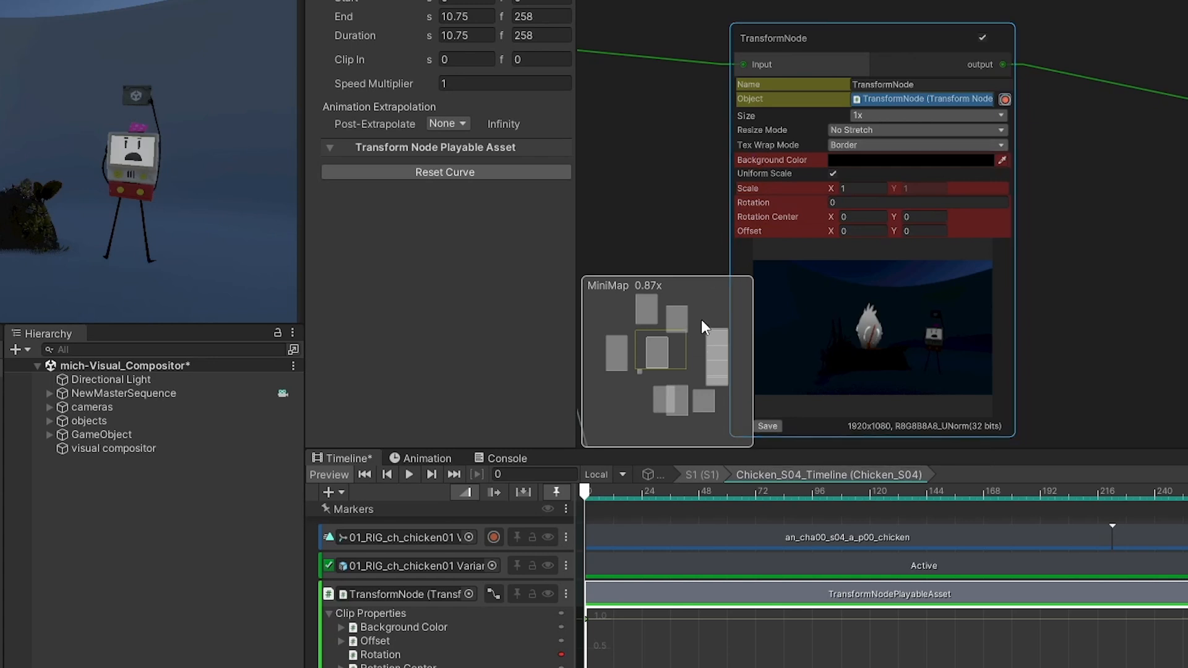
{"action": "left_click_drag", "start_coordinate": [591, 485], "coordinate": [663, 491]}
{"action": "left_click_drag", "start_coordinate": [592, 462], "coordinate": [444, 485]}
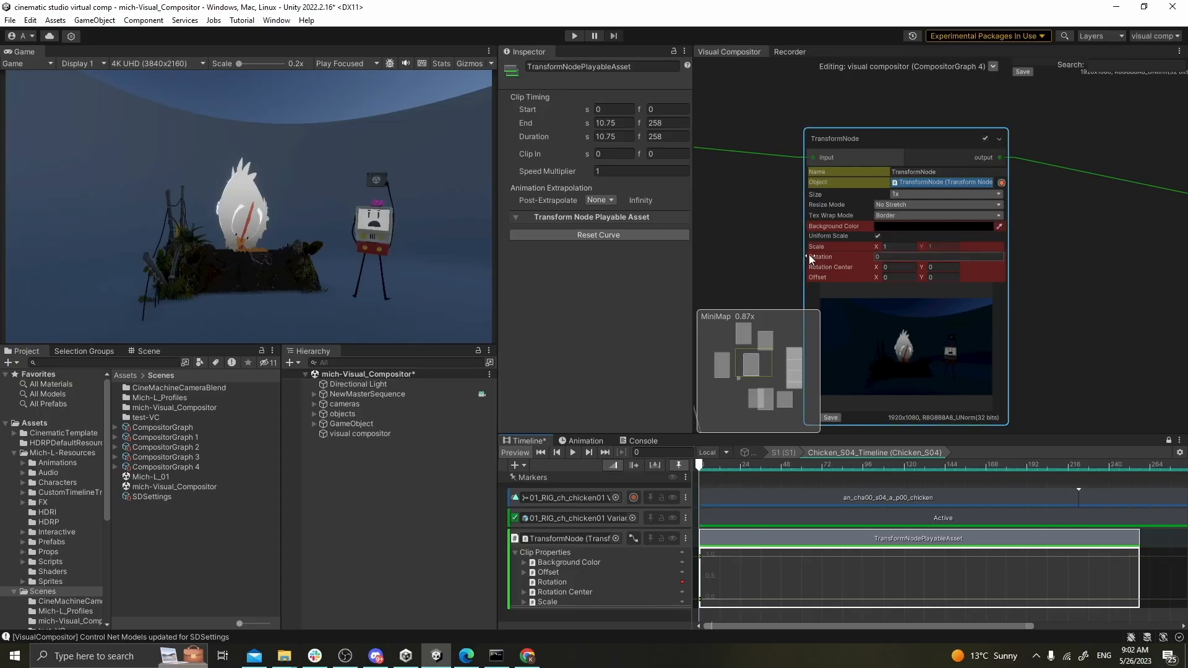
Step: Keyframe the TransformNode's Rotation at 15.57 on frame 0 and at -28.4 near frame 100
{"action": "left_click_drag", "start_coordinate": [815, 256], "coordinate": [984, 266]}
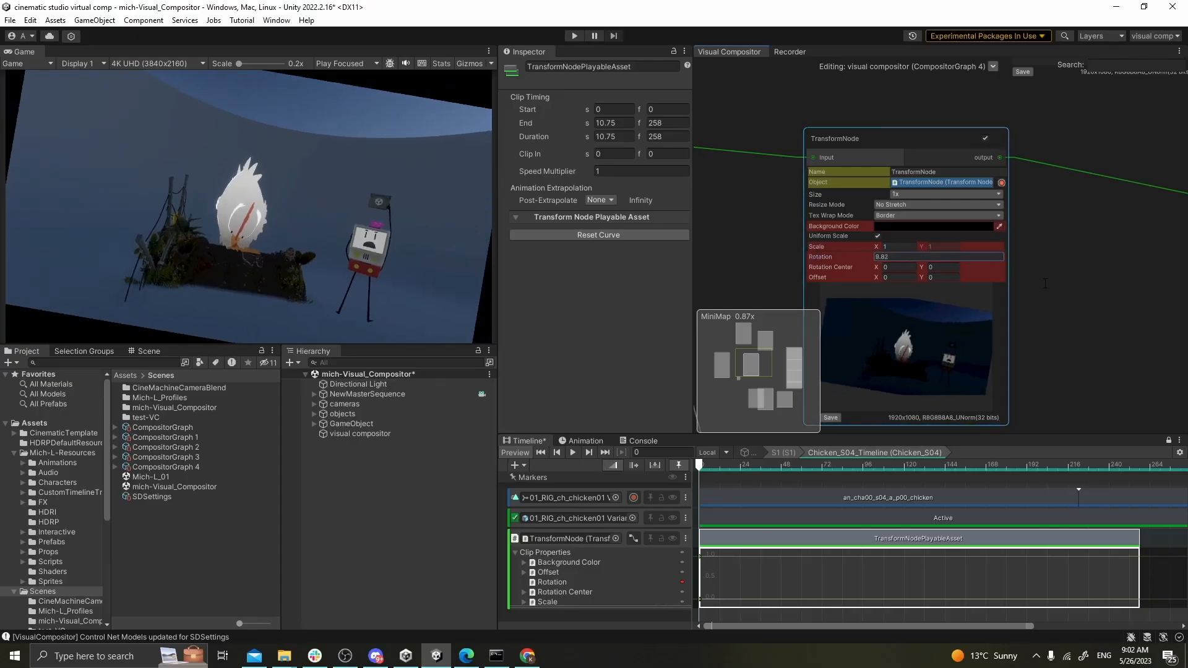
{"action": "left_click_drag", "start_coordinate": [697, 461], "coordinate": [871, 491]}
{"action": "left_click_drag", "start_coordinate": [867, 258], "coordinate": [640, 247]}
Step: Keyframe the TransformNode's Offset X at about -165 on frame 153 and at 190.48 on frame 0
{"action": "left_click_drag", "start_coordinate": [875, 468], "coordinate": [960, 494]}
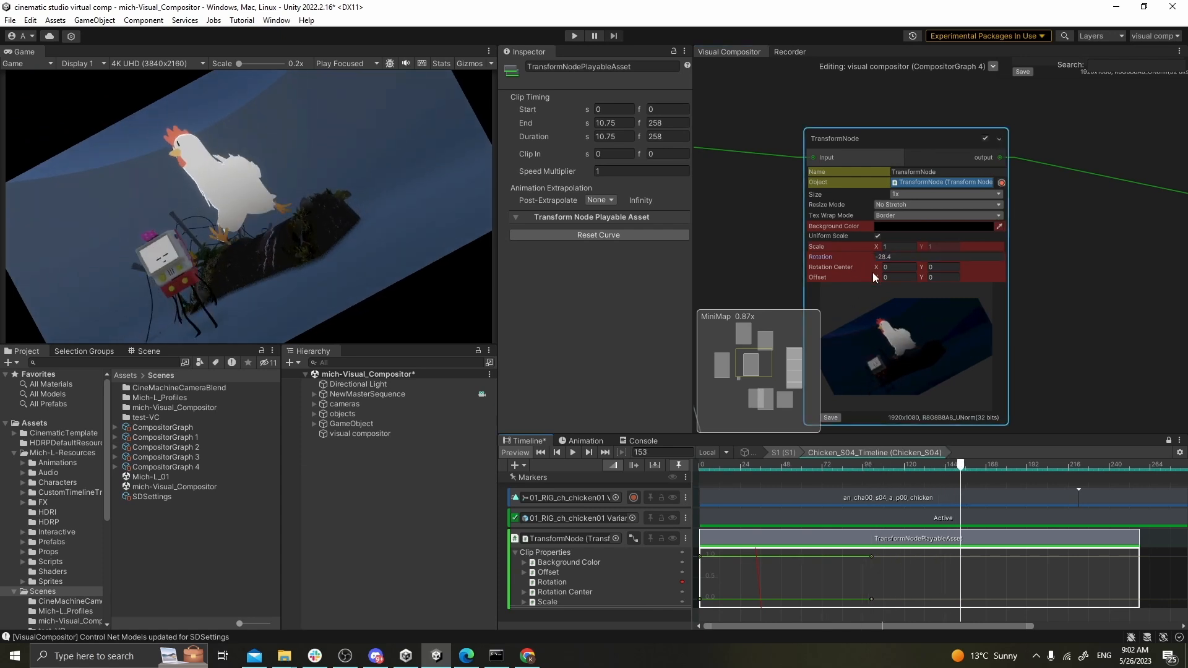
{"action": "left_click_drag", "start_coordinate": [874, 277], "coordinate": [1103, 149]}
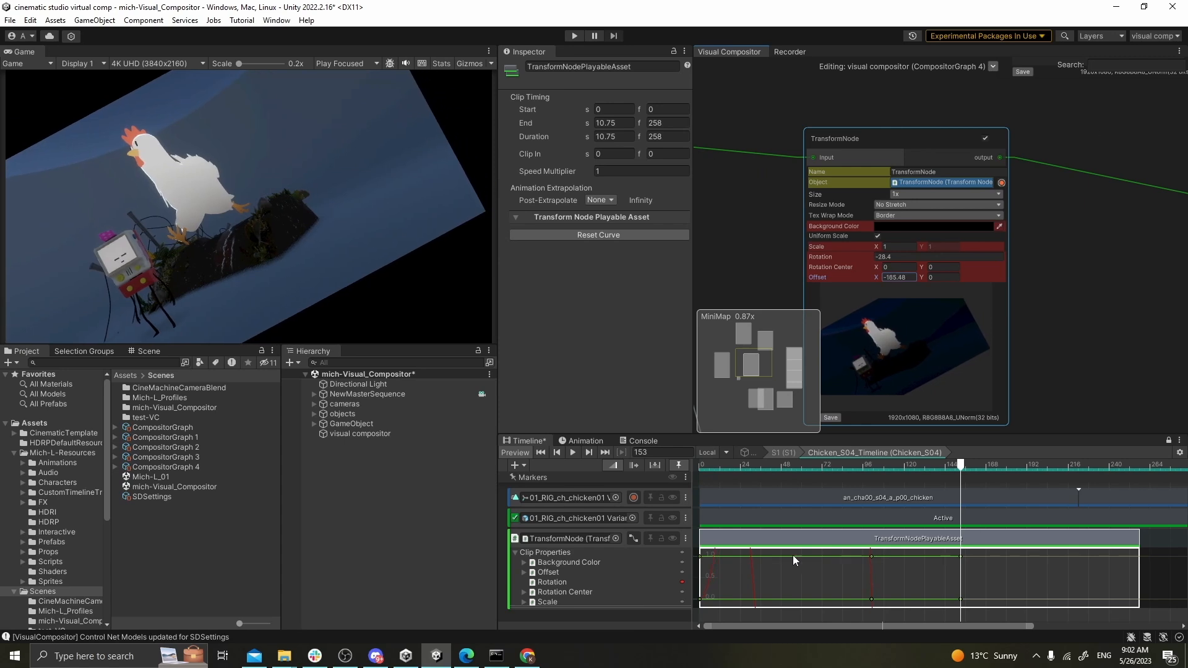
{"action": "left_click_drag", "start_coordinate": [840, 462], "coordinate": [699, 470]}
{"action": "left_click_drag", "start_coordinate": [876, 277], "coordinate": [377, 440]}
Step: Return the timeline to frame 0 and play back the TransformNode animation
{"action": "left_click_drag", "start_coordinate": [699, 465], "coordinate": [681, 596]}
{"action": "left_click_drag", "start_coordinate": [699, 465], "coordinate": [670, 463]}
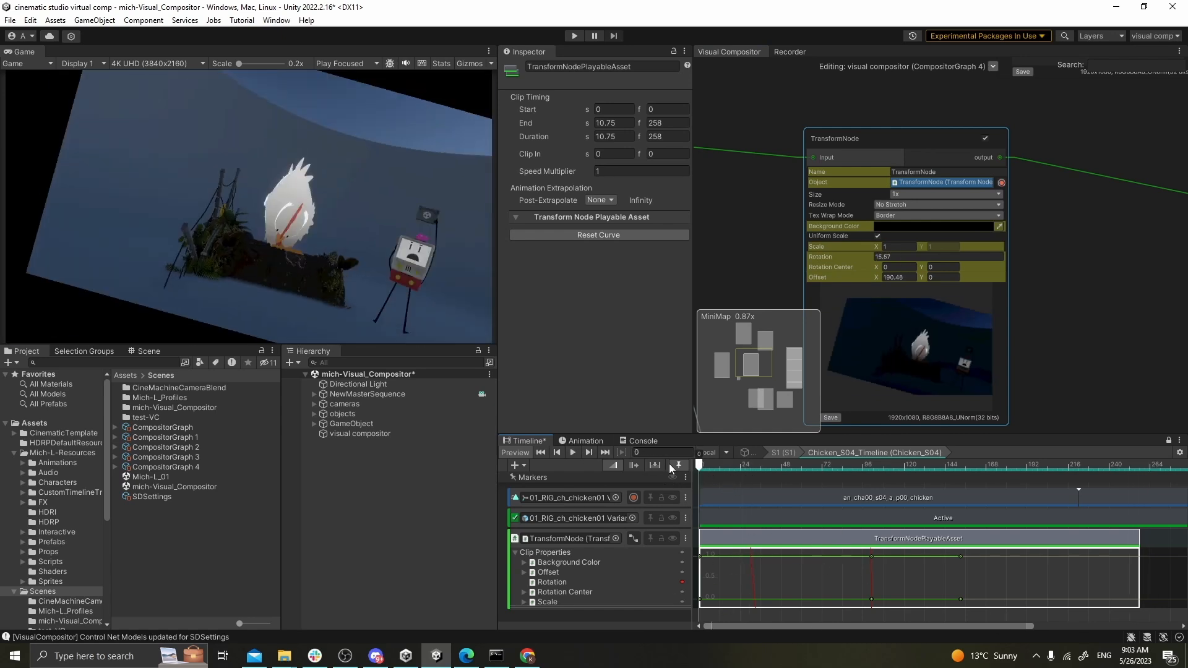
{"action": "left_click", "coordinate": [572, 452]}
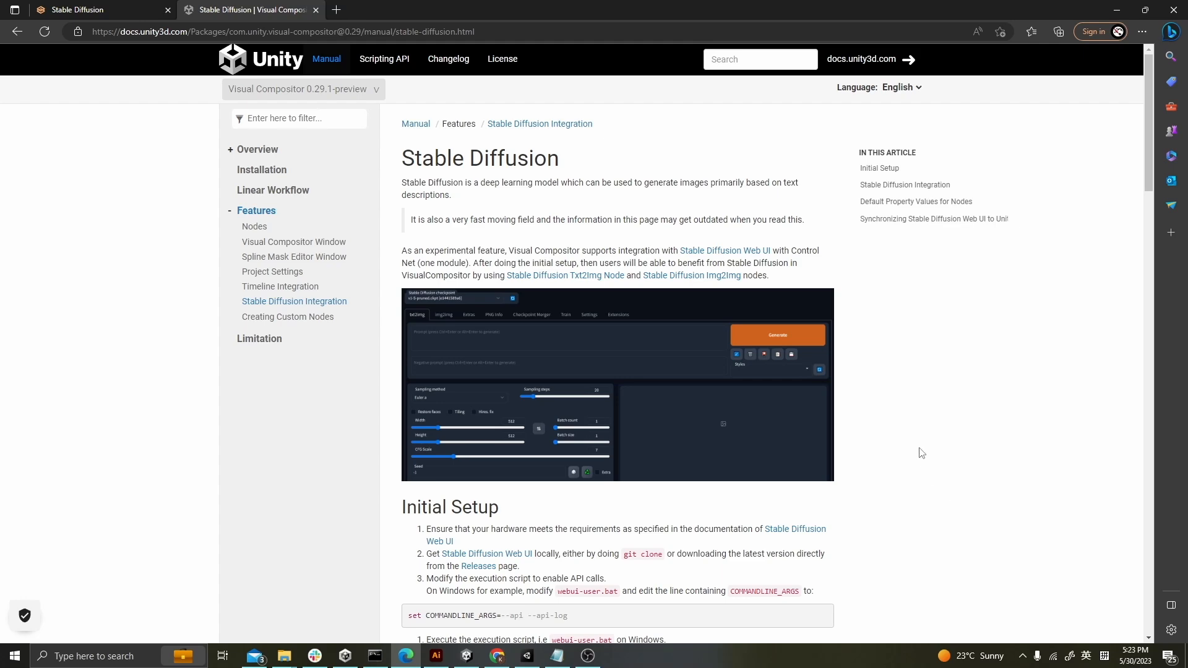
Step: Skim the Stable Diffusion integration documentation page, including its initial setup instructions
{"action": "scroll", "coordinate": [921, 453], "scroll_direction": "down", "scroll_amount": 5}
{"action": "scroll", "coordinate": [921, 453], "scroll_direction": "up", "scroll_amount": 5}
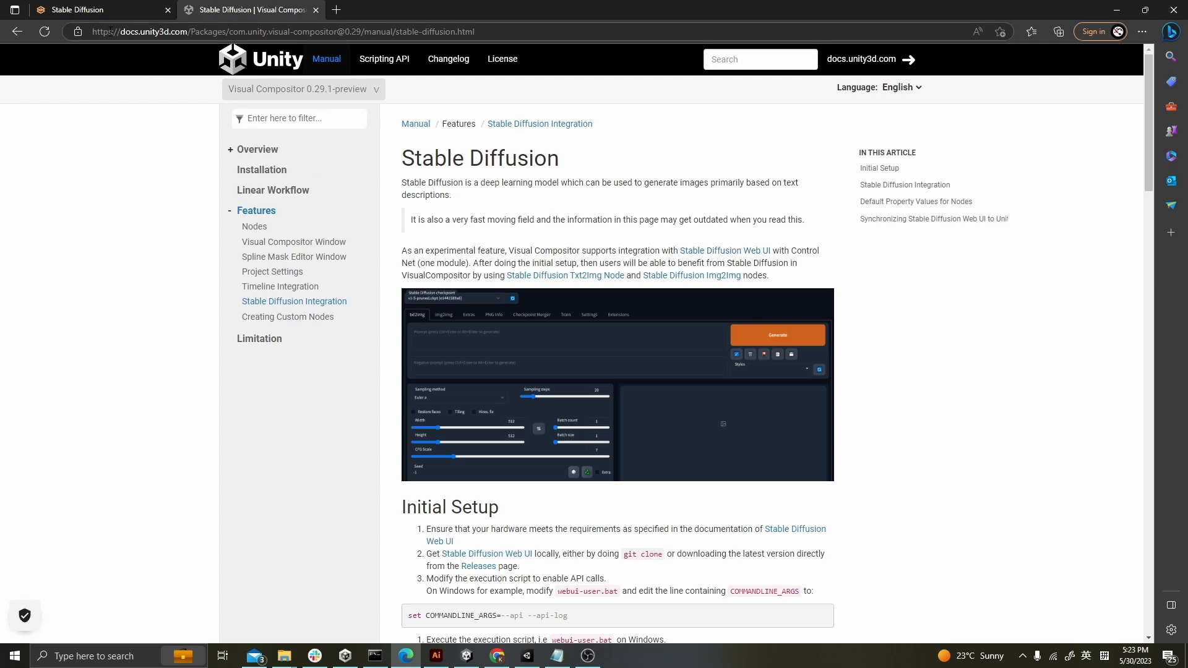
Step: Inspect the Stable Diffusion Web UI's txt2img page and its list of installed extensions
{"action": "left_click", "coordinate": [102, 10]}
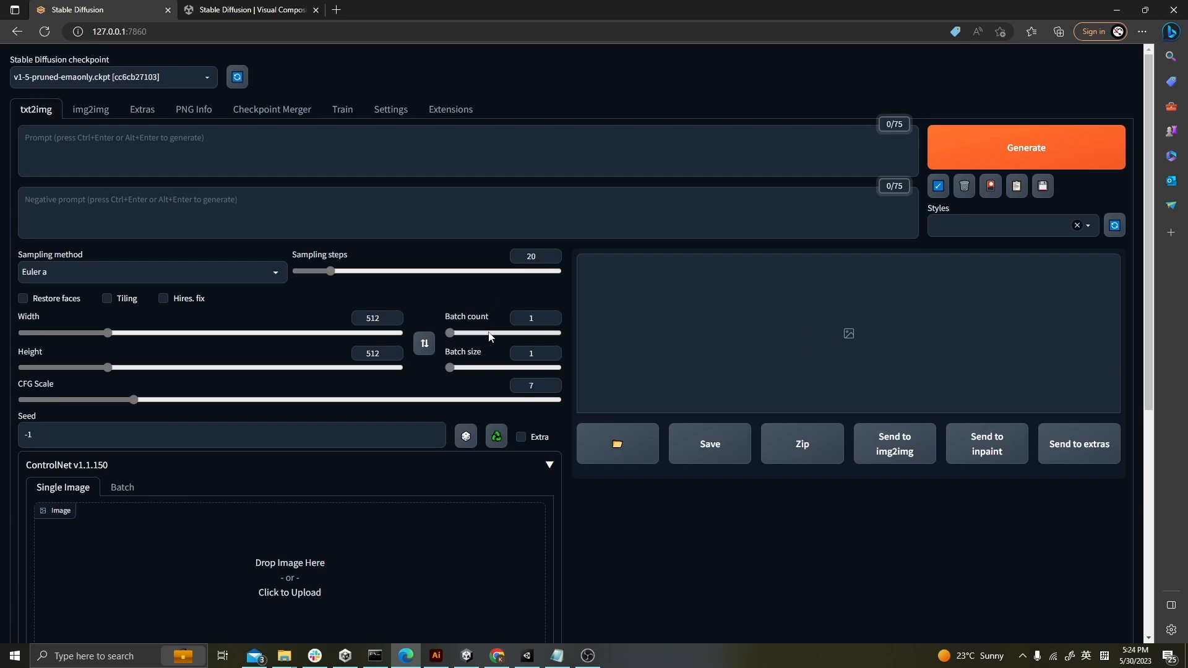
{"action": "scroll", "coordinate": [584, 333], "scroll_direction": "down", "scroll_amount": 6}
{"action": "scroll", "coordinate": [599, 333], "scroll_direction": "up", "scroll_amount": 6}
{"action": "left_click", "coordinate": [446, 111]}
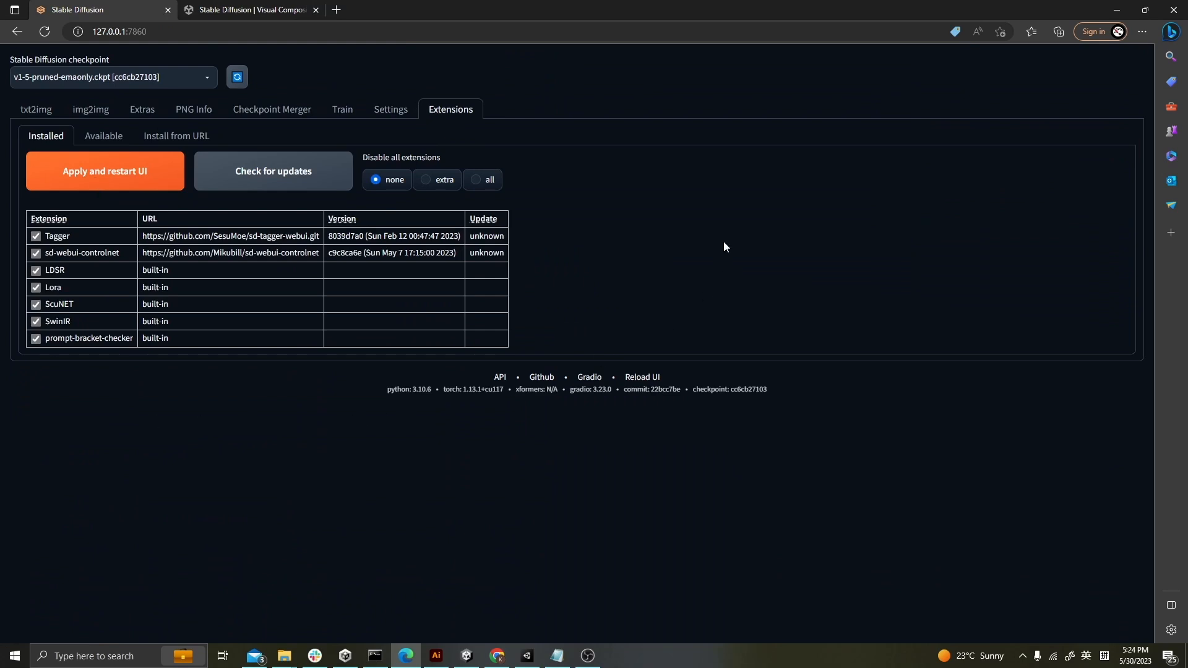
Step: Return to the Stable Diffusion documentation page and review the initial setup and ControlNet installation instructions
{"action": "key", "text": "ctrl+Tab"}
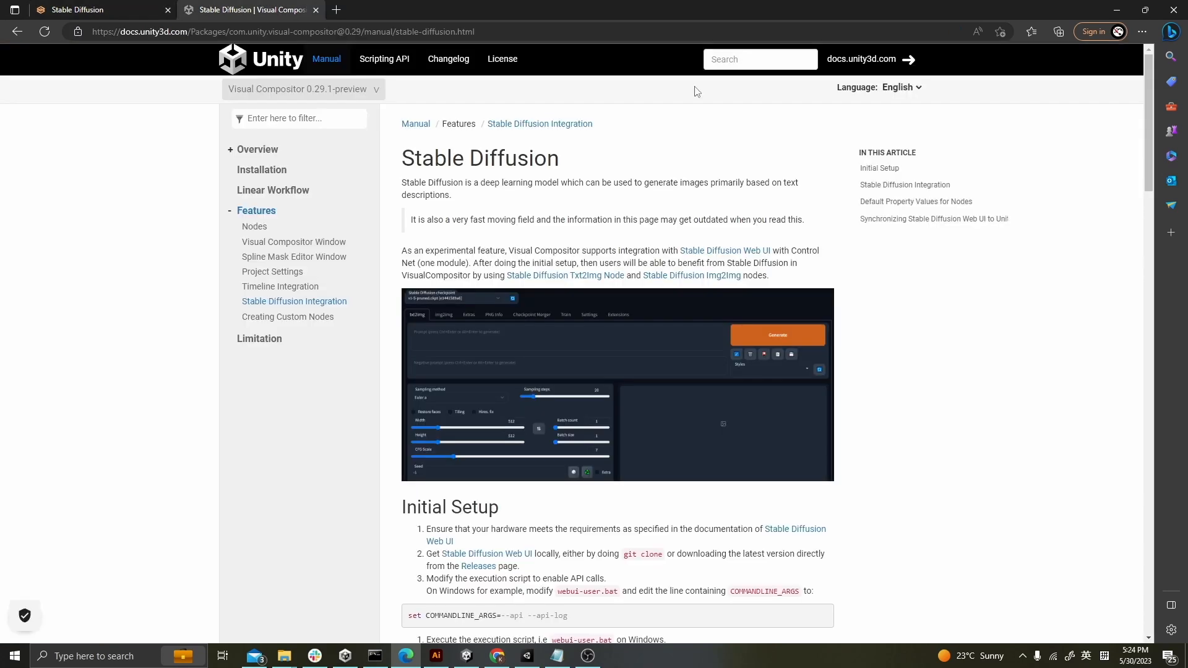
{"action": "scroll", "coordinate": [678, 152], "scroll_direction": "down", "scroll_amount": 5}
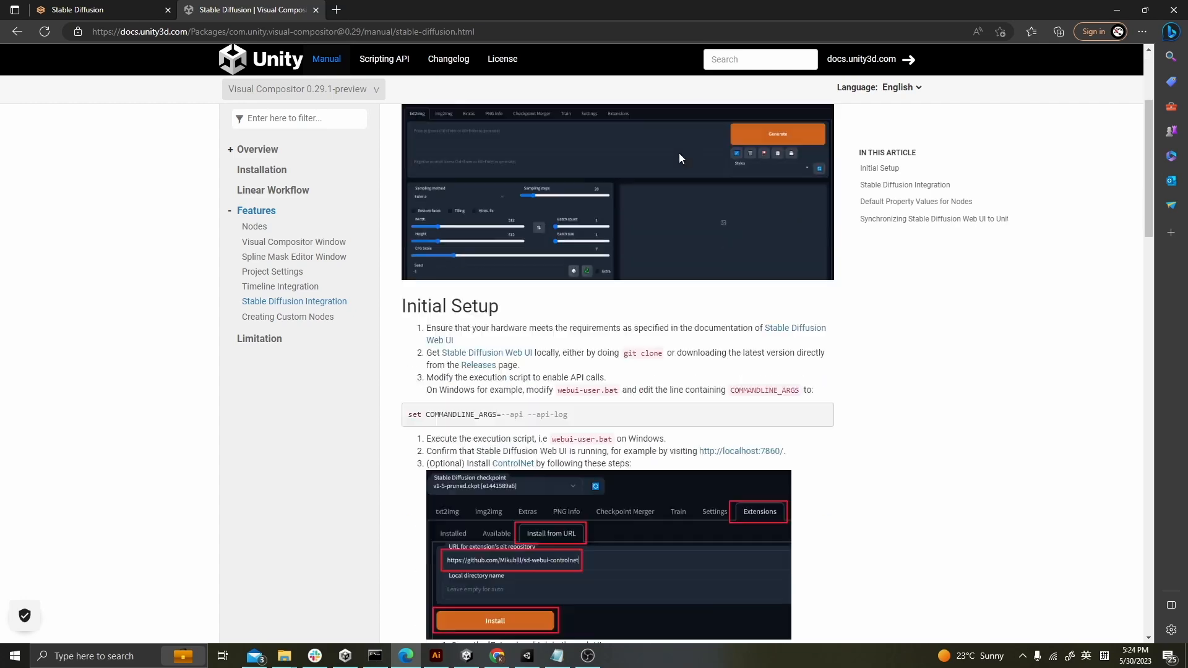
{"action": "scroll", "coordinate": [834, 355], "scroll_direction": "down", "scroll_amount": 5}
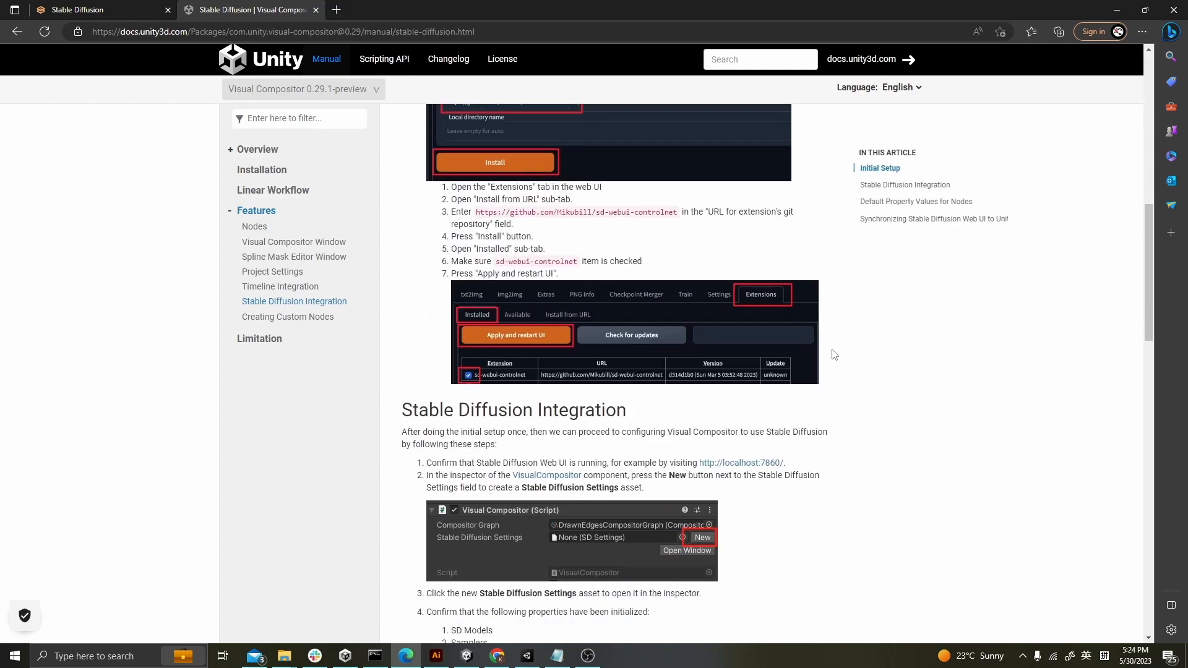
{"action": "scroll", "coordinate": [834, 355], "scroll_direction": "up", "scroll_amount": 5}
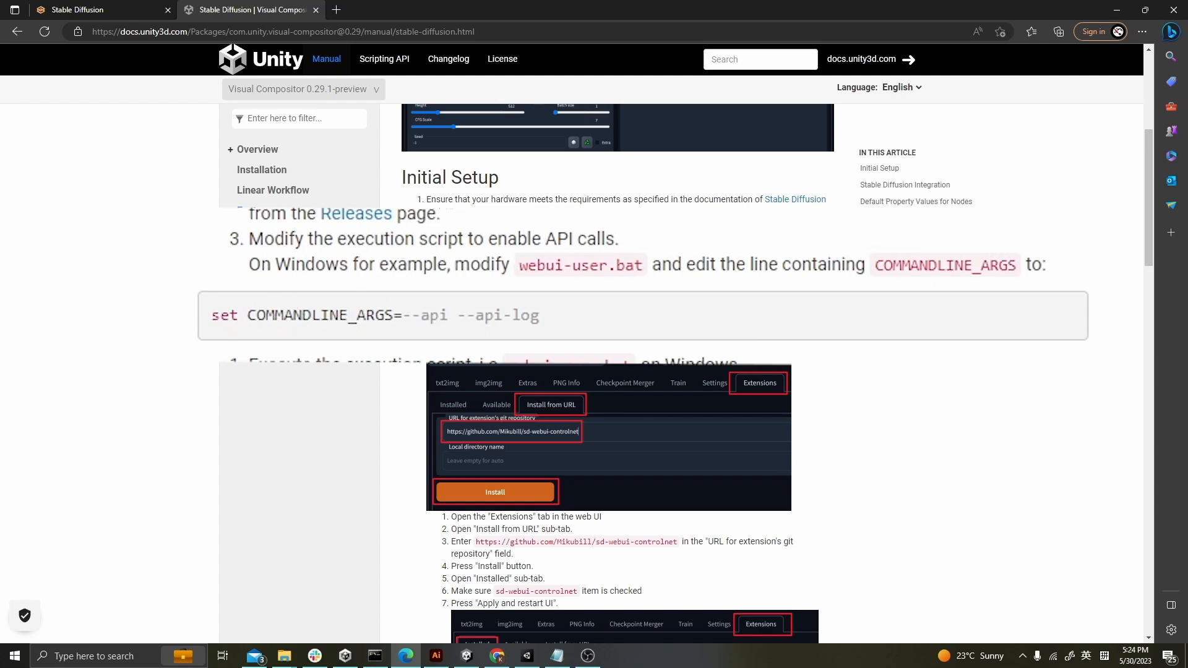
Step: Locate the webui-user batch file in the stable-diffusion-webui folder in File Explorer
{"action": "left_click", "coordinate": [283, 655]}
{"action": "left_click", "coordinate": [231, 625]}
{"action": "left_click", "coordinate": [372, 597]}
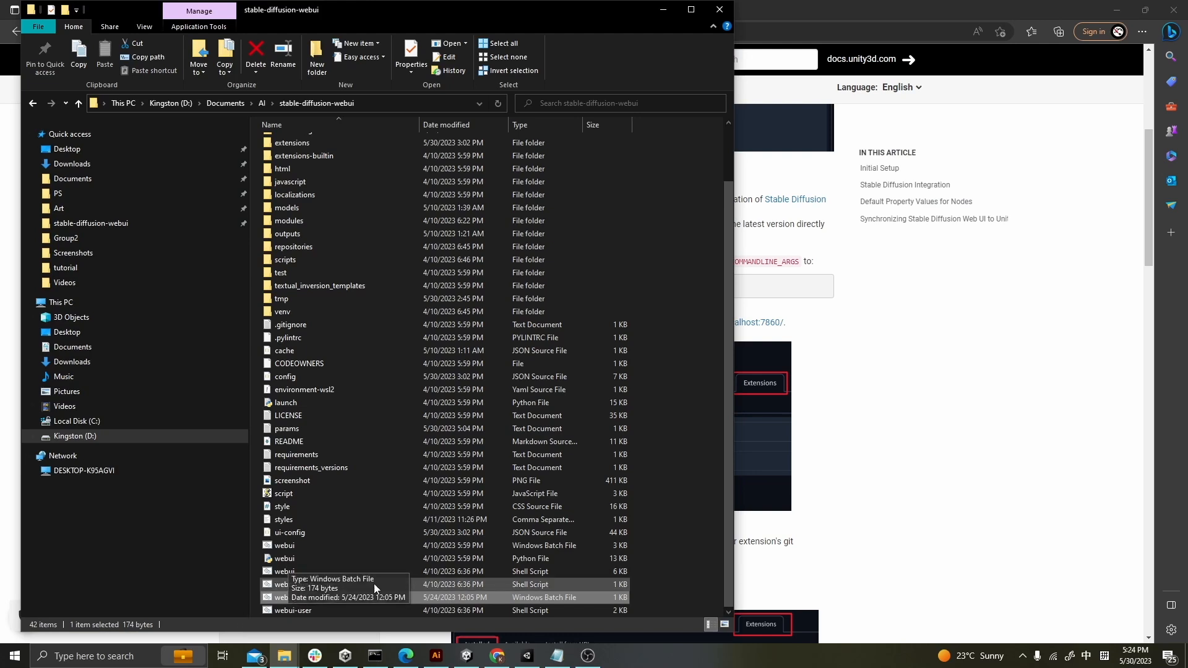
{"action": "left_click", "coordinate": [564, 648]}
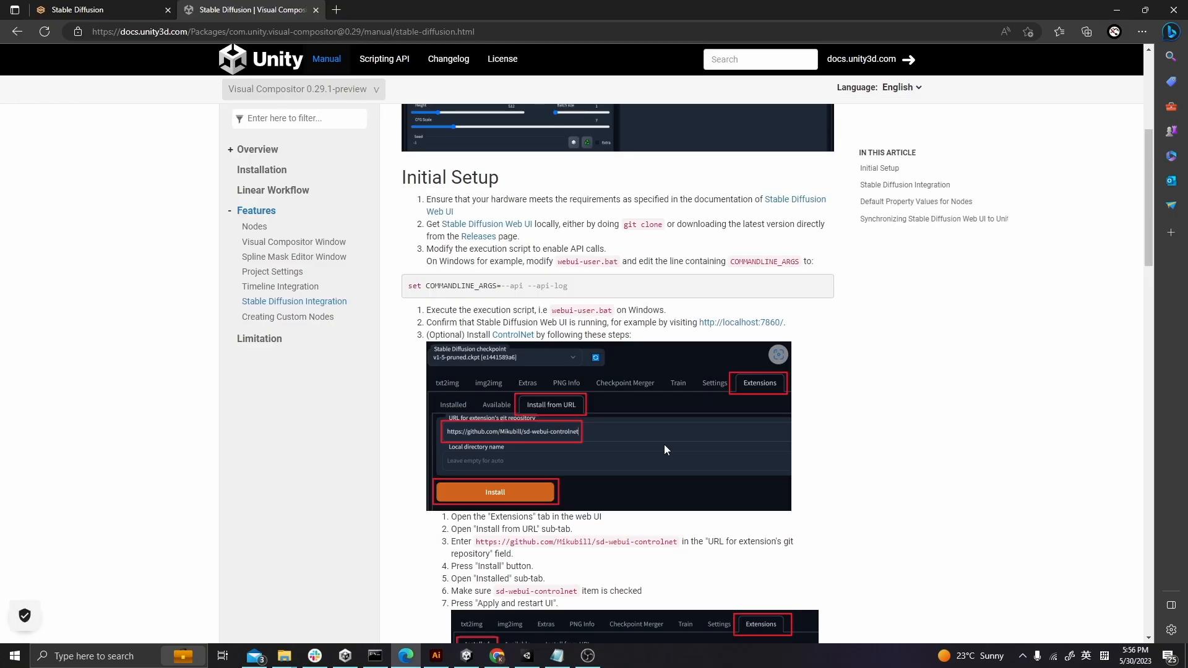
Step: Switch to Unity and create a new Stable Diffusion Settings asset on the Visual Compositor object's Visual Compositor component
{"action": "left_click", "coordinate": [531, 660]}
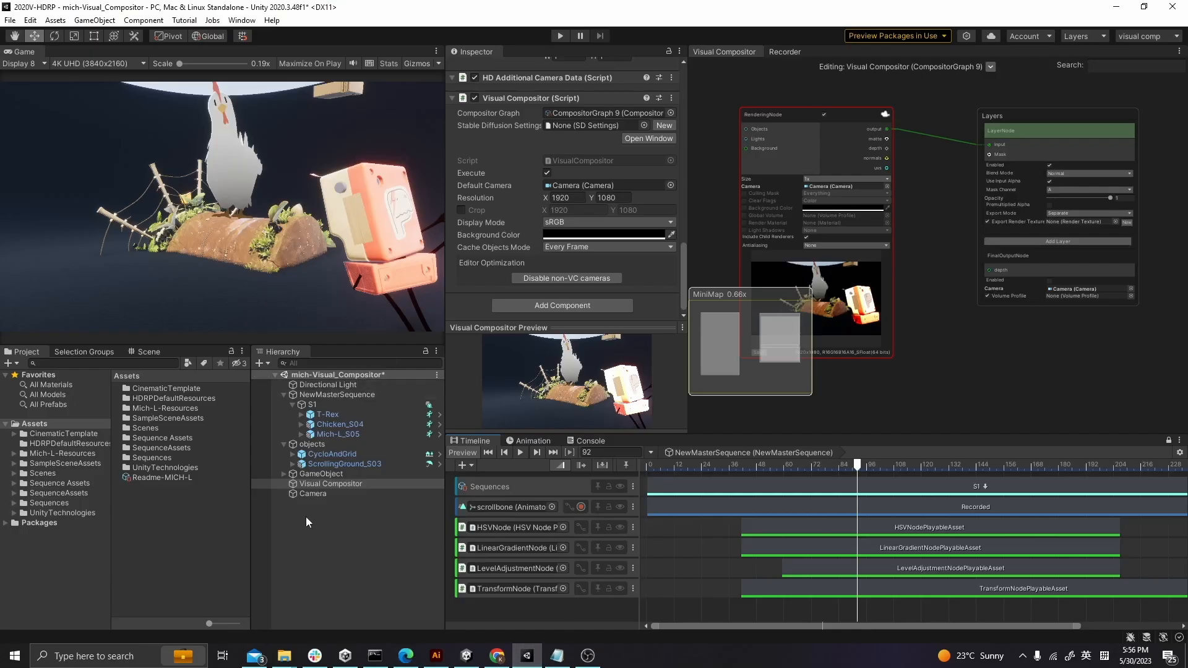
{"action": "left_click", "coordinate": [340, 483]}
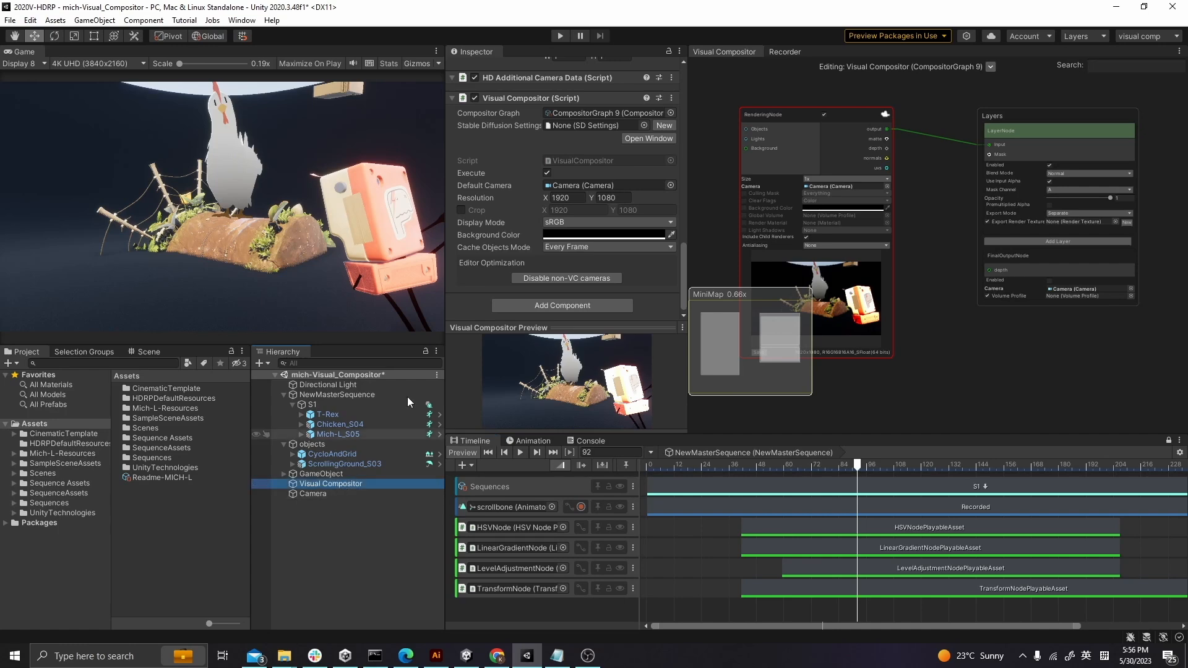
{"action": "scroll", "coordinate": [480, 224], "scroll_direction": "up", "scroll_amount": 5}
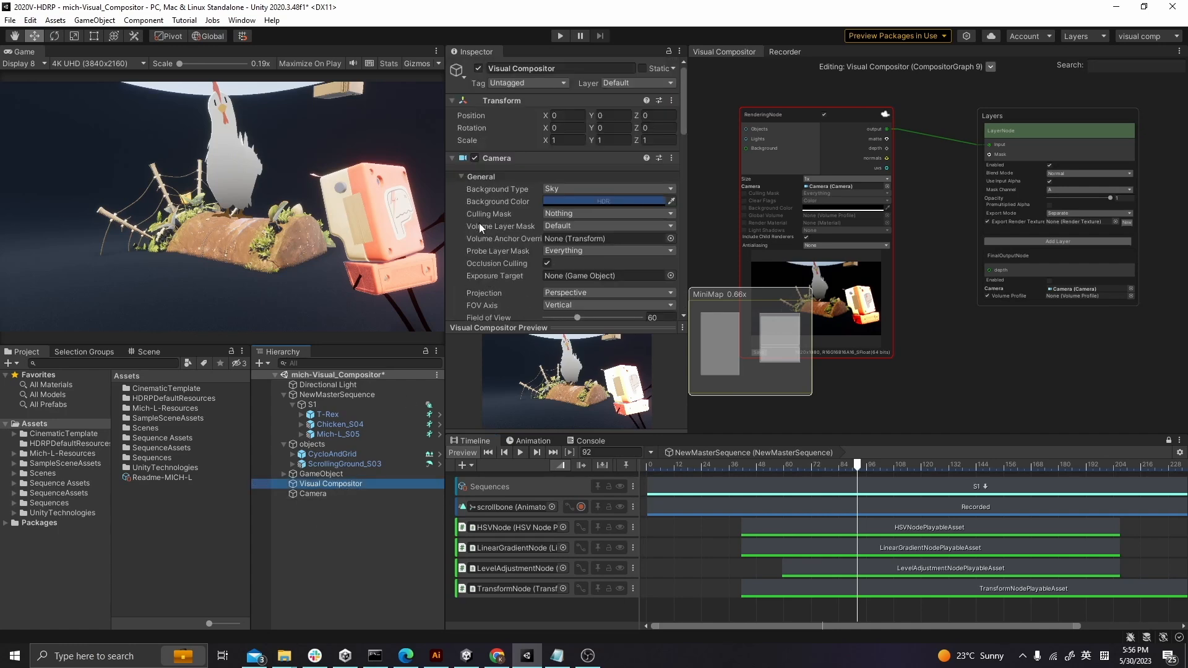
{"action": "scroll", "coordinate": [480, 224], "scroll_direction": "down", "scroll_amount": 5}
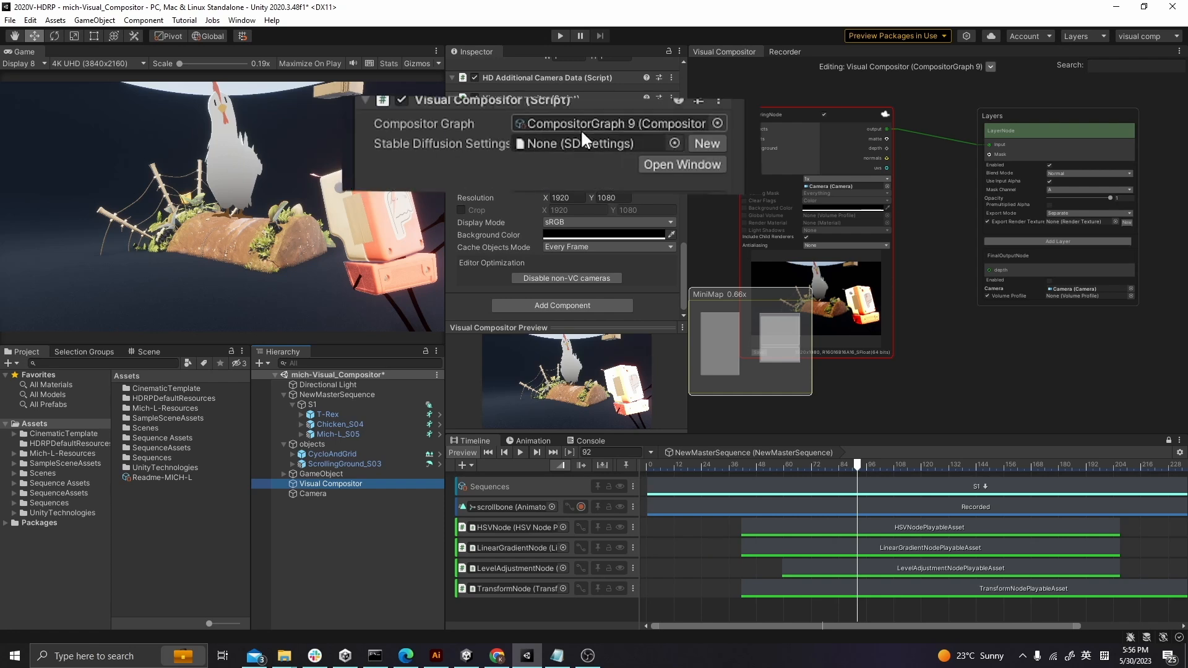
{"action": "left_click", "coordinate": [703, 143]}
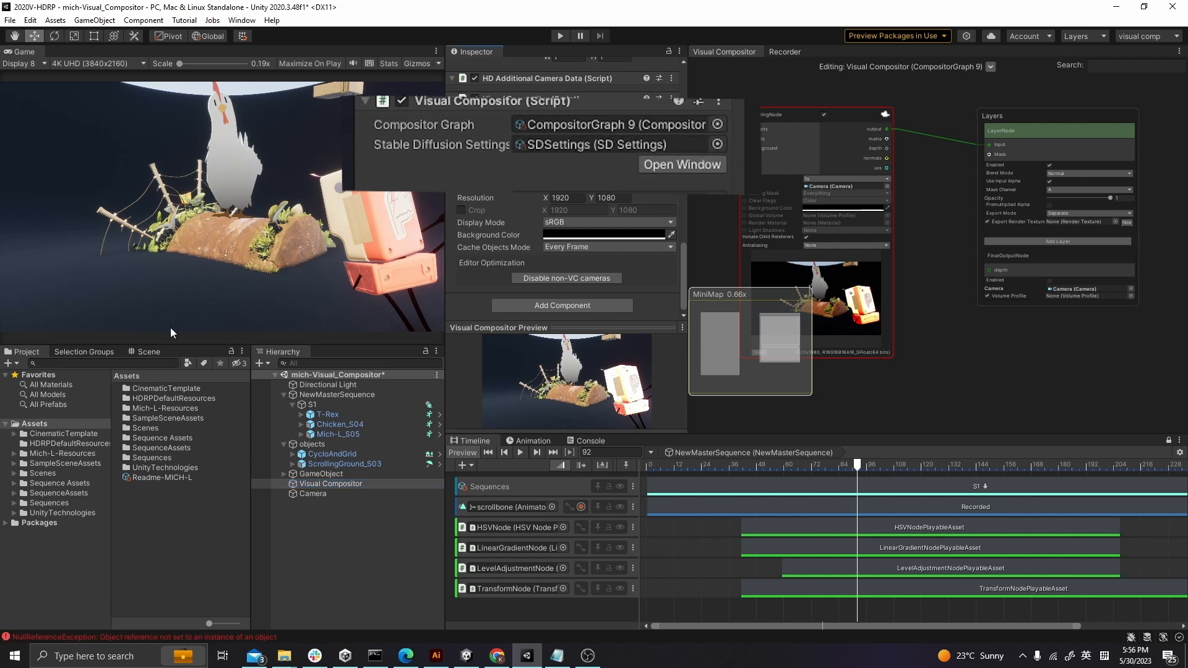
Step: Open the SDSettings asset from the Scenes folder and review its Web Settings, Sd Models and Samplers
{"action": "left_click", "coordinate": [588, 141]}
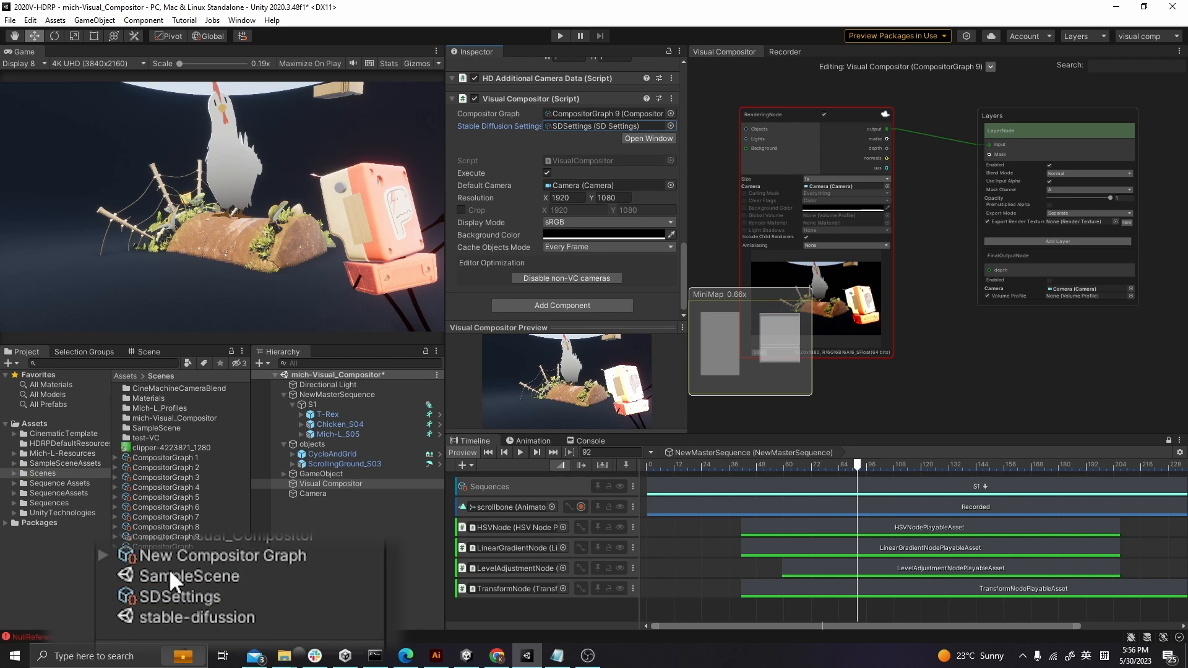
{"action": "left_click", "coordinate": [149, 597]}
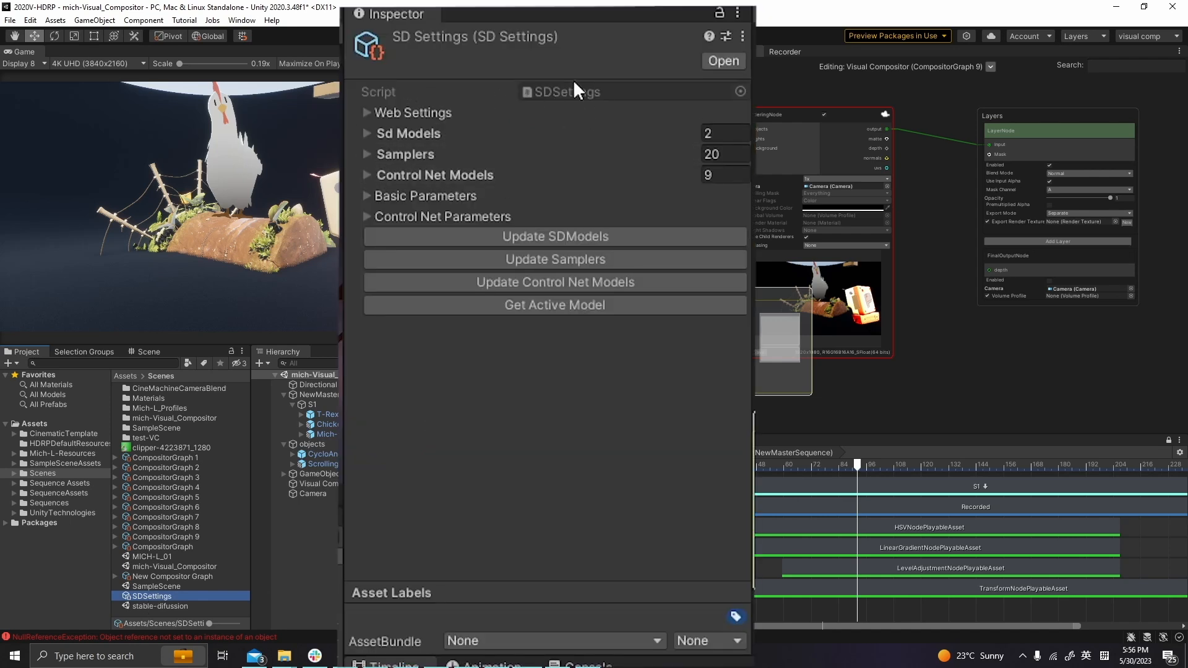
{"action": "left_click", "coordinate": [366, 113]}
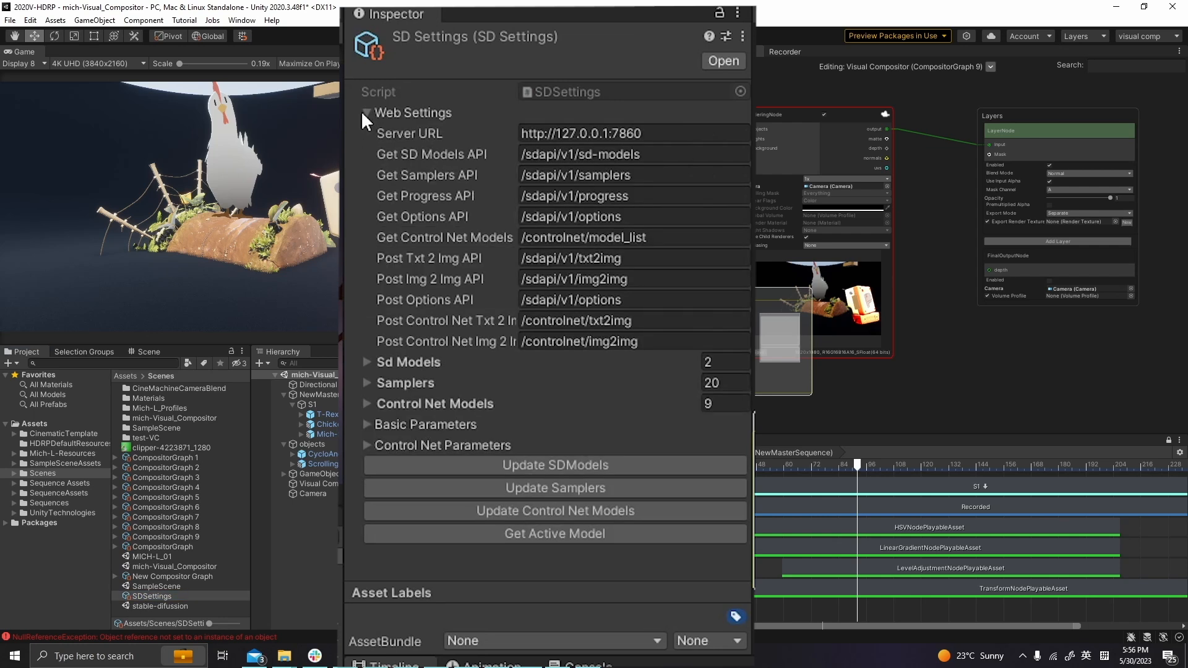
{"action": "left_click", "coordinate": [366, 361]}
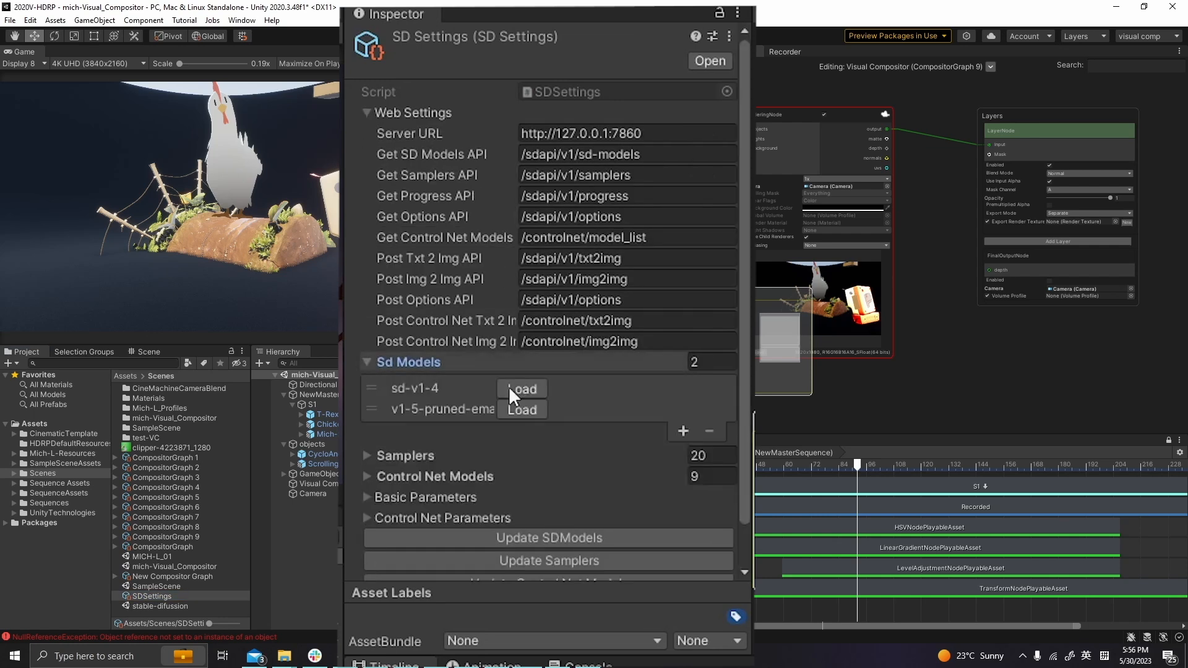
{"action": "left_click", "coordinate": [367, 455]}
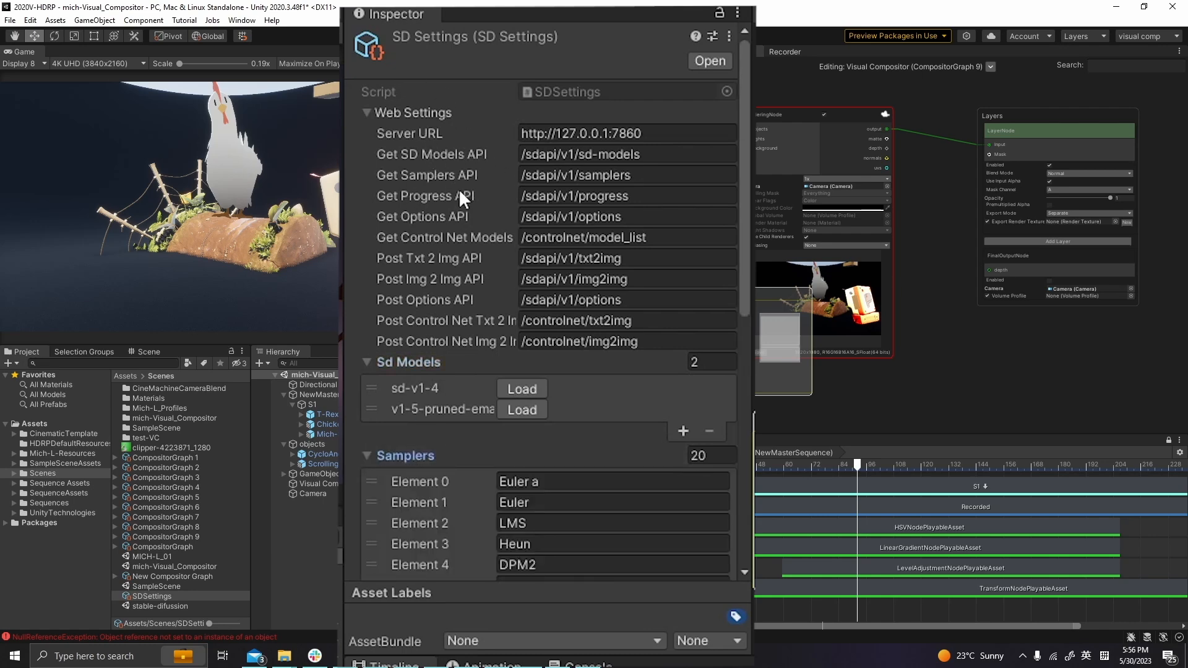
{"action": "scroll", "coordinate": [459, 192], "scroll_direction": "down", "scroll_amount": 3}
{"action": "scroll", "coordinate": [446, 257], "scroll_direction": "down", "scroll_amount": 5}
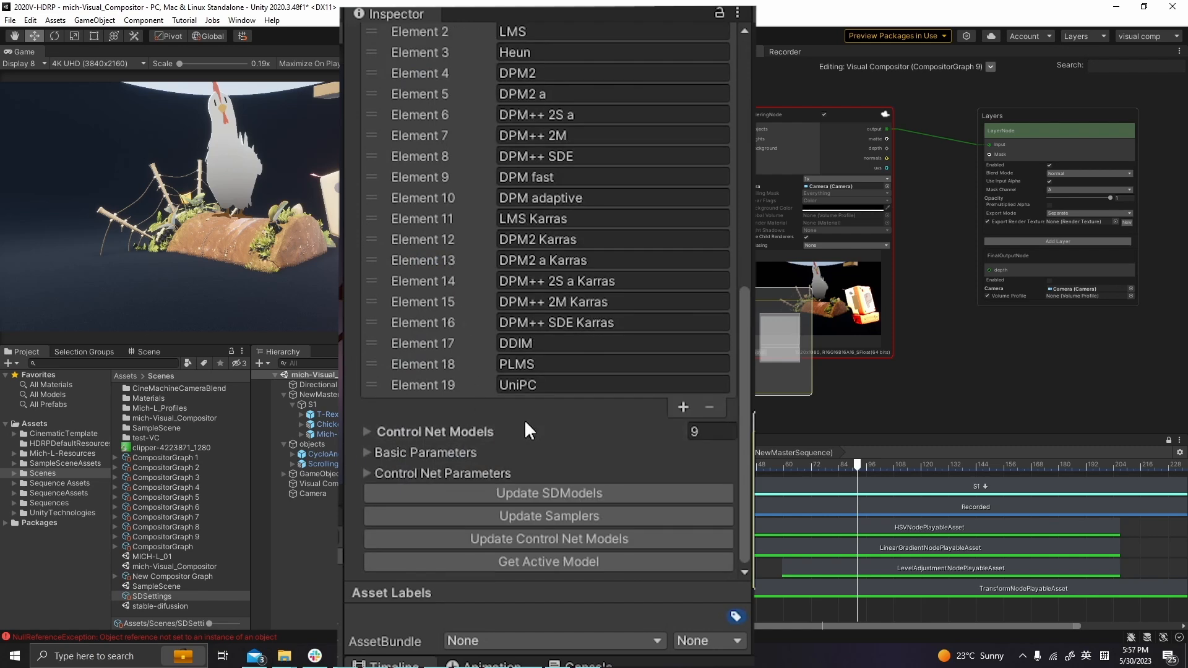
{"action": "scroll", "coordinate": [524, 419], "scroll_direction": "up", "scroll_amount": 8}
{"action": "scroll", "coordinate": [455, 417], "scroll_direction": "down", "scroll_amount": 8}
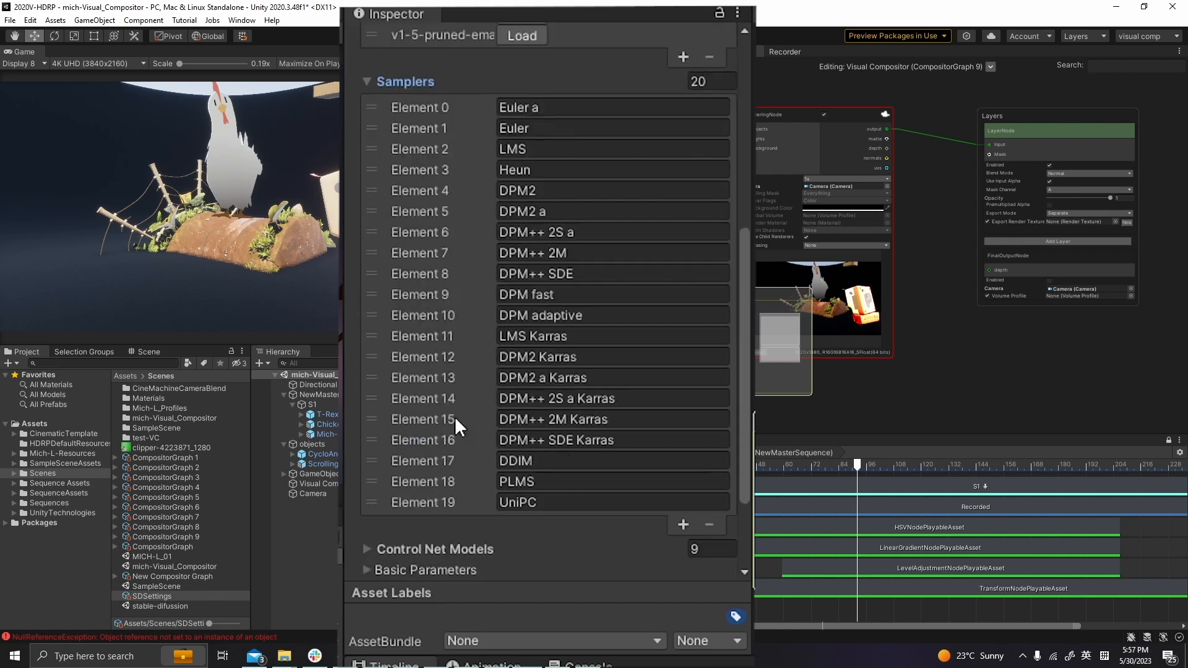
{"action": "scroll", "coordinate": [541, 266], "scroll_direction": "up", "scroll_amount": 8}
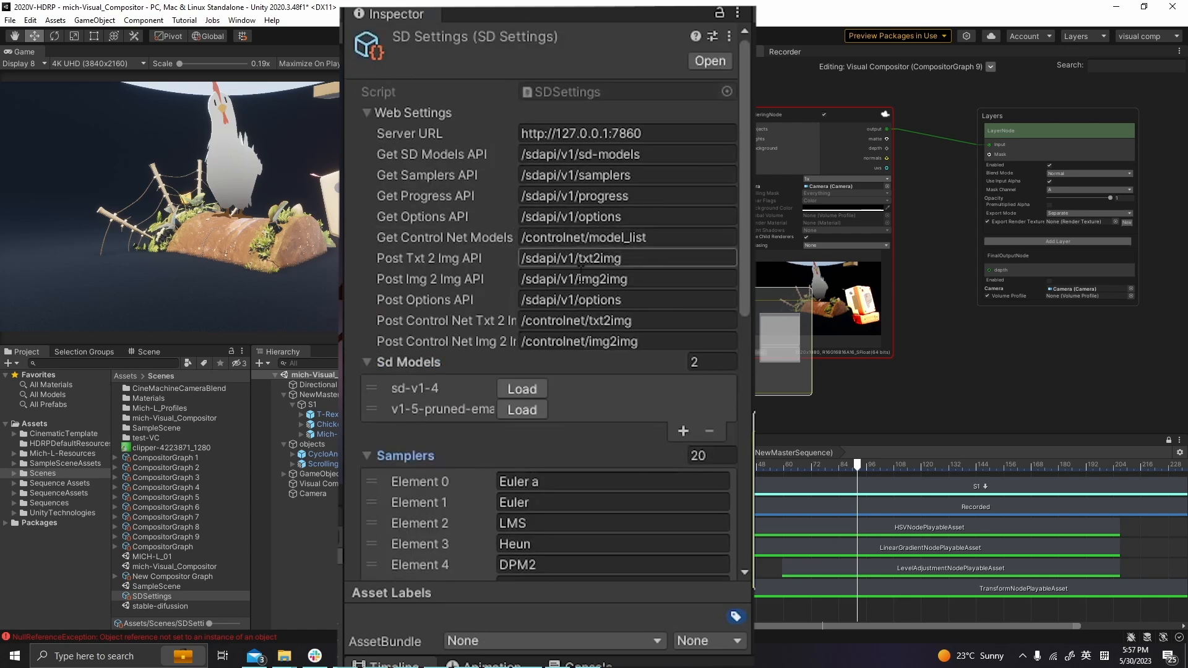
{"action": "scroll", "coordinate": [596, 425], "scroll_direction": "down", "scroll_amount": 8}
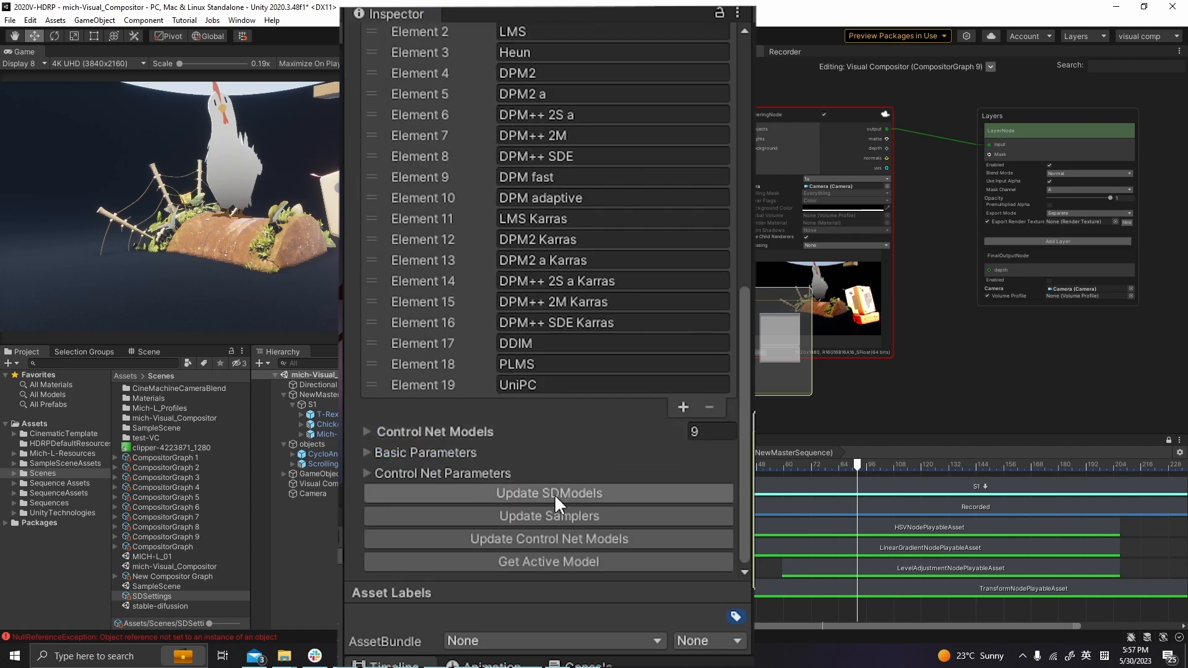
Step: Update the SD models, samplers and Control Net models of the SDSettings asset
{"action": "left_click", "coordinate": [572, 493]}
{"action": "left_click", "coordinate": [582, 511]}
{"action": "left_click", "coordinate": [566, 533]}
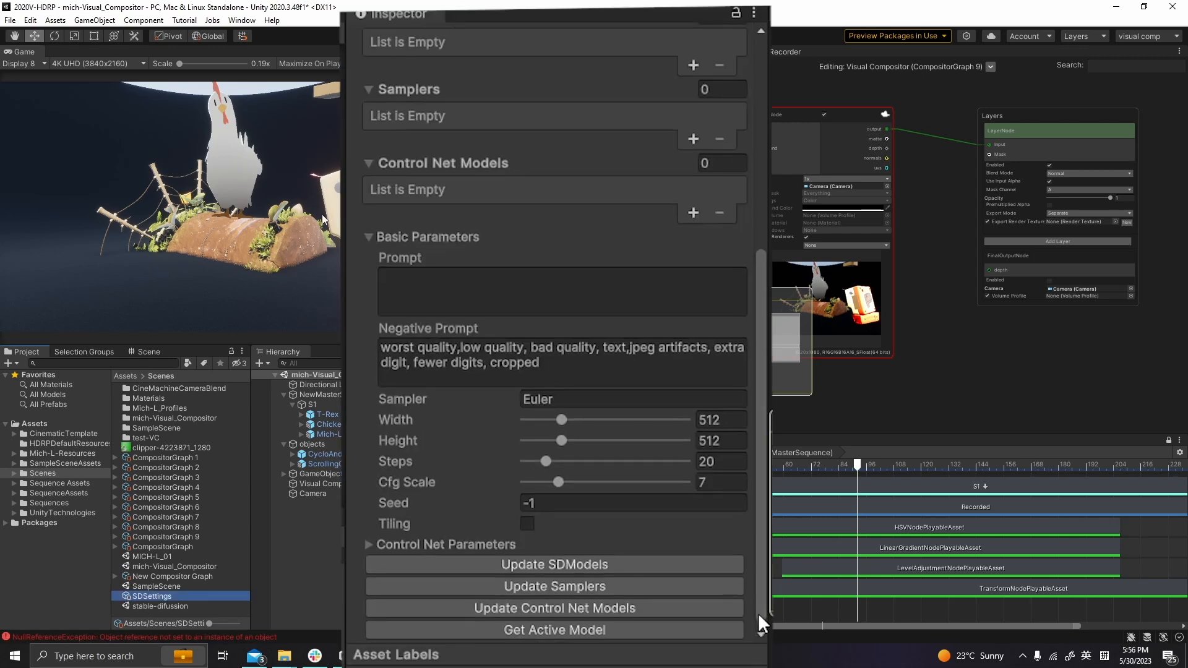
Step: Examine the Post Control Net Txt 2 Img and Img 2 Img API paths in the Web Settings of SD Settings 3
{"action": "left_click_drag", "start_coordinate": [758, 613], "coordinate": [761, 407]}
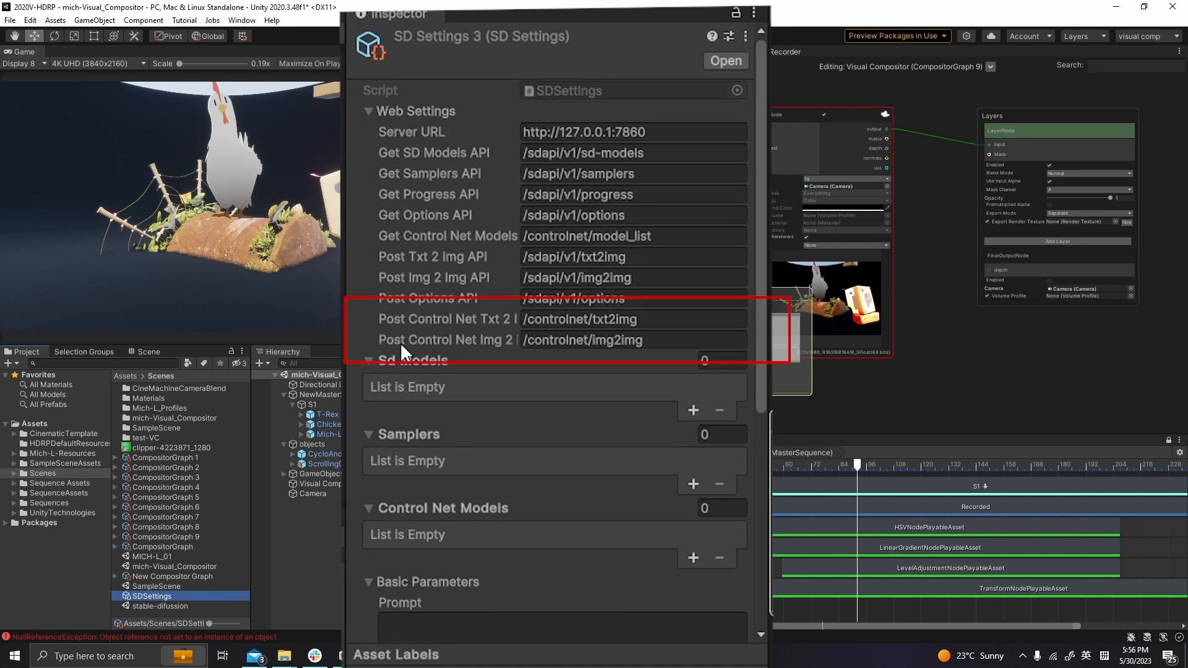
{"action": "left_click", "coordinate": [379, 334]}
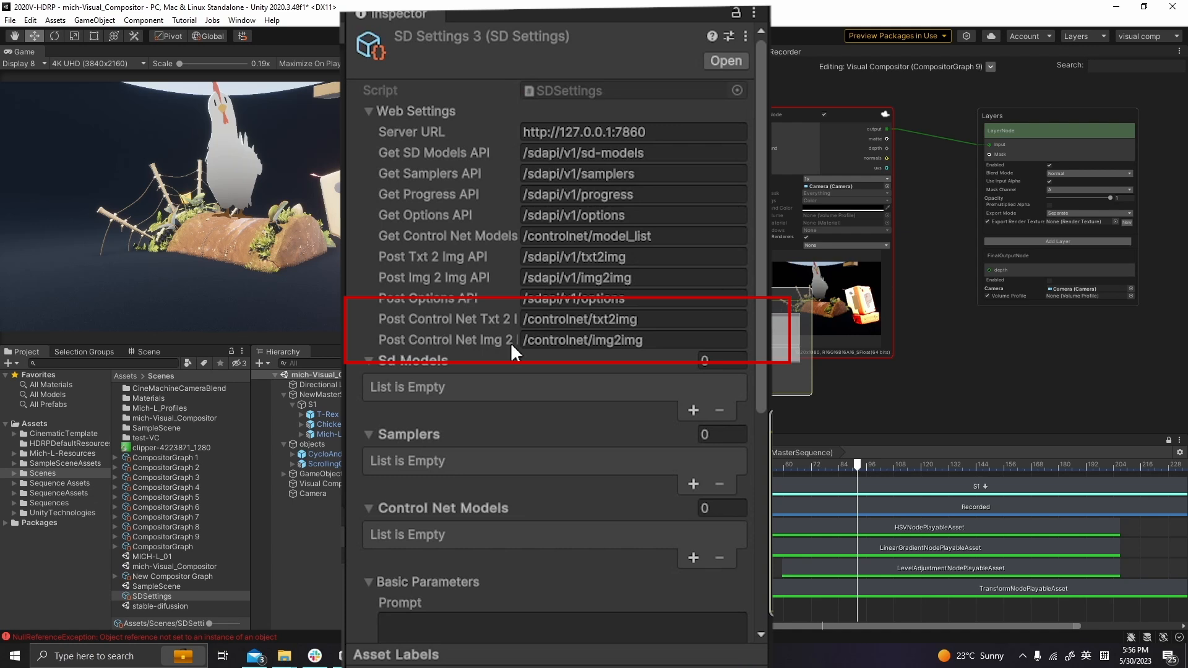
{"action": "left_click", "coordinate": [576, 343]}
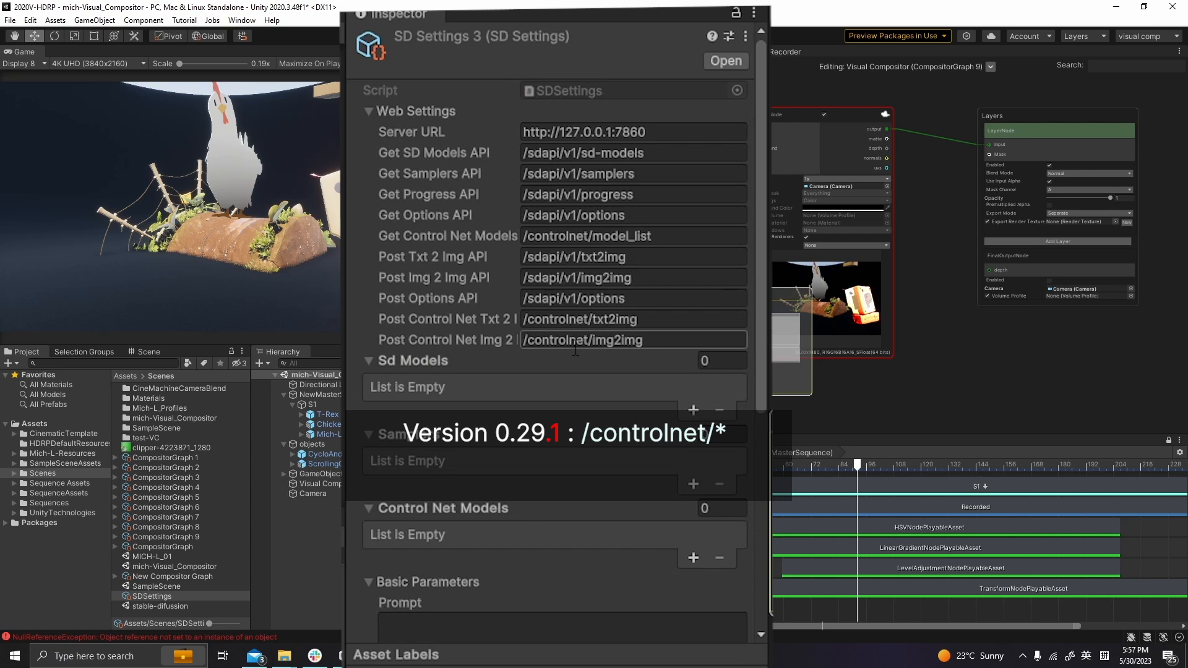
{"action": "left_click", "coordinate": [598, 318]}
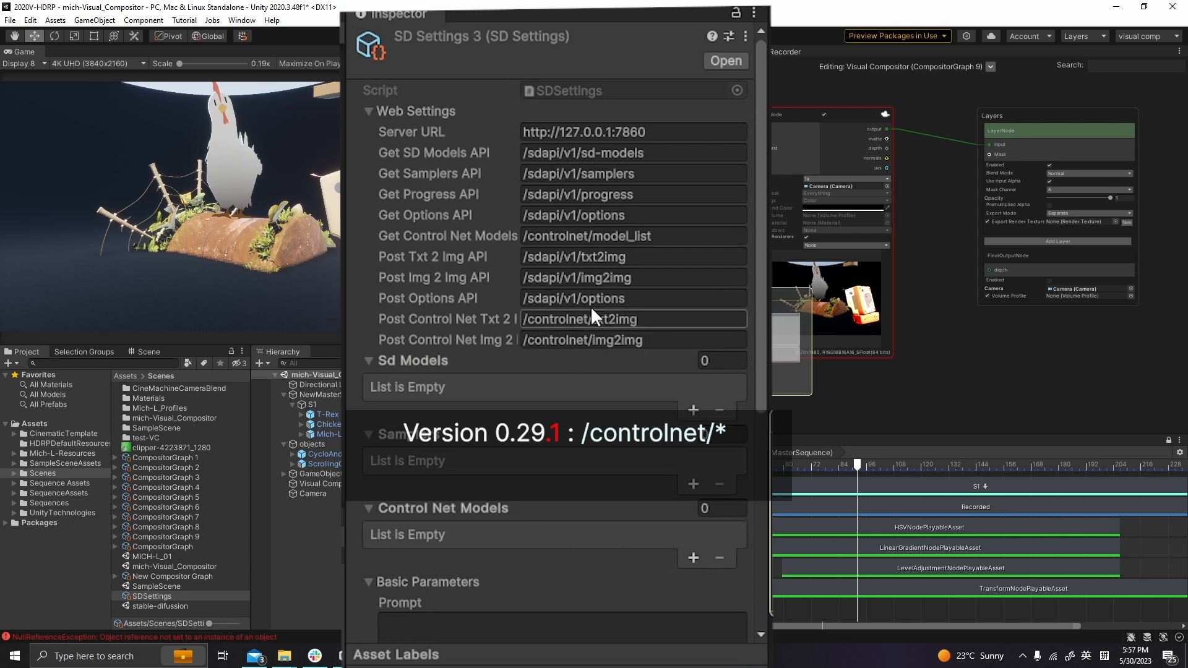
{"action": "left_click", "coordinate": [601, 339]}
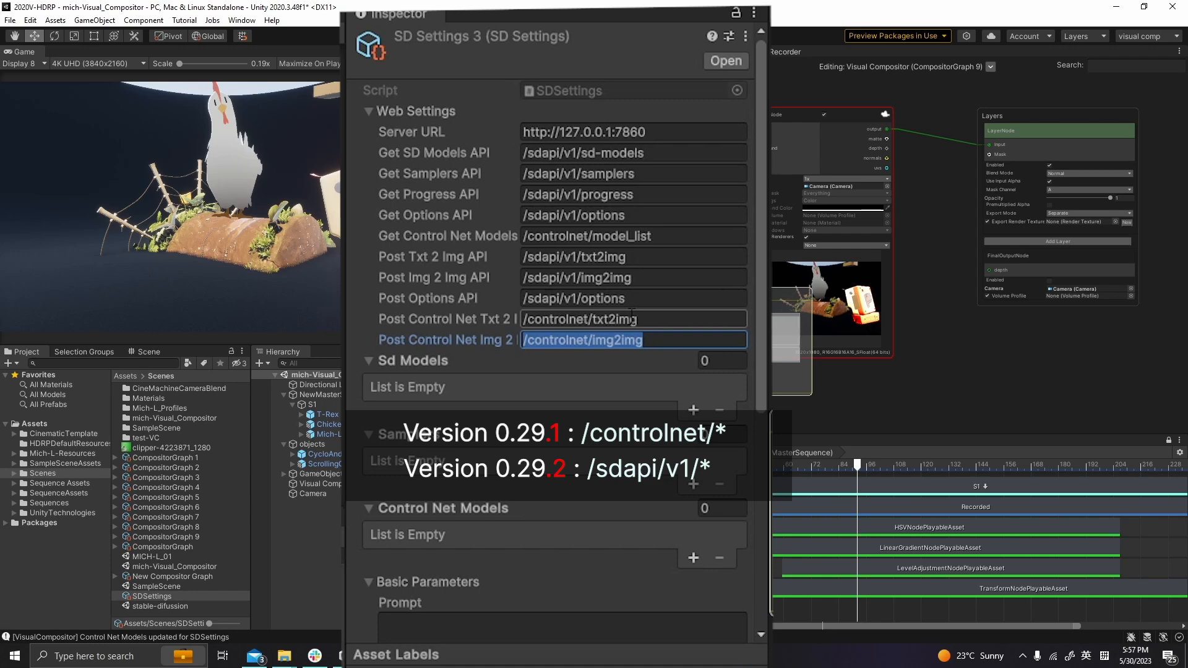
{"action": "left_click", "coordinate": [574, 320]}
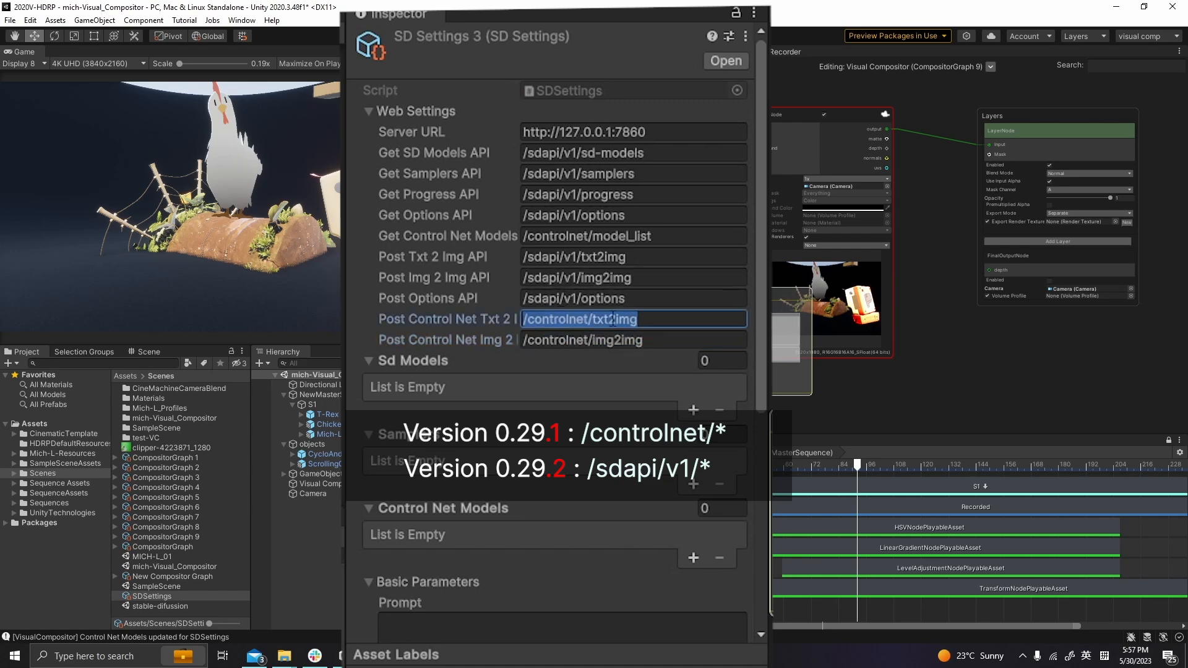
Step: In SD Settings 3, set the Post Control Net Txt 2 Img API to /sdapi/v1/txt2img and the Img 2 Img one to /sdapi/v1/img2img
{"action": "left_click_drag", "start_coordinate": [649, 259], "coordinate": [527, 240]}
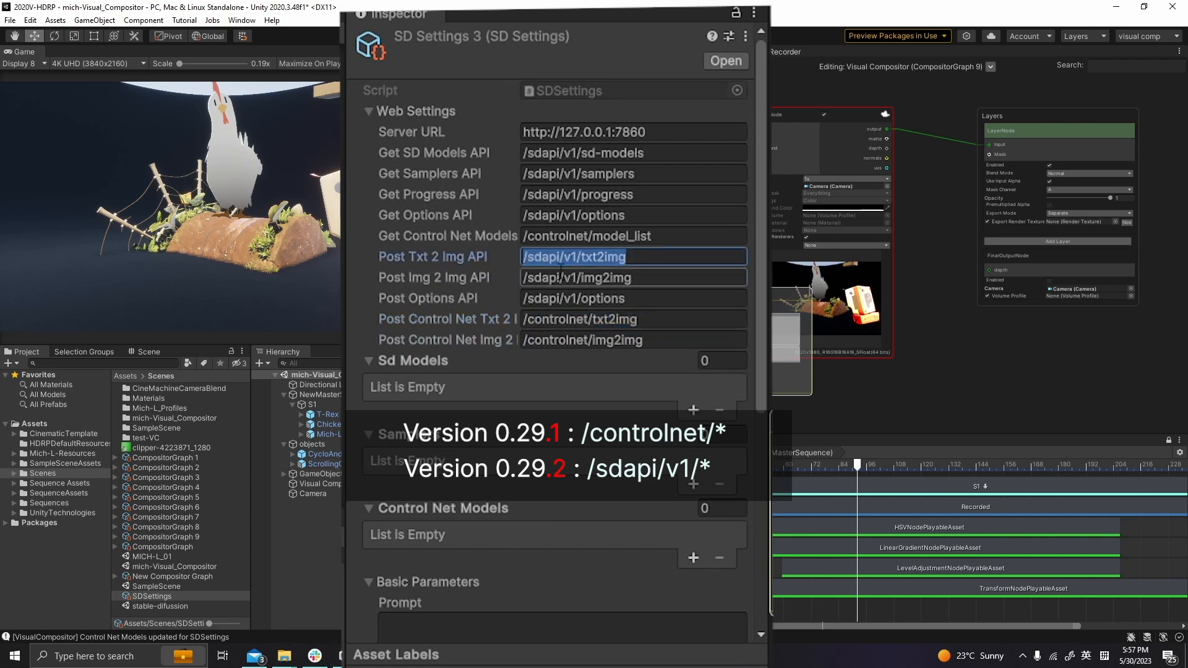
{"action": "left_click_drag", "start_coordinate": [644, 320], "coordinate": [599, 305]}
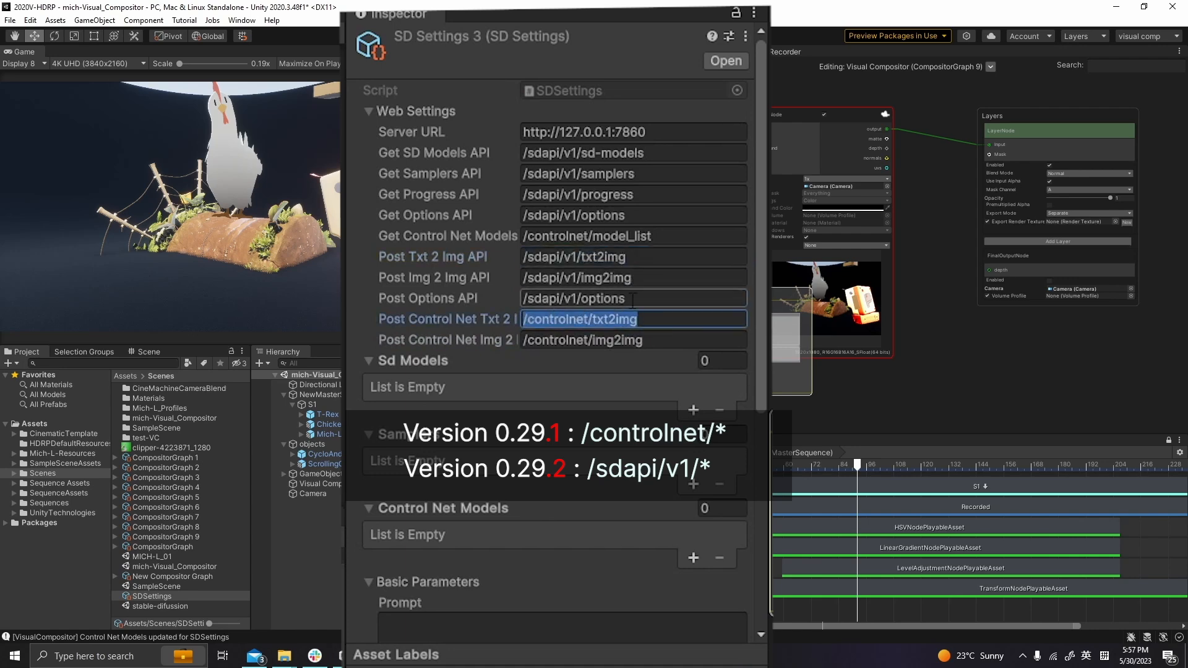
{"action": "type", "text": "/sdapi/v1/txt2img"}
{"action": "left_click", "coordinate": [655, 278]}
{"action": "key", "text": "ctrl+c"}
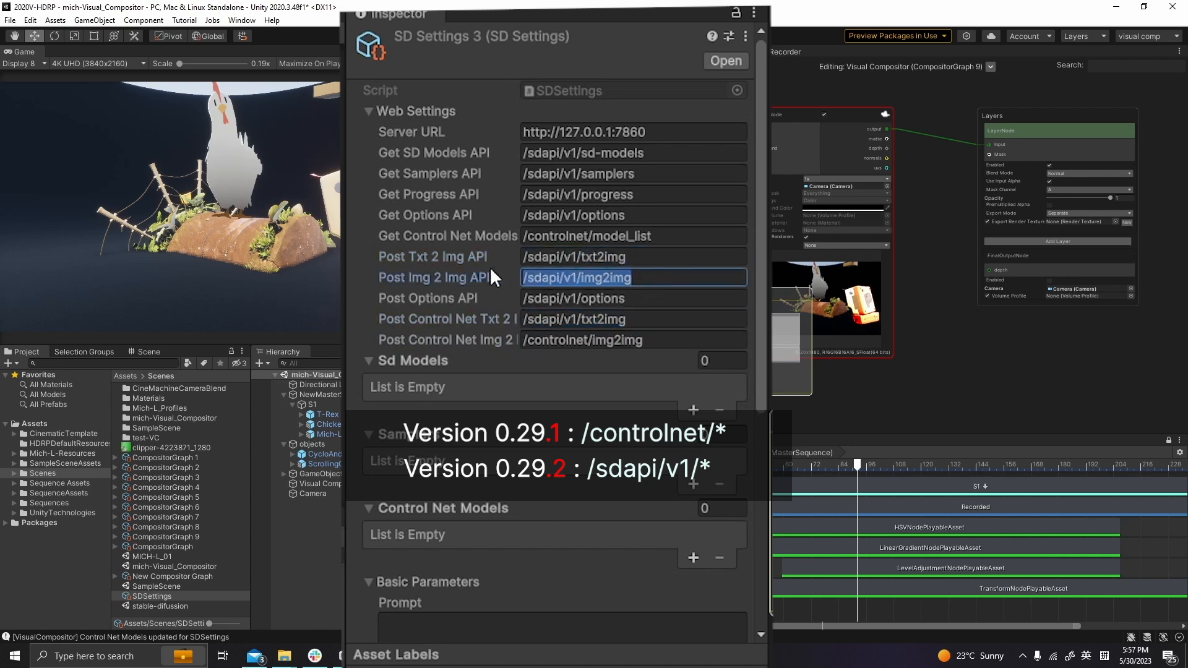
{"action": "left_click_drag", "start_coordinate": [646, 340], "coordinate": [464, 338]}
{"action": "key", "text": "ctrl+v"}
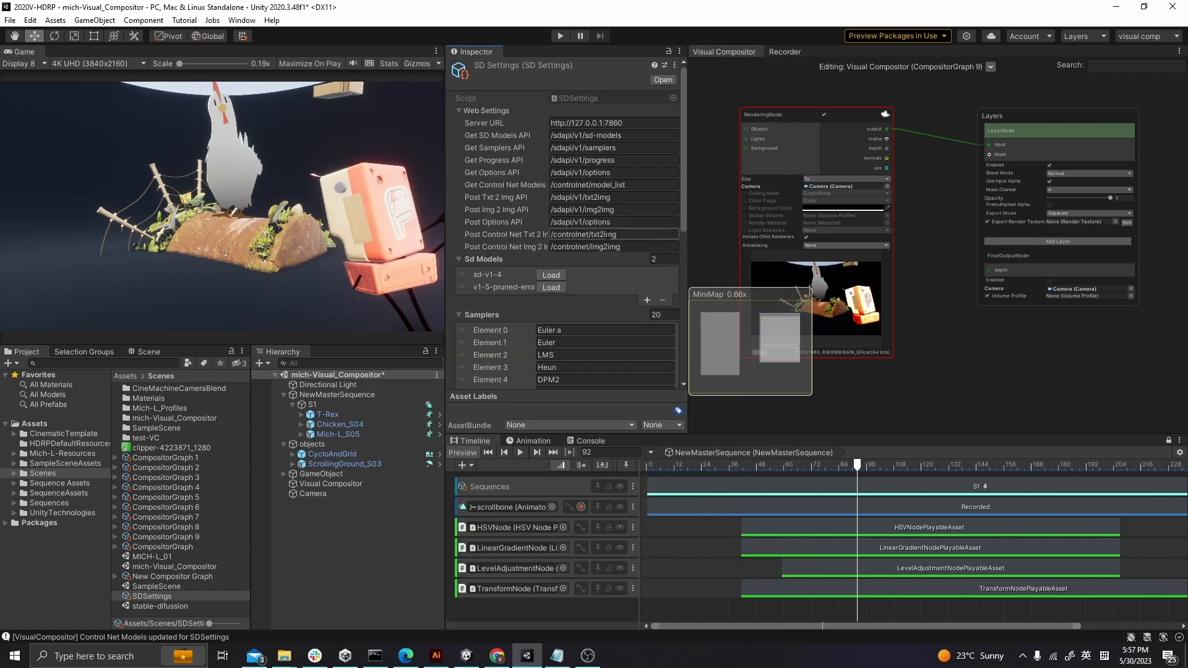
Step: Change the SDSettings asset's Post Control Net API paths to /sdapi/v1/txt2img and /sdapi/v1/img2img
{"action": "left_click_drag", "start_coordinate": [608, 235], "coordinate": [544, 233]}
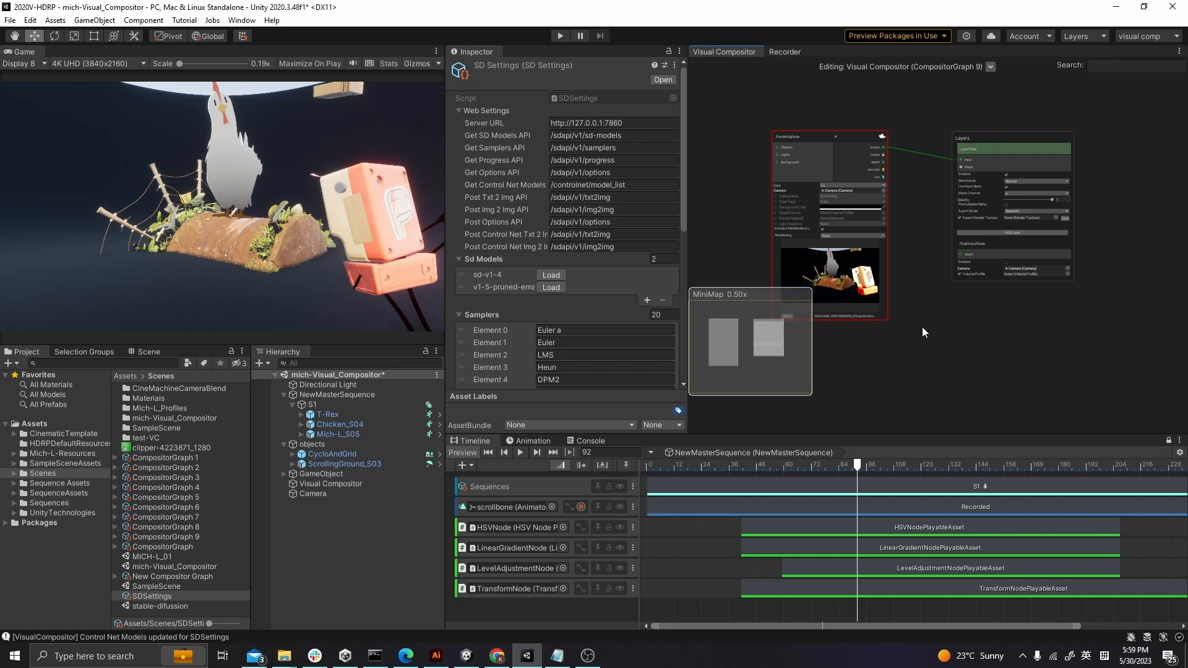
Step: Add a Stable Diffusion Txt2Img node to the compositor graph below the existing nodes
{"action": "right_click", "coordinate": [925, 312]}
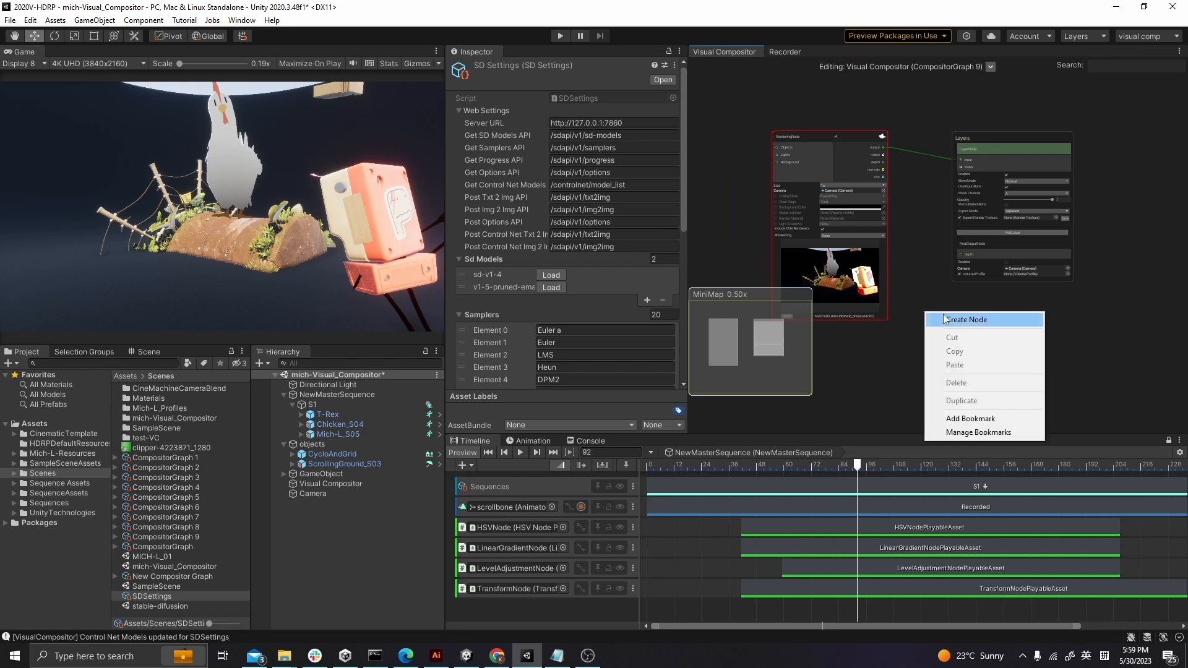
{"action": "left_click", "coordinate": [945, 319]}
{"action": "type", "text": "stabi"}
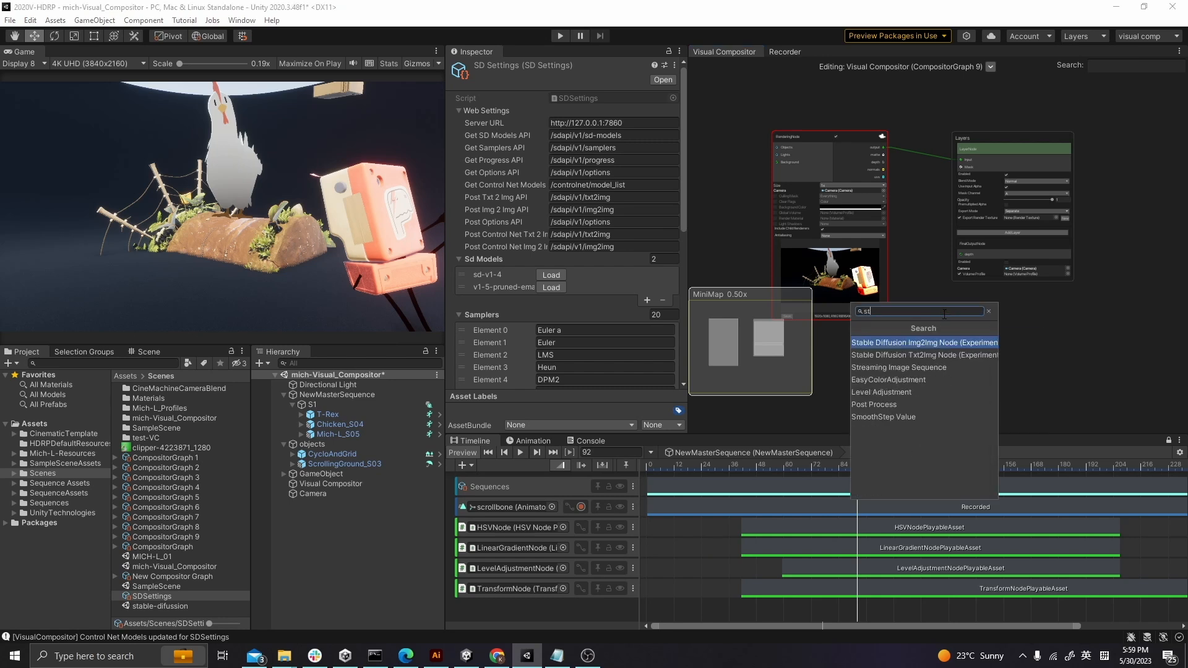
{"action": "left_click", "coordinate": [927, 357]}
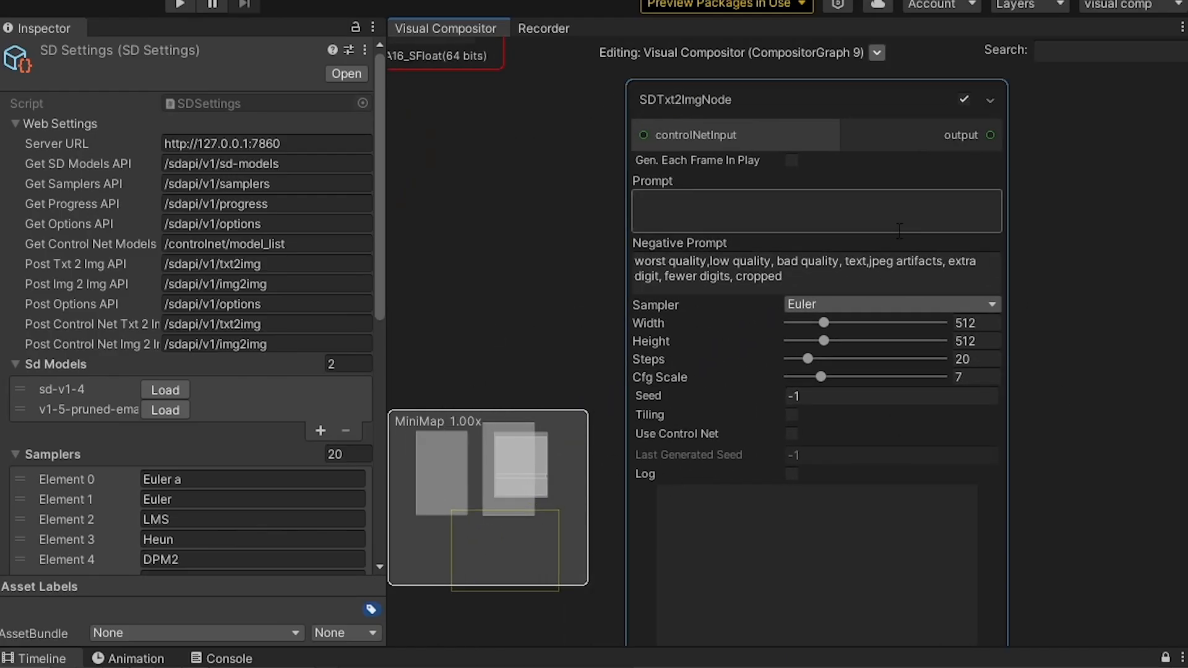
Step: Examine the SDSettings asset's Basic Parameters and Control Net Parameters alongside the new SDTxt2ImgNode
{"action": "scroll", "coordinate": [826, 295], "scroll_direction": "down", "scroll_amount": 3}
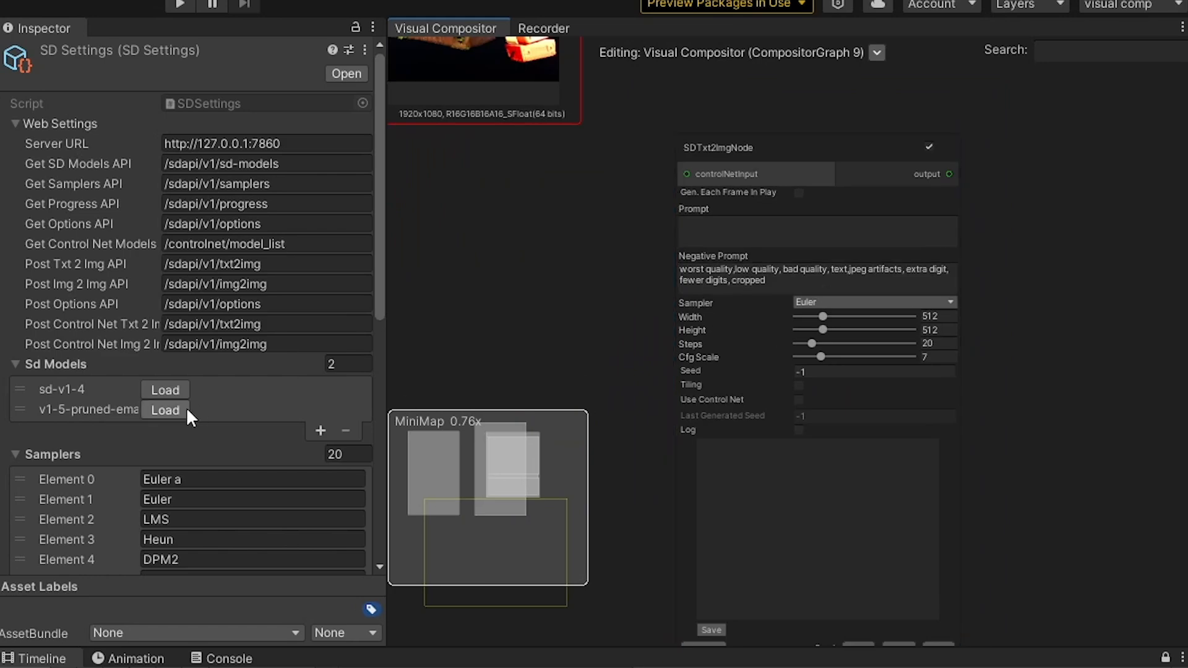
{"action": "scroll", "coordinate": [187, 407], "scroll_direction": "down", "scroll_amount": 10}
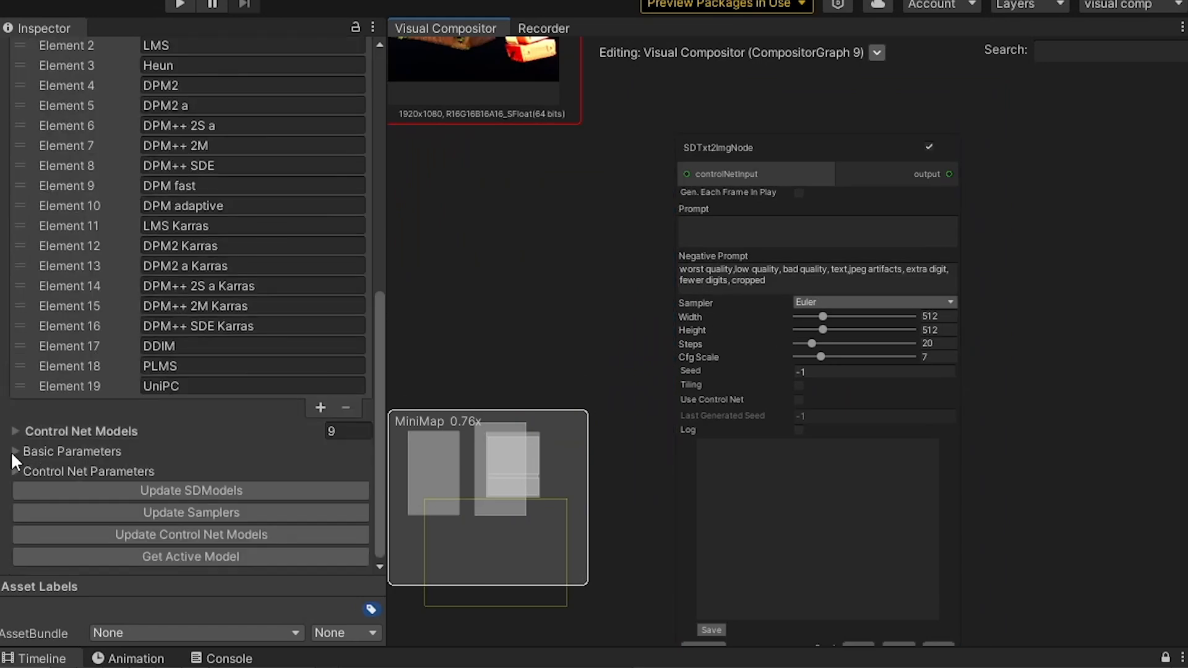
{"action": "left_click", "coordinate": [18, 449]}
{"action": "scroll", "coordinate": [49, 470], "scroll_direction": "down", "scroll_amount": 5}
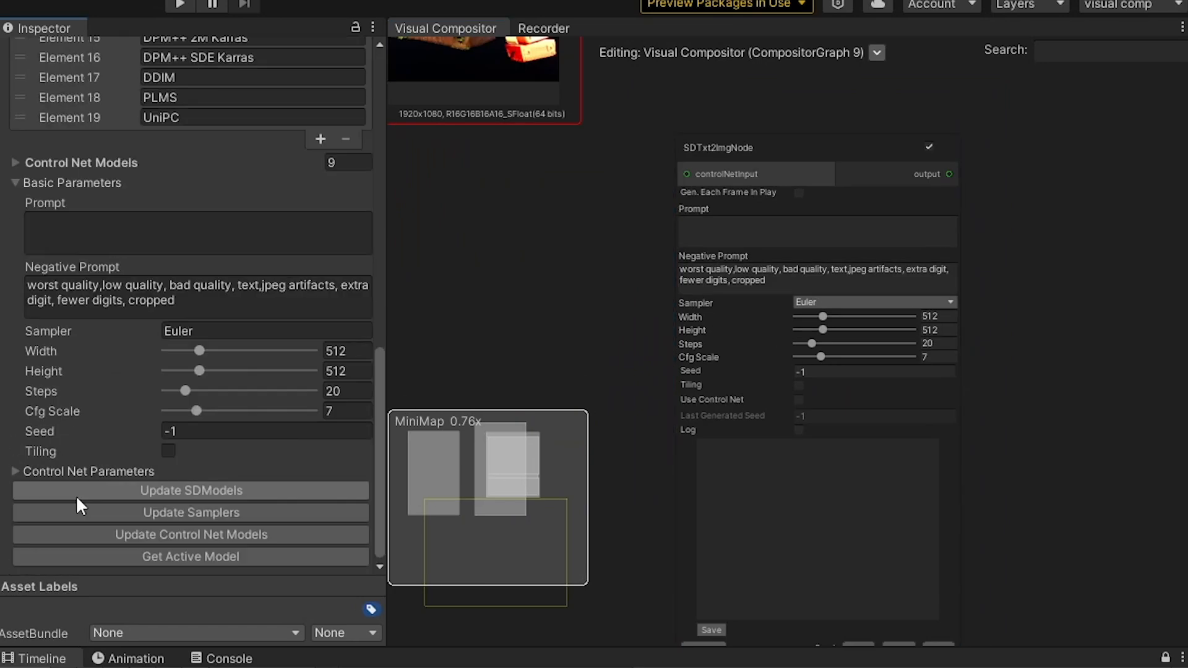
{"action": "left_click", "coordinate": [14, 471]}
{"action": "scroll", "coordinate": [108, 468], "scroll_direction": "down", "scroll_amount": 5}
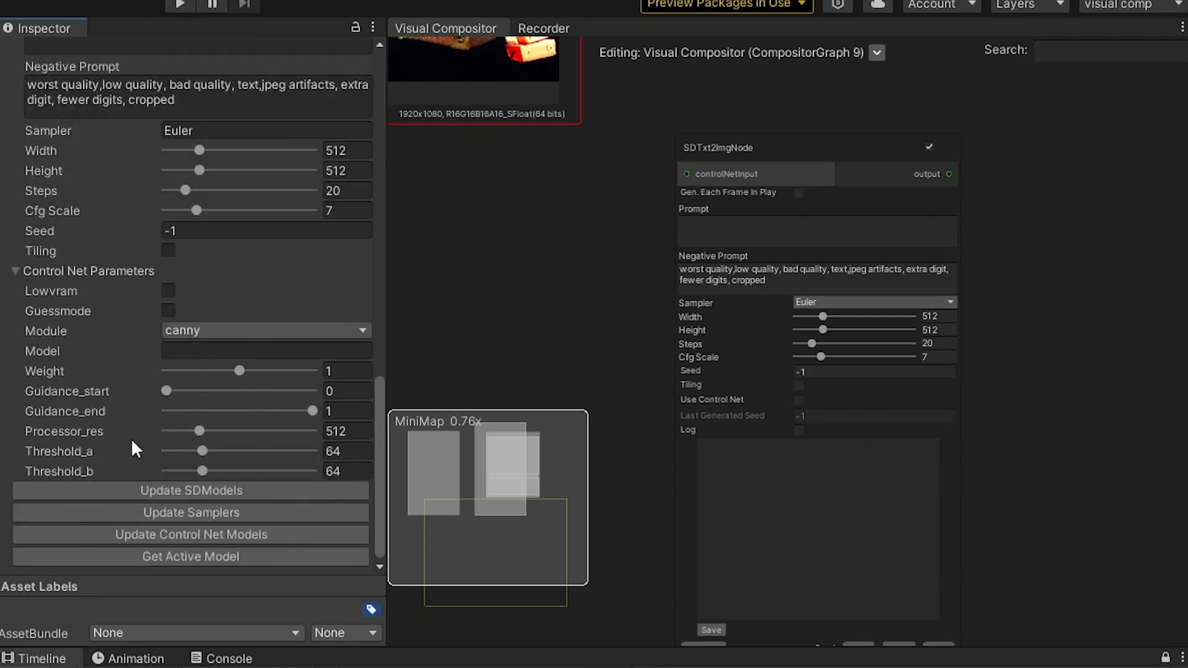
{"action": "scroll", "coordinate": [84, 442], "scroll_direction": "up", "scroll_amount": 9}
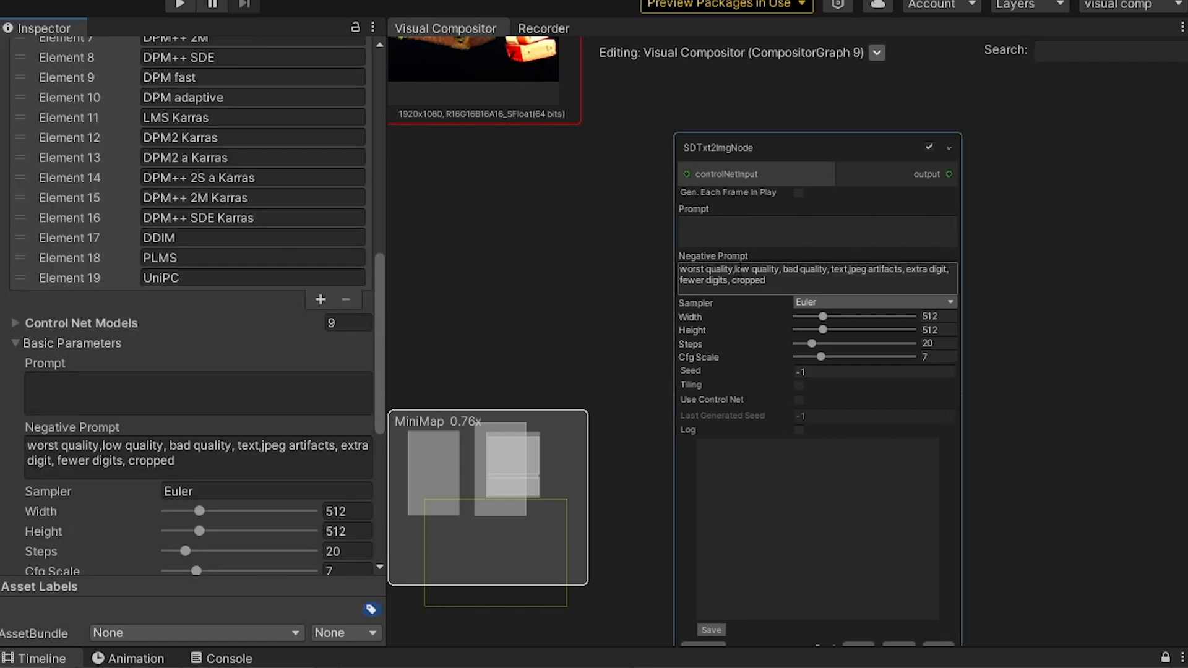
Step: Move the Layers node farther from the RenderingNode and place the SDTxt2ImgNode between the two
{"action": "scroll", "coordinate": [734, 270], "scroll_direction": "up", "scroll_amount": 3}
{"action": "scroll", "coordinate": [1148, 235], "scroll_direction": "down", "scroll_amount": 2}
{"action": "middle_click_drag", "start_coordinate": [1149, 235], "coordinate": [961, 442]}
{"action": "scroll", "coordinate": [794, 379], "scroll_direction": "down", "scroll_amount": 2}
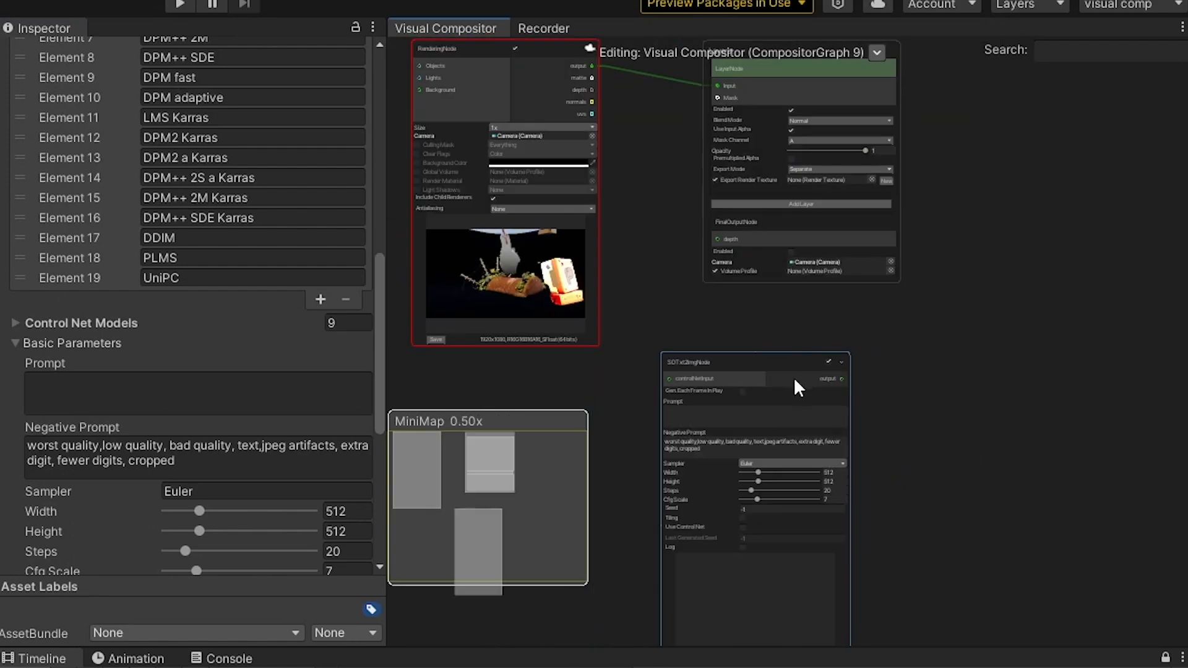
{"action": "middle_click_drag", "start_coordinate": [658, 336], "coordinate": [665, 444]}
{"action": "left_click_drag", "start_coordinate": [754, 154], "coordinate": [1002, 228]}
{"action": "left_click_drag", "start_coordinate": [770, 477], "coordinate": [767, 273]}
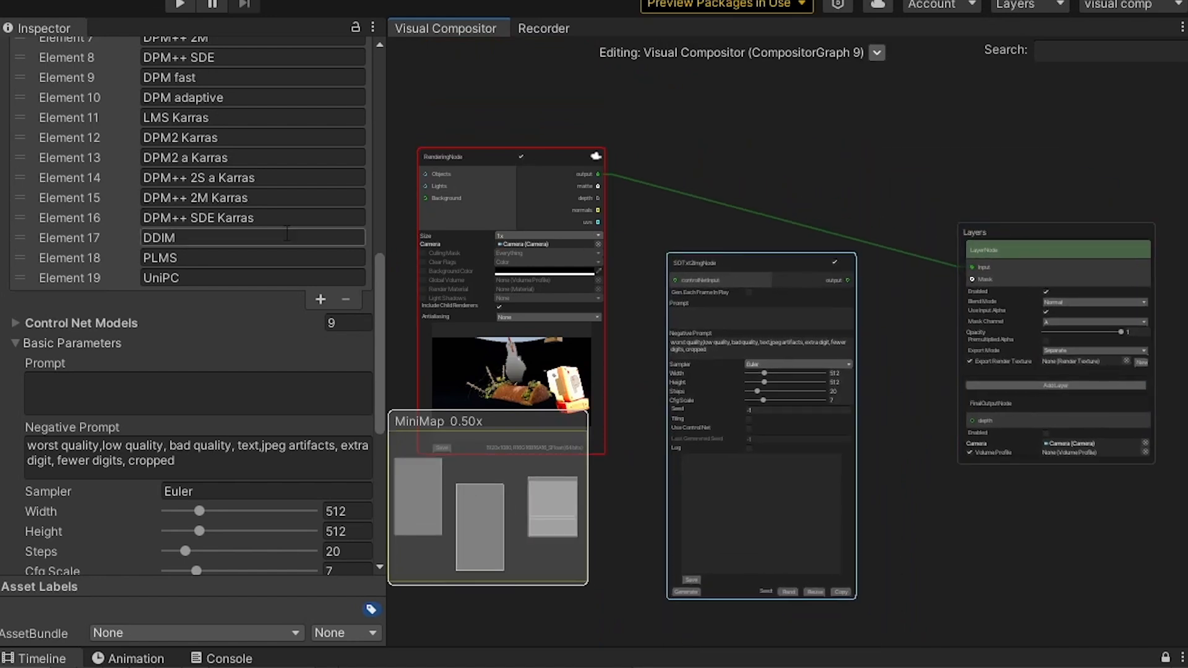
Step: Set the SDTxt2ImgNode prompt to "stylized cyberpunk background, cartoon", add "characters" to the negative prompt and generate the image
{"action": "scroll", "coordinate": [651, 221], "scroll_direction": "up", "scroll_amount": 2}
{"action": "left_click", "coordinate": [740, 341]}
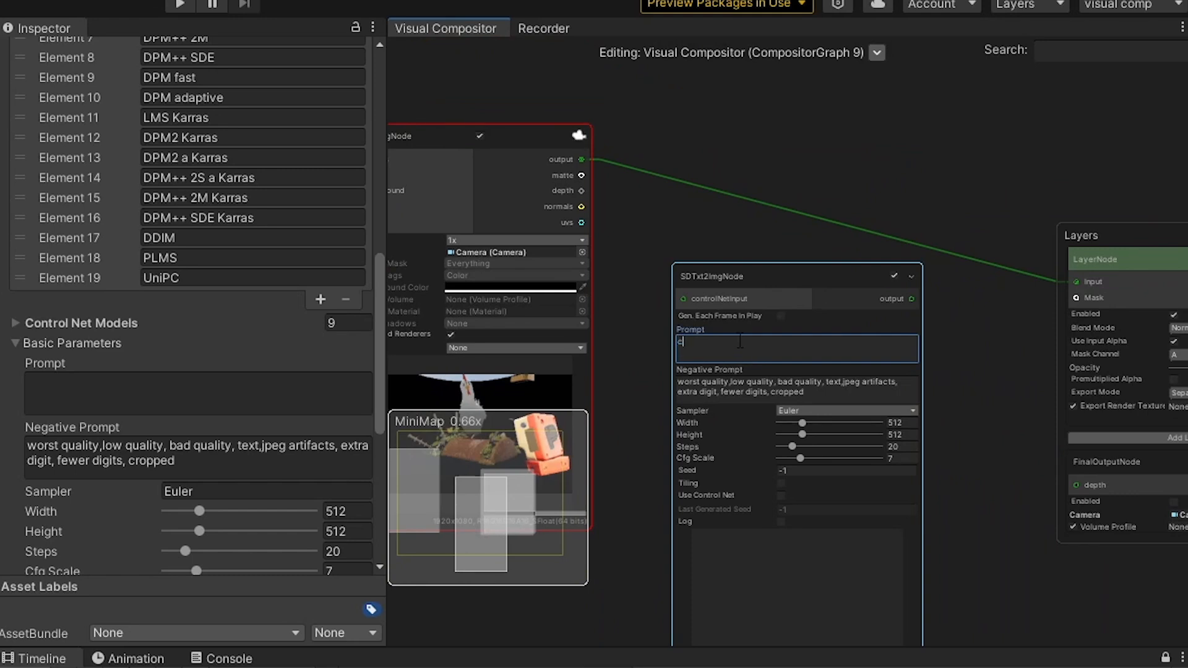
{"action": "type", "text": "stylized cyberpunk background, cartoon"}
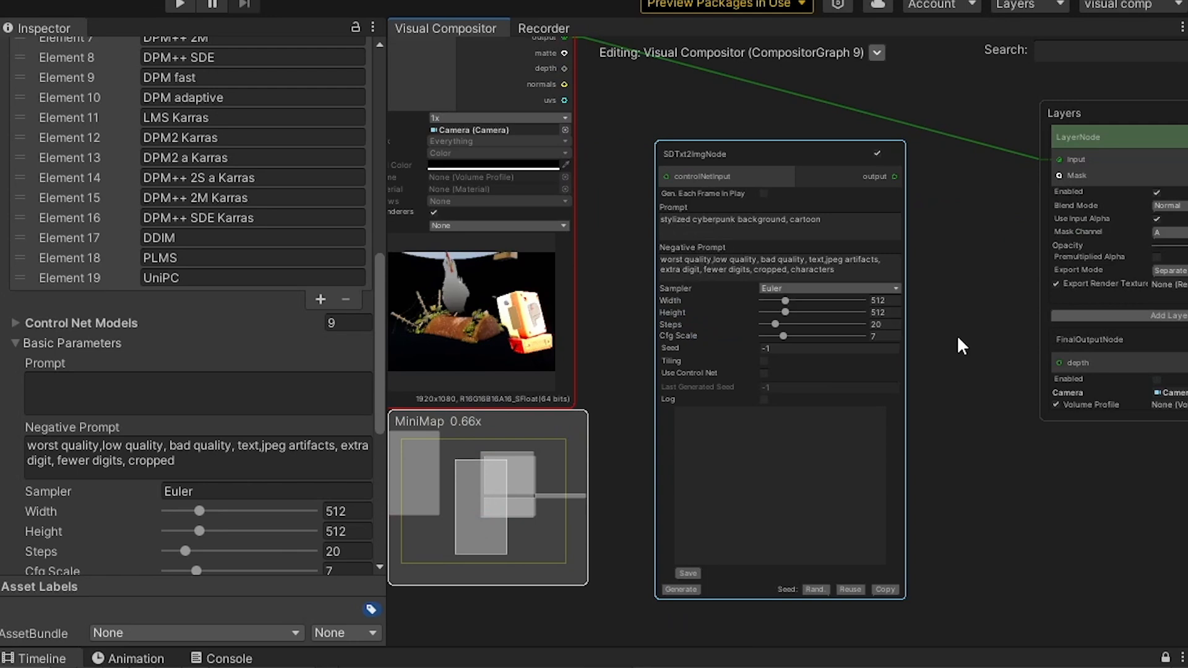
{"action": "left_click", "coordinate": [681, 590]}
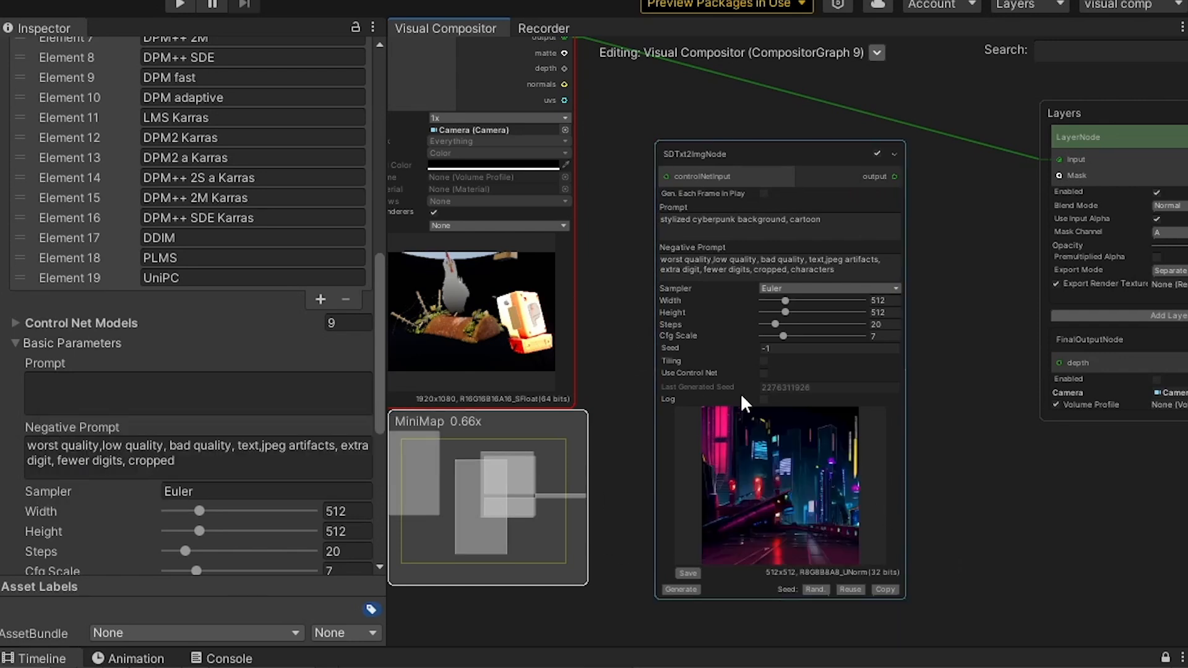
Step: Enable Control Net on the SDTxt2ImgNode with the controlnetPreTrained_cannyV10 model and regenerate the image
{"action": "left_click", "coordinate": [765, 373]}
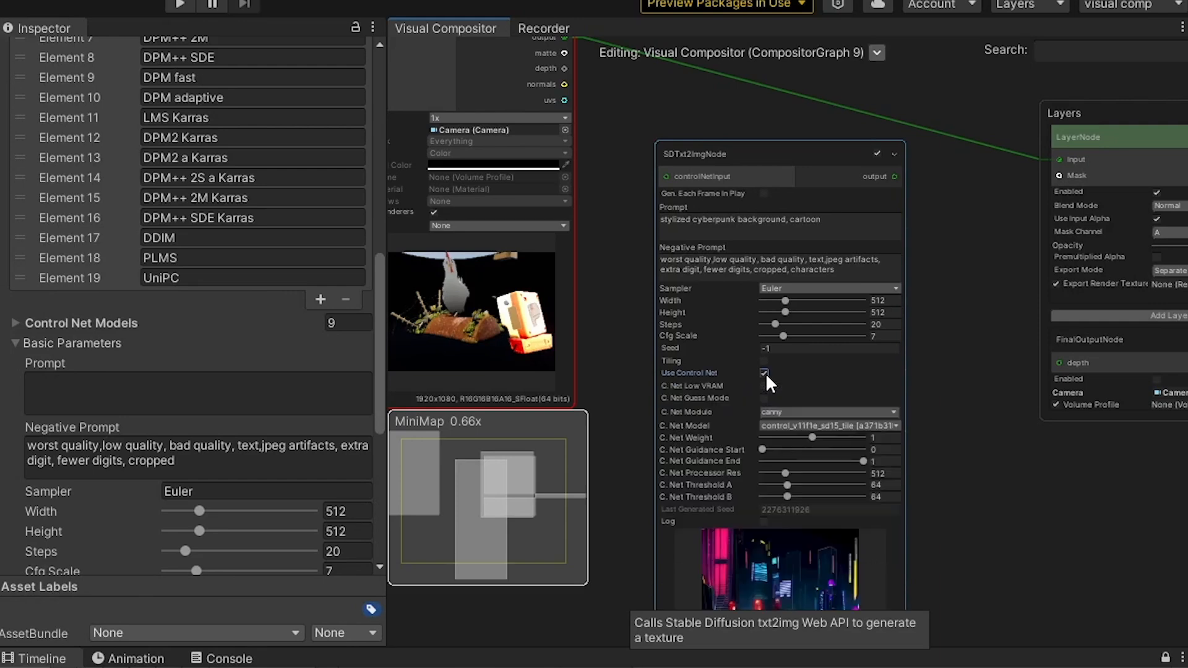
{"action": "scroll", "coordinate": [745, 397], "scroll_direction": "up", "scroll_amount": 3}
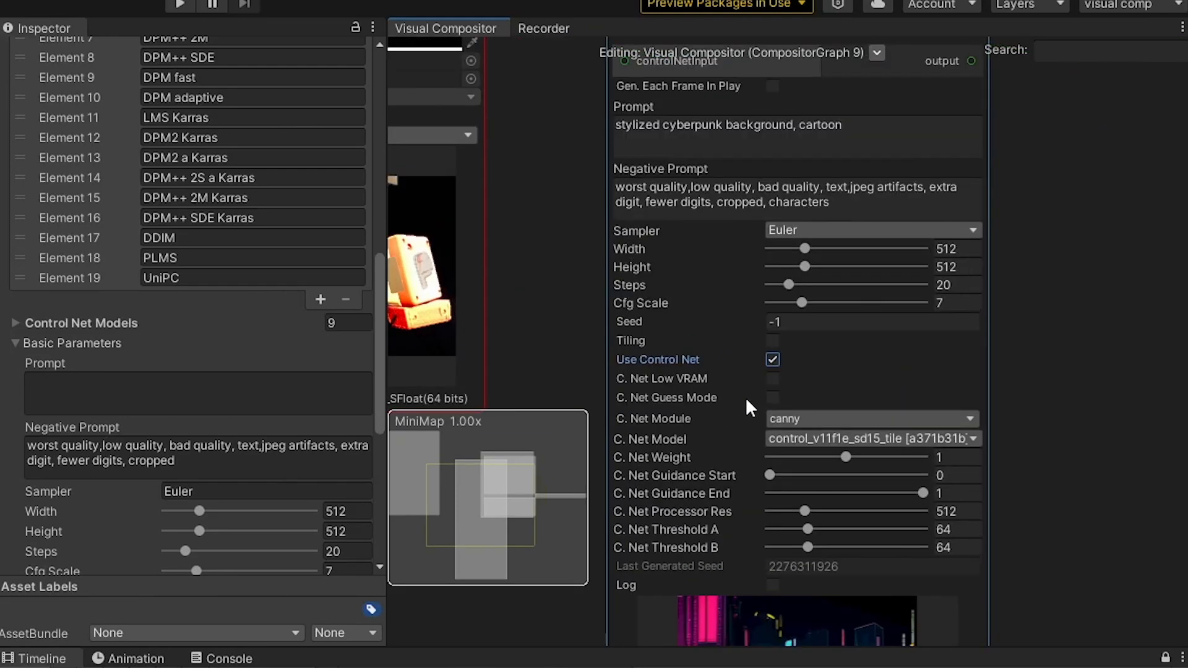
{"action": "left_click", "coordinate": [798, 438]}
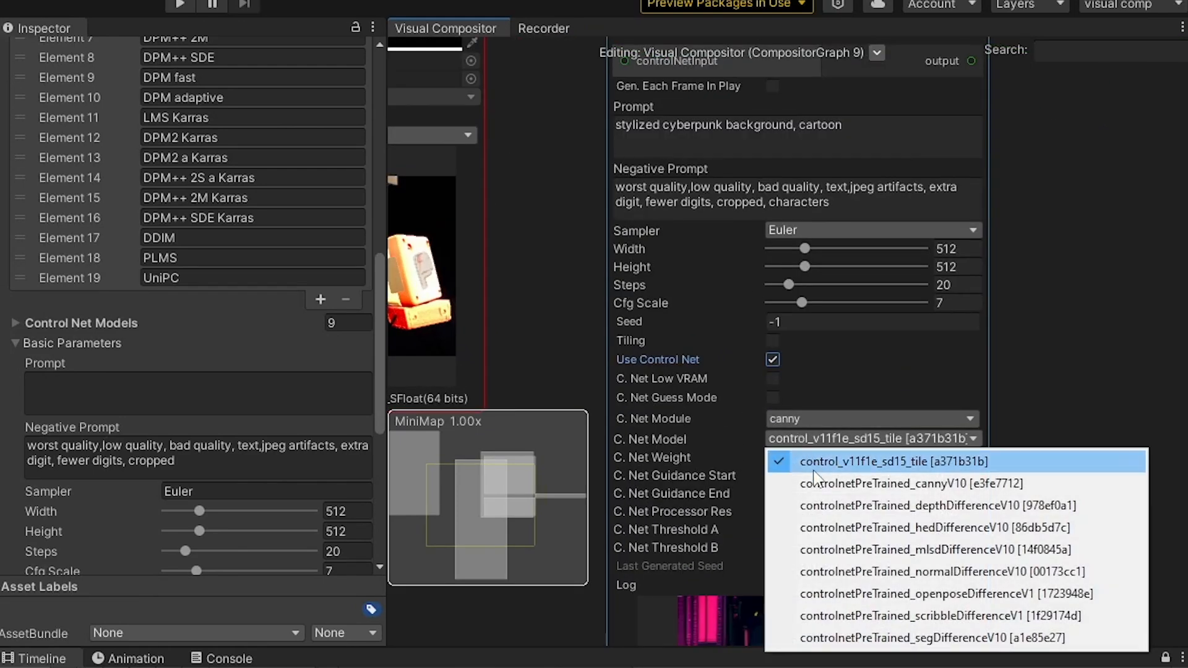
{"action": "left_click", "coordinate": [817, 484]}
{"action": "scroll", "coordinate": [1081, 543], "scroll_direction": "down", "scroll_amount": 3}
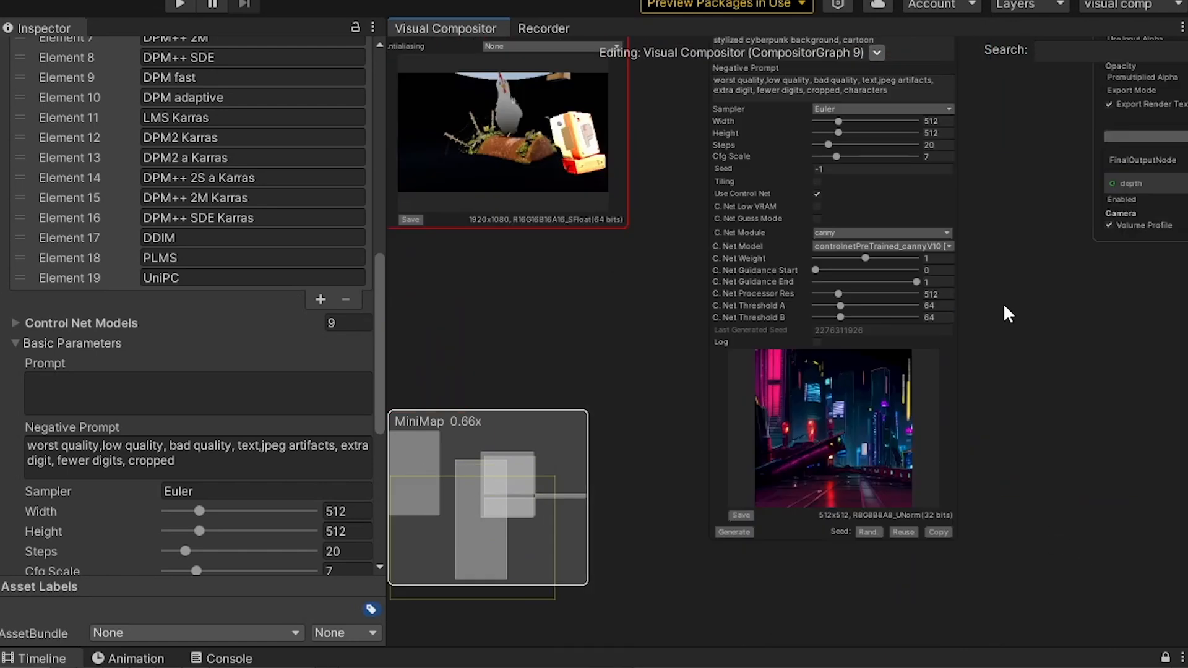
{"action": "left_click", "coordinate": [737, 637]}
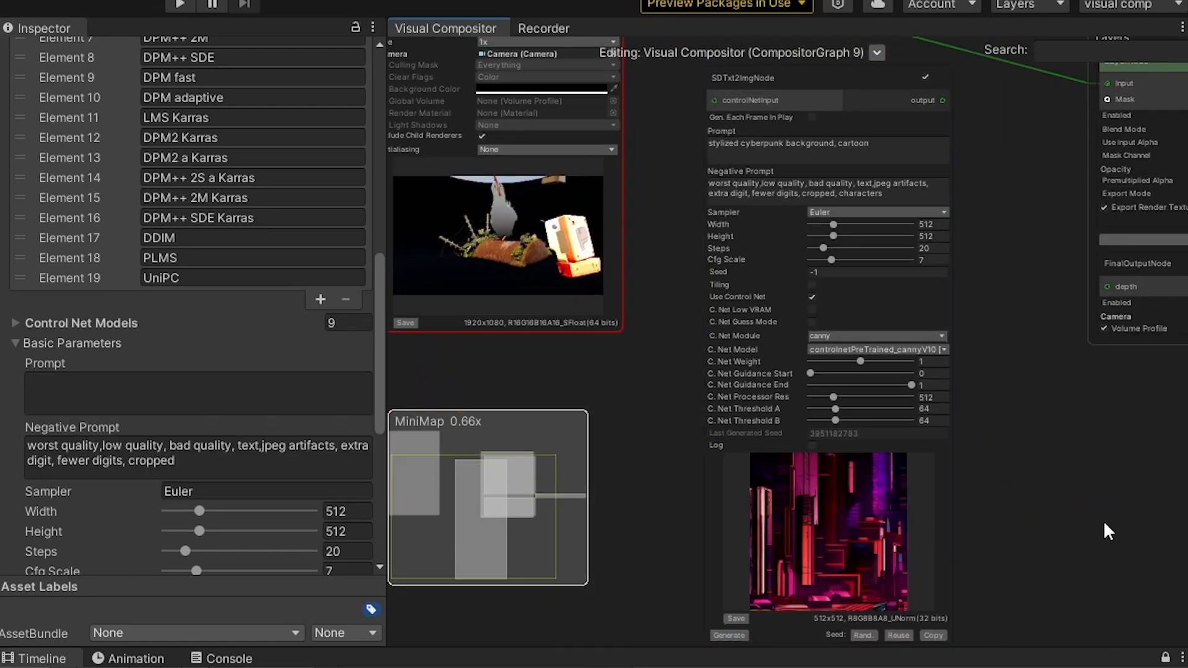
Step: Append ", purple violet, blue and less red" to the SDTxt2ImgNode prompt and regenerate the image
{"action": "left_click", "coordinate": [900, 151]}
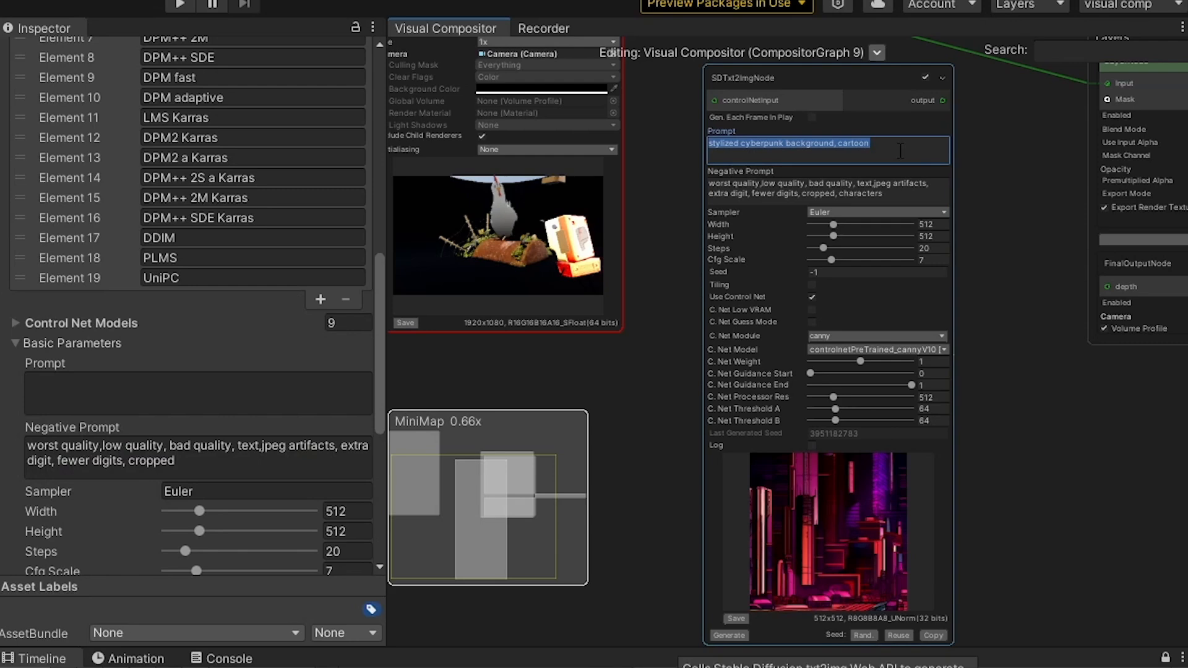
{"action": "left_click", "coordinate": [900, 150]}
{"action": "type", "text": ", purple"}
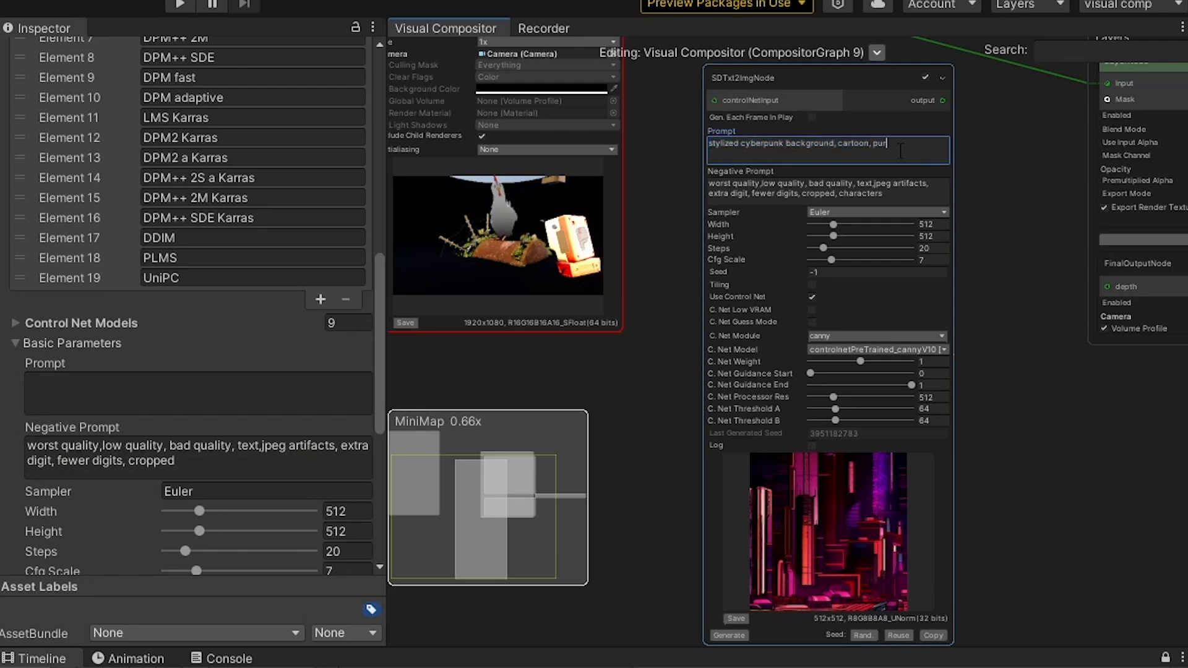
{"action": "type", "text": " violet, blue and less red"}
{"action": "left_click", "coordinate": [743, 635]}
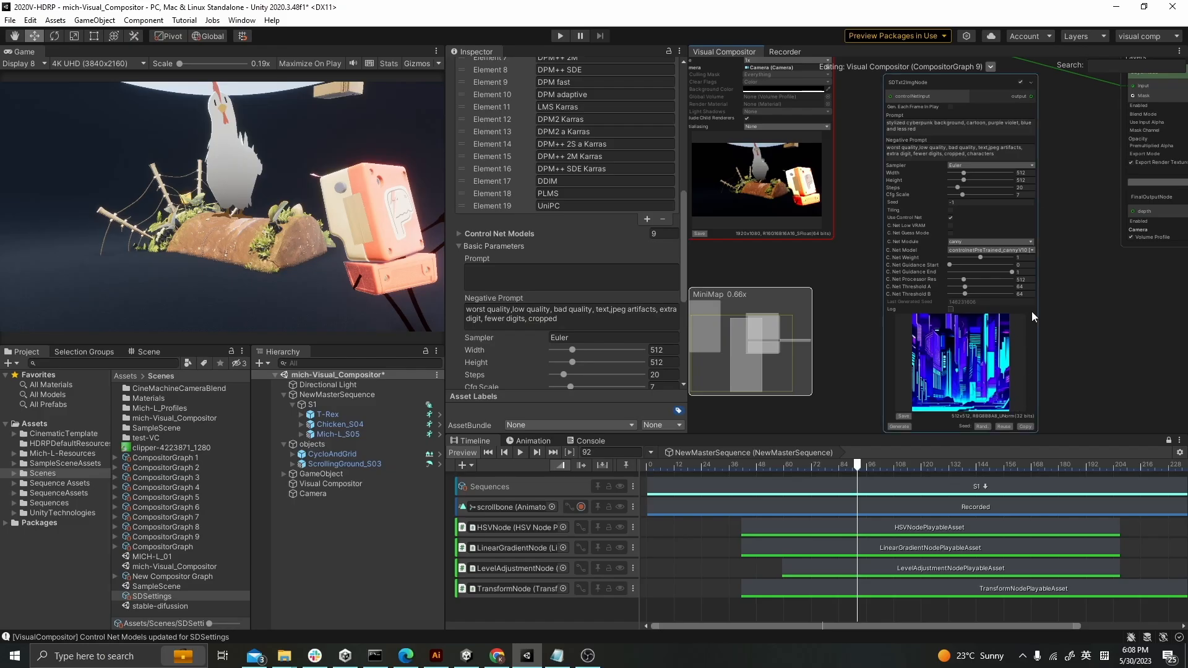
Step: Add a Blend node between the SDTxt2ImgNode and the Layers node
{"action": "scroll", "coordinate": [1067, 299], "scroll_direction": "down", "scroll_amount": 1}
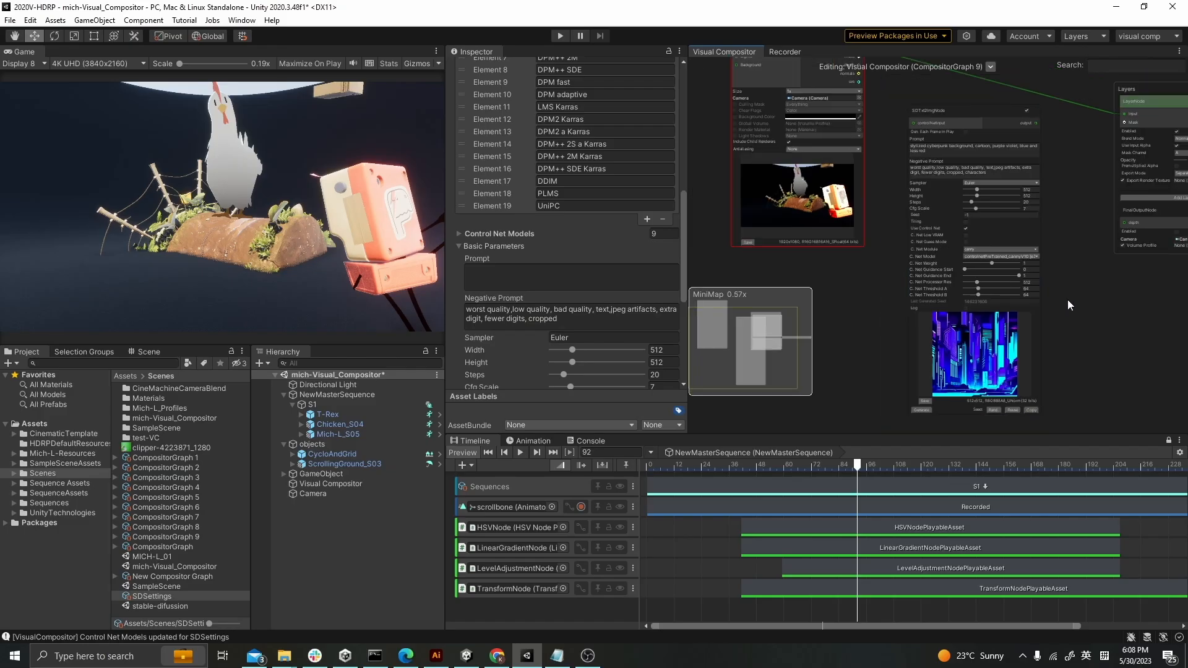
{"action": "middle_click_drag", "start_coordinate": [1060, 245], "coordinate": [982, 366]}
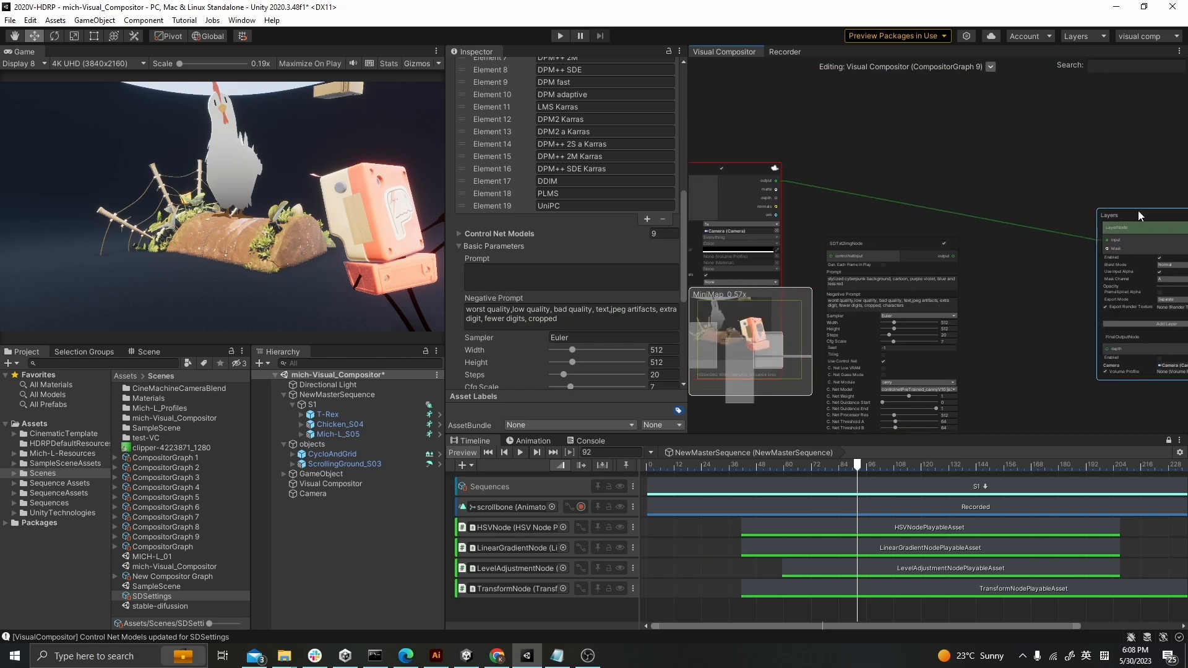
{"action": "right_click", "coordinate": [1007, 247]}
{"action": "left_click", "coordinate": [1007, 252]}
{"action": "type", "text": "blend"}
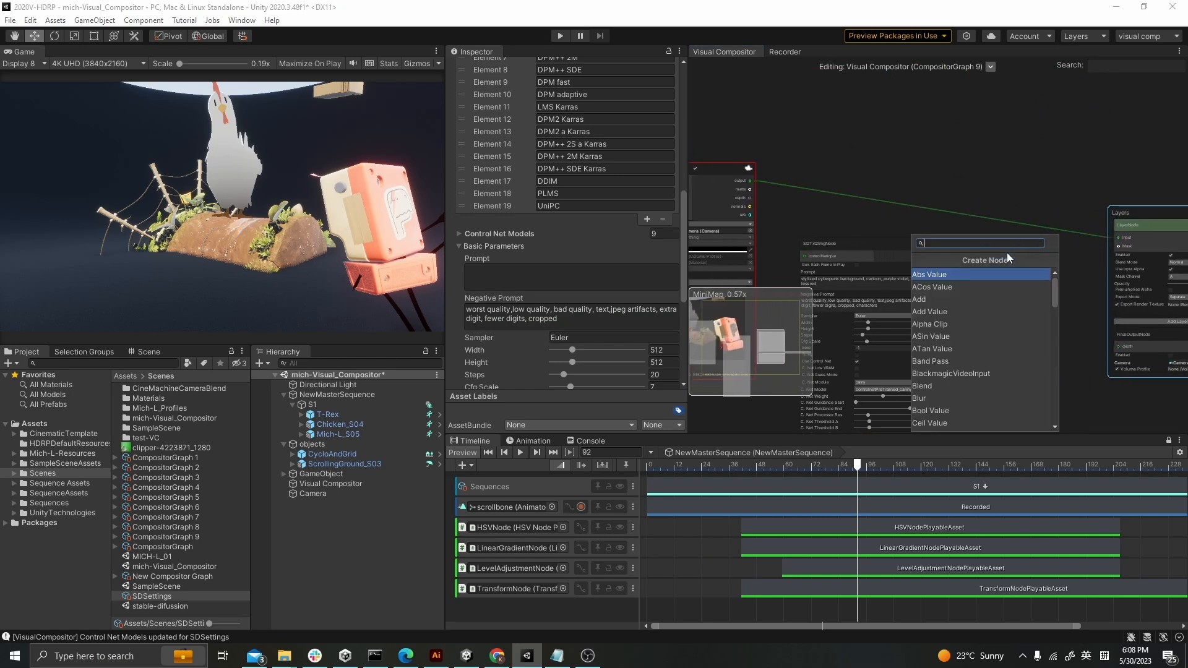
{"action": "key", "text": "Return"}
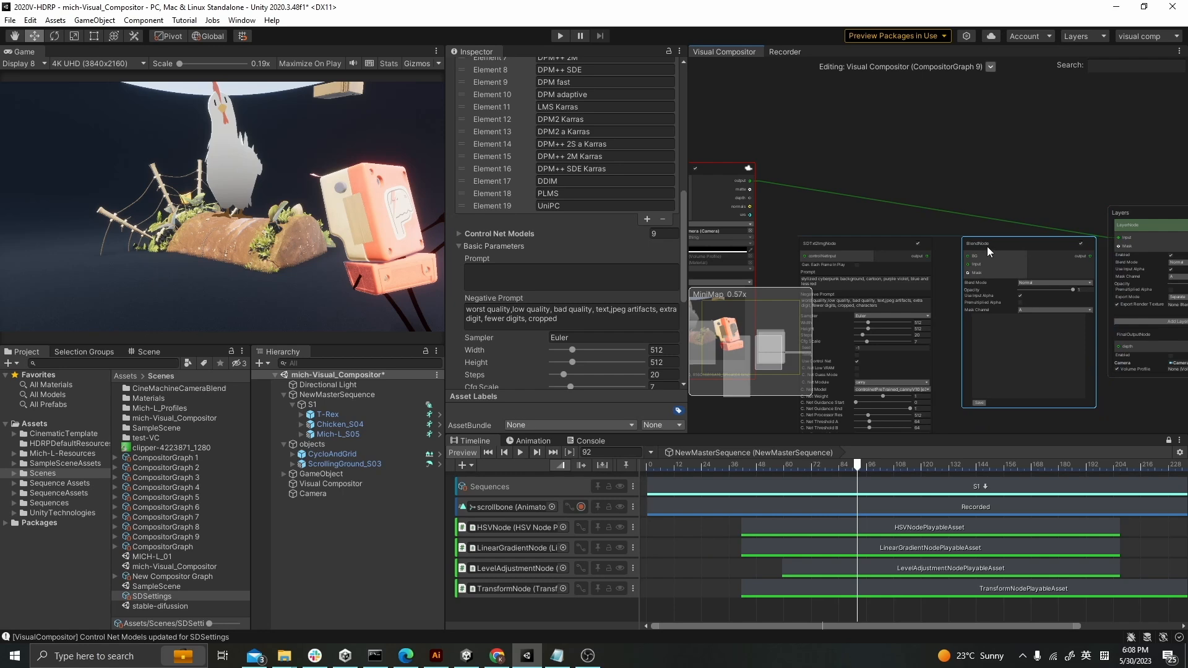
Step: Connect the SDTxt2ImgNode output to the BlendNode's BG and move the SDTxt2ImgNode lower in the graph
{"action": "scroll", "coordinate": [916, 235], "scroll_direction": "up", "scroll_amount": 3}
{"action": "left_click_drag", "start_coordinate": [938, 268], "coordinate": [979, 273]}
{"action": "left_click_drag", "start_coordinate": [850, 244], "coordinate": [836, 351]}
Step: Delete the link from the RenderingNode to the LayerNode and connect the RenderingNode output to the BlendNode's Input
{"action": "scroll", "coordinate": [813, 208], "scroll_direction": "down", "scroll_amount": 2}
{"action": "middle_click_drag", "start_coordinate": [741, 185], "coordinate": [891, 225]}
{"action": "left_click", "coordinate": [893, 211]}
{"action": "key", "text": "Delete"}
{"action": "middle_click_drag", "start_coordinate": [869, 163], "coordinate": [824, 161]}
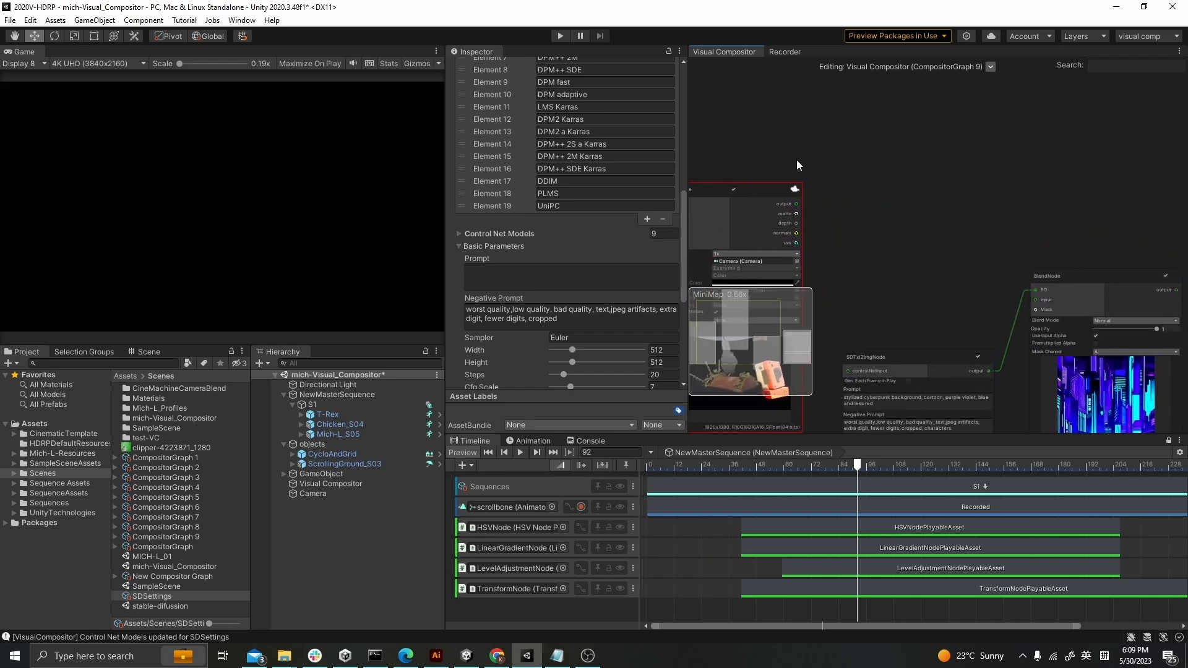
{"action": "left_click_drag", "start_coordinate": [797, 204], "coordinate": [1035, 299]}
Step: Move the SDTxt2ImgNode above the RenderingNode link and feed the BlendNode output into the LayerNode's Input
{"action": "left_click_drag", "start_coordinate": [912, 357], "coordinate": [886, 128]}
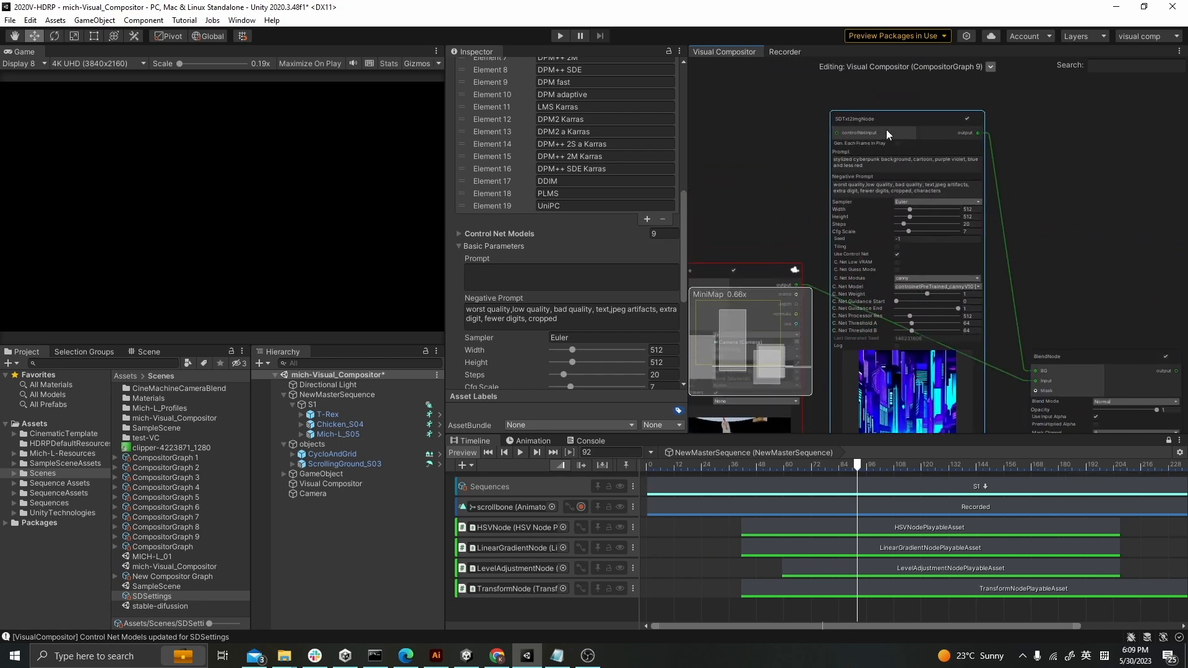
{"action": "left_click", "coordinate": [754, 295]}
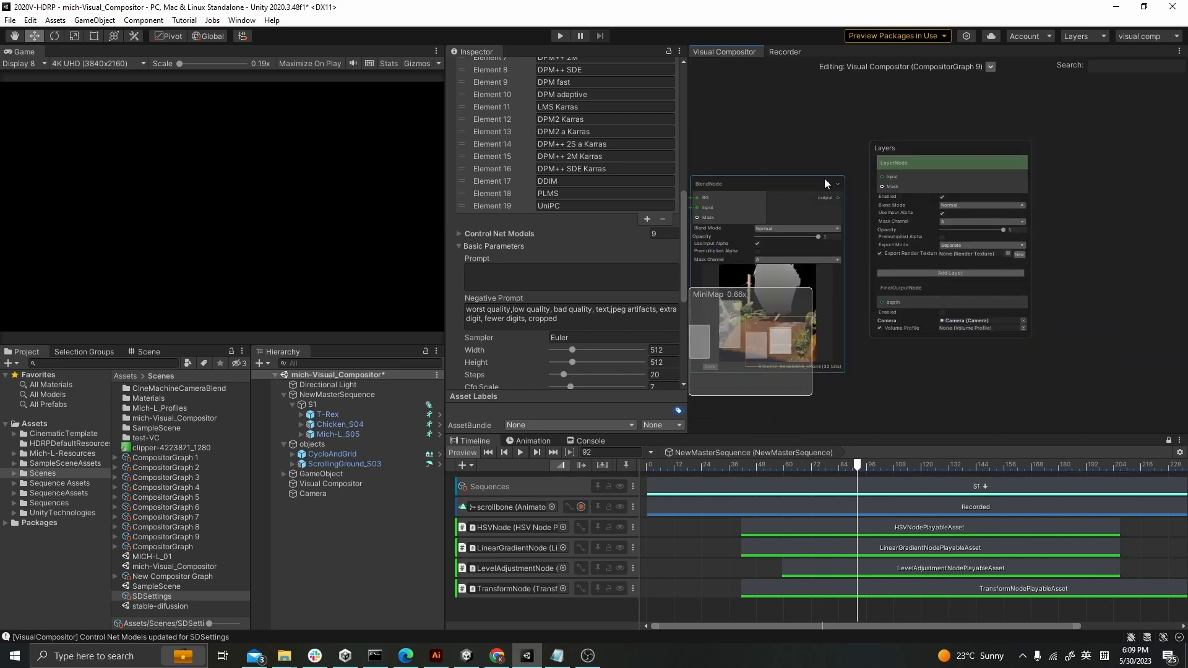
{"action": "middle_click_drag", "start_coordinate": [733, 128], "coordinate": [1118, 226]}
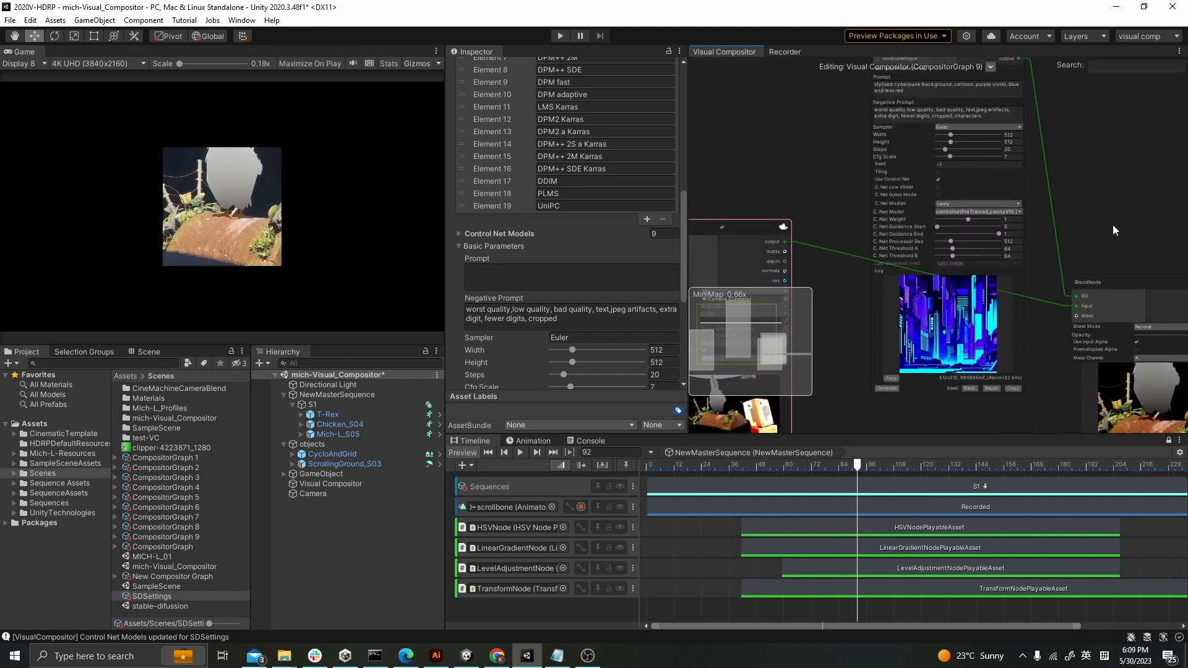
Step: Set the SDTxt2ImgNode's width to 2048, increase its height and regenerate the background image
{"action": "scroll", "coordinate": [977, 228], "scroll_direction": "down", "scroll_amount": 2}
{"action": "scroll", "coordinate": [1027, 154], "scroll_direction": "up", "scroll_amount": 4}
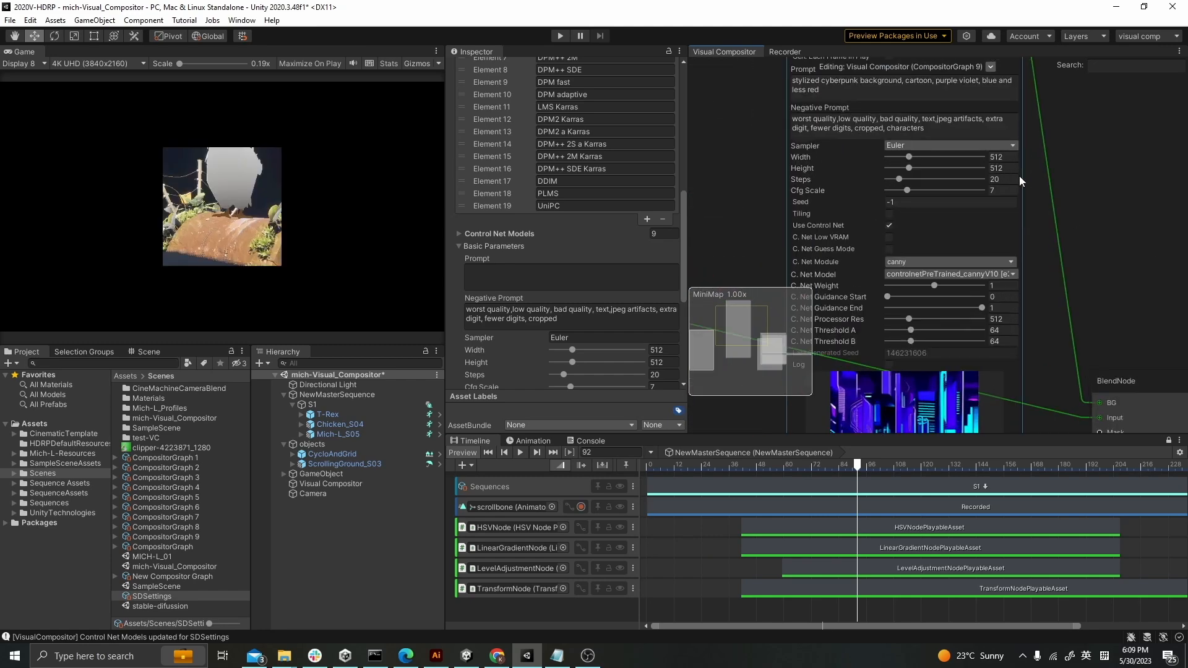
{"action": "left_click_drag", "start_coordinate": [908, 157], "coordinate": [985, 162]}
{"action": "left_click_drag", "start_coordinate": [908, 168], "coordinate": [950, 170]}
Step: Deactivate the CycloAndGrid object and enable the RenderingNode's Clear Flags override with Color
{"action": "scroll", "coordinate": [737, 184], "scroll_direction": "down", "scroll_amount": 6}
{"action": "middle_click_drag", "start_coordinate": [737, 184], "coordinate": [950, 125]}
{"action": "scroll", "coordinate": [894, 213], "scroll_direction": "up", "scroll_amount": 3}
{"action": "middle_click_drag", "start_coordinate": [894, 213], "coordinate": [940, 209]}
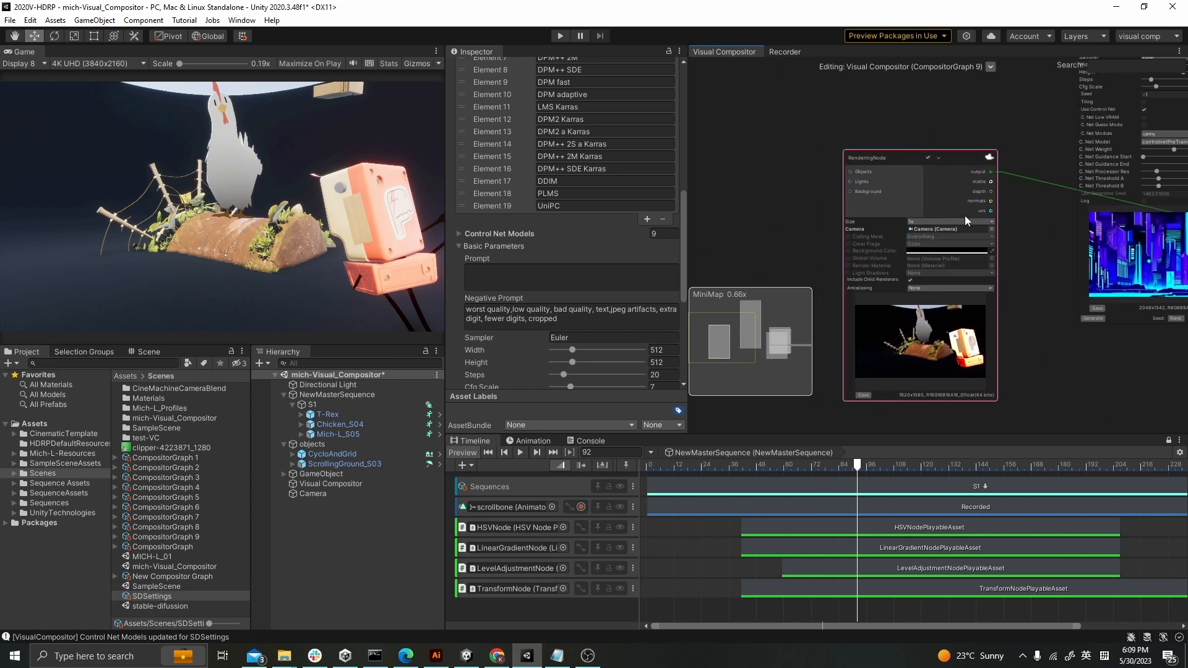
{"action": "left_click", "coordinate": [344, 456]}
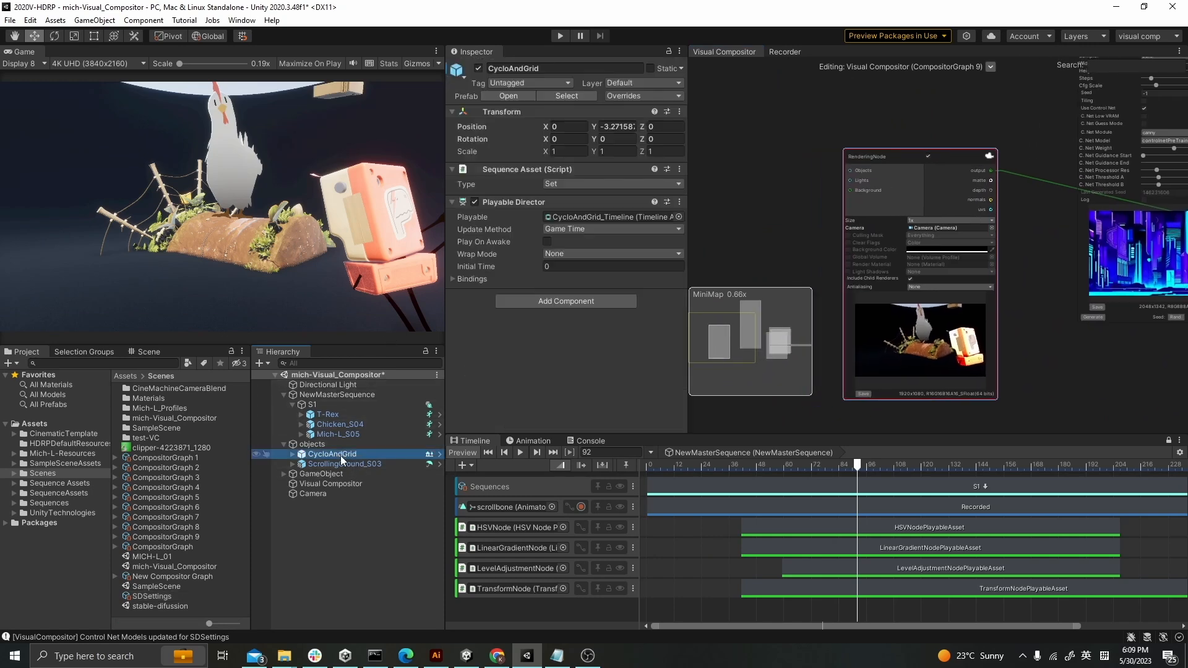
{"action": "left_click", "coordinate": [477, 68]}
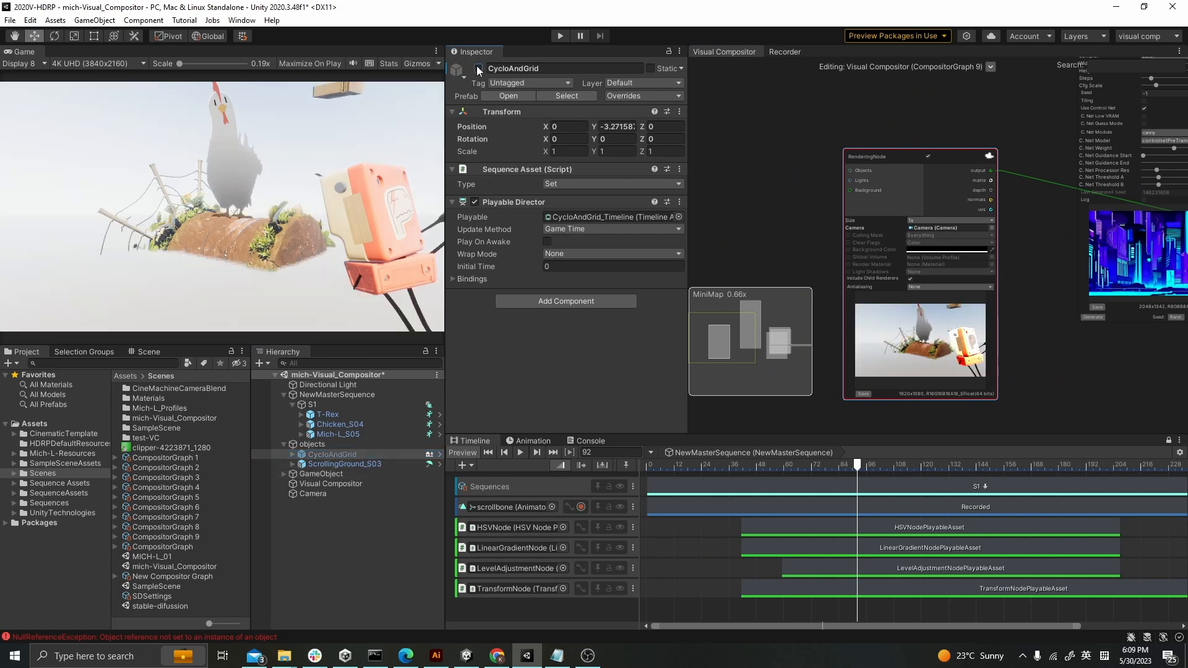
{"action": "left_click", "coordinate": [848, 243]}
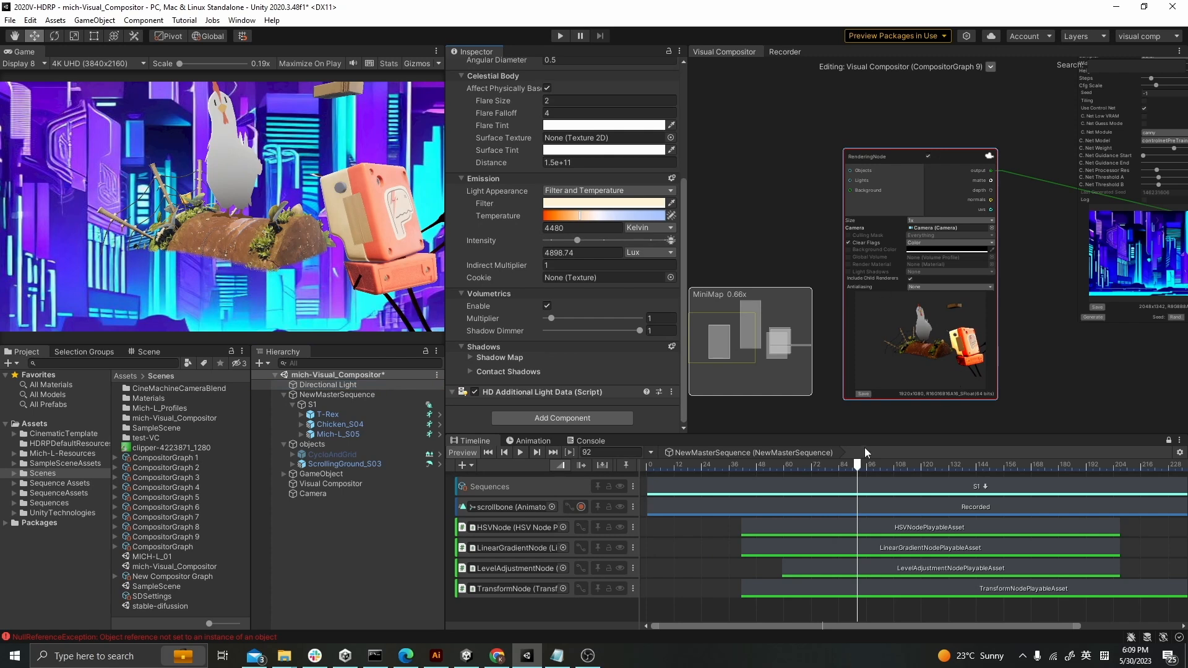
Step: Scrub the timeline slightly past frame 92 to preview the composite over the generated background
{"action": "left_click", "coordinate": [868, 465]}
{"action": "mouse_move", "coordinate": [864, 468]}
{"action": "left_mouse_down"}
{"action": "mouse_move", "coordinate": [896, 471]}
{"action": "mouse_move", "coordinate": [804, 471]}
{"action": "mouse_move", "coordinate": [868, 482]}
{"action": "left_mouse_up"}
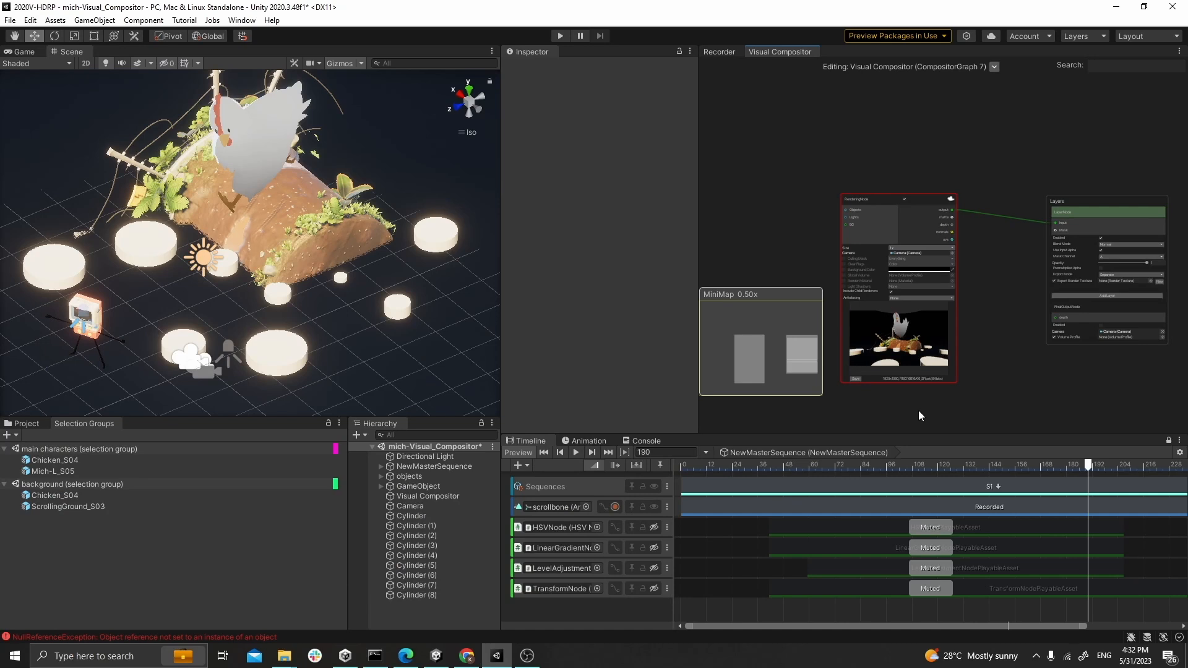
Step: Create an empty selection group and add all nine cylinders, from Cylinder to Cylinder (8), to it
{"action": "scroll", "coordinate": [297, 287], "scroll_direction": "down", "scroll_amount": 1}
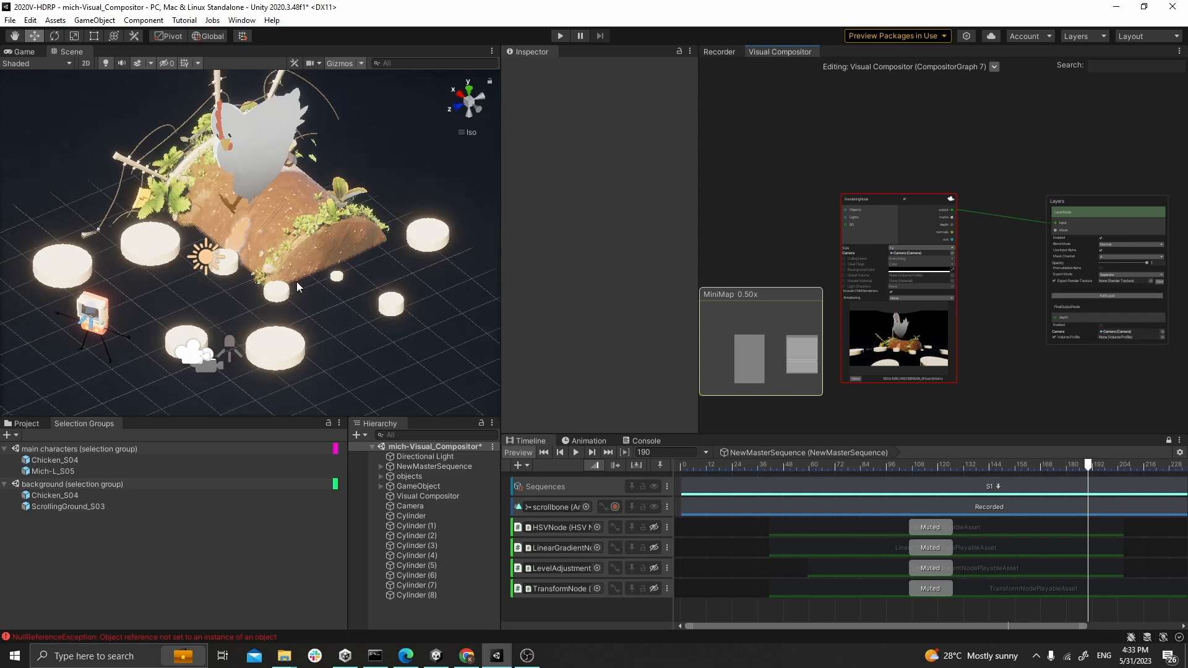
{"action": "left_click_drag", "start_coordinate": [456, 375], "coordinate": [430, 373], "text": "alt"}
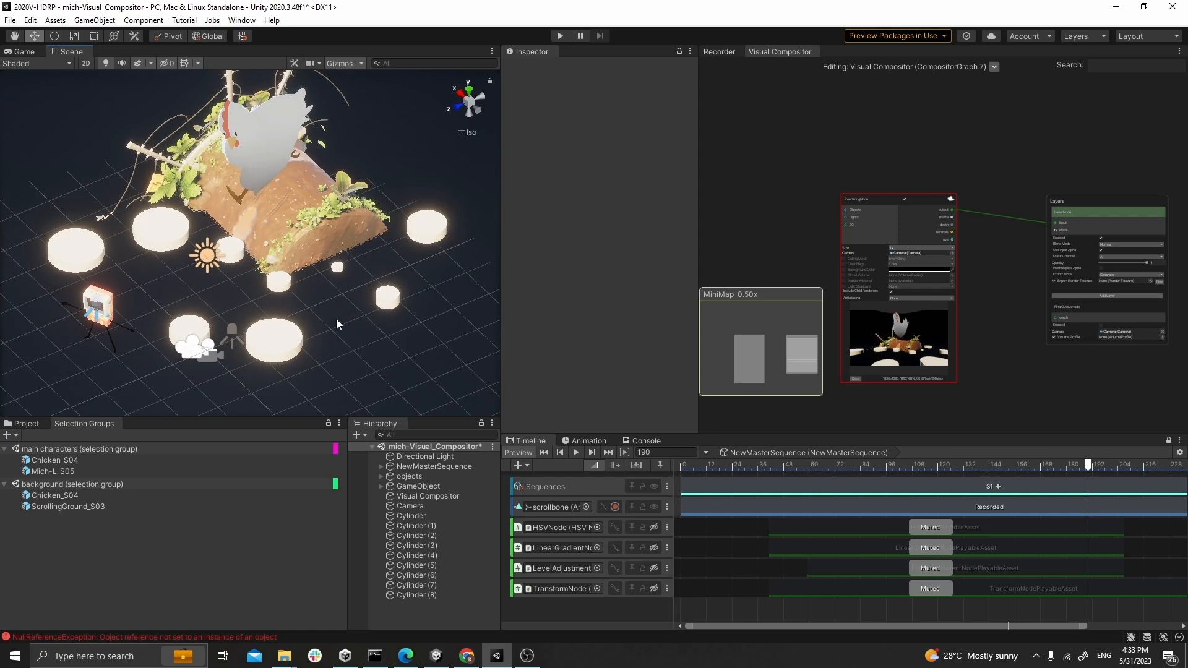
{"action": "mouse_move", "coordinate": [288, 375]}
{"action": "left_mouse_down", "text": "alt"}
{"action": "mouse_move", "coordinate": [238, 382]}
{"action": "mouse_move", "coordinate": [294, 397]}
{"action": "mouse_move", "coordinate": [287, 368]}
{"action": "left_mouse_up", "text": "alt"}
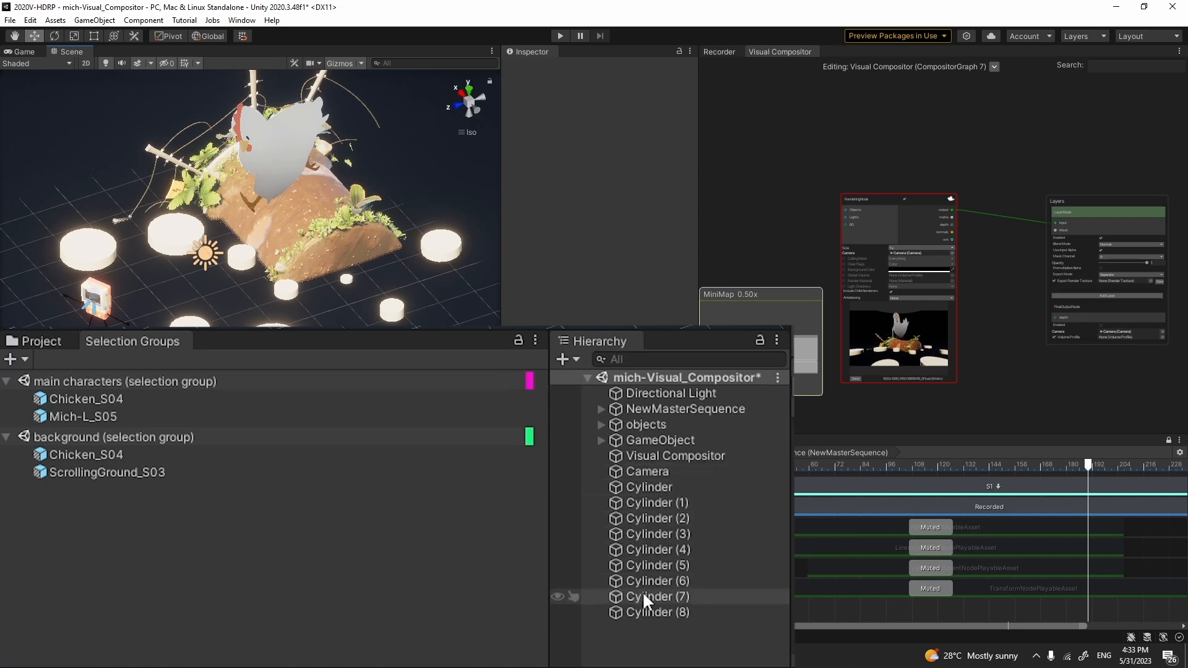
{"action": "left_click", "coordinate": [23, 359]}
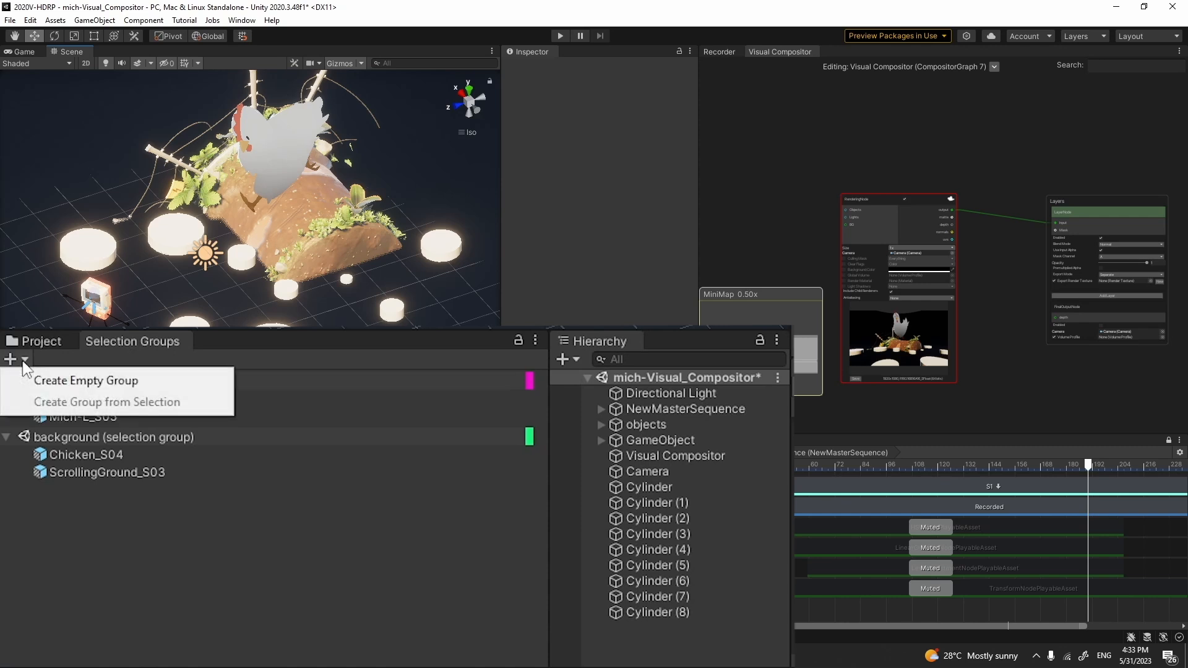
{"action": "left_click", "coordinate": [32, 379]}
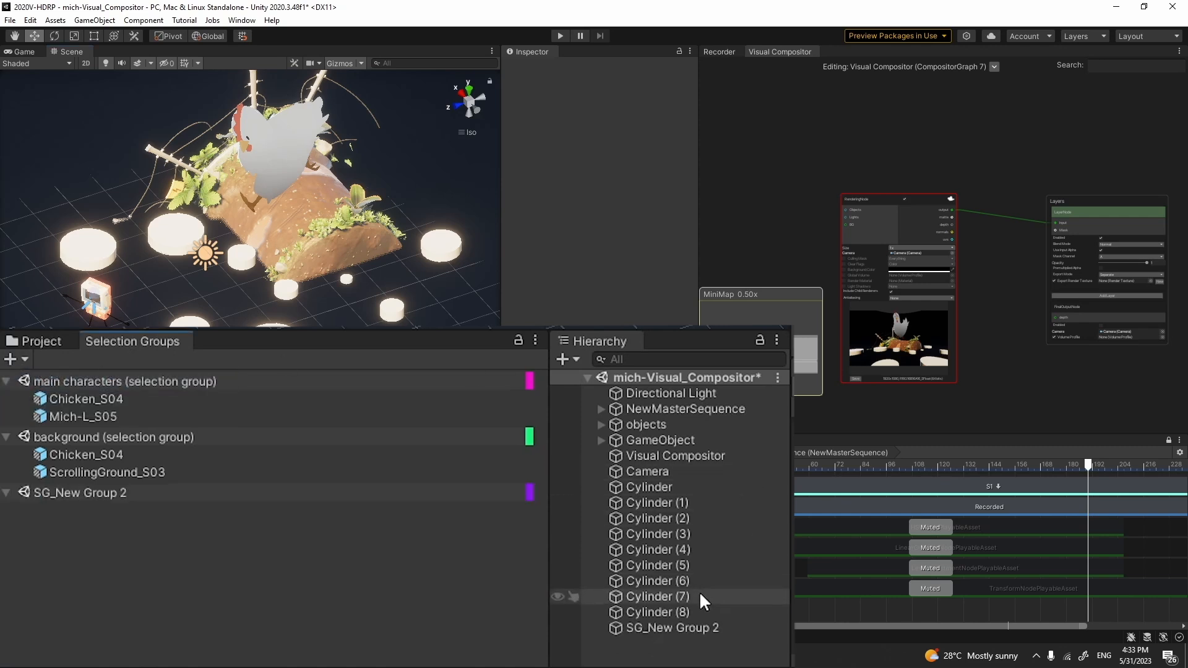
{"action": "left_click", "coordinate": [674, 612]}
{"action": "left_click", "coordinate": [684, 489], "text": "shift"}
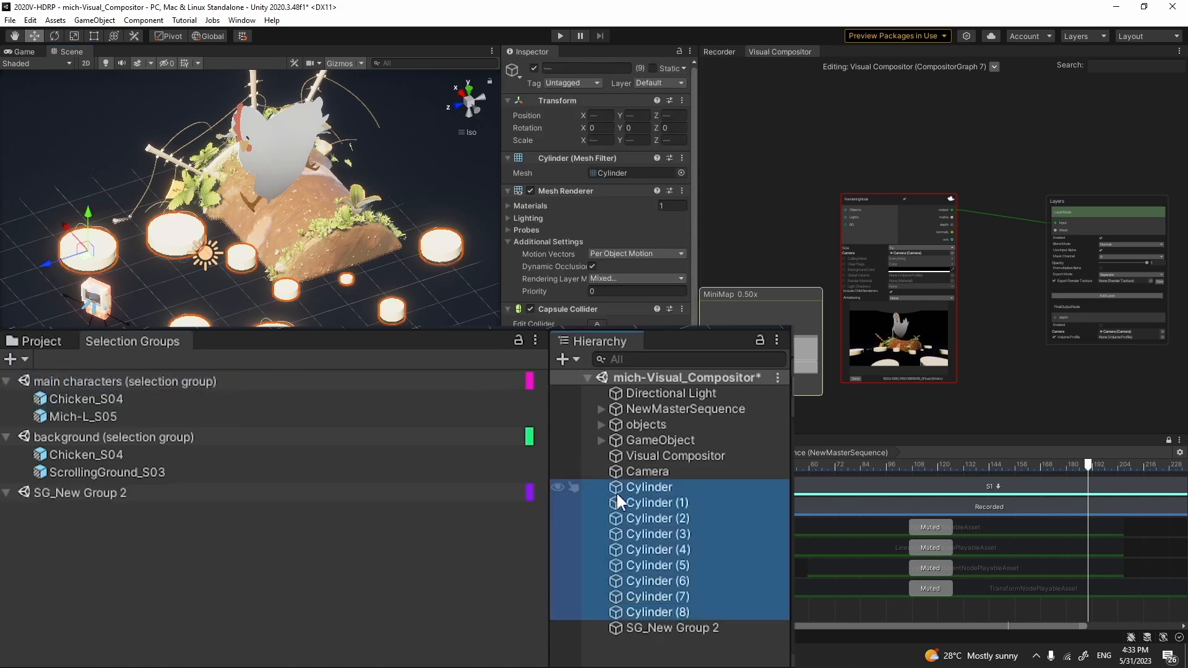
{"action": "left_click_drag", "start_coordinate": [567, 498], "coordinate": [87, 489]}
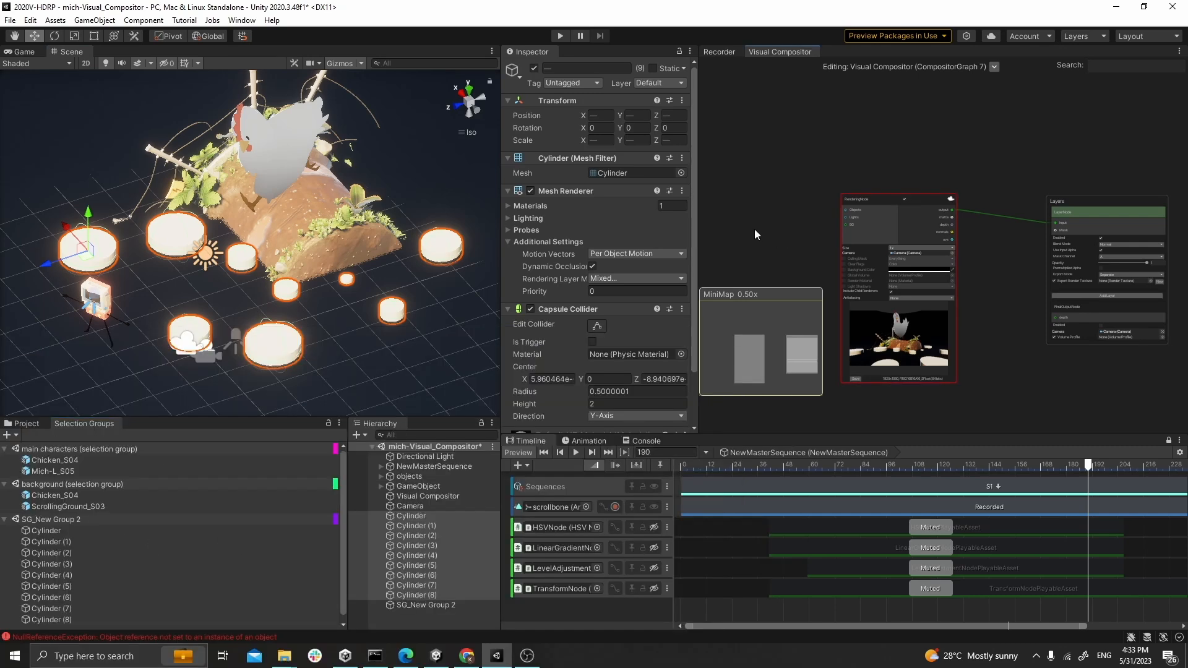
Step: Add a Selection Group node beside the RenderingNode and assign SG_New Group 2 to its Group-0 slot
{"action": "right_click", "coordinate": [766, 231]}
{"action": "left_click", "coordinate": [798, 238]}
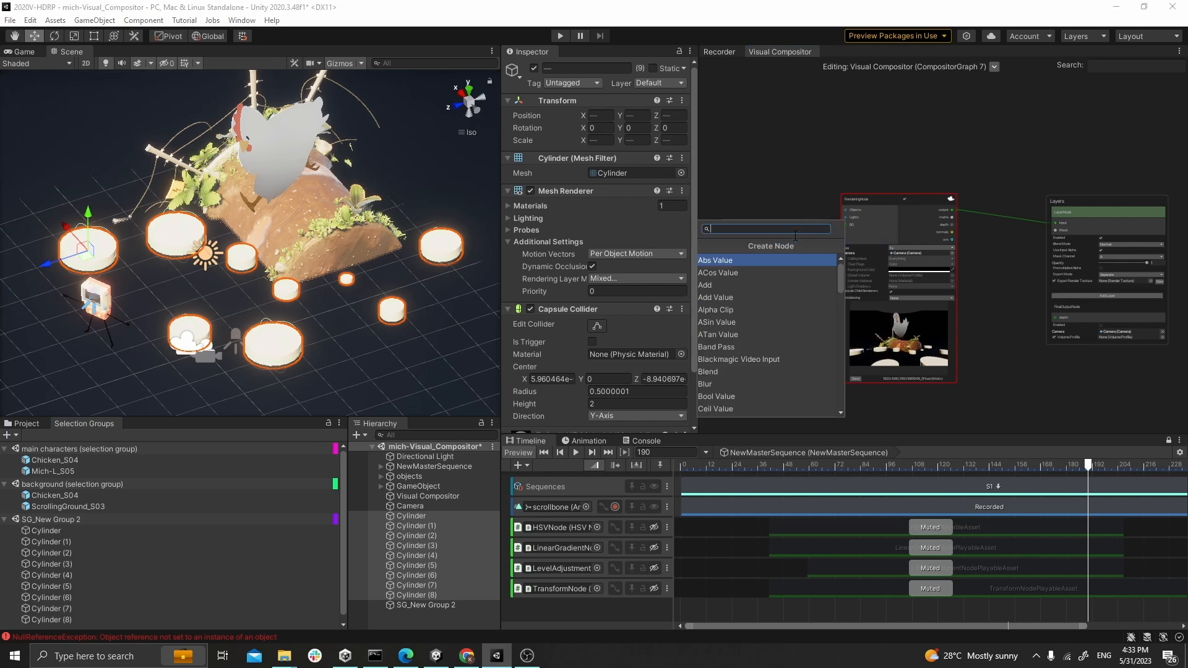
{"action": "type", "text": "sele"}
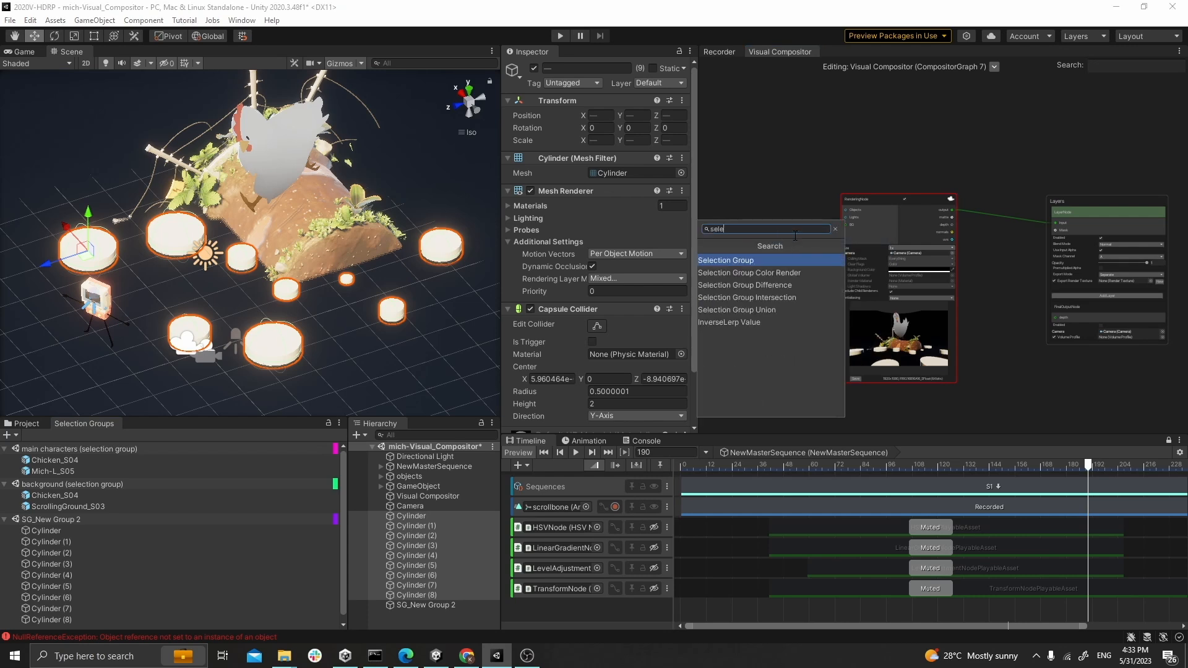
{"action": "key", "text": "Return"}
{"action": "left_click_drag", "start_coordinate": [795, 238], "coordinate": [760, 229]}
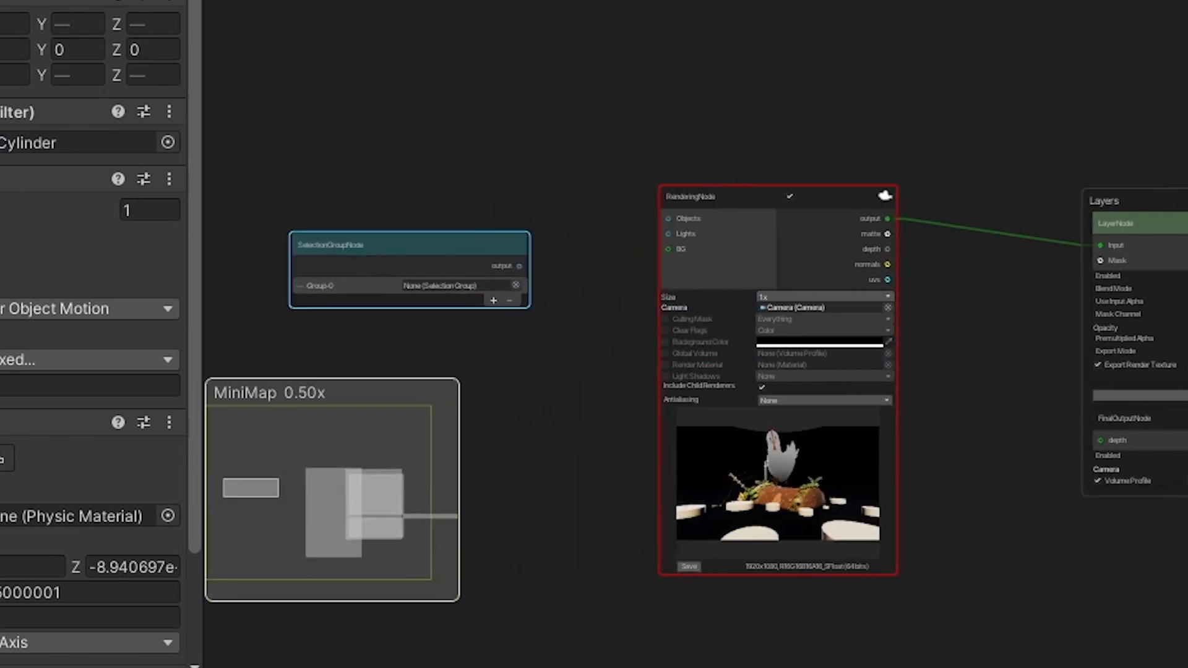
{"action": "left_click_drag", "start_coordinate": [298, 489], "coordinate": [428, 281]}
{"action": "scroll", "coordinate": [503, 206], "scroll_direction": "up", "scroll_amount": 3}
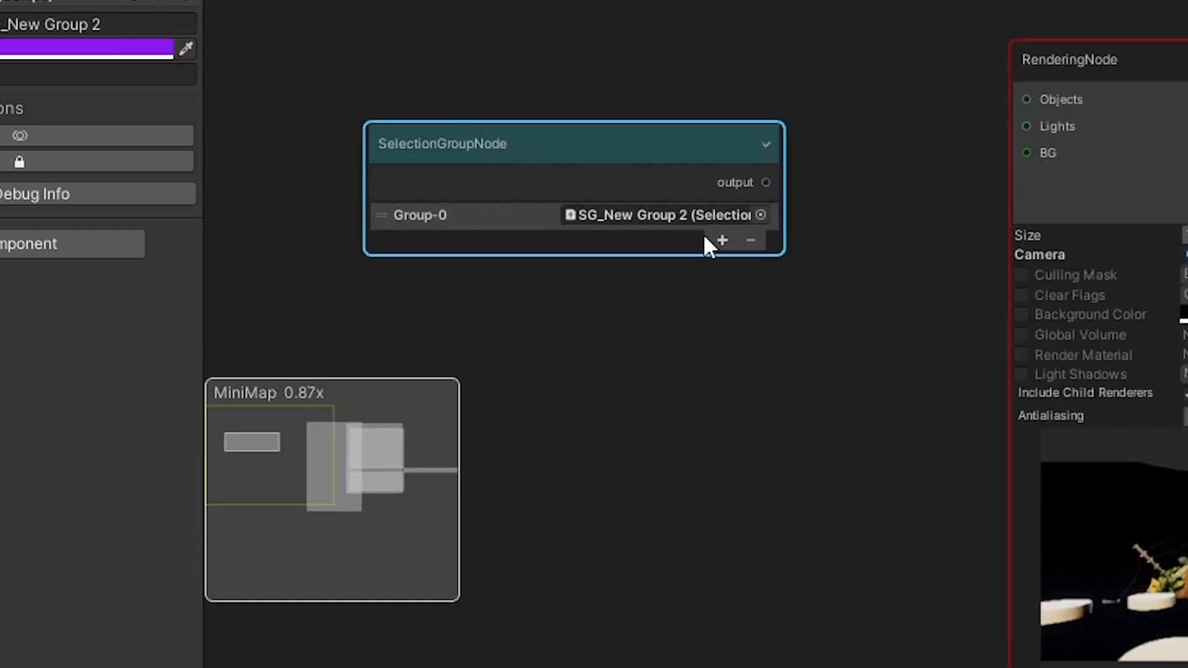
Step: Connect the SelectionGroupNode's output to the RenderingNode's Objects input
{"action": "middle_click_drag", "start_coordinate": [885, 202], "coordinate": [693, 305]}
{"action": "scroll", "coordinate": [693, 303], "scroll_direction": "down", "scroll_amount": 3}
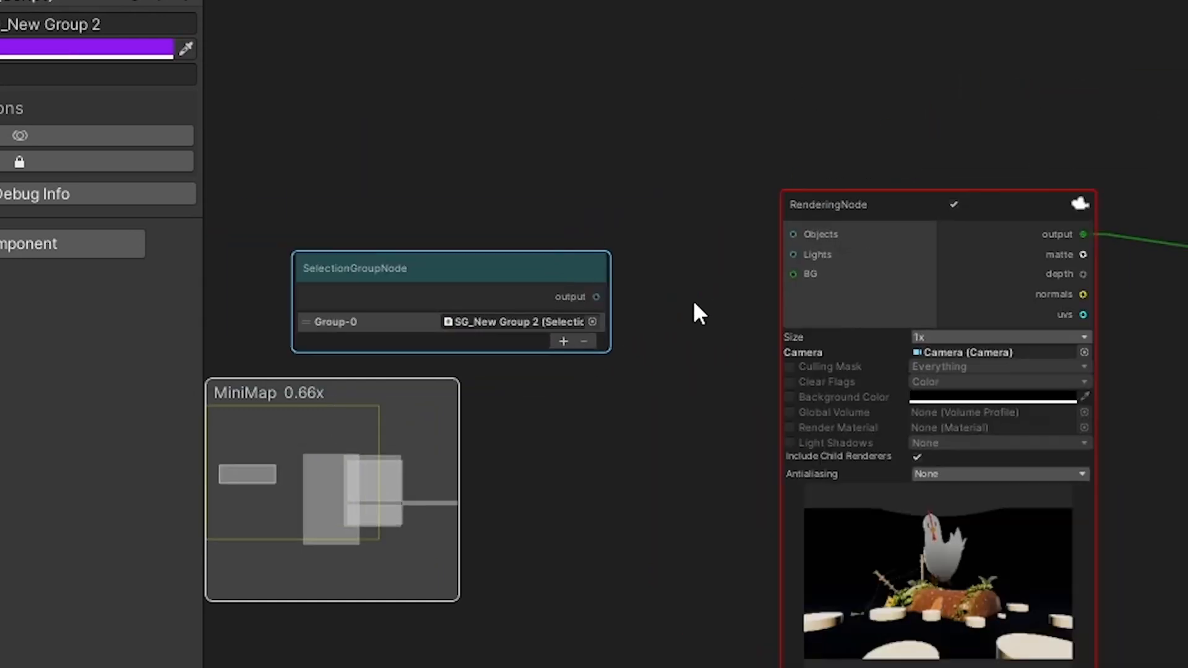
{"action": "scroll", "coordinate": [702, 328], "scroll_direction": "up", "scroll_amount": 1}
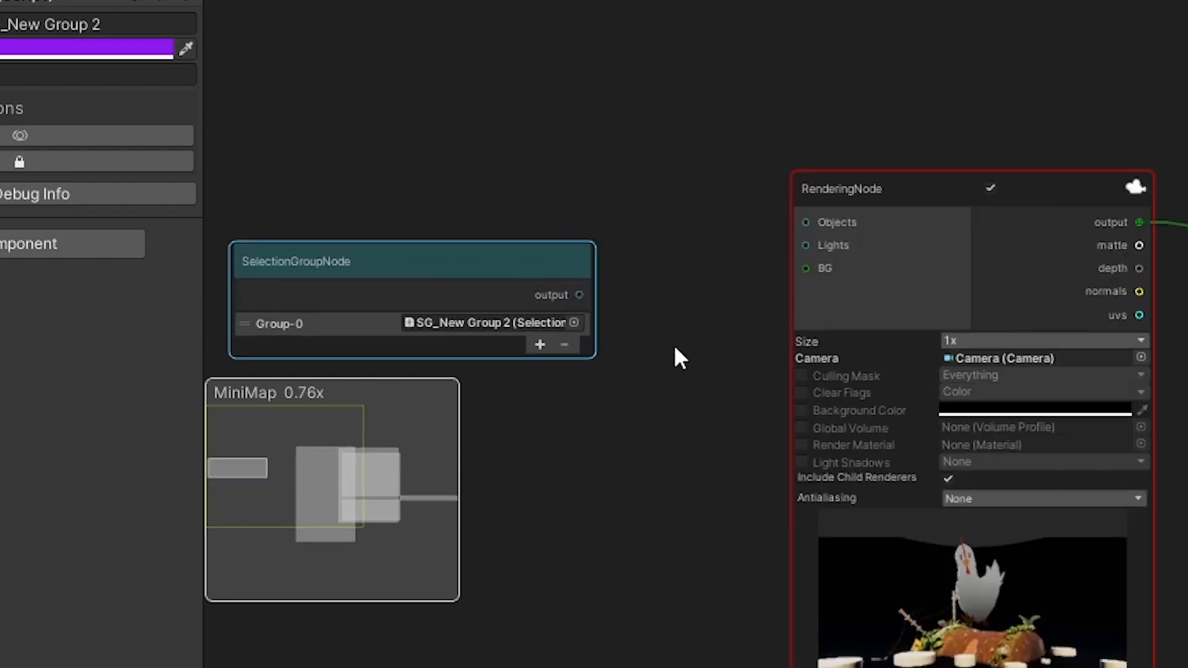
{"action": "left_click_drag", "start_coordinate": [578, 295], "coordinate": [804, 223]}
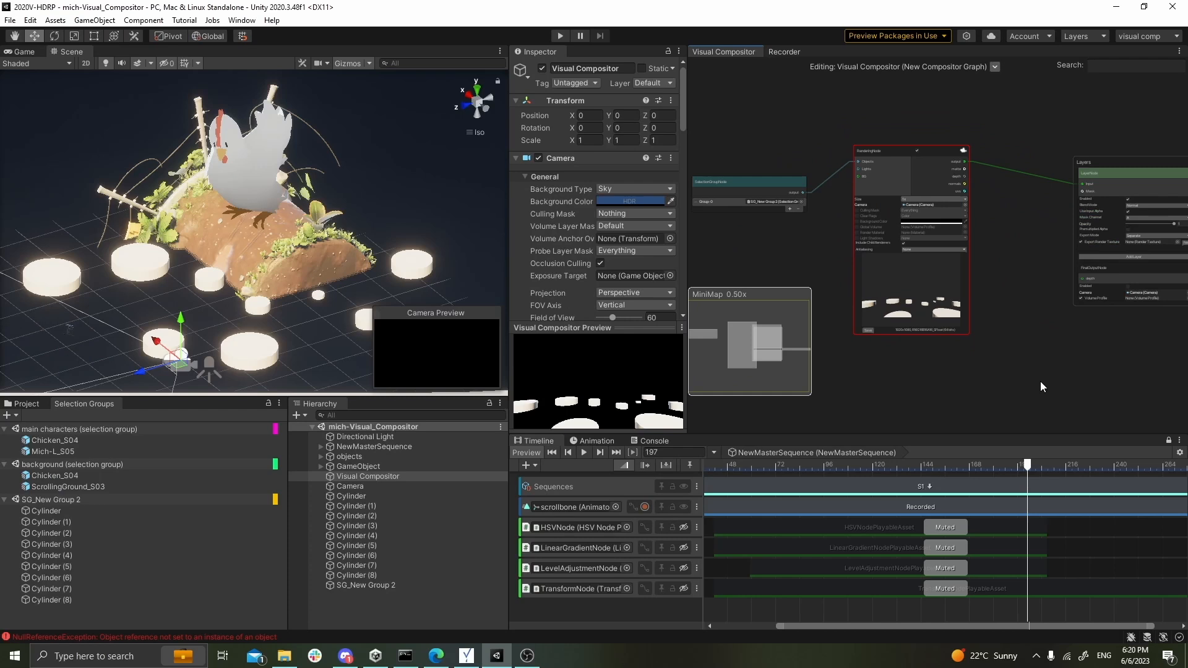
Step: Examine the SelectionGroupNode and RenderingNode preview, and check the cylinder-only render in the Game view
{"action": "scroll", "coordinate": [886, 242], "scroll_direction": "up", "scroll_amount": 1}
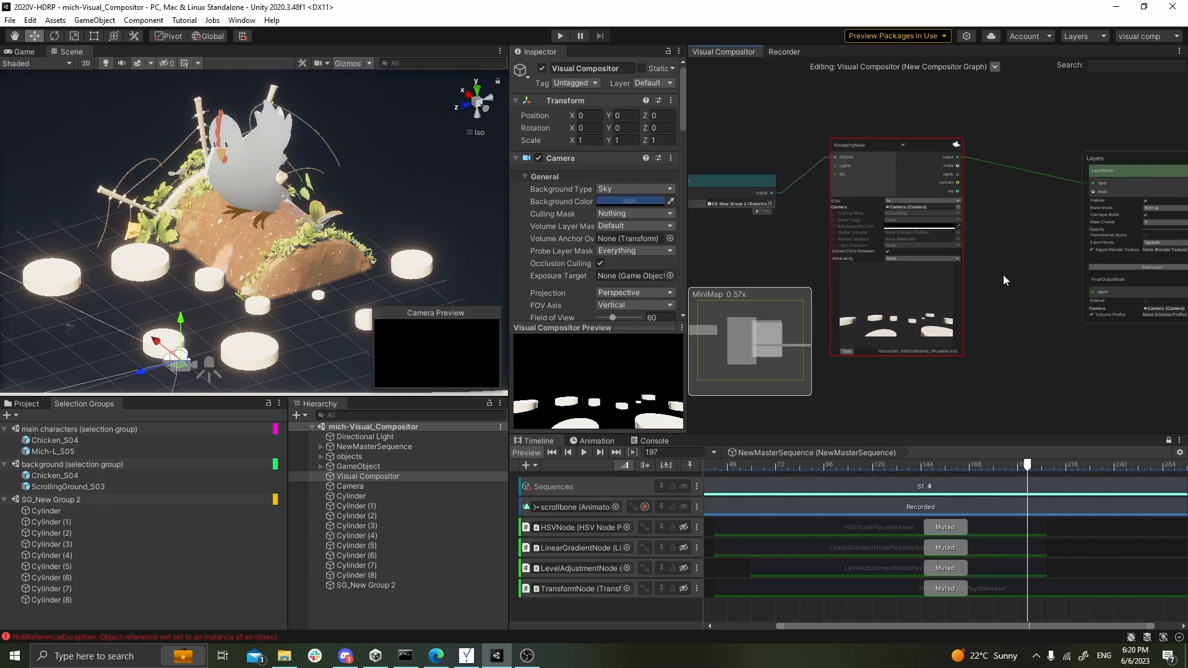
{"action": "scroll", "coordinate": [837, 284], "scroll_direction": "up", "scroll_amount": 2}
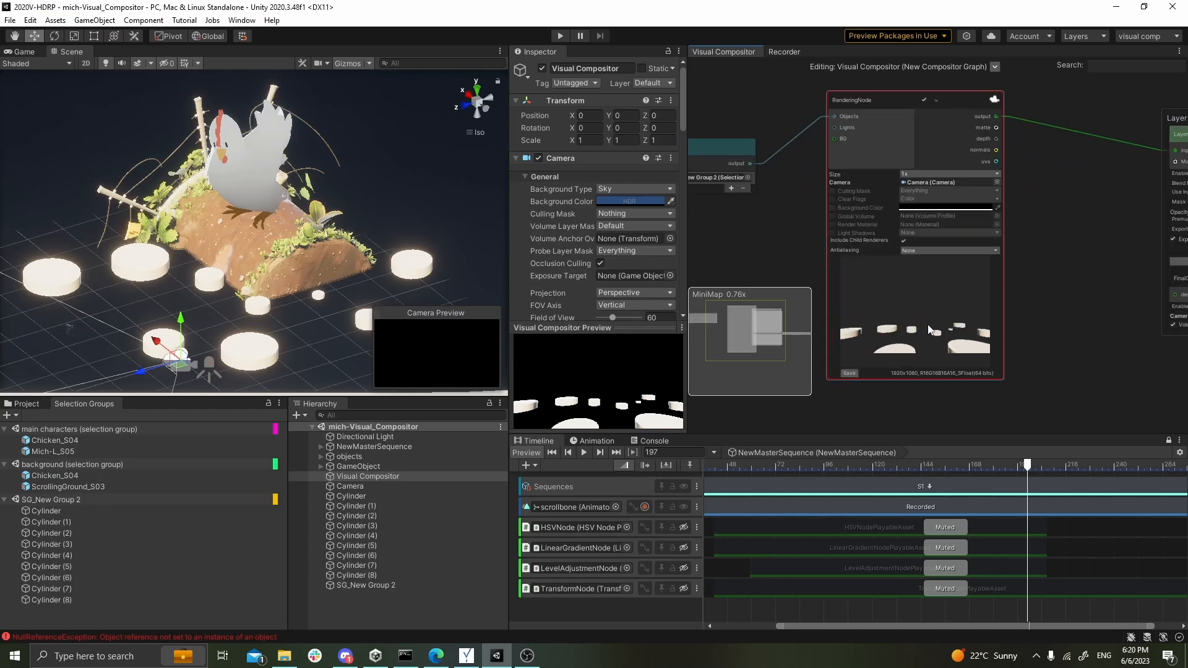
{"action": "middle_click_drag", "start_coordinate": [774, 198], "coordinate": [863, 221]}
{"action": "middle_click_drag", "start_coordinate": [744, 214], "coordinate": [795, 222]}
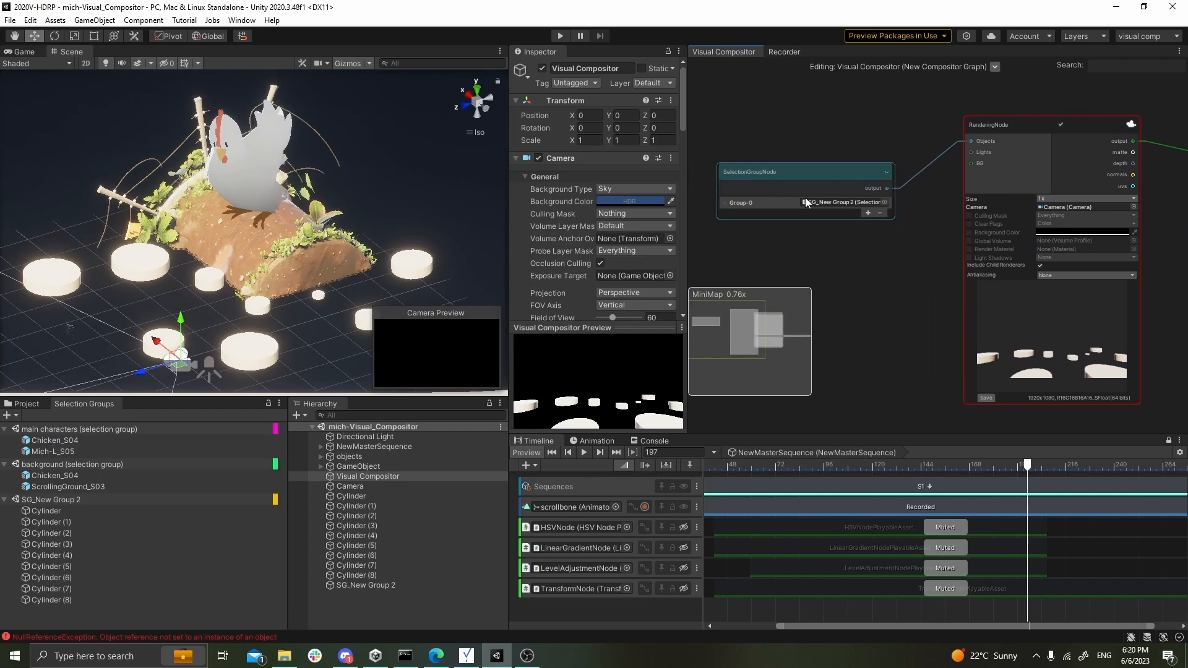
{"action": "middle_click_drag", "start_coordinate": [907, 260], "coordinate": [813, 253]}
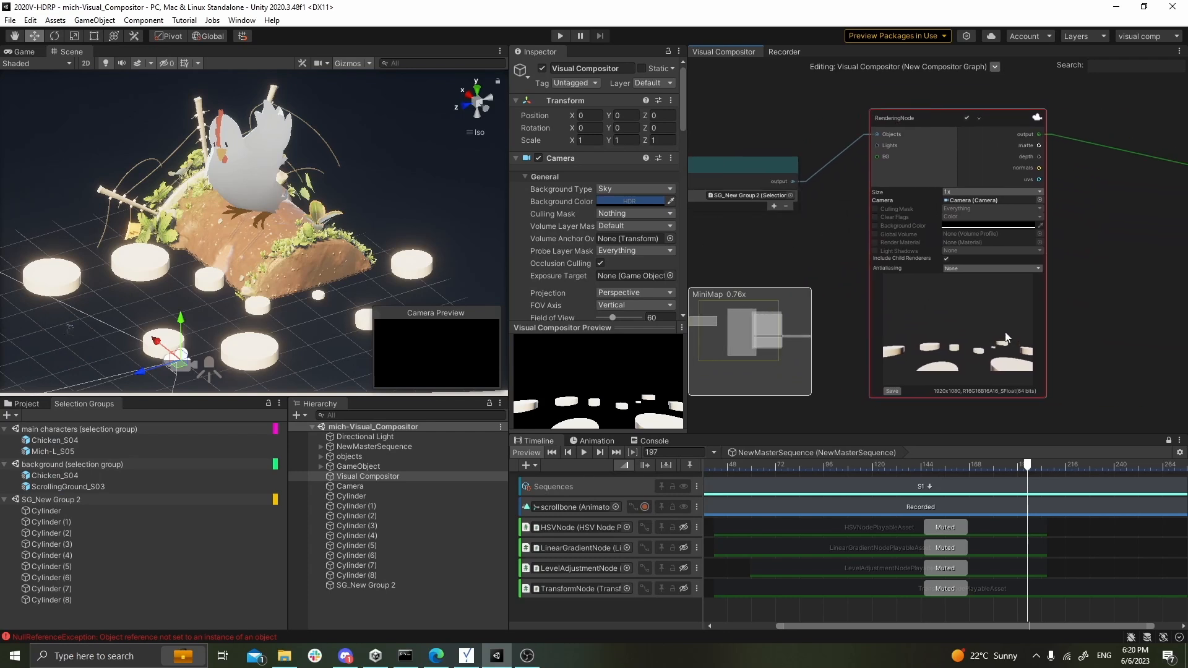
{"action": "left_click", "coordinate": [24, 53]}
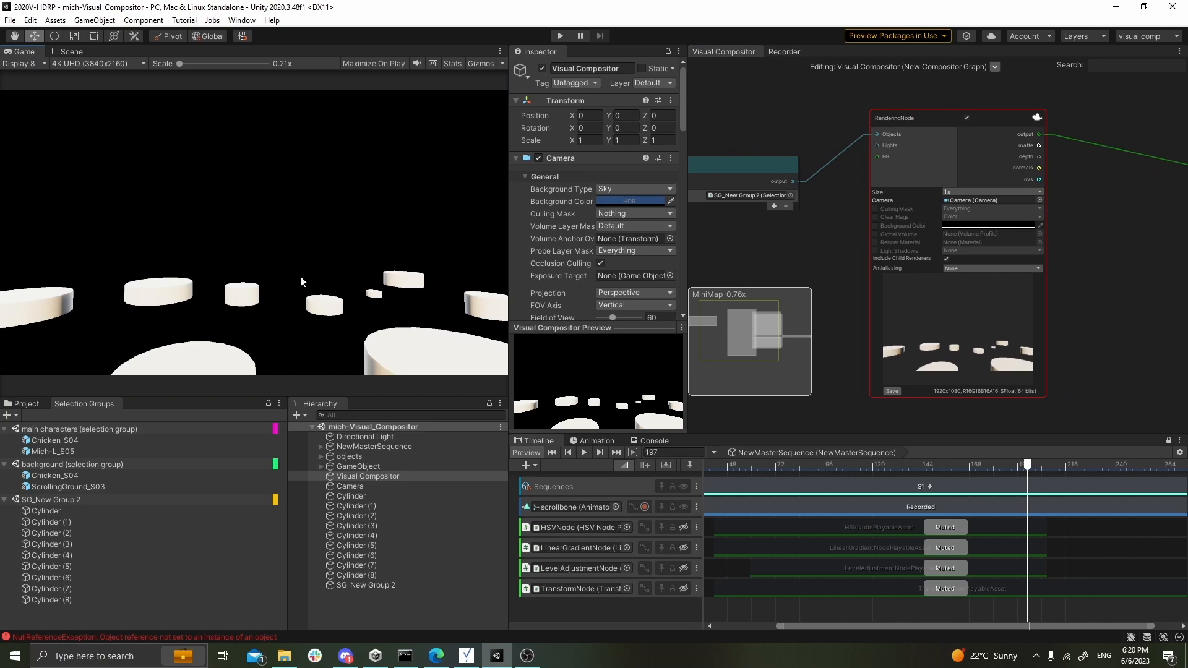
Step: Add a Stable Diffusion Txt2Img node and place it between the RenderingNode and the Layers node, moving Layers aside for room
{"action": "scroll", "coordinate": [949, 282], "scroll_direction": "down", "scroll_amount": 2}
{"action": "middle_click_drag", "start_coordinate": [989, 274], "coordinate": [904, 231]}
{"action": "right_click", "coordinate": [904, 231]}
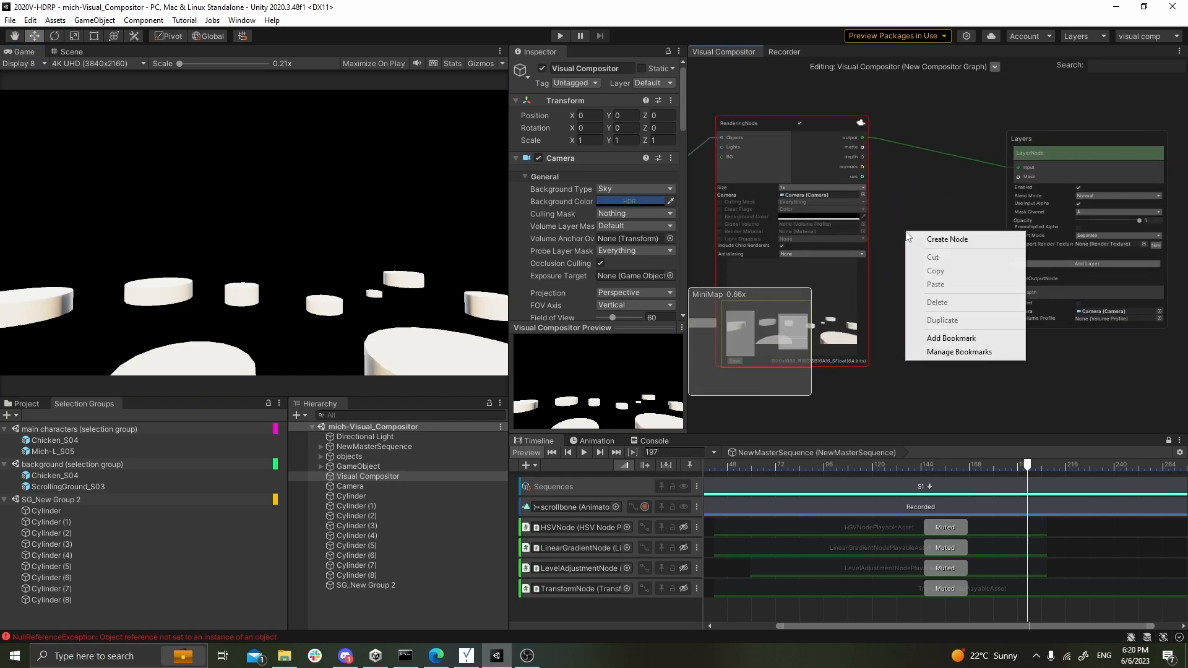
{"action": "left_click", "coordinate": [947, 240]}
{"action": "type", "text": "stabl"}
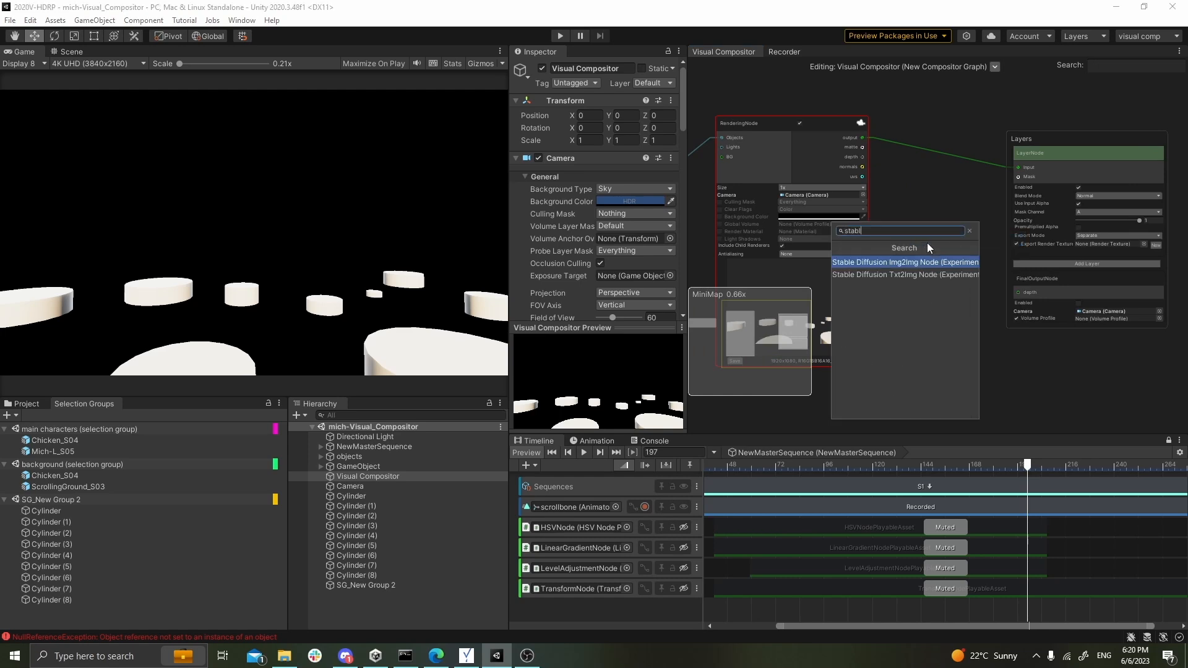
{"action": "left_click", "coordinate": [910, 274]}
{"action": "left_click_drag", "start_coordinate": [1077, 141], "coordinate": [1134, 124]}
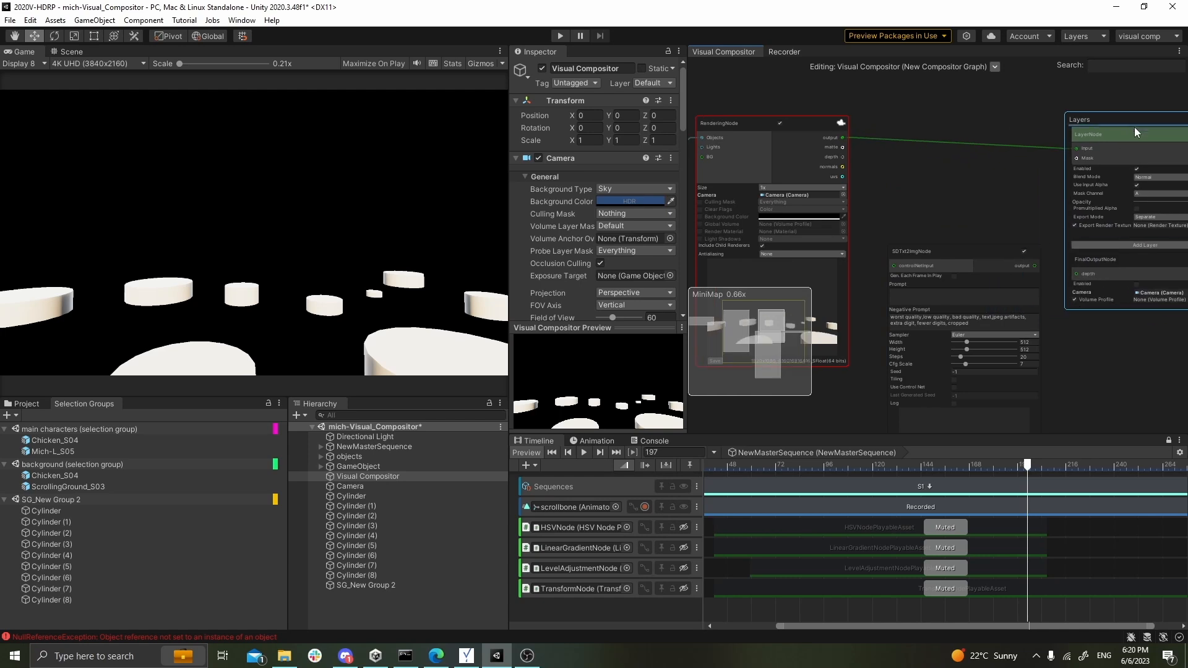
{"action": "left_click_drag", "start_coordinate": [952, 247], "coordinate": [963, 154]}
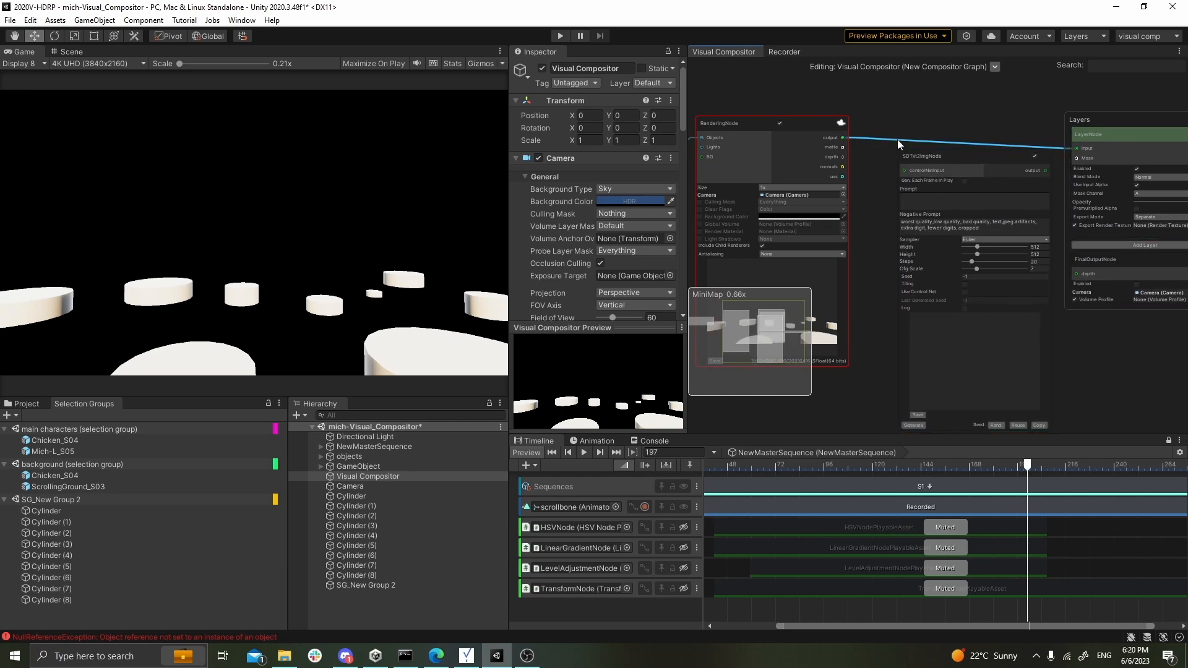
Step: Connect the RenderingNode's output to the SDTxt2ImgNode's controlNetInput, and the SDTxt2ImgNode's output to the LayerNode's Input
{"action": "scroll", "coordinate": [881, 120], "scroll_direction": "up", "scroll_amount": 3}
{"action": "left_click_drag", "start_coordinate": [828, 145], "coordinate": [910, 189]}
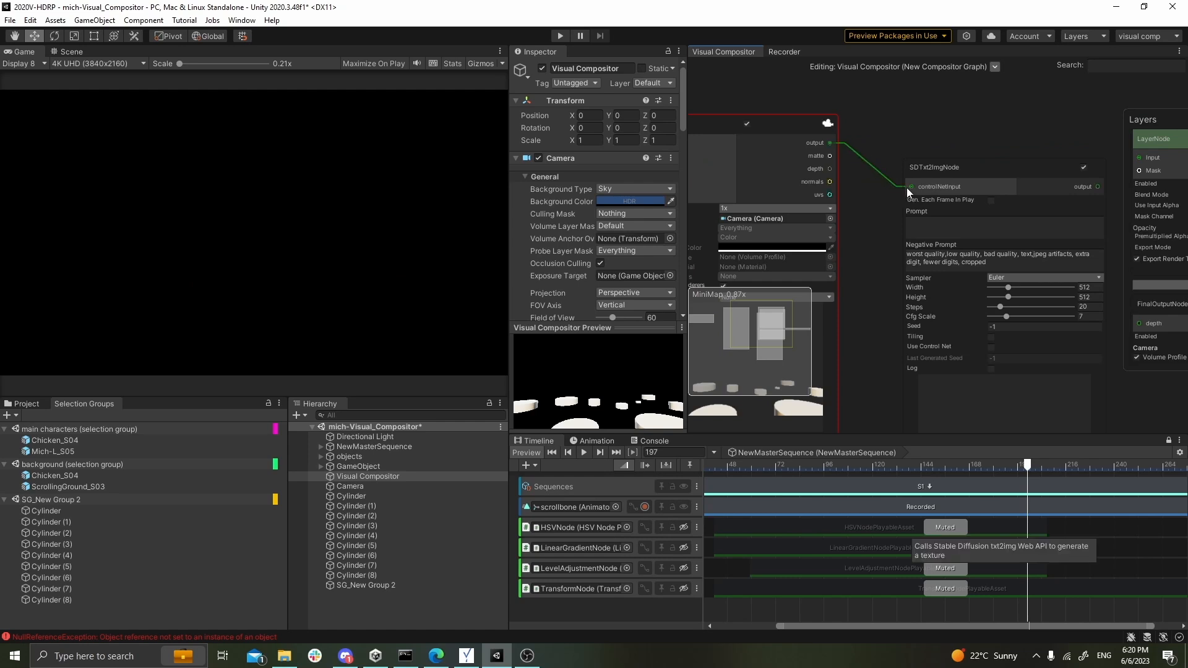
{"action": "middle_click_drag", "start_coordinate": [1112, 108], "coordinate": [977, 120]}
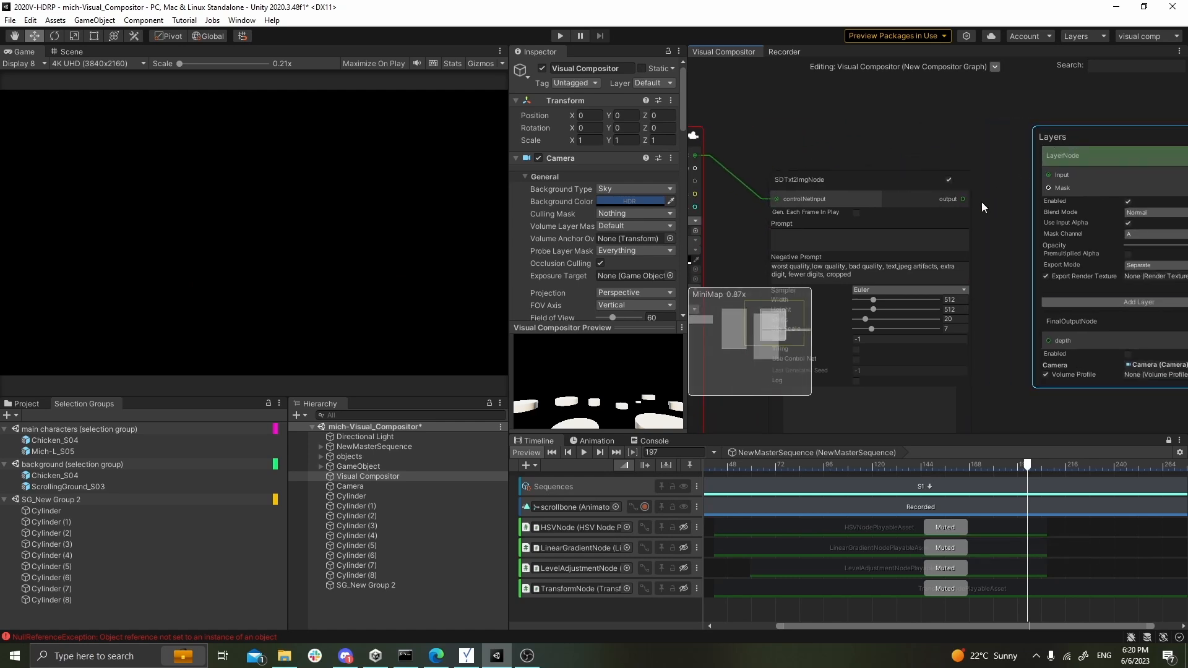
{"action": "left_click_drag", "start_coordinate": [964, 199], "coordinate": [1048, 173]}
Step: Set the SDTxt2ImgNode's prompt to "chocolate chip cookies with white background"
{"action": "middle_click_drag", "start_coordinate": [884, 142], "coordinate": [971, 65]}
{"action": "middle_click_drag", "start_coordinate": [812, 144], "coordinate": [828, 178]}
{"action": "left_click", "coordinate": [924, 197]}
{"action": "type", "text": "chocolate chip cookies with white background"}
Step: Set the SDTxt2ImgNode's width to 1920 and height to 1080
{"action": "middle_click_drag", "start_coordinate": [799, 201], "coordinate": [910, 252]}
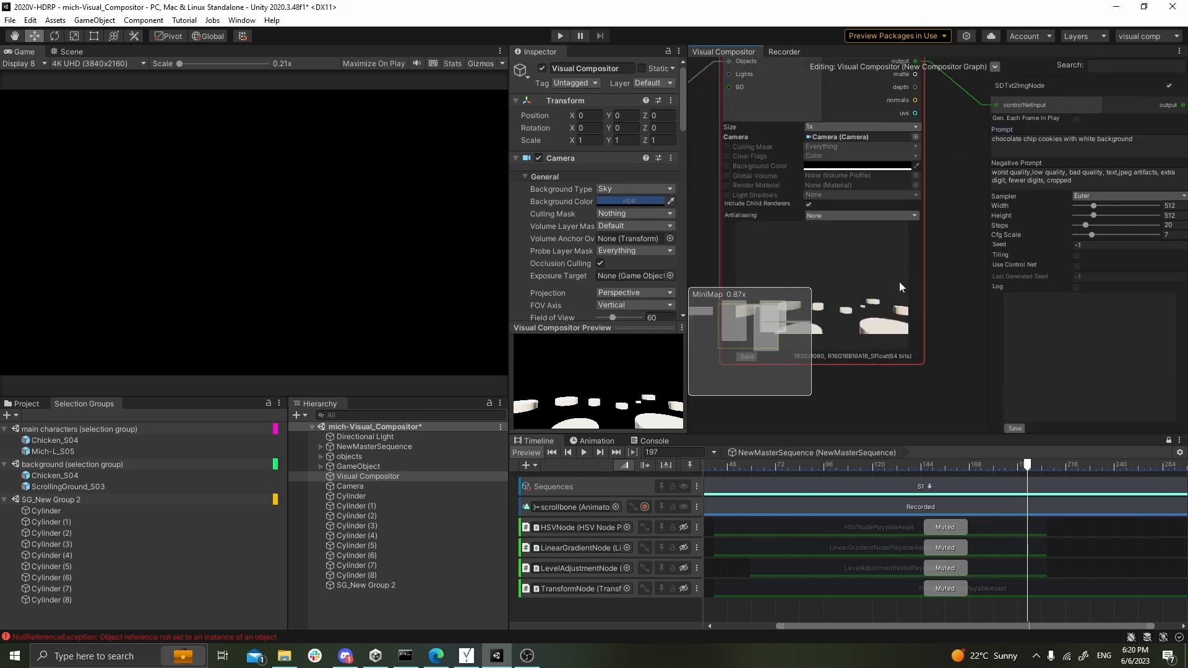
{"action": "middle_click_drag", "start_coordinate": [952, 143], "coordinate": [823, 217]}
{"action": "scroll", "coordinate": [823, 218], "scroll_direction": "up", "scroll_amount": 1}
{"action": "left_click", "coordinate": [1064, 245]}
{"action": "type", "text": "1920"}
{"action": "left_click", "coordinate": [1067, 256]}
{"action": "type", "text": "1080"}
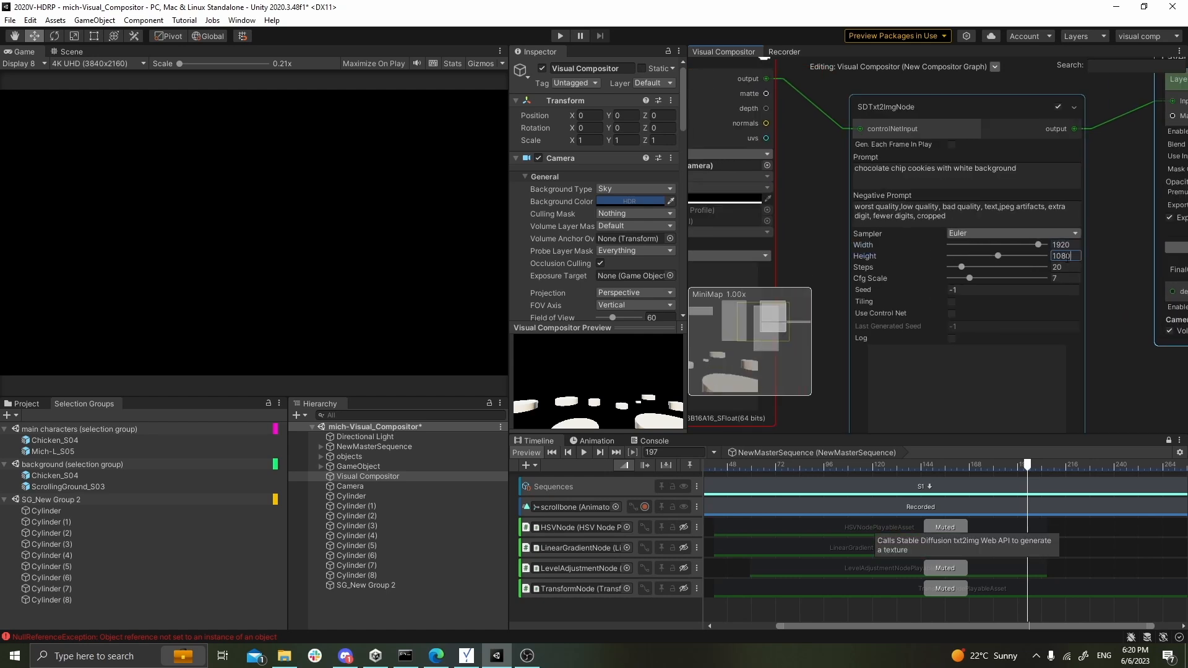
Step: Enable Use Control Net on the SDTxt2ImgNode with the controlnetPreTrained_cannyV10 [e3fe7712] model and generate the image
{"action": "scroll", "coordinate": [1086, 307], "scroll_direction": "down", "scroll_amount": 1}
{"action": "middle_click_drag", "start_coordinate": [1113, 348], "coordinate": [1050, 270]}
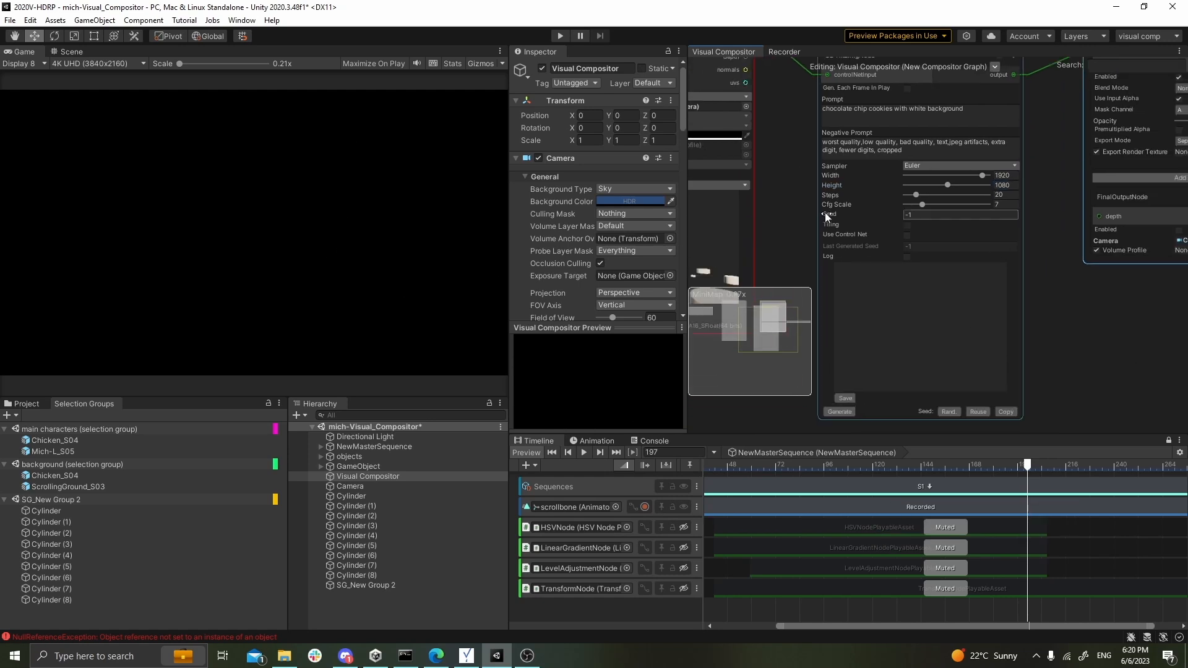
{"action": "left_click", "coordinate": [907, 235]}
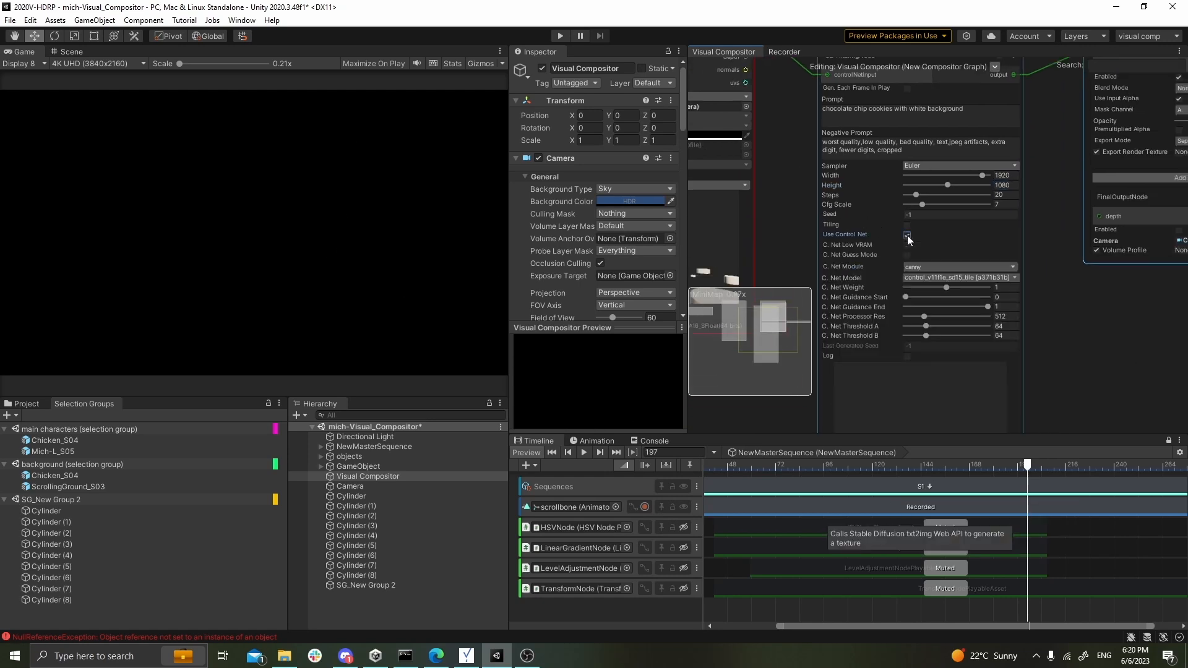
{"action": "left_click", "coordinate": [969, 277]}
{"action": "left_click", "coordinate": [956, 309]}
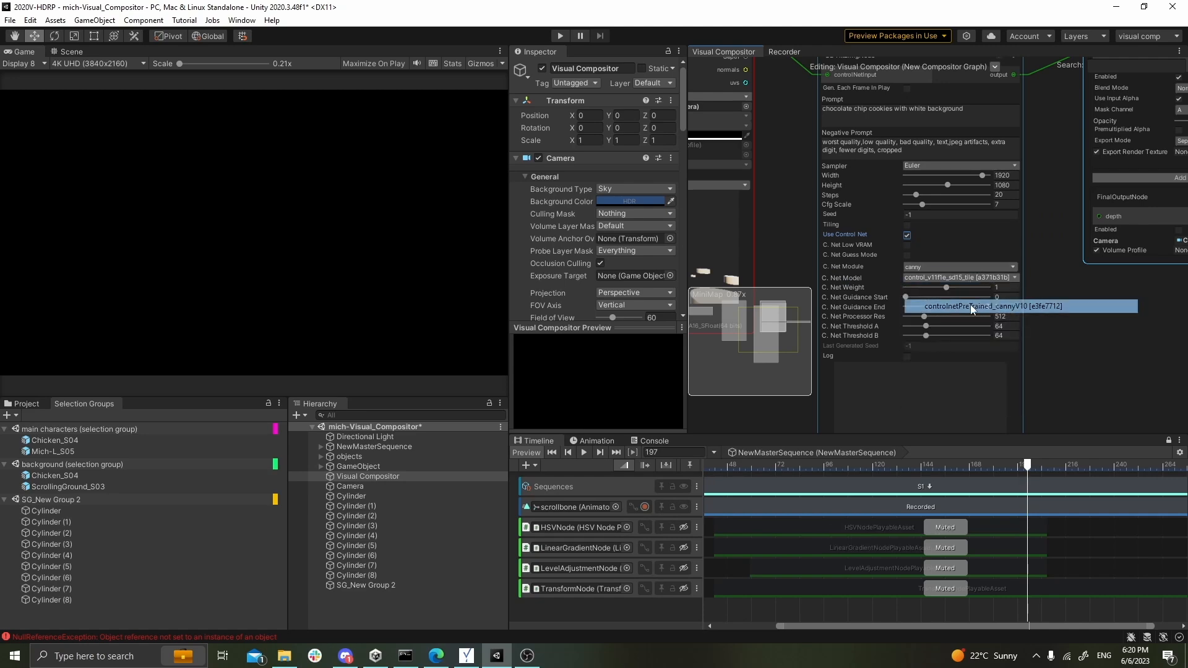
{"action": "scroll", "coordinate": [1069, 337], "scroll_direction": "down", "scroll_amount": 2}
{"action": "left_click", "coordinate": [908, 414]}
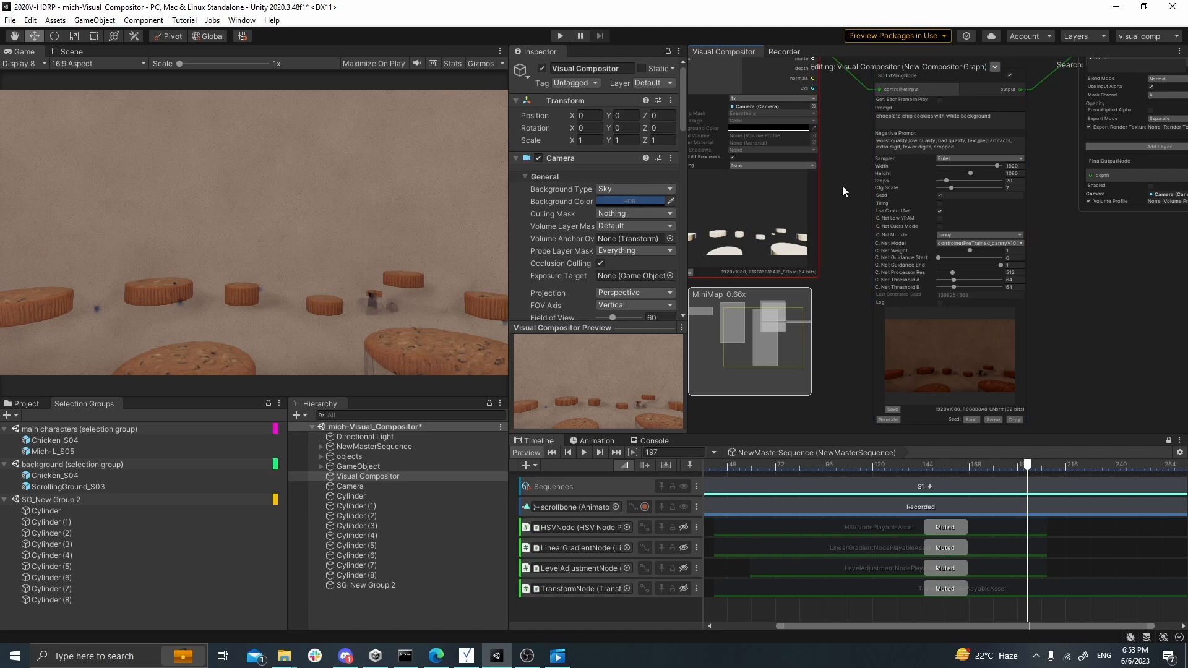
Step: Connect the cylinders RenderingNode's matte output to the LayerNode's Mask input
{"action": "middle_click_drag", "start_coordinate": [849, 151], "coordinate": [848, 298]}
{"action": "scroll", "coordinate": [855, 219], "scroll_direction": "up", "scroll_amount": 3}
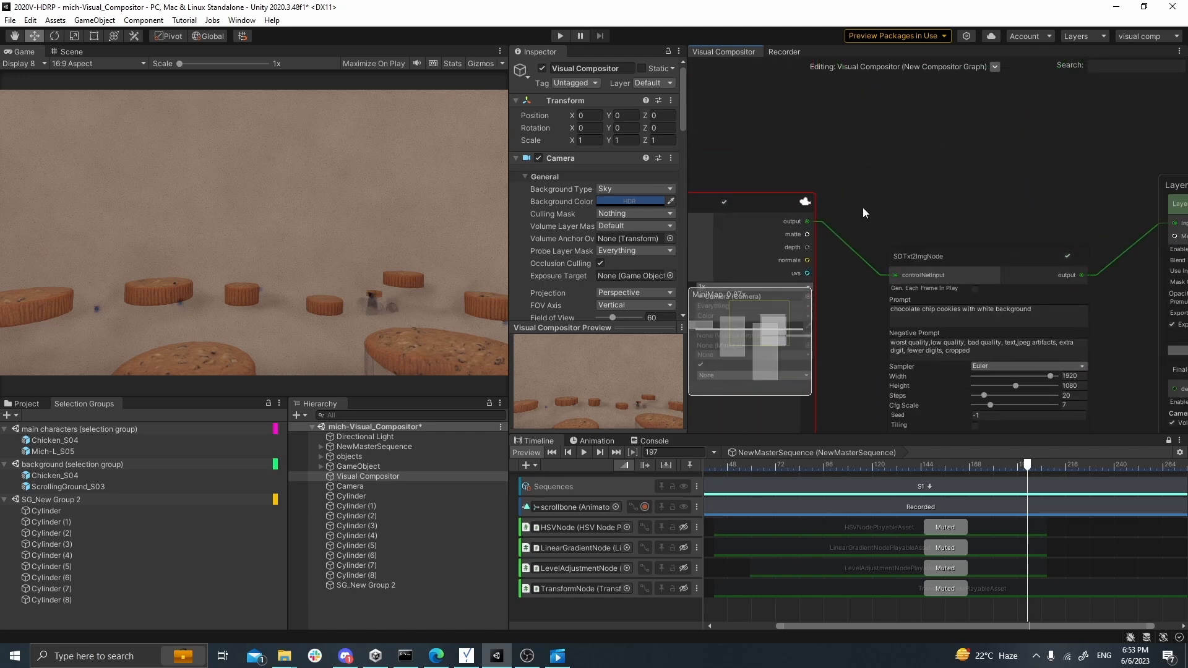
{"action": "middle_click_drag", "start_coordinate": [900, 203], "coordinate": [881, 150]}
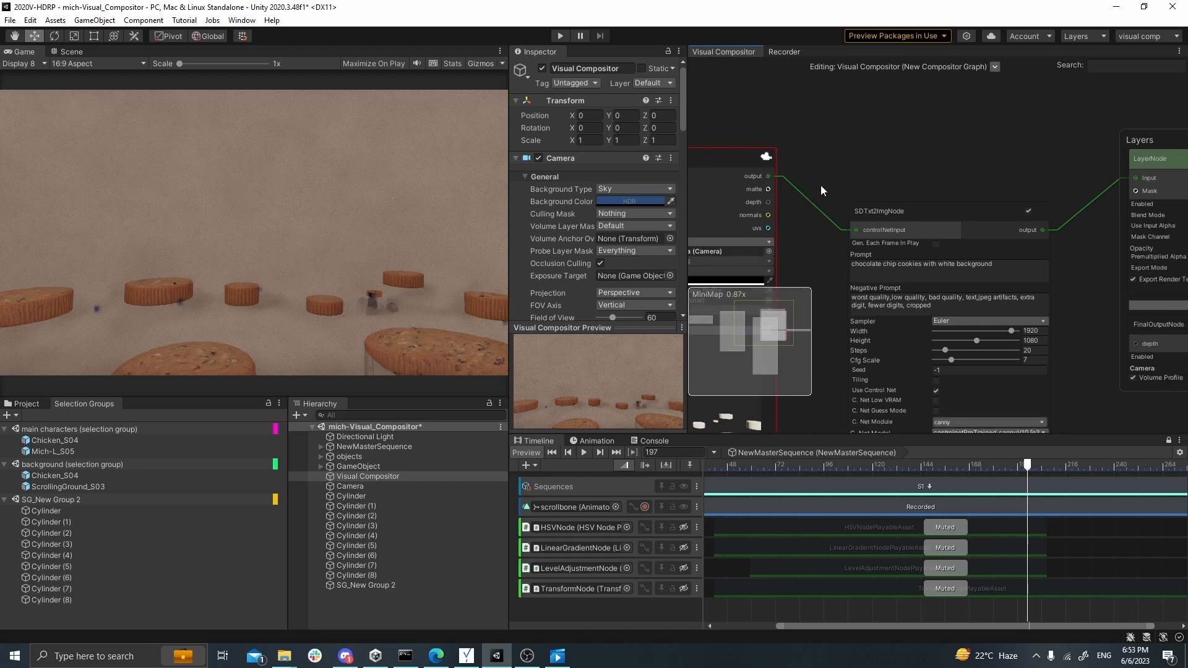
{"action": "middle_click_drag", "start_coordinate": [804, 251], "coordinate": [841, 213]}
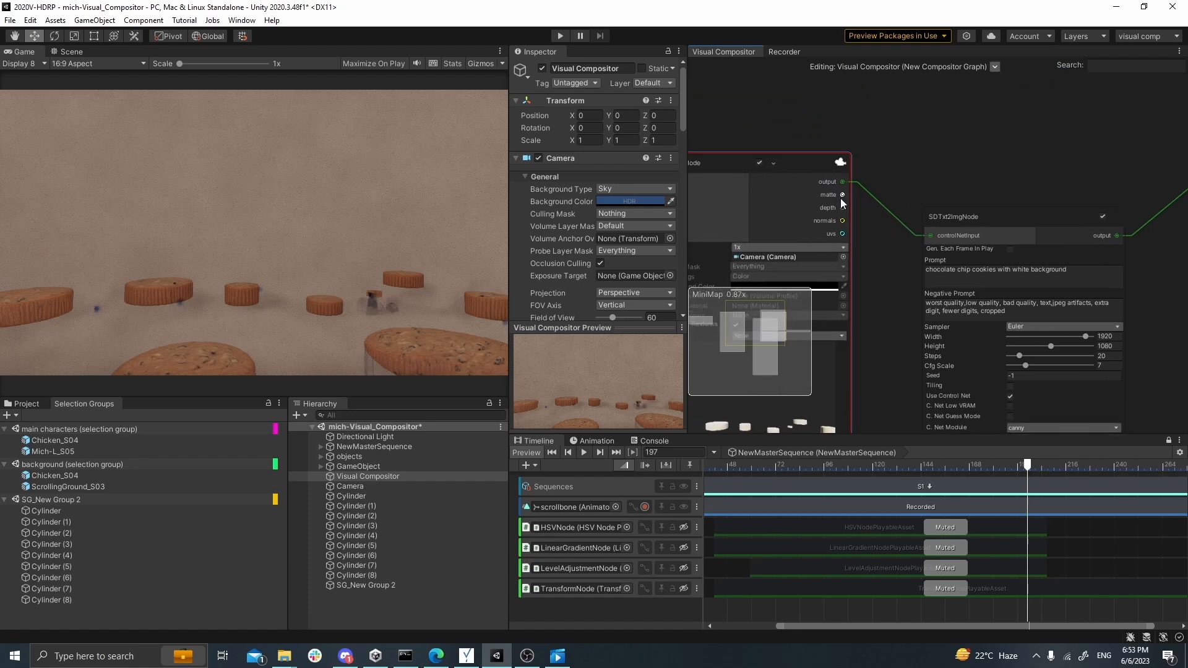
{"action": "scroll", "coordinate": [767, 210], "scroll_direction": "down", "scroll_amount": 1}
{"action": "middle_click_drag", "start_coordinate": [904, 180], "coordinate": [784, 202]}
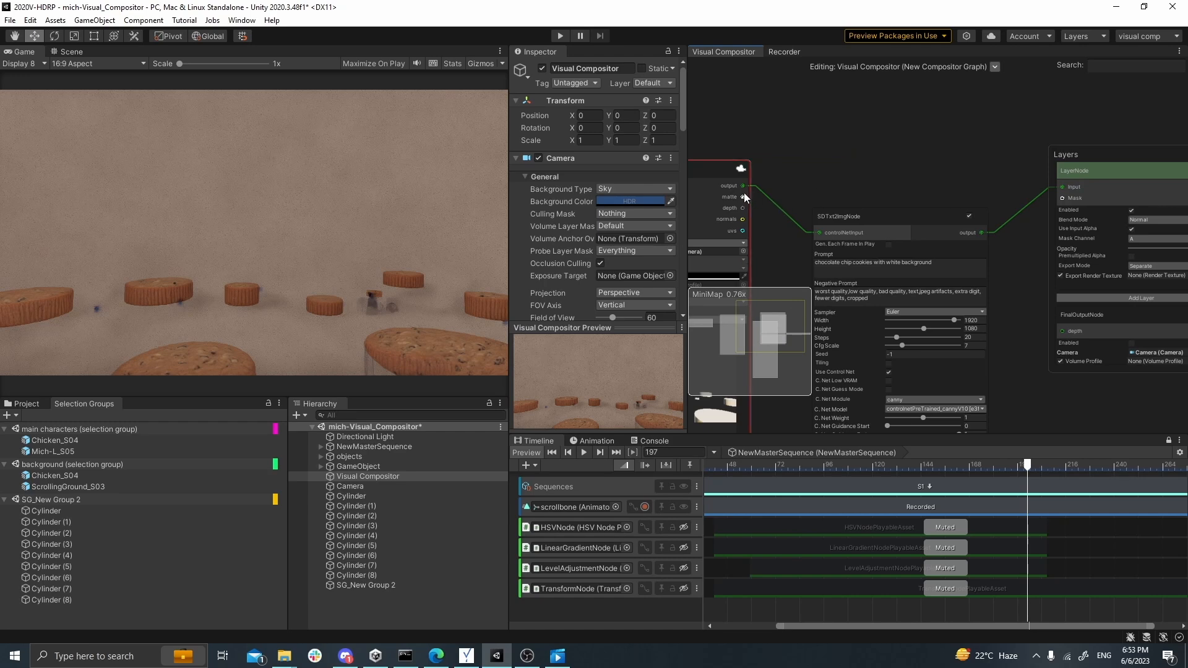
{"action": "left_click_drag", "start_coordinate": [811, 184], "coordinate": [1064, 198]}
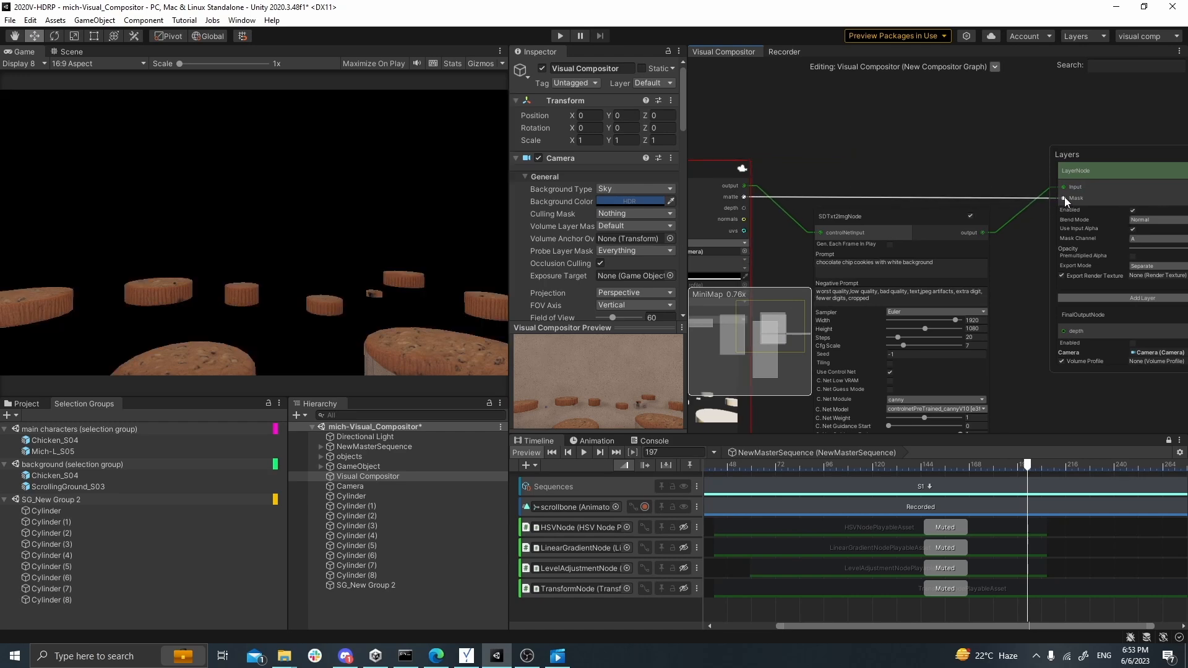
Step: Add a new Render node to the graph and place it above the existing RenderingNode
{"action": "scroll", "coordinate": [933, 218], "scroll_direction": "down", "scroll_amount": 2}
{"action": "middle_click_drag", "start_coordinate": [981, 379], "coordinate": [1135, 201]}
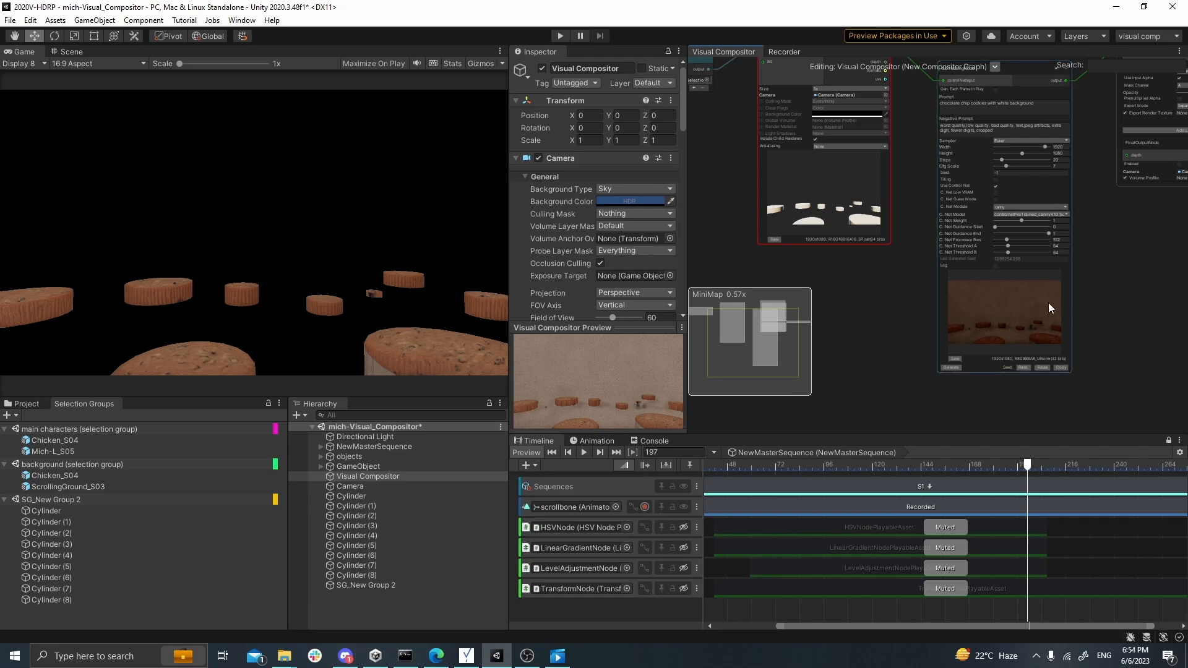
{"action": "middle_click_drag", "start_coordinate": [1116, 150], "coordinate": [1108, 436]}
{"action": "right_click", "coordinate": [860, 156]}
{"action": "left_click", "coordinate": [874, 161]}
{"action": "type", "text": "render"}
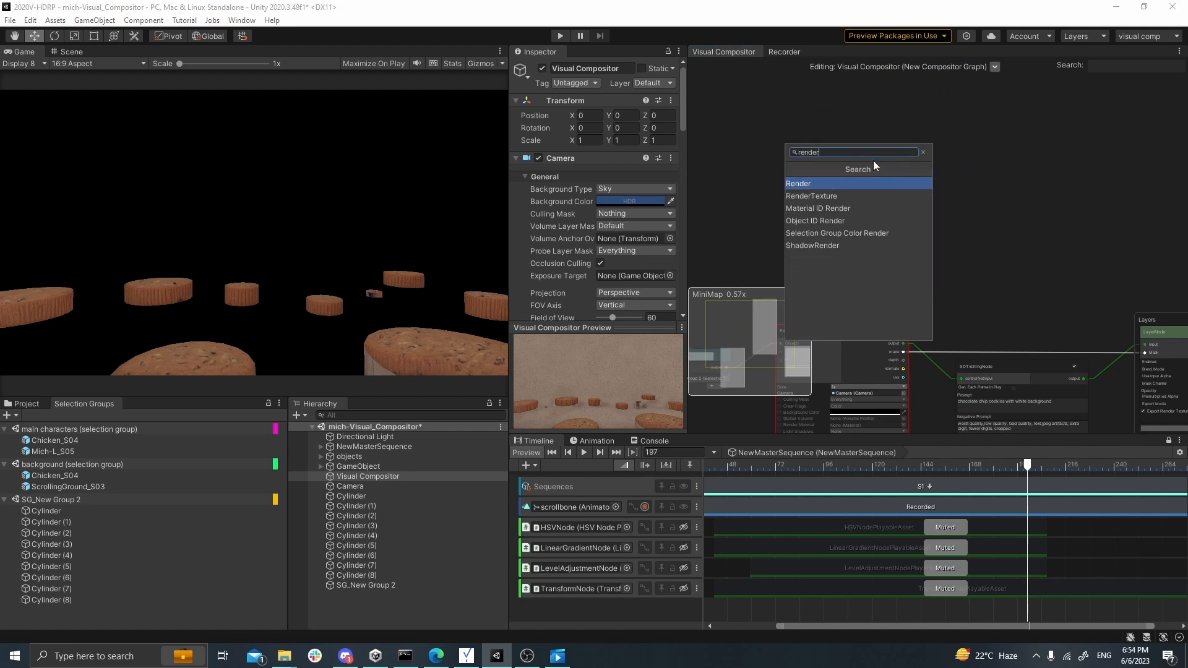
{"action": "key", "text": "Return"}
{"action": "scroll", "coordinate": [893, 173], "scroll_direction": "down", "scroll_amount": 1}
{"action": "left_click_drag", "start_coordinate": [894, 173], "coordinate": [849, 121]}
{"action": "middle_click_drag", "start_coordinate": [1055, 255], "coordinate": [931, 150]}
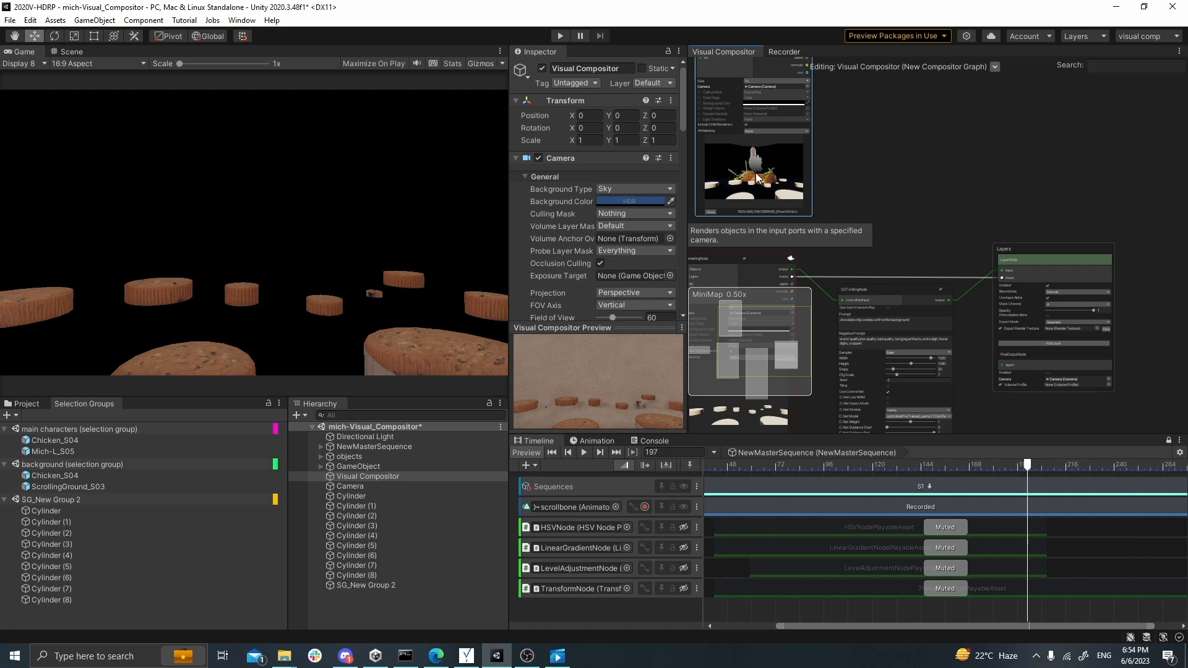
Step: Add a second layer, move it above the existing LayerNode, and connect the new RenderingNode's output to its Input
{"action": "left_click", "coordinate": [1095, 343]}
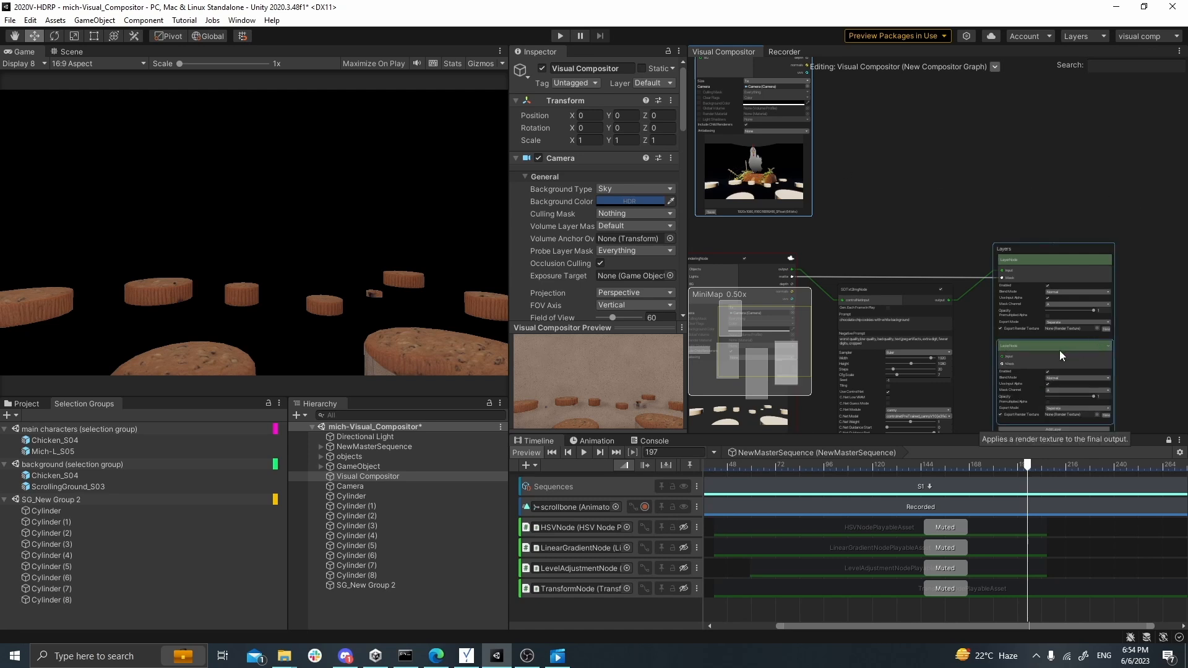
{"action": "left_click_drag", "start_coordinate": [1059, 351], "coordinate": [1056, 265]}
{"action": "middle_click_drag", "start_coordinate": [938, 152], "coordinate": [925, 257]}
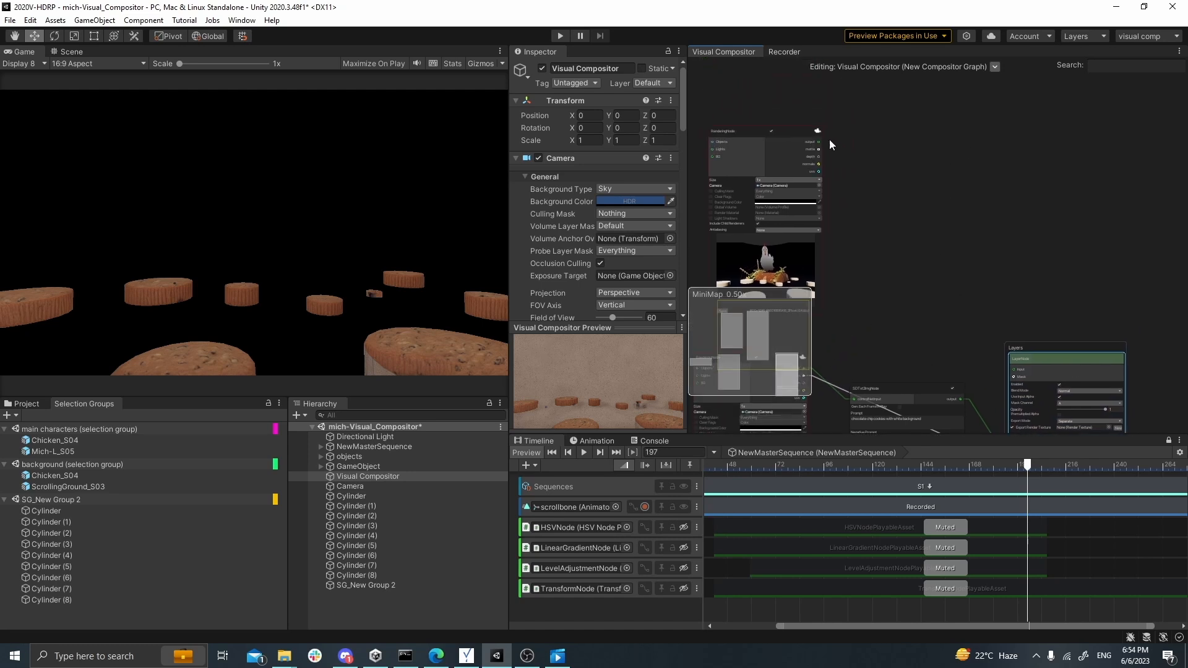
{"action": "left_click_drag", "start_coordinate": [819, 142], "coordinate": [1014, 370]}
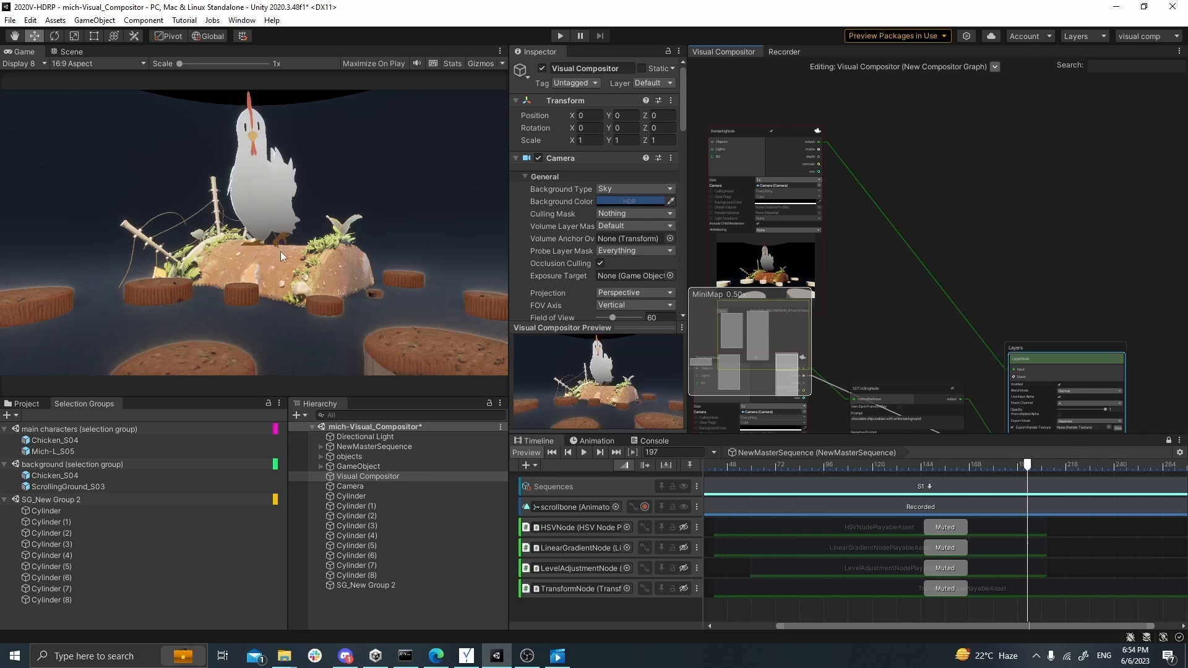
{"action": "scroll", "coordinate": [847, 250], "scroll_direction": "down", "scroll_amount": 1}
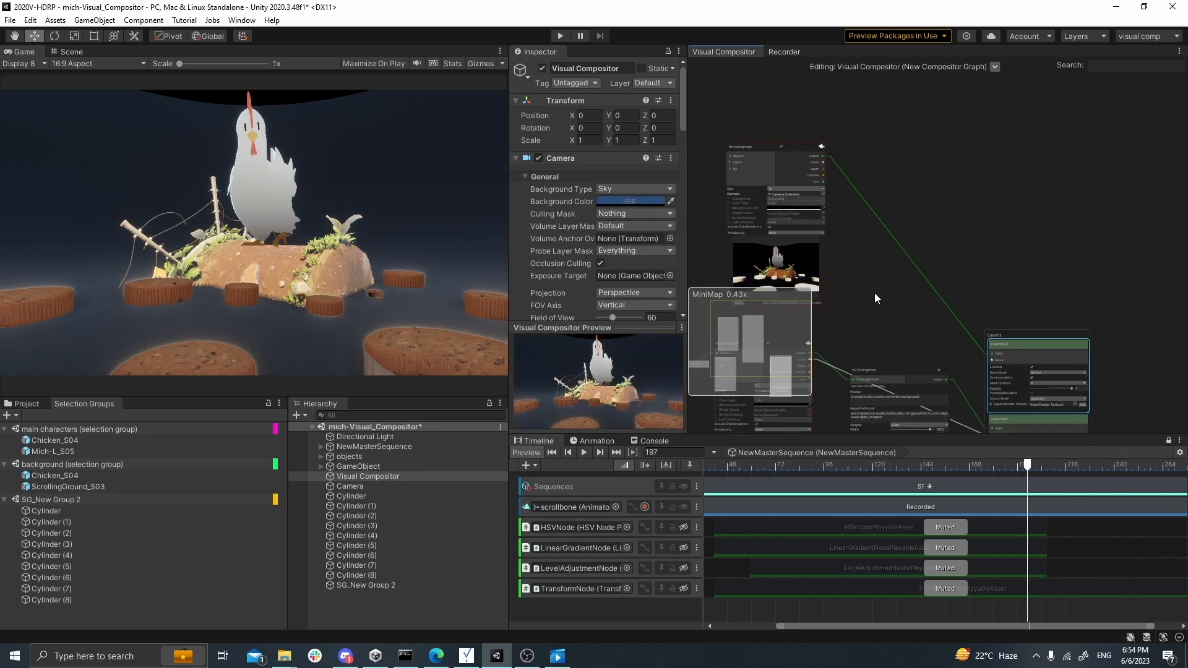
{"action": "middle_click_drag", "start_coordinate": [872, 289], "coordinate": [959, 187]}
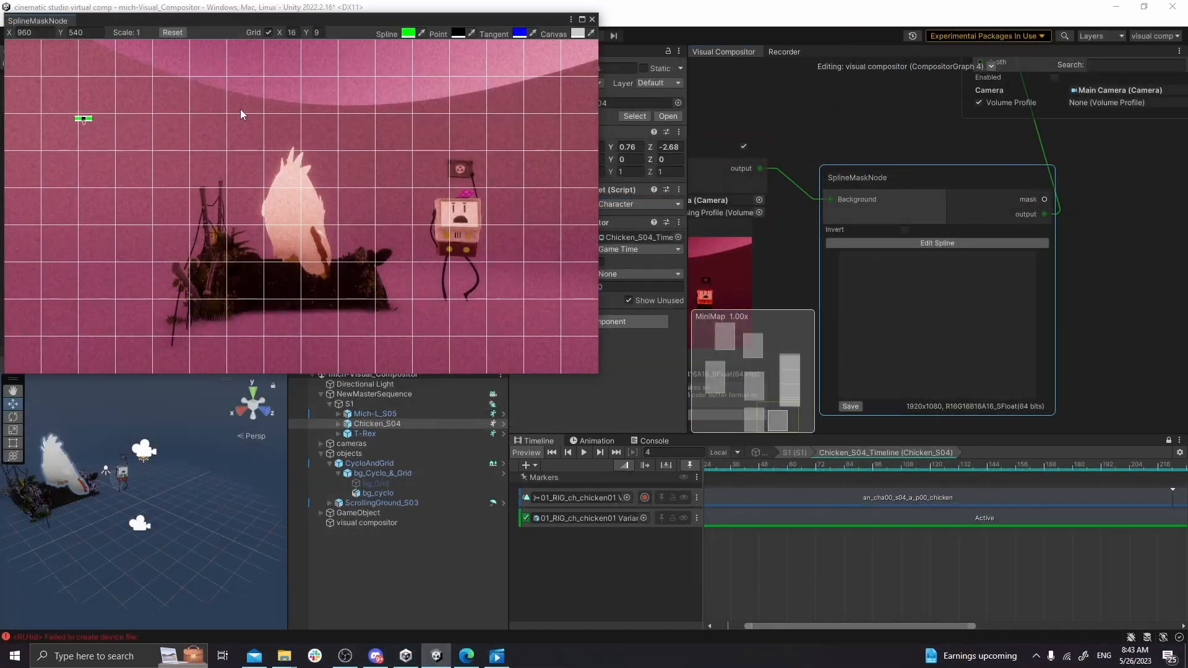
Step: Add five points to the SplineMaskNode's spline so the mask encloses the chicken, its mound and the robot
{"action": "left_click", "coordinate": [235, 101]}
{"action": "left_click", "coordinate": [433, 129]}
{"action": "left_click", "coordinate": [529, 224]}
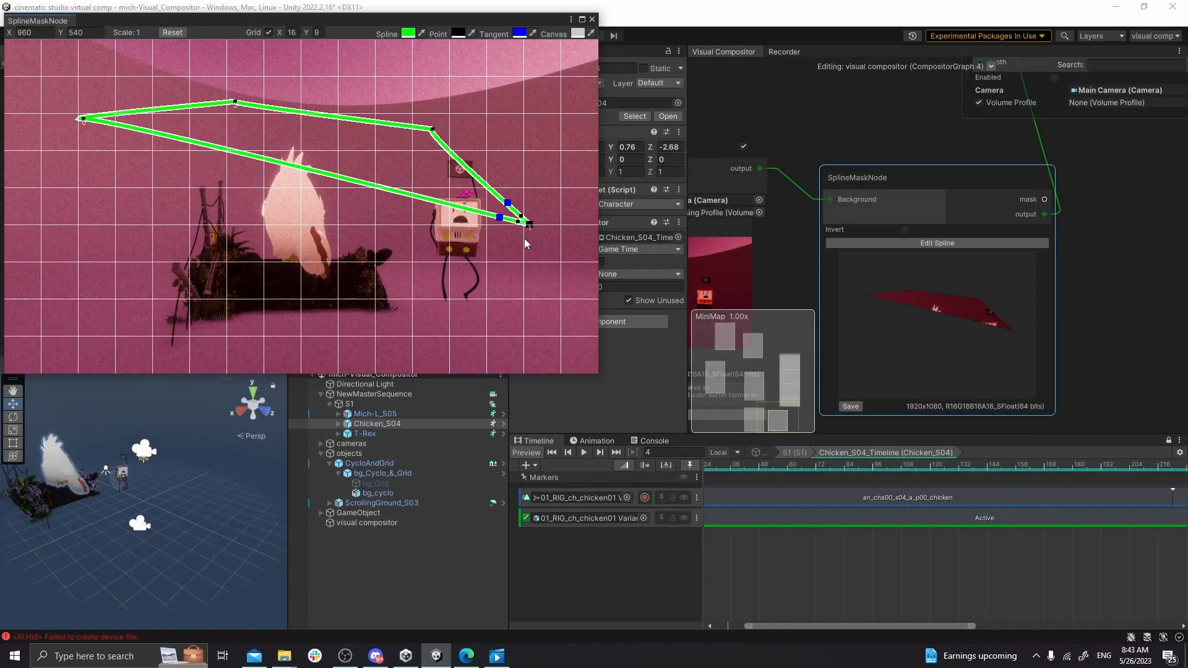
{"action": "left_click", "coordinate": [412, 332]}
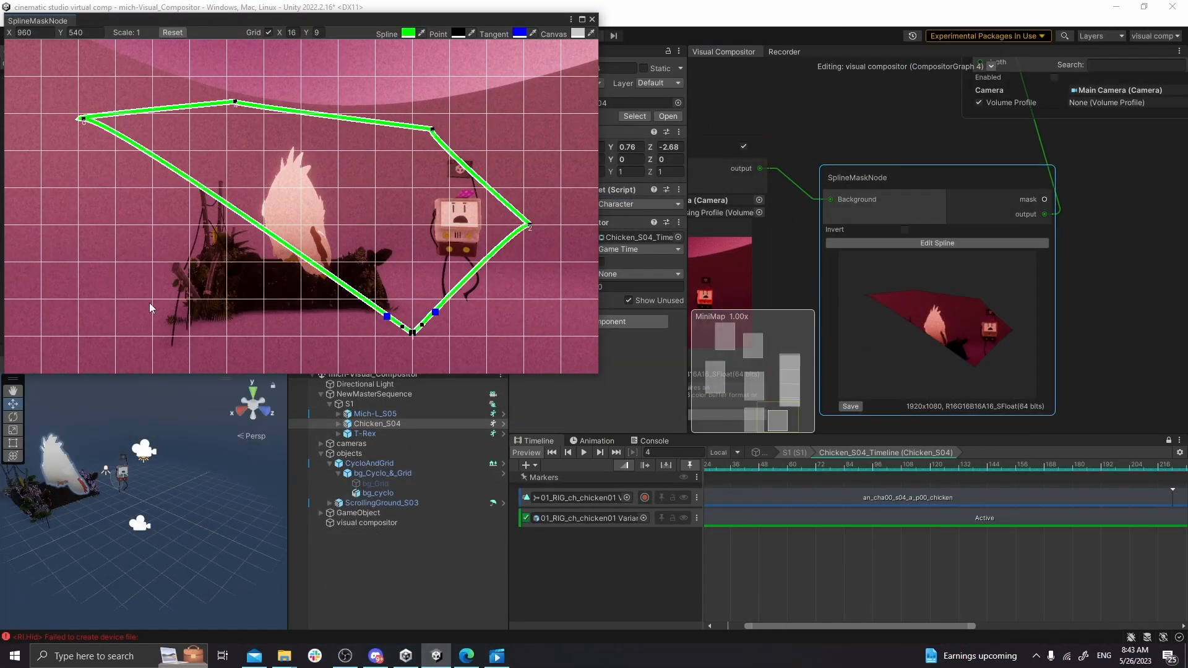
{"action": "left_click", "coordinate": [138, 321]}
{"action": "left_click", "coordinate": [840, 467]}
{"action": "mouse_move", "coordinate": [840, 471]}
{"action": "left_mouse_down"}
{"action": "mouse_move", "coordinate": [711, 467]}
{"action": "mouse_move", "coordinate": [842, 465]}
{"action": "left_mouse_up"}
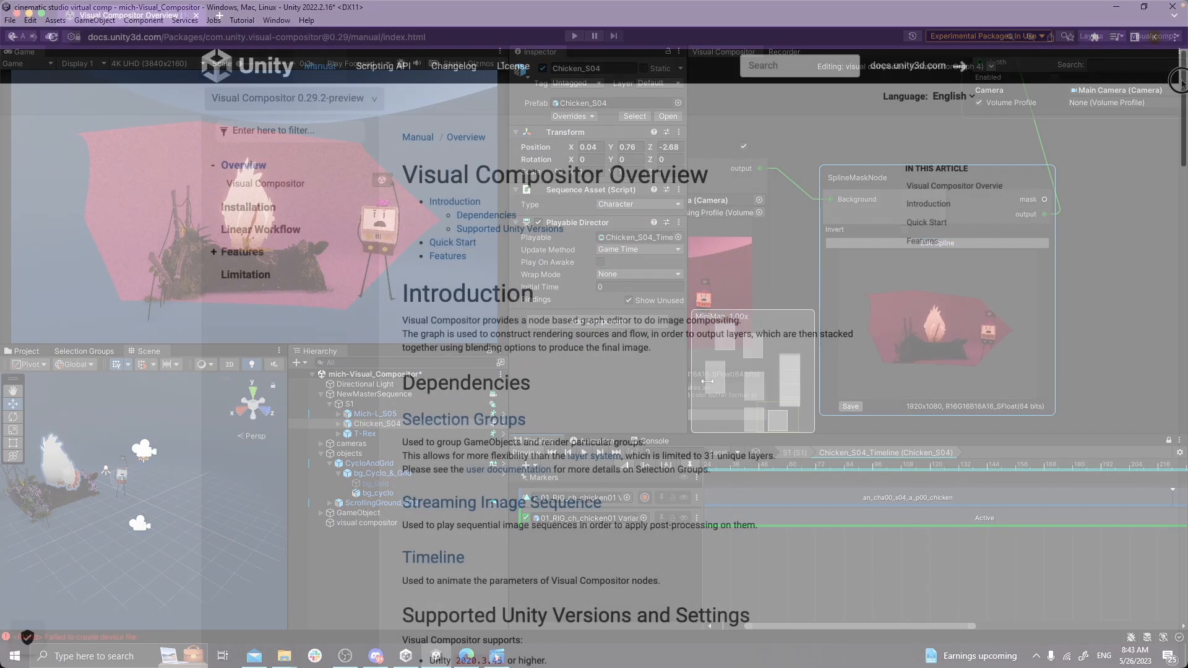